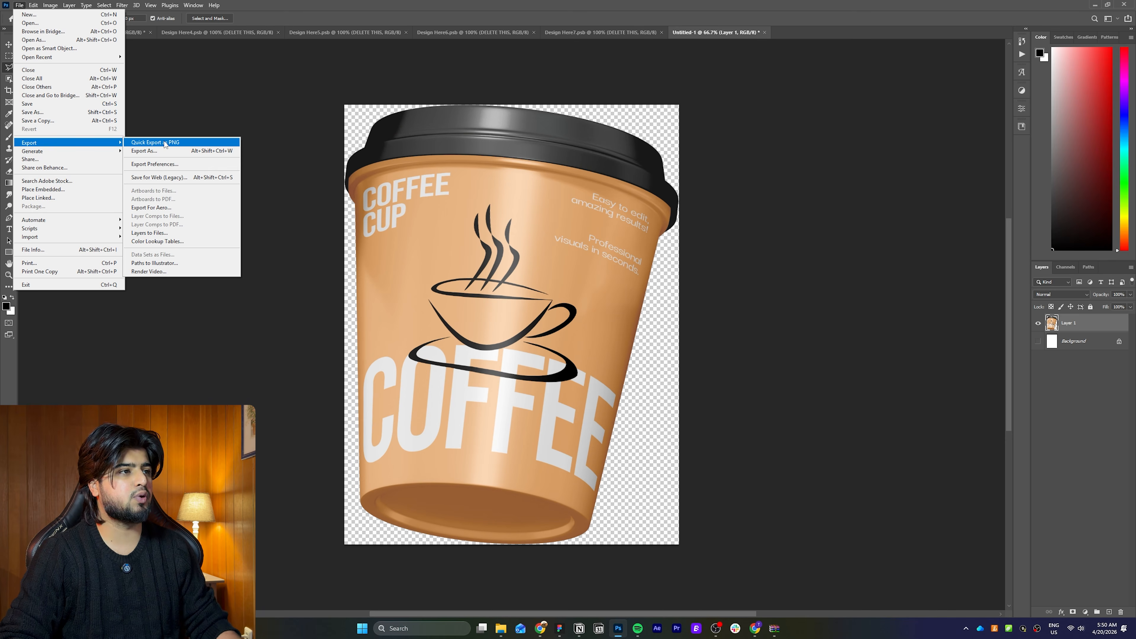
# - Start a quick PNG export of the coffee cup cutout and cancel it
pyautogui.click(165, 142)
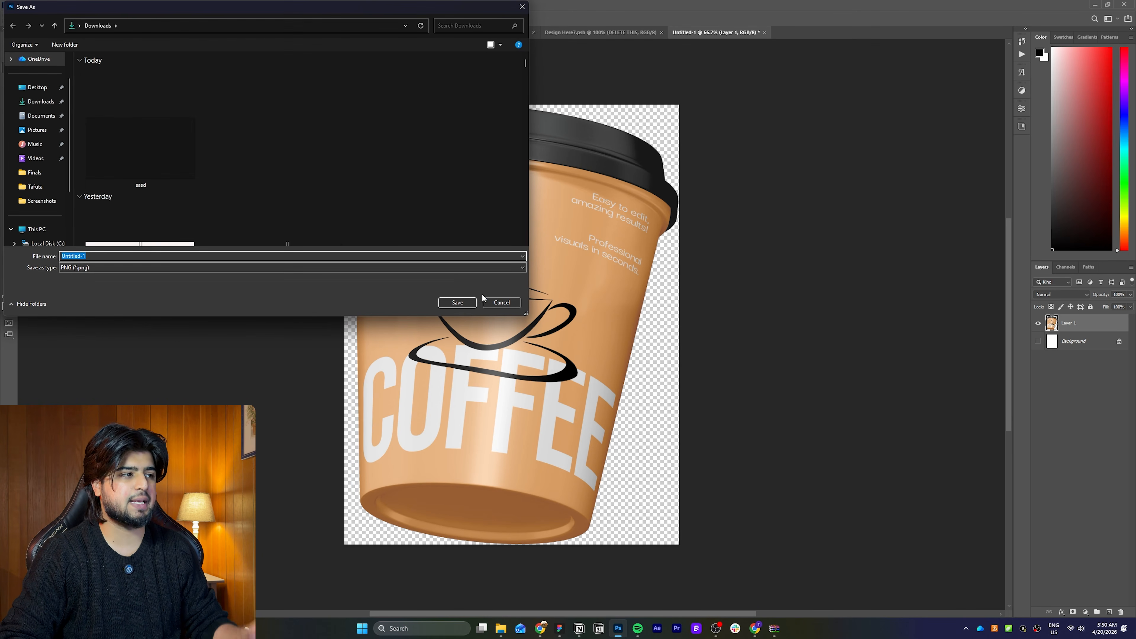
pyautogui.click(496, 302)
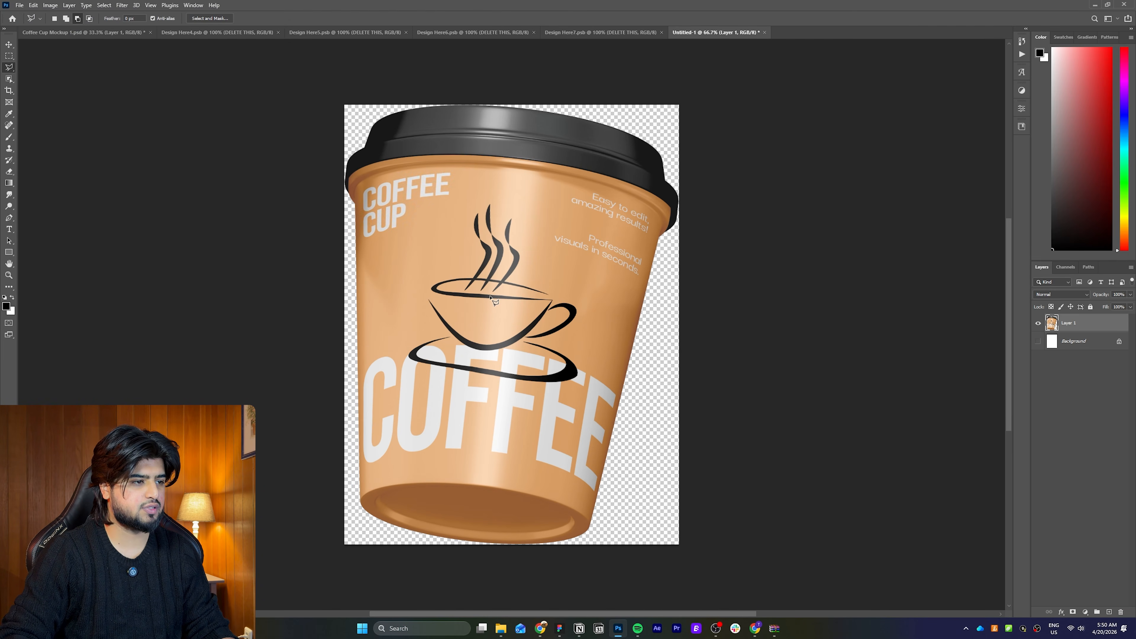
# - Switch to Figma and copy the four coffee cup images from the AI café design to beside the Cafe - Lounge frame
pyautogui.click(560, 628)
pyautogui.moveTo(437, 408); pyautogui.dragTo(636, 345)
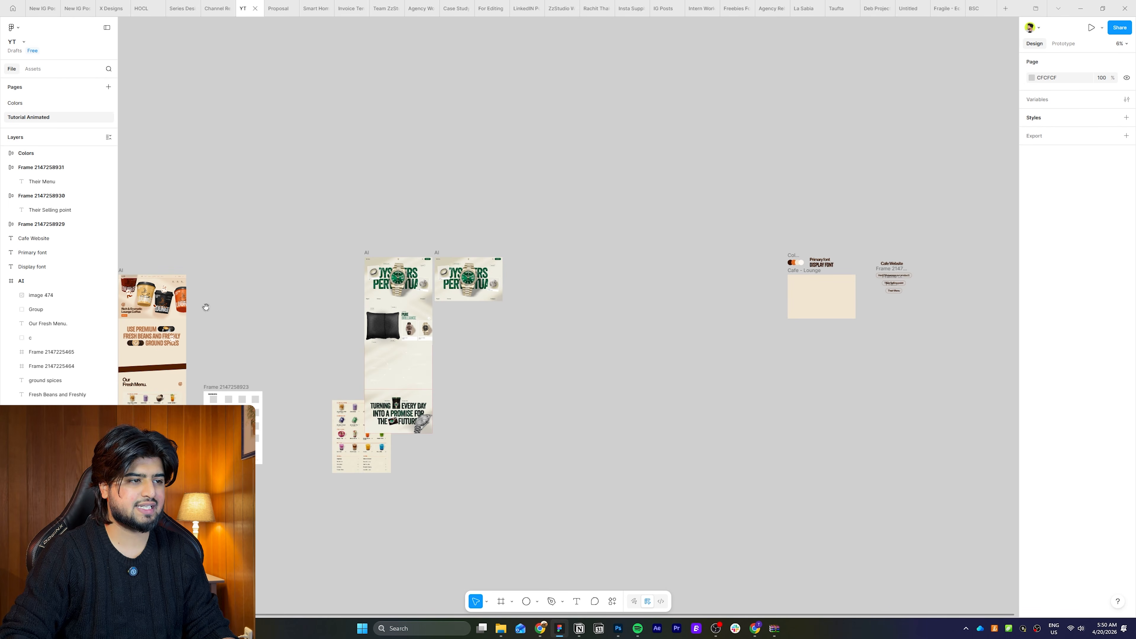
pyautogui.keyDown('ctrl'); pyautogui.click(179, 301); pyautogui.keyUp('ctrl')
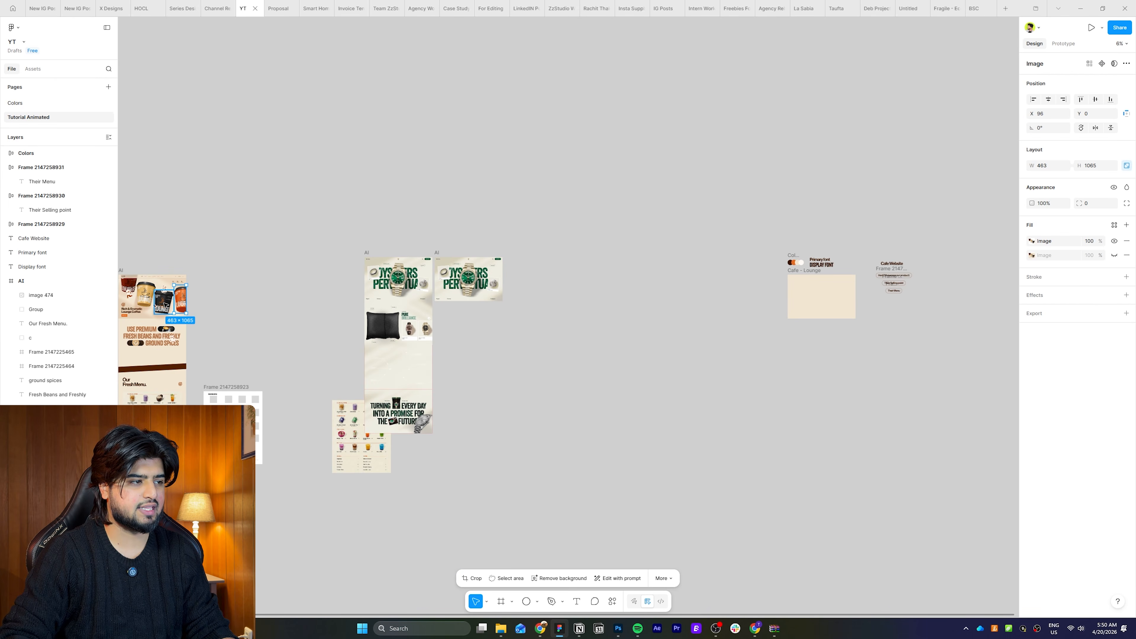
pyautogui.keyDown('ctrl'); pyautogui.keyDown('shift'); pyautogui.click(164, 303); pyautogui.keyUp('shift'); pyautogui.keyUp('ctrl')
pyautogui.keyDown('ctrl'); pyautogui.keyDown('shift'); pyautogui.click(129, 285); pyautogui.keyUp('shift'); pyautogui.keyUp('ctrl')
pyautogui.keyDown('ctrl'); pyautogui.keyDown('shift'); pyautogui.click(145, 298); pyautogui.keyUp('shift'); pyautogui.keyUp('ctrl')
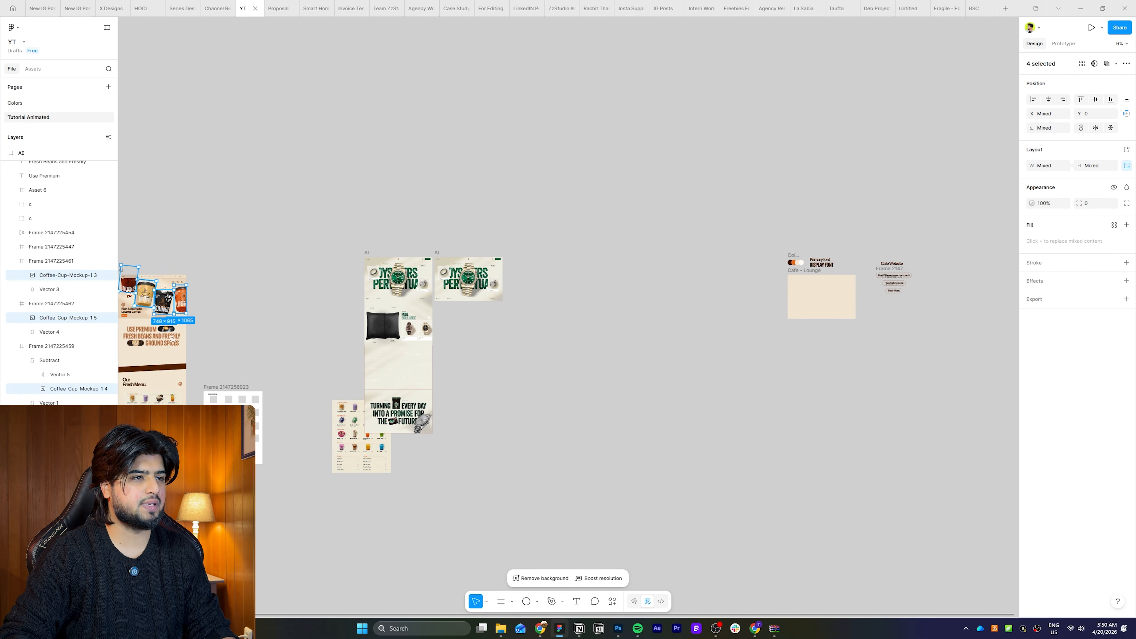
pyautogui.moveTo(145, 299); pyautogui.dragTo(743, 324)
pyautogui.click(842, 345)
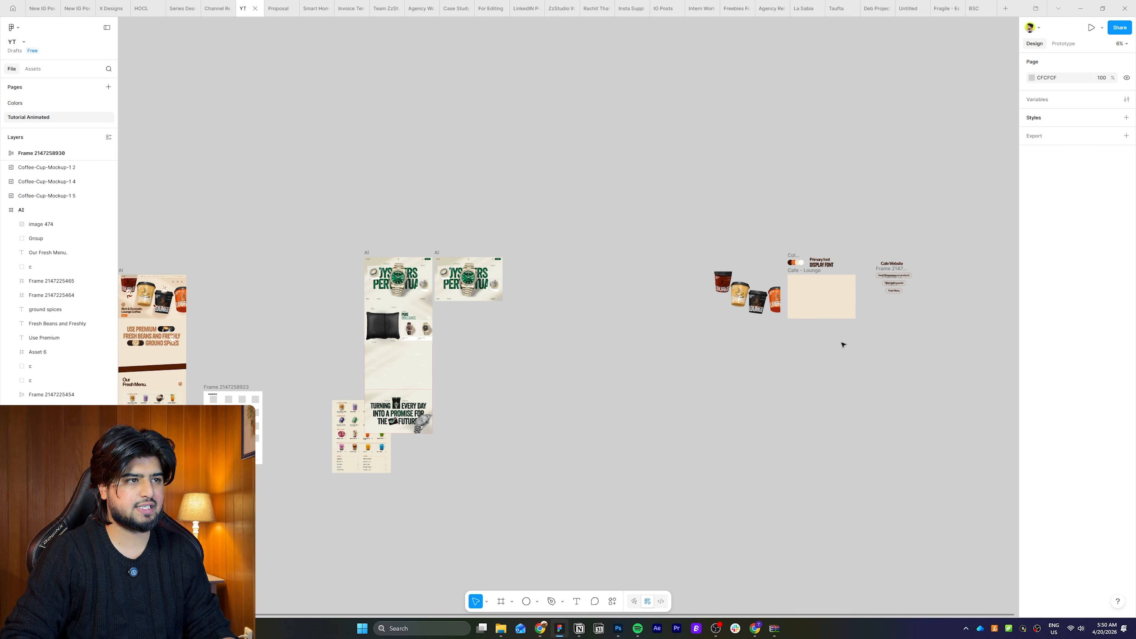
# - Move the four copied cups into the Cafe - Lounge frame as a descending diagonal row, with the orange cup cropped by the frame edge
pyautogui.hscroll(5, 776, 334)
pyautogui.scroll(6, 635, 326)
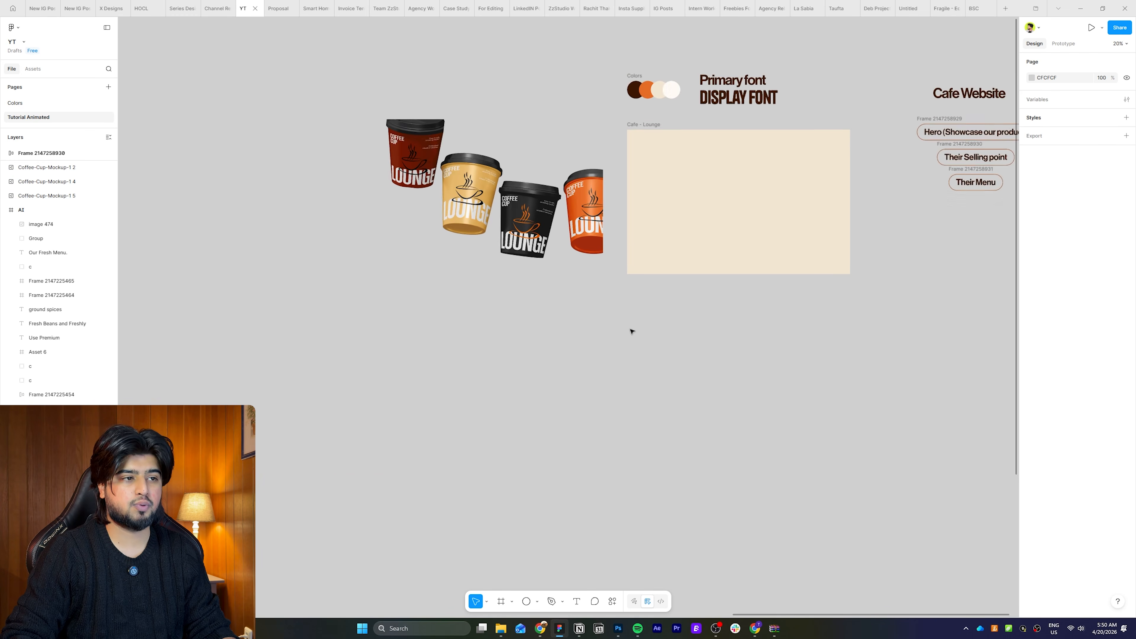
pyautogui.scroll(2, 632, 331)
pyautogui.scroll(3, 640, 345)
pyautogui.moveTo(286, 145)
pyautogui.mouseDown()
pyautogui.moveTo(423, 269)
pyautogui.moveTo(293, 192)
pyautogui.moveTo(286, 146)
pyautogui.mouseUp()
pyautogui.moveTo(245, 100); pyautogui.dragTo(540, 329)
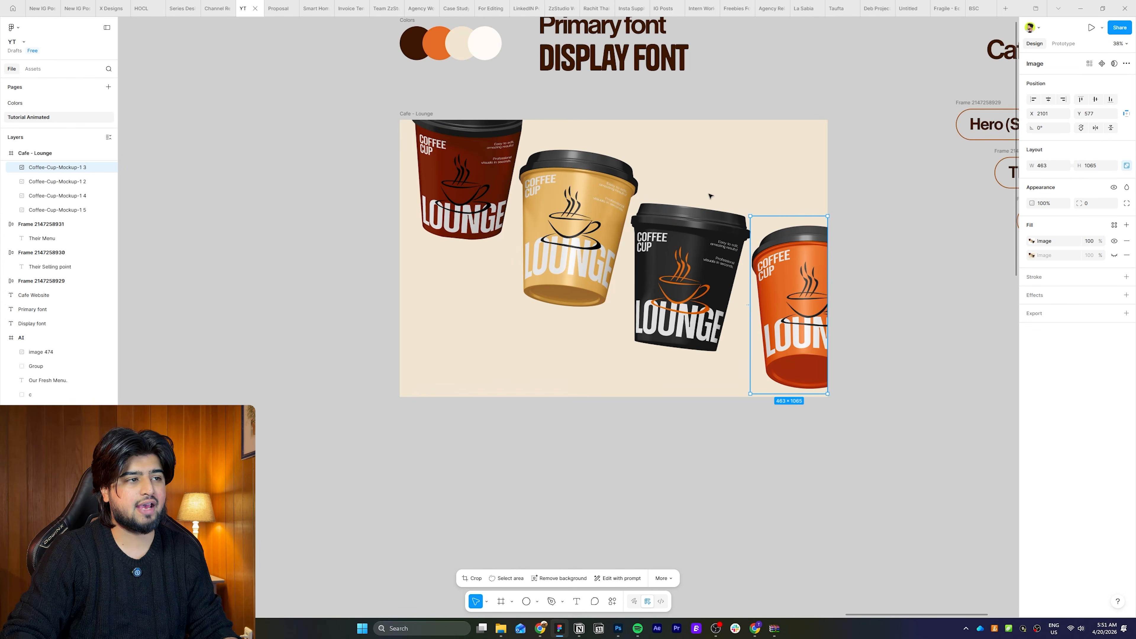
pyautogui.click(698, 171)
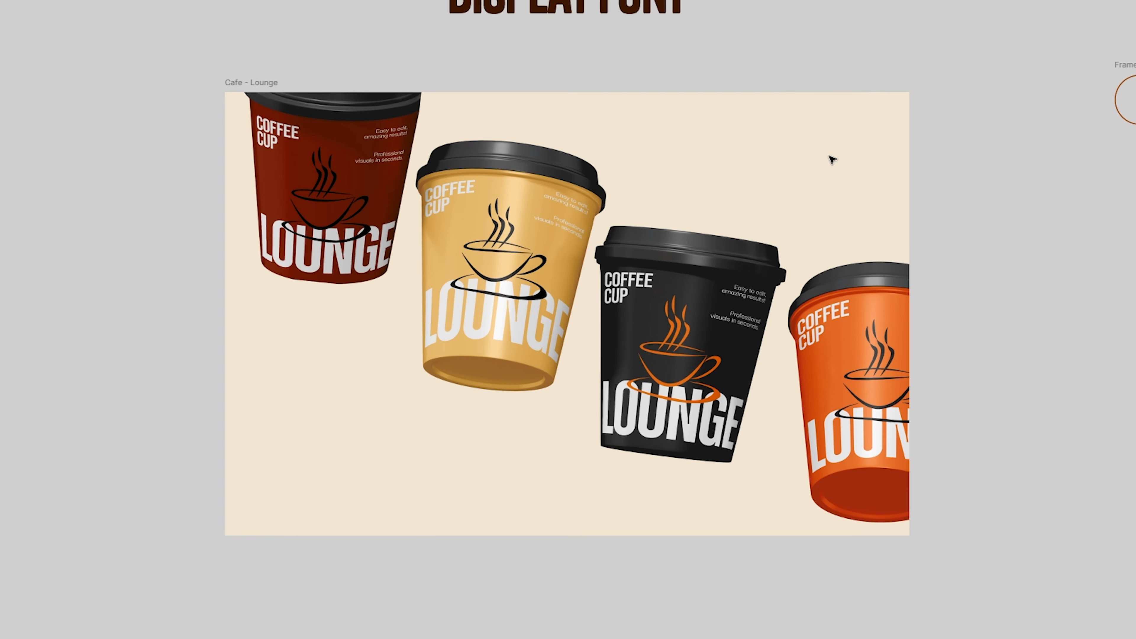
# - Add a layout guide to the Cafe - Lounge frame and set it to 12 columns
pyautogui.click(839, 156)
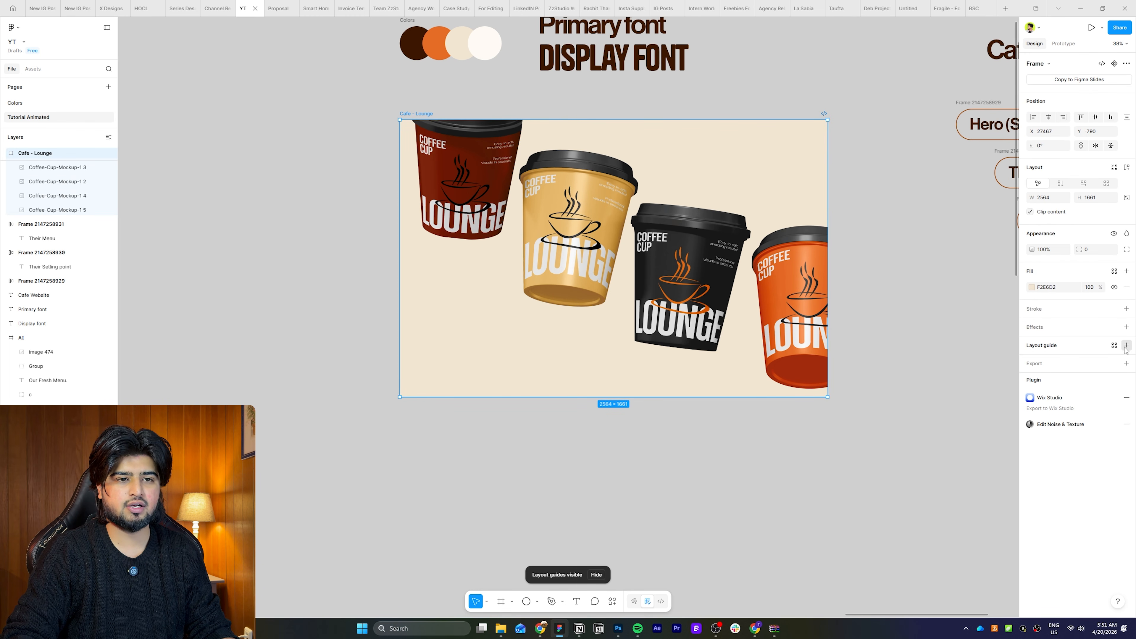
pyautogui.click(1126, 345)
pyautogui.click(1083, 361)
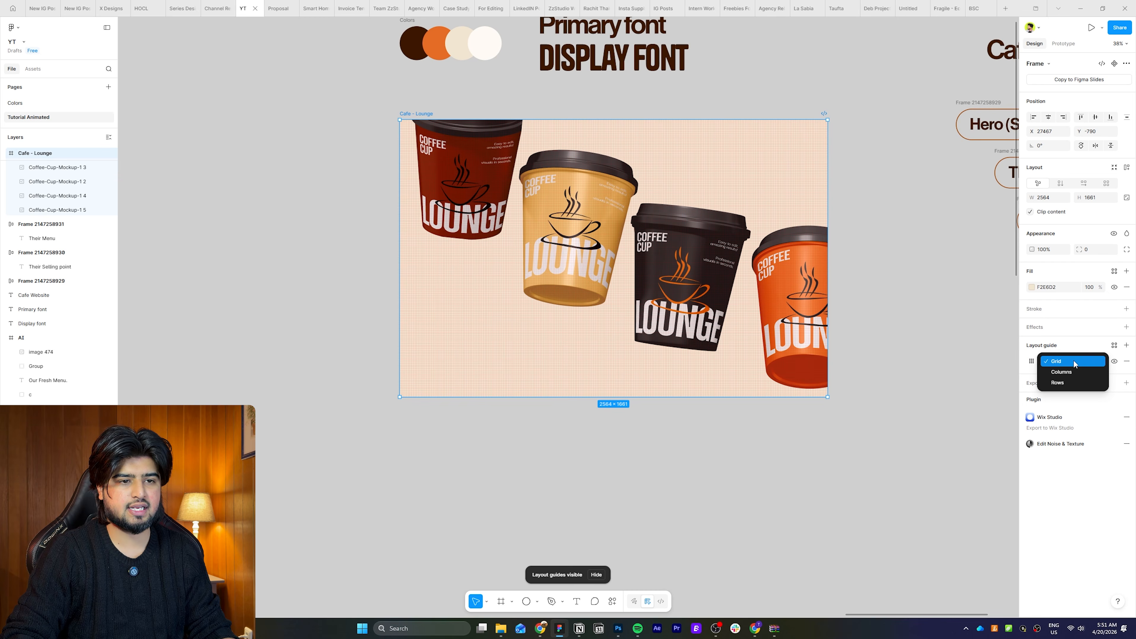
pyautogui.click(1071, 375)
pyautogui.click(1088, 364)
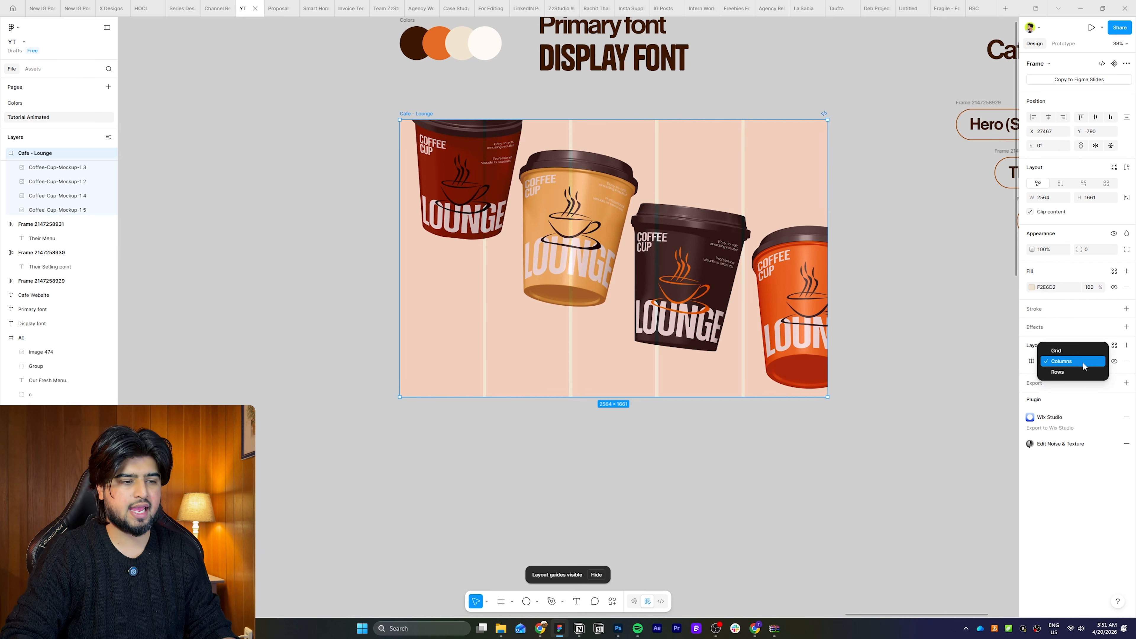
pyautogui.click(1086, 364)
pyautogui.click(973, 385)
pyautogui.write('12')
pyautogui.press('Return')
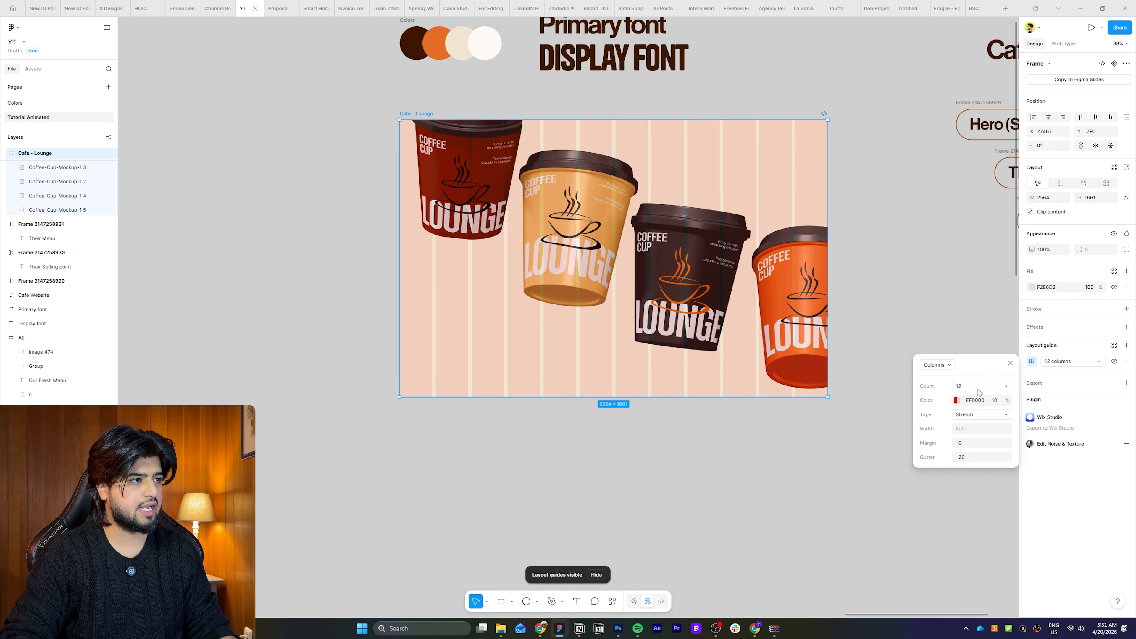
# - Set the column guide's margin to 72 and its gutter to 16
pyautogui.moveTo(928, 442); pyautogui.dragTo(1024, 443)
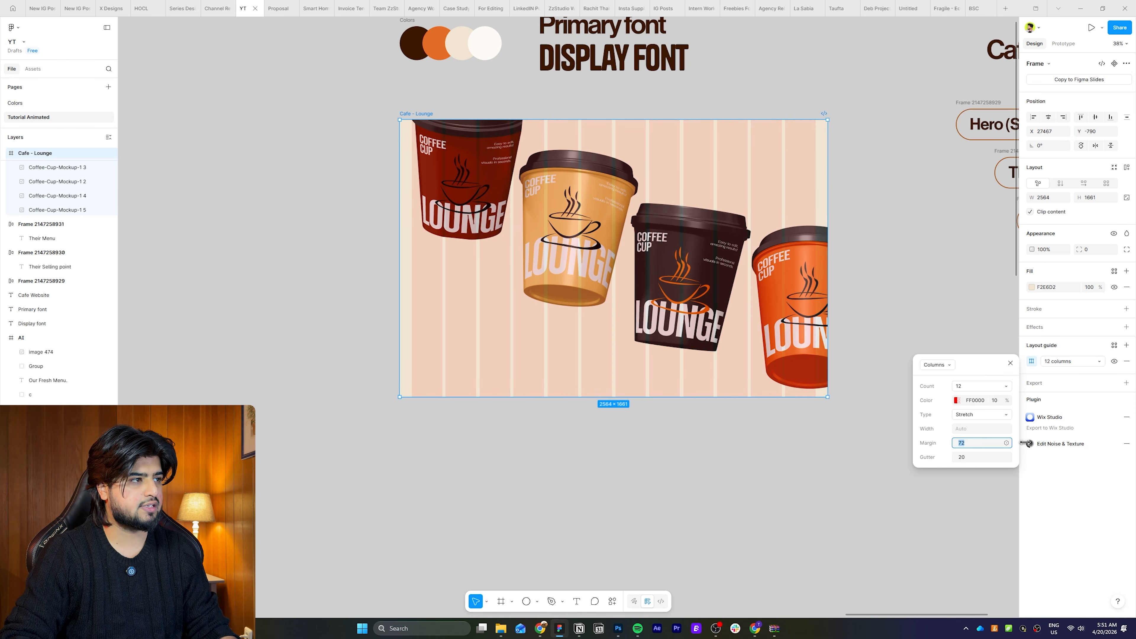
pyautogui.click(967, 457)
pyautogui.write('1')
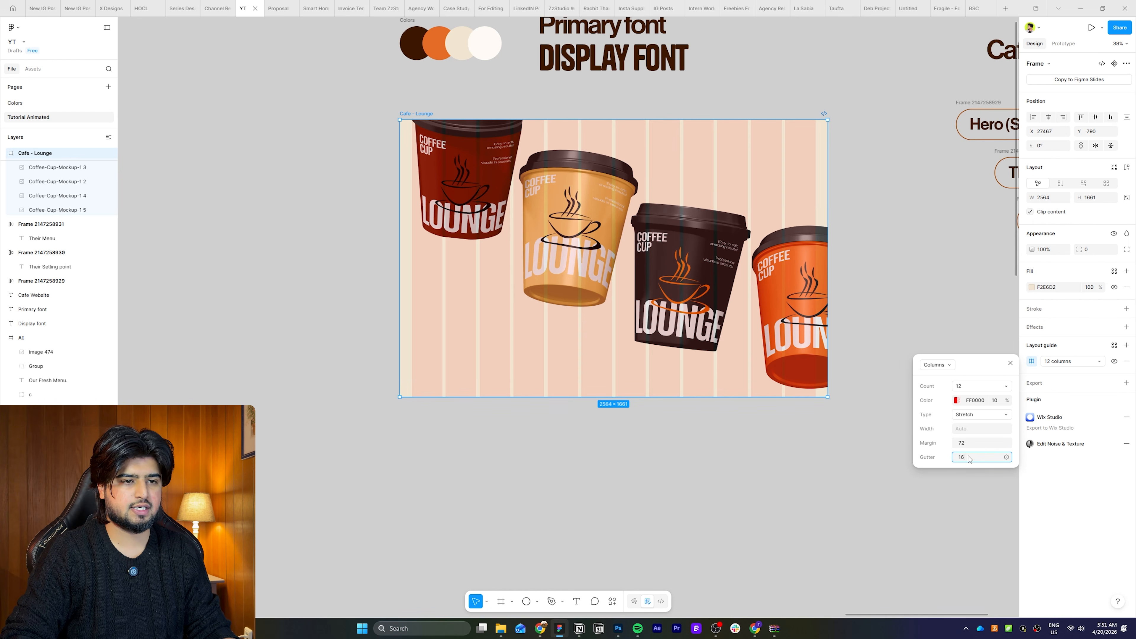
pyautogui.write('6')
pyautogui.press('Return')
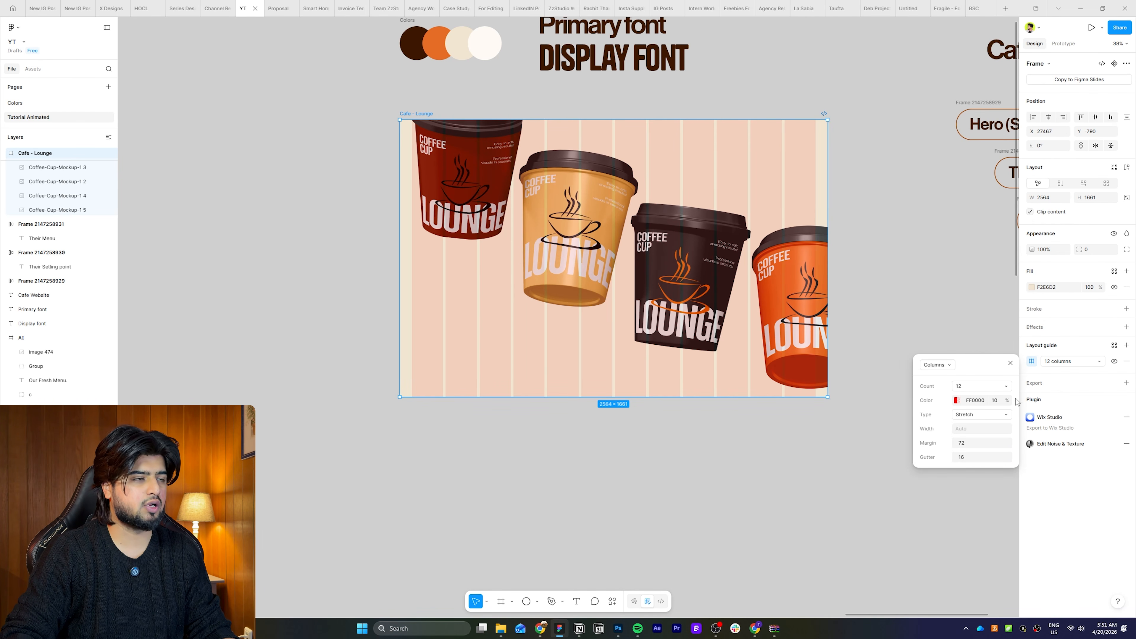
pyautogui.click(1010, 364)
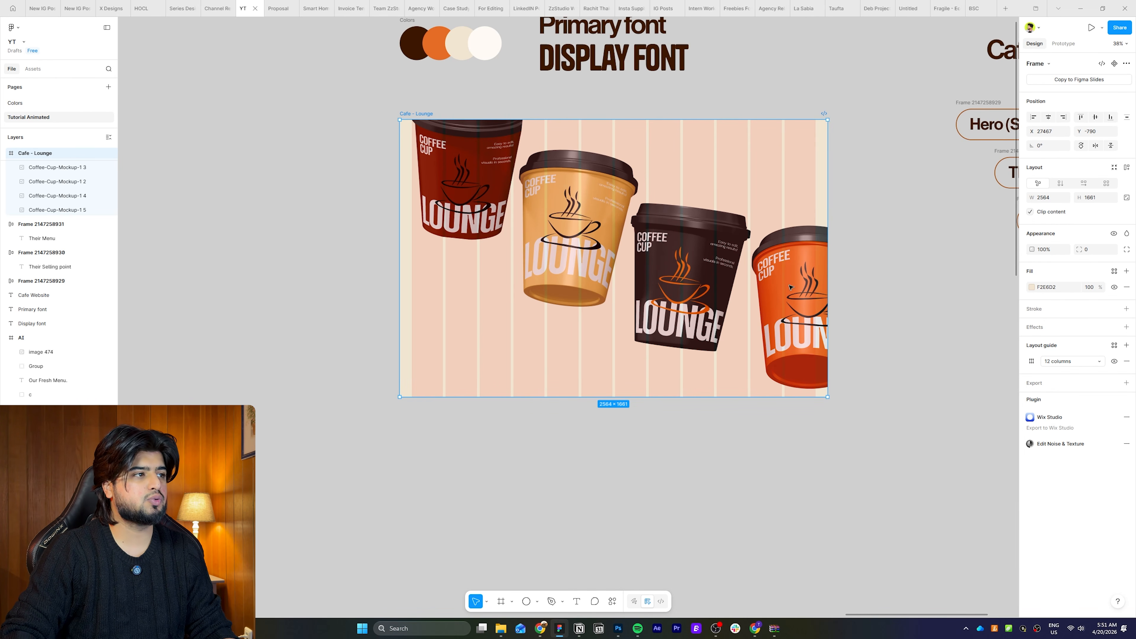
# - Draw a 2564 × 170 navbar frame across the top of Cafe - Lounge and set its fill opacity to 49%
pyautogui.press('f')
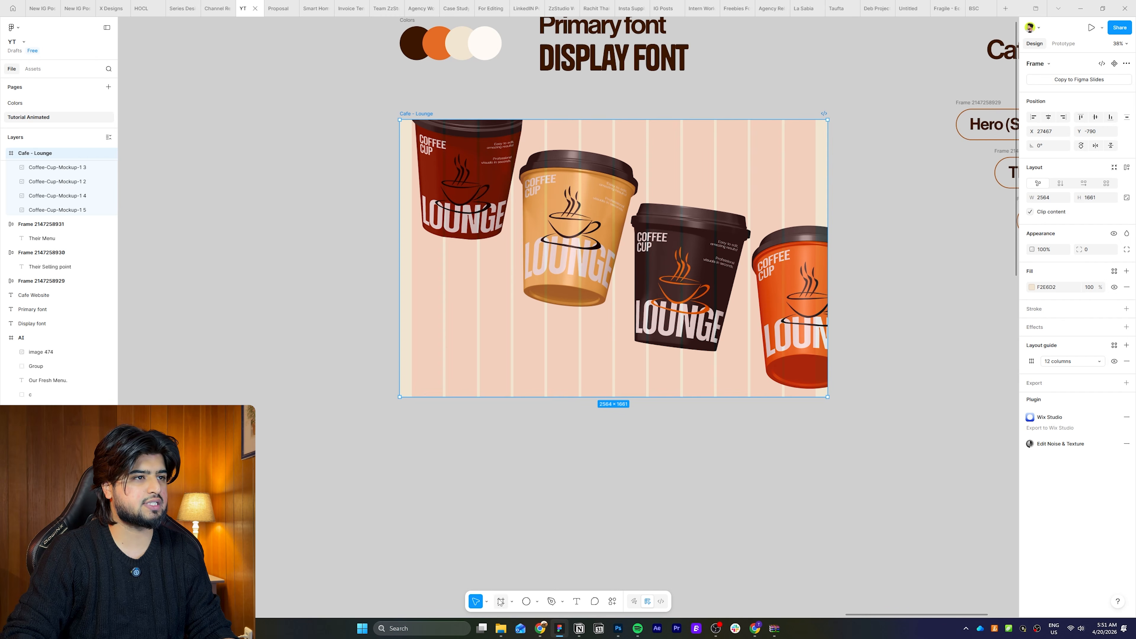
pyautogui.moveTo(400, 120); pyautogui.dragTo(827, 149)
pyautogui.click(1032, 269)
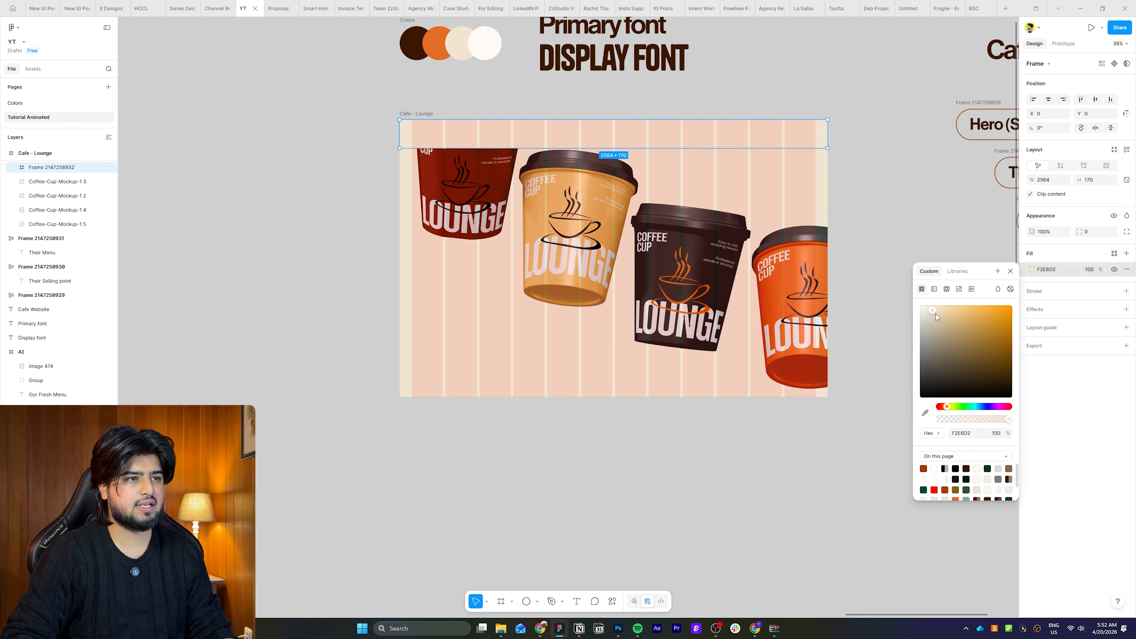
pyautogui.click(1091, 270)
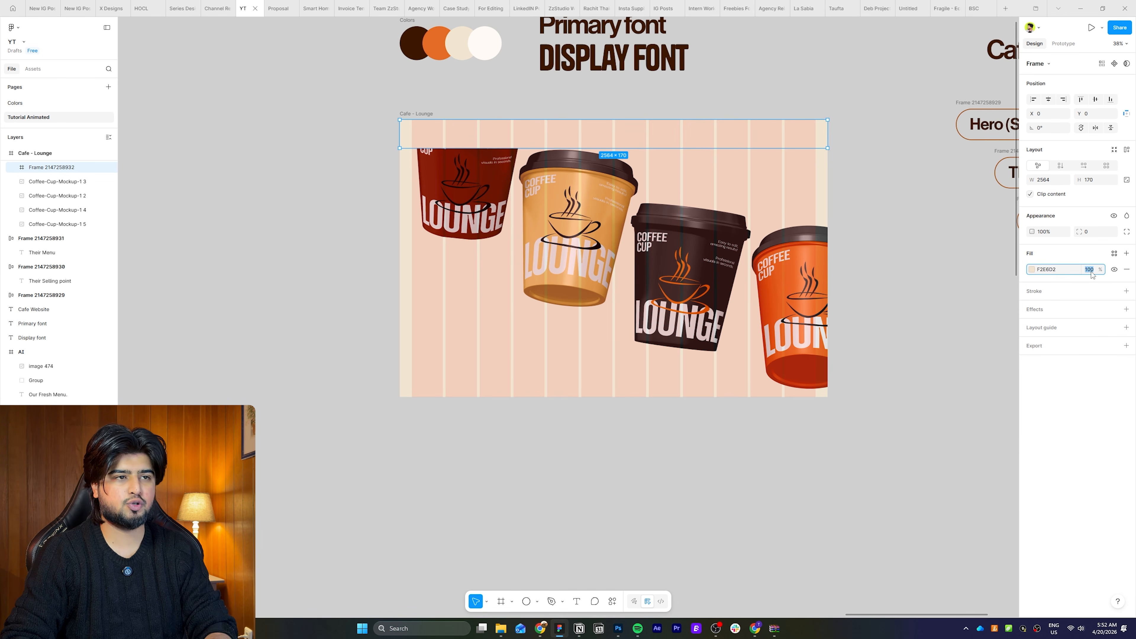
pyautogui.write('2')
pyautogui.press('Return')
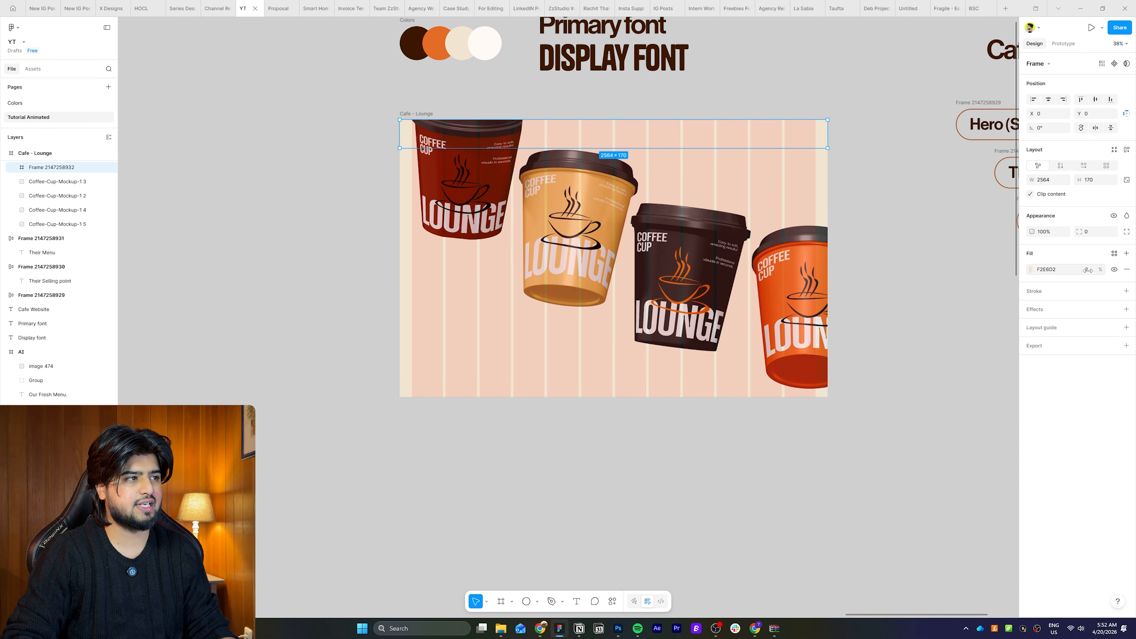
pyautogui.moveTo(1087, 270); pyautogui.dragTo(1123, 270)
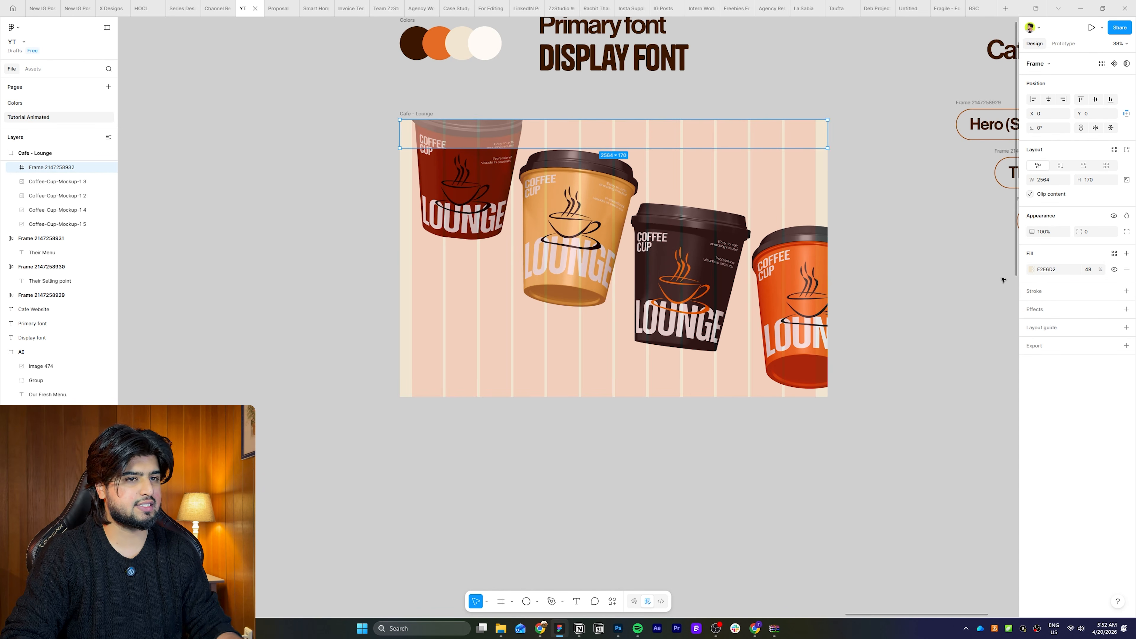
# - Add a uniform background blur of 33.9 to the navbar frame
pyautogui.click(1126, 309)
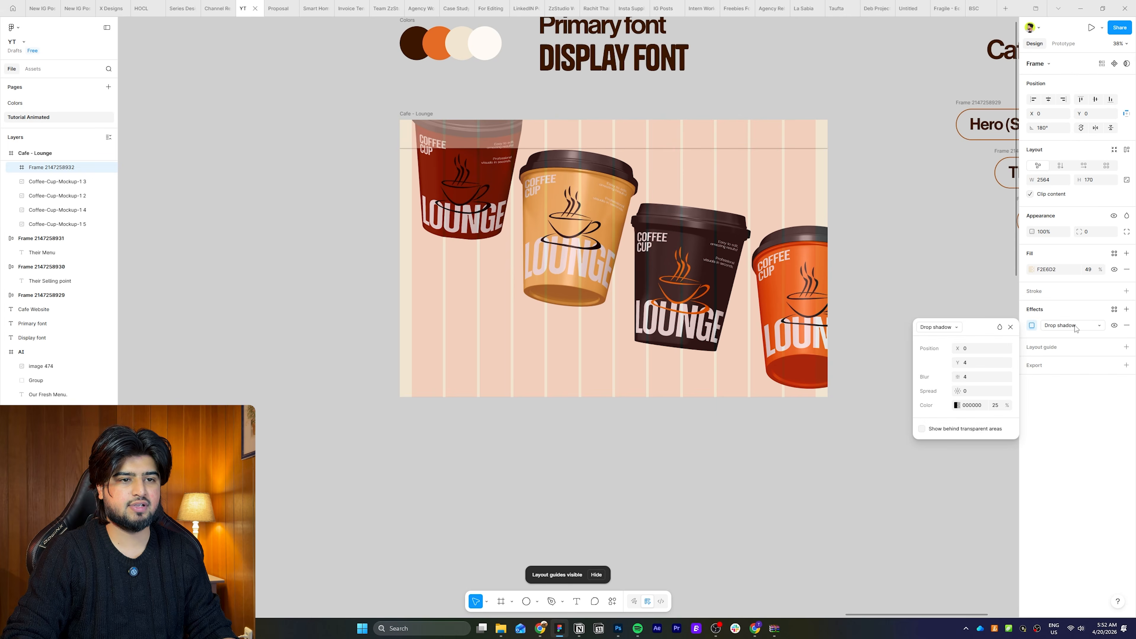
pyautogui.click(1074, 327)
pyautogui.click(1075, 346)
pyautogui.click(1032, 325)
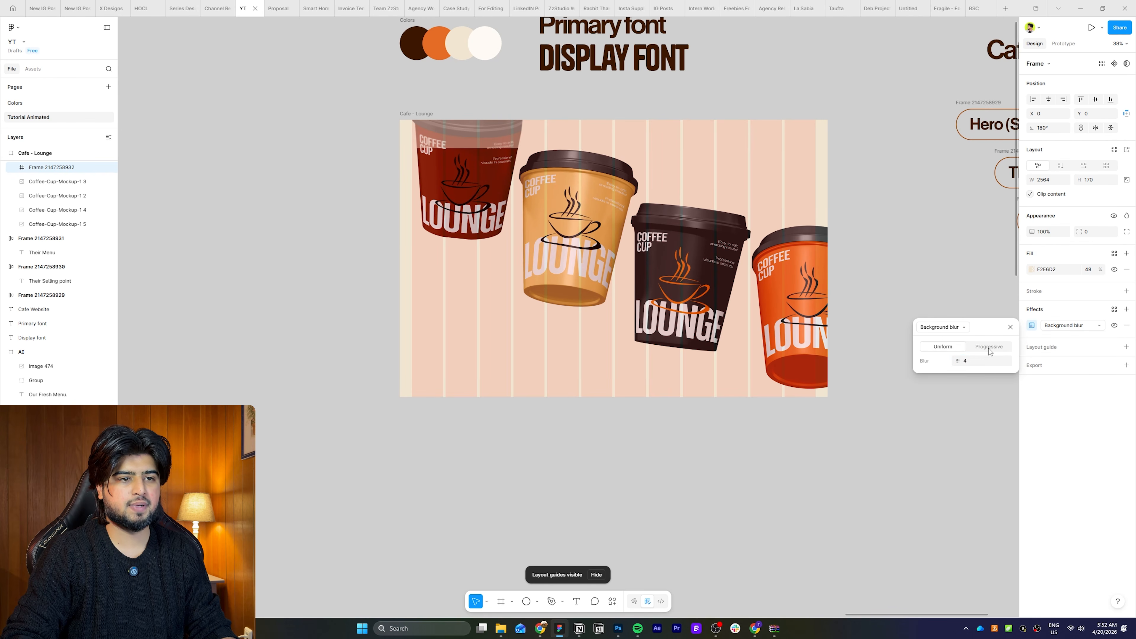
pyautogui.moveTo(967, 360); pyautogui.dragTo(1098, 359)
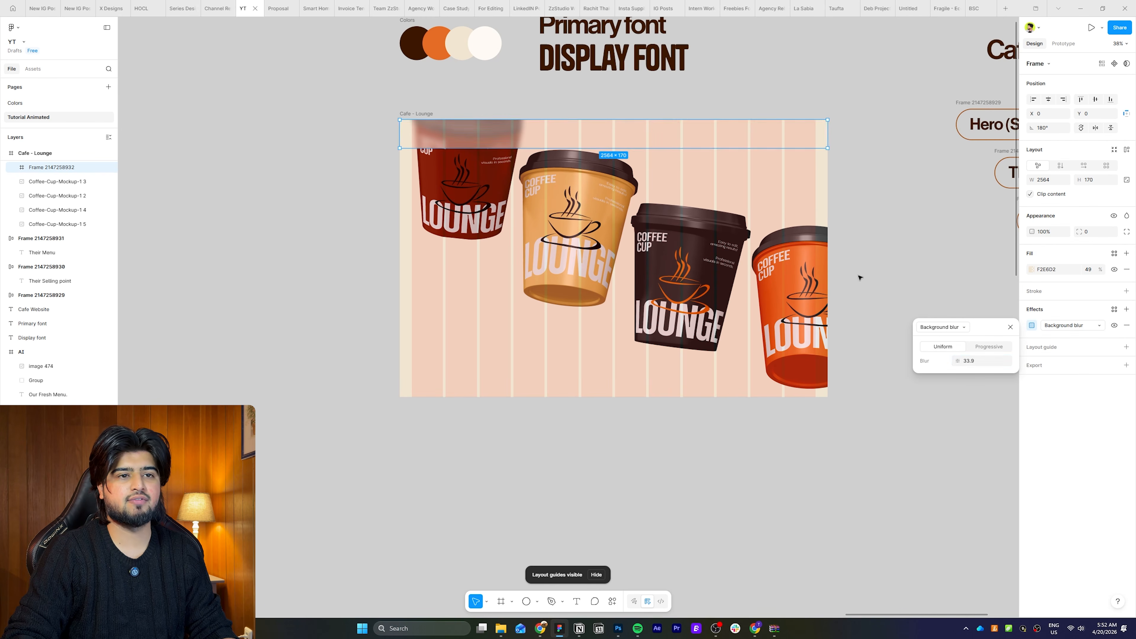
pyautogui.press('Escape')
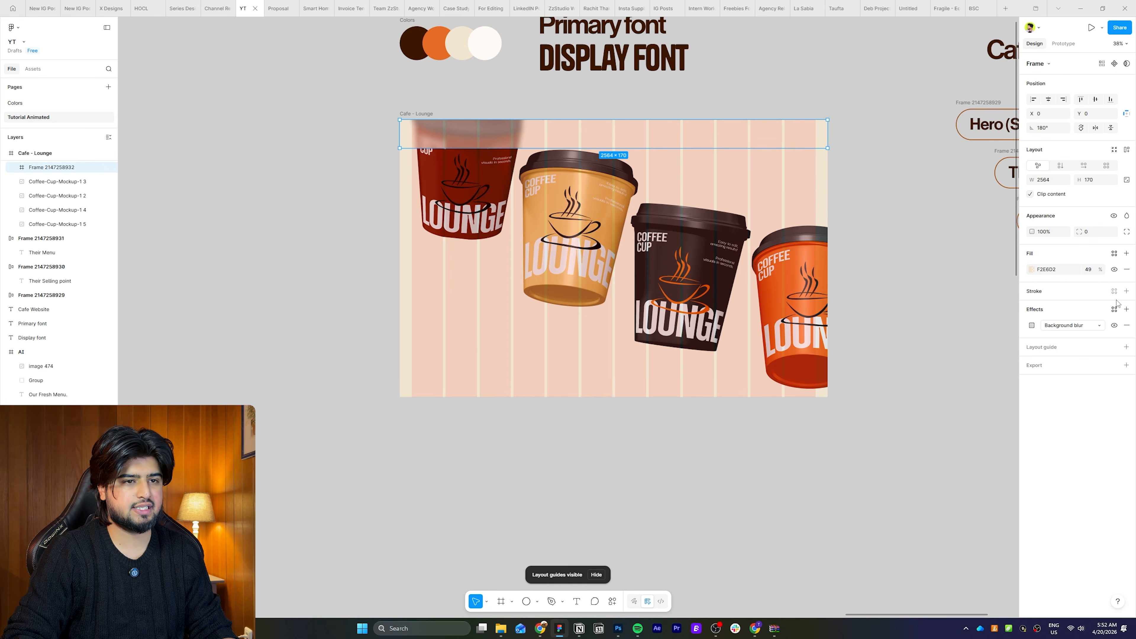
# - Add a 0.5 inside stroke to the navbar frame, sampling its colour from the dark brown palette swatch
pyautogui.click(1126, 291)
pyautogui.click(1081, 322)
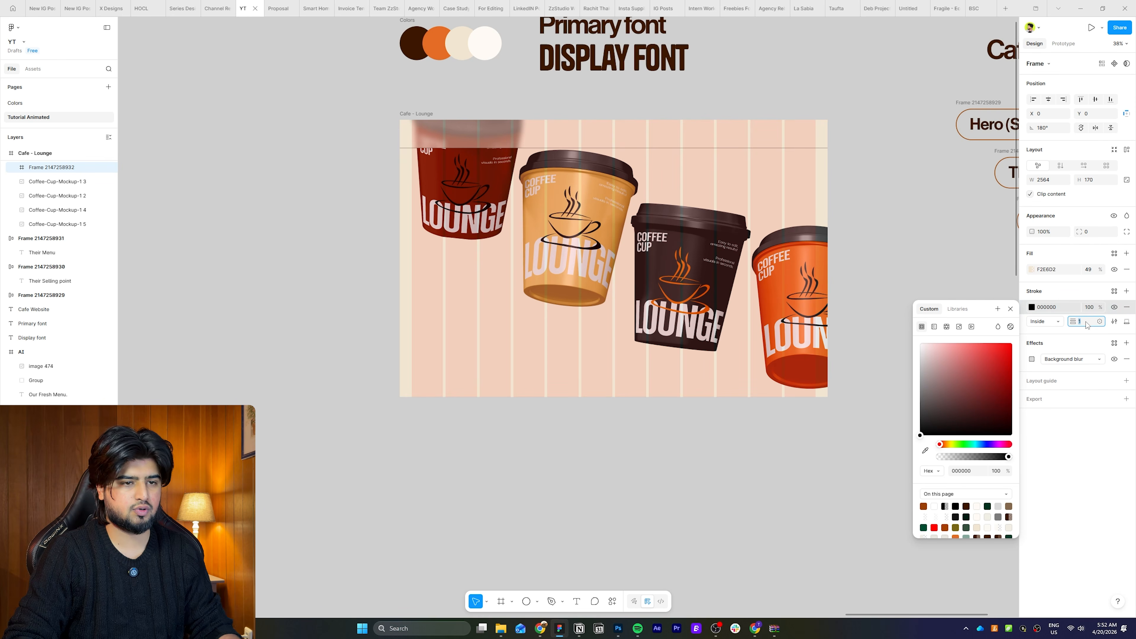
pyautogui.write('0.5')
pyautogui.click(924, 450)
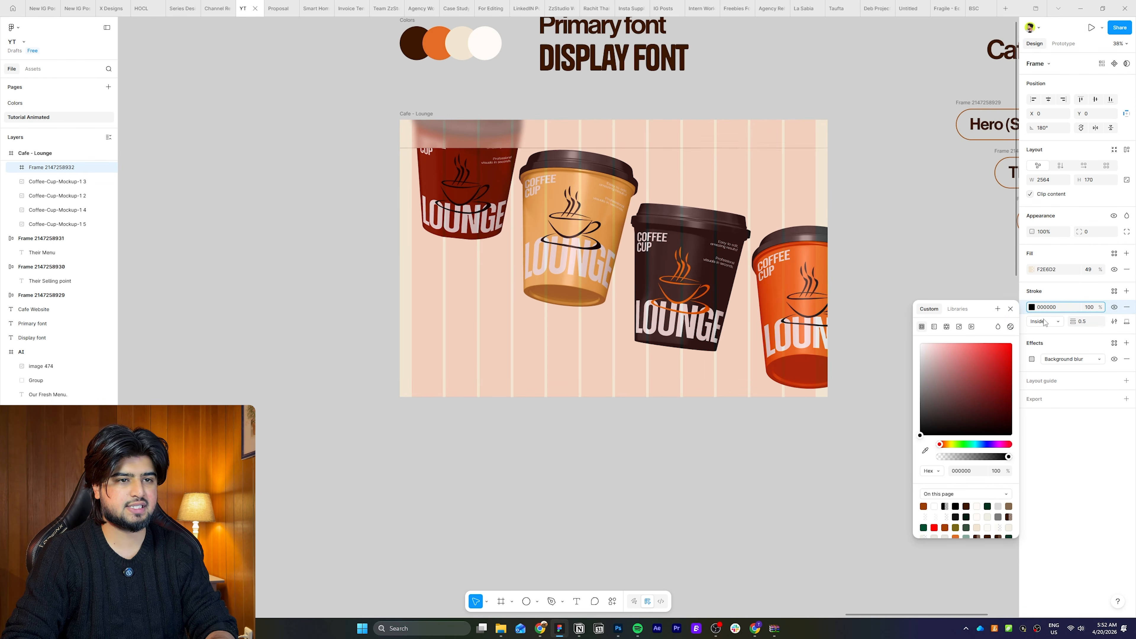
pyautogui.click(416, 43)
pyautogui.press('Escape')
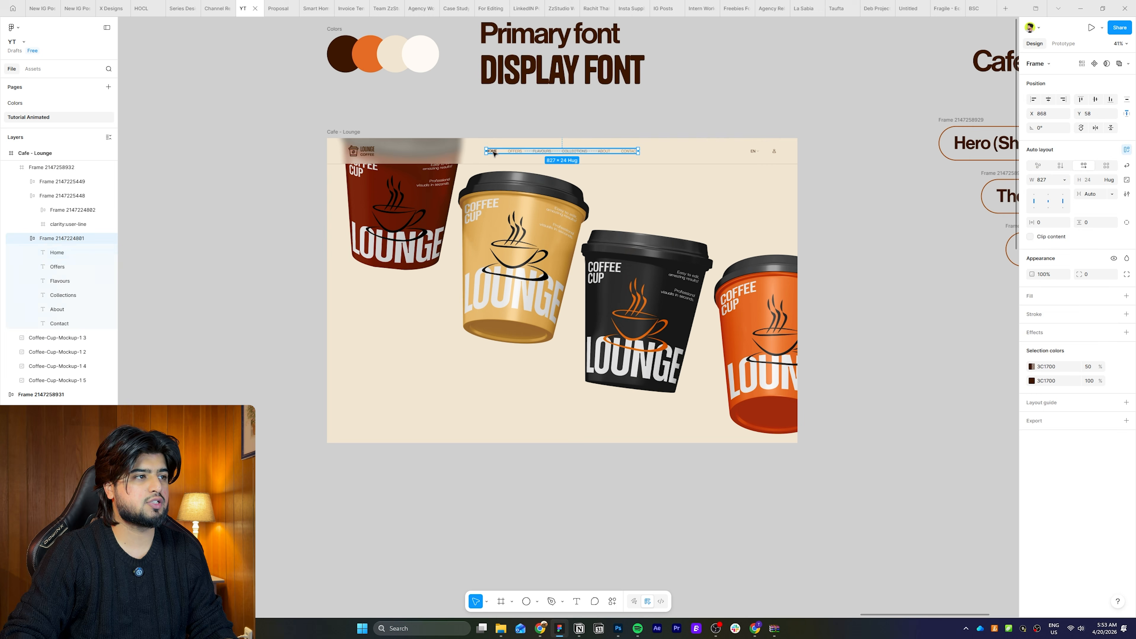
# - Examine the navbar's Home, Offers and Flavours links, its logo, and the language and account group
pyautogui.click(494, 152)
pyautogui.click(515, 151)
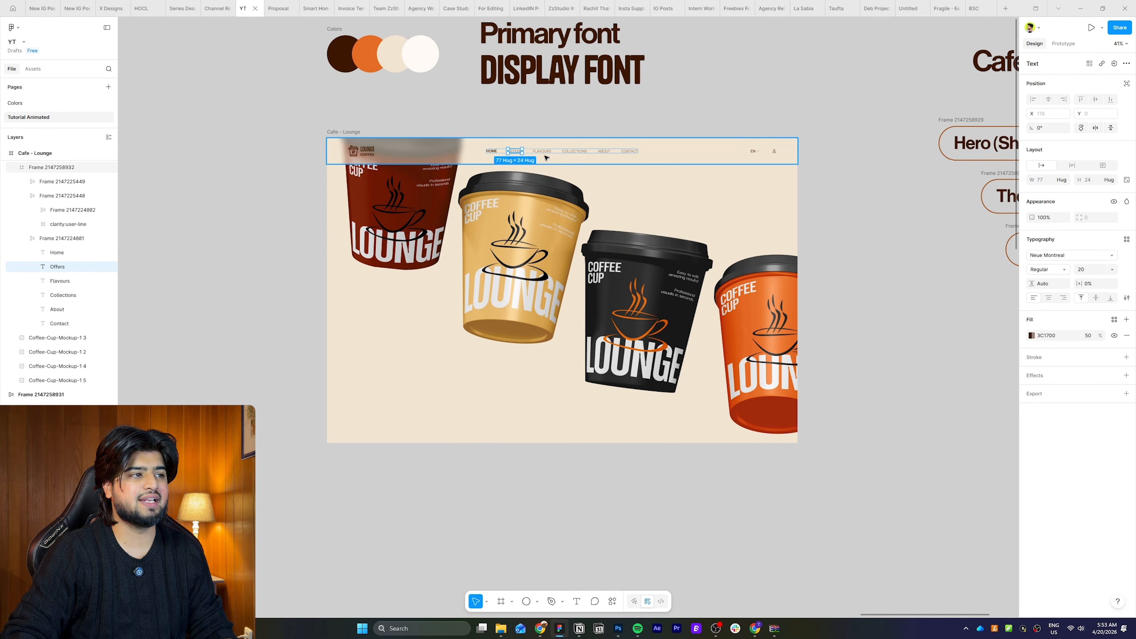
pyautogui.click(542, 151)
pyautogui.click(363, 151)
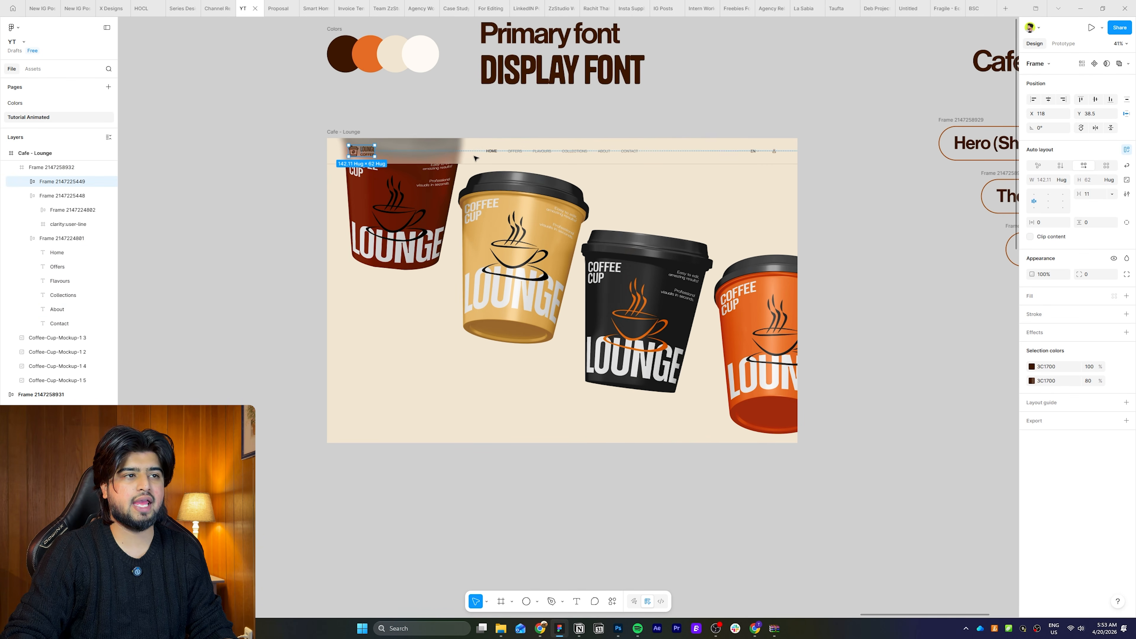
pyautogui.click(766, 153)
pyautogui.click(833, 169)
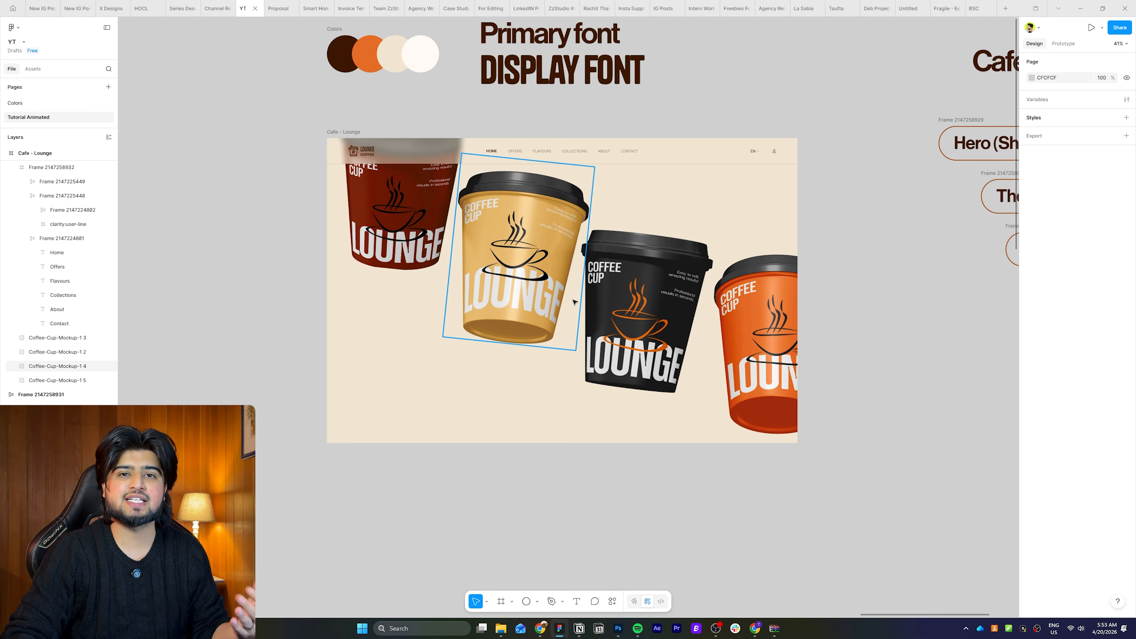
# - Add a black drop shadow to the black coffee cup with 77.4 blur and 100% opacity
pyautogui.click(591, 304)
pyautogui.click(1126, 296)
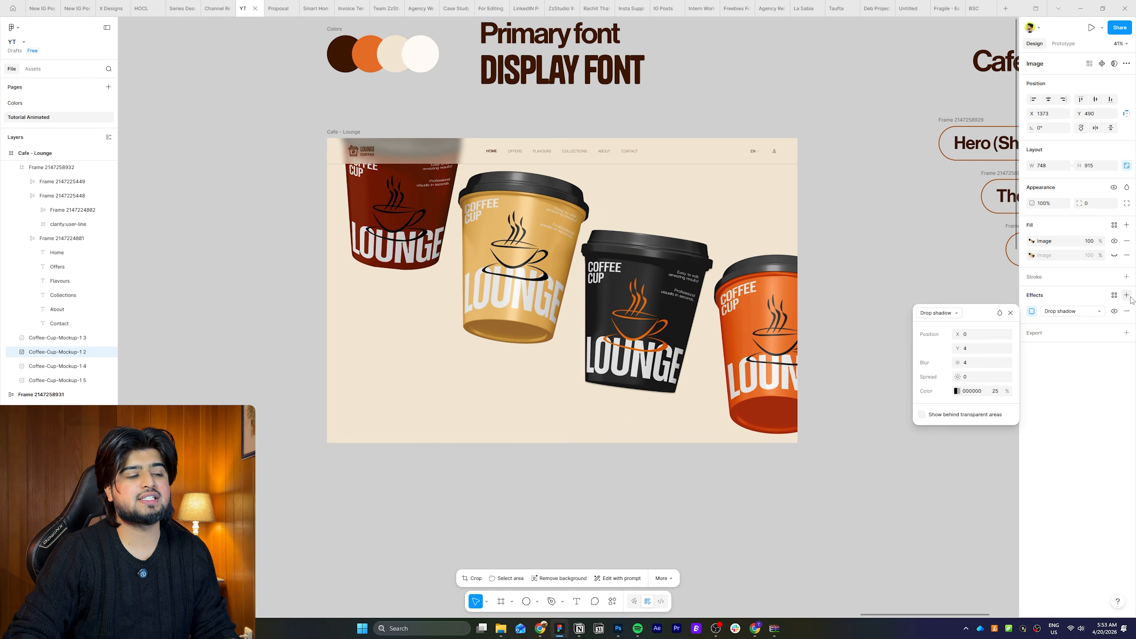
pyautogui.moveTo(958, 363); pyautogui.dragTo(1083, 390)
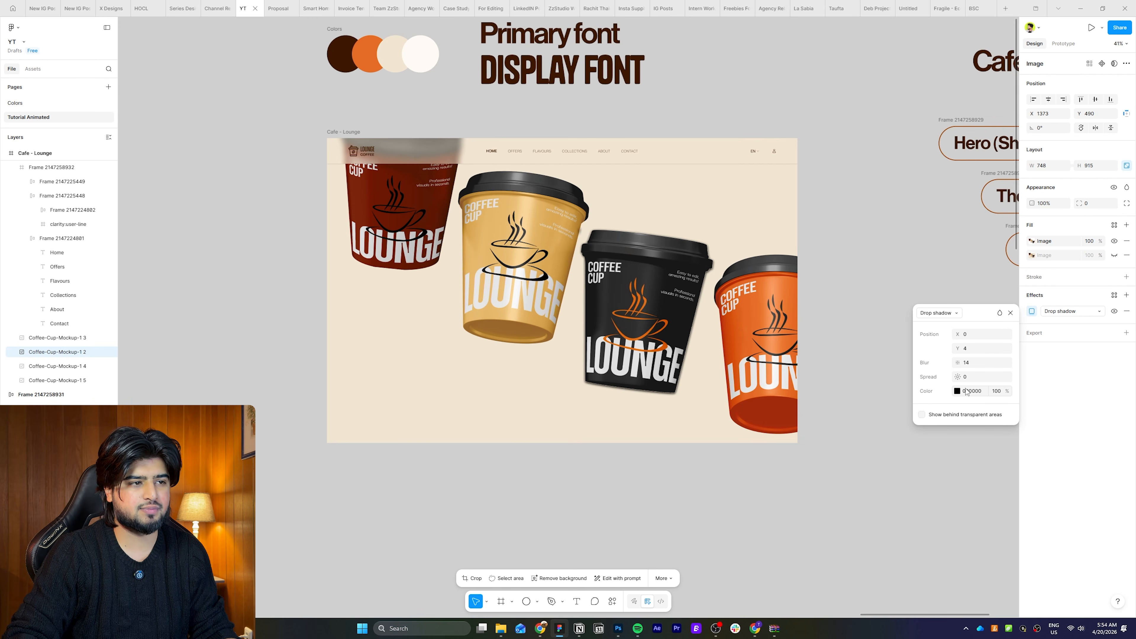
pyautogui.moveTo(972, 366); pyautogui.dragTo(1000, 365)
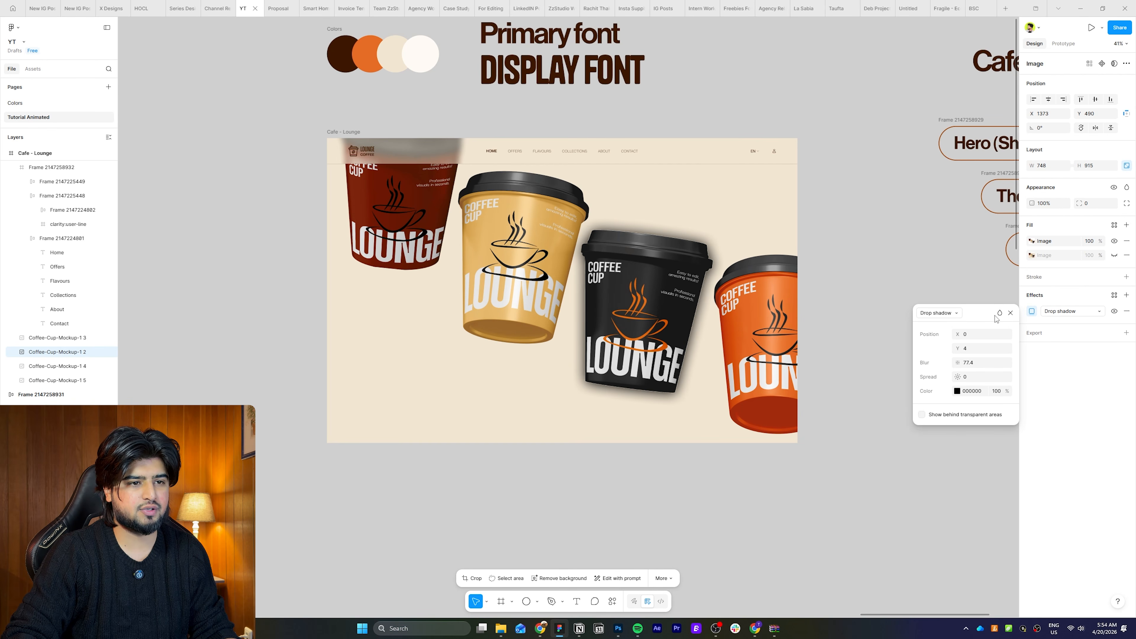
# - Remove the black cup's drop shadow and draw a closed Pen outline around the cup body, extending below its base
pyautogui.click(1011, 314)
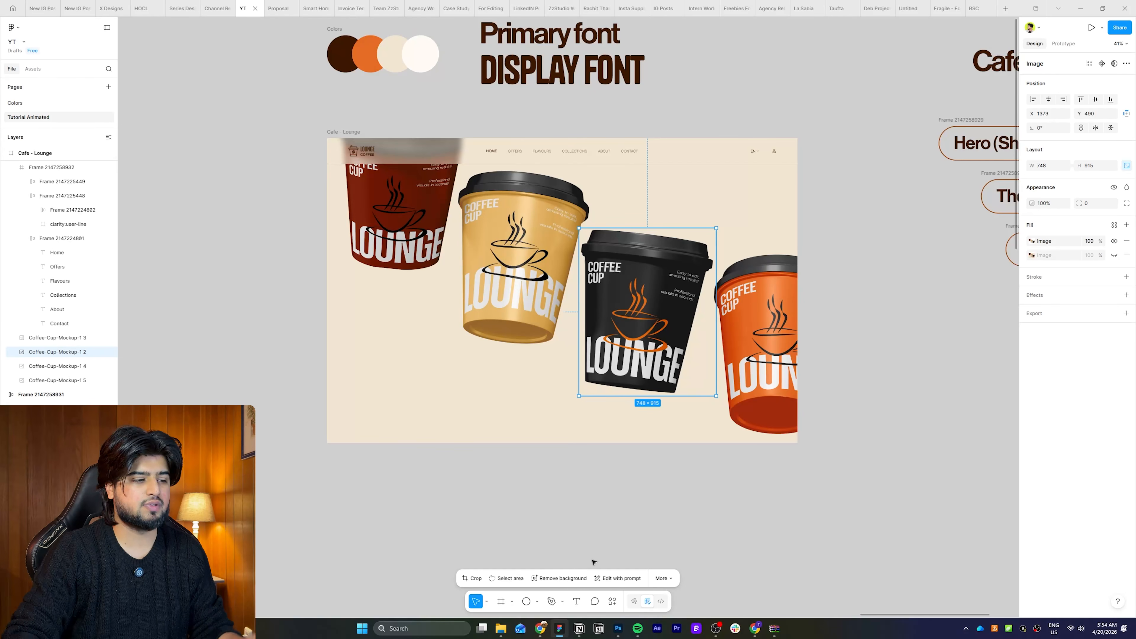
pyautogui.click(584, 246)
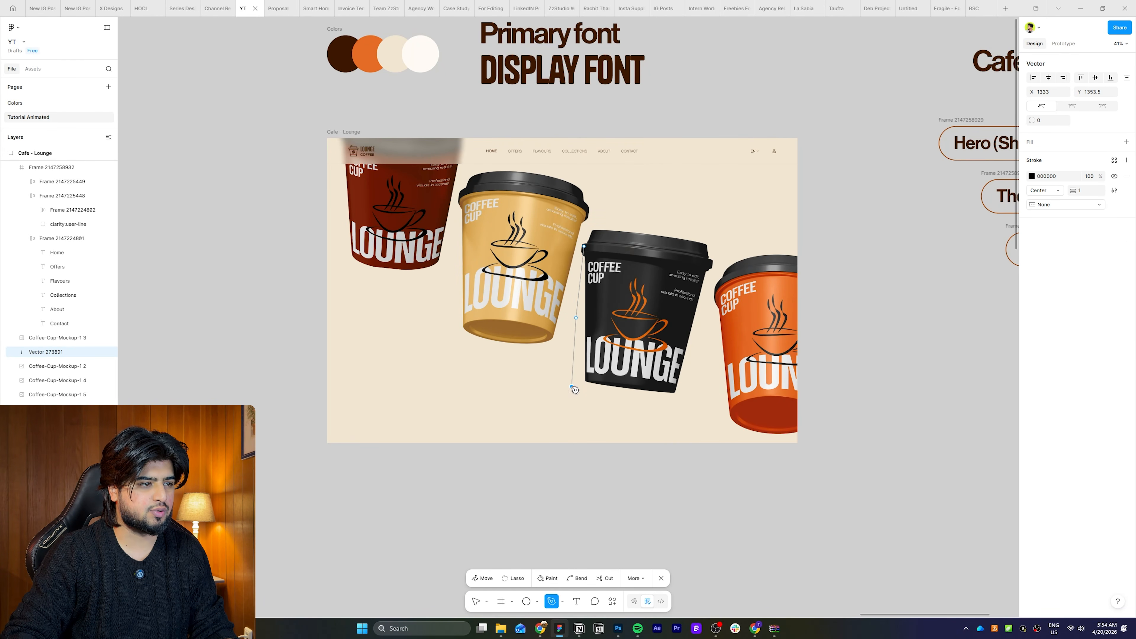
pyautogui.click(625, 441)
pyautogui.click(668, 423)
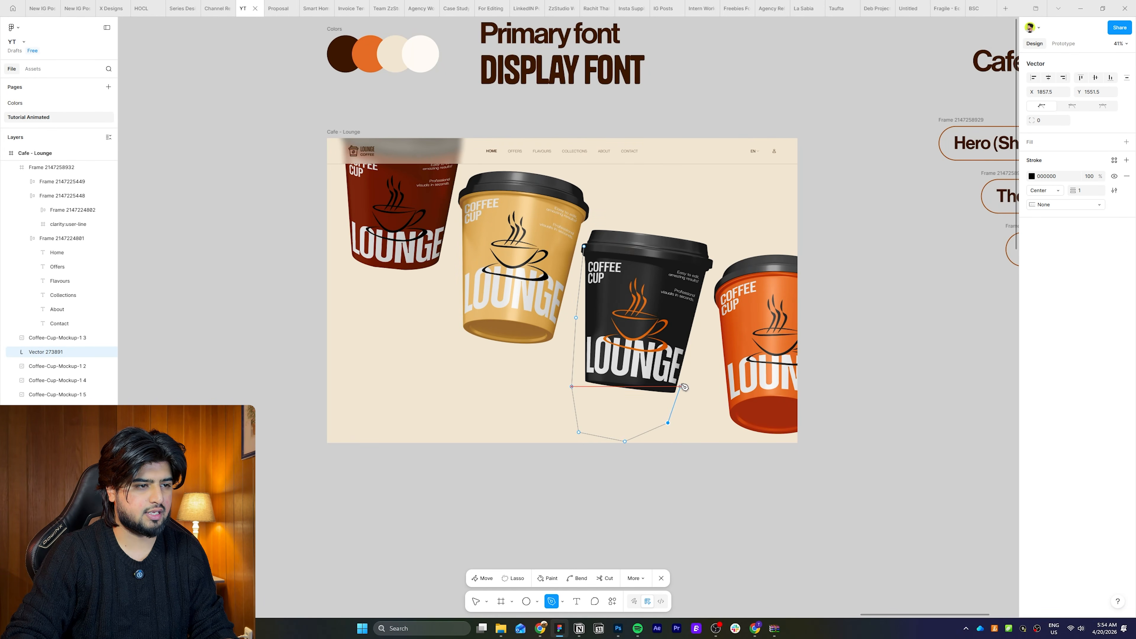
pyautogui.click(683, 381)
pyautogui.click(698, 314)
pyautogui.click(585, 248)
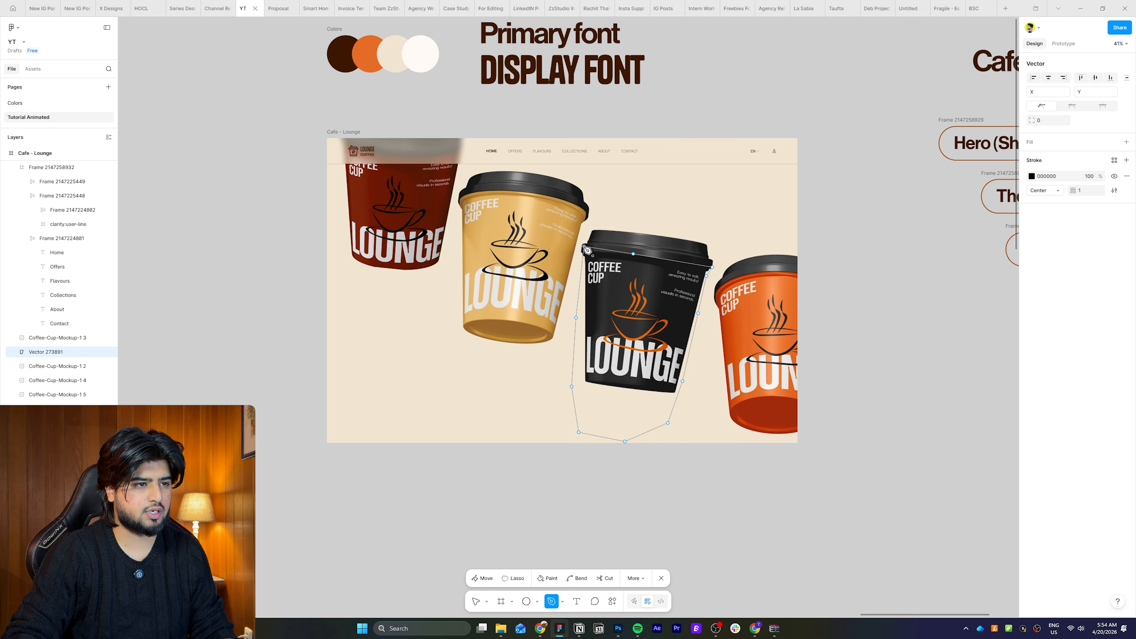
pyautogui.press('Escape')
# - Fill the outlined shape with brown 97630C, starting from the sampled background colour, and move its layer beneath the coffee cups
pyautogui.click(1127, 225)
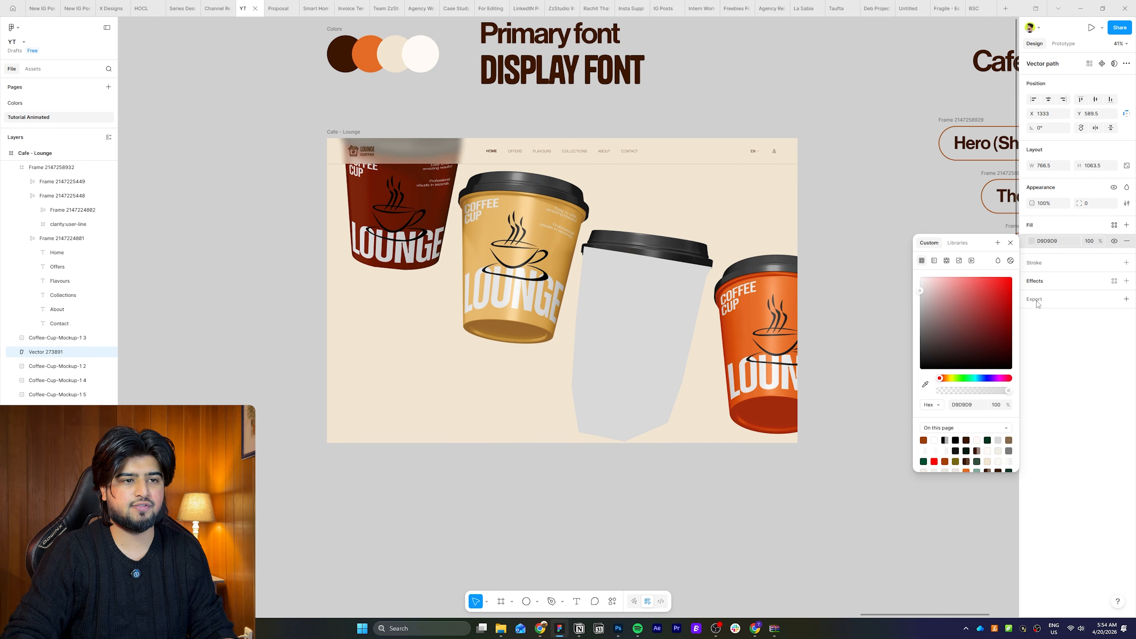
pyautogui.click(925, 384)
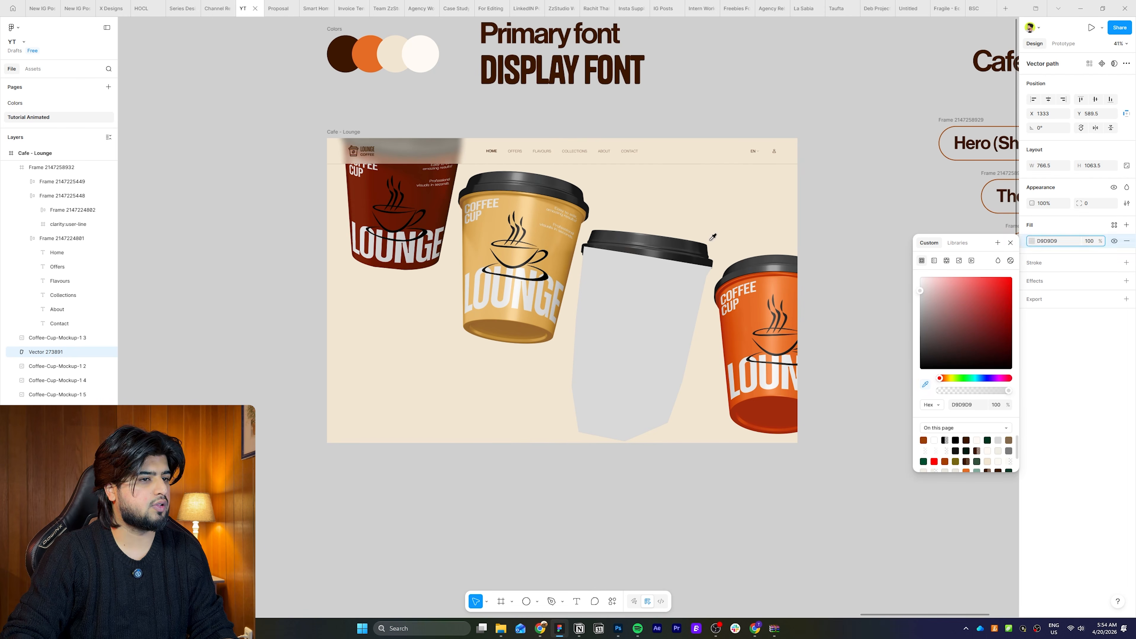
pyautogui.click(440, 332)
pyautogui.moveTo(952, 299); pyautogui.dragTo(1004, 314)
pyautogui.moveTo(75, 352); pyautogui.dragTo(71, 401)
# - Give the brown shadow shape a uniform layer blur of 111.8 and lower its opacity to 28%
pyautogui.click(1127, 280)
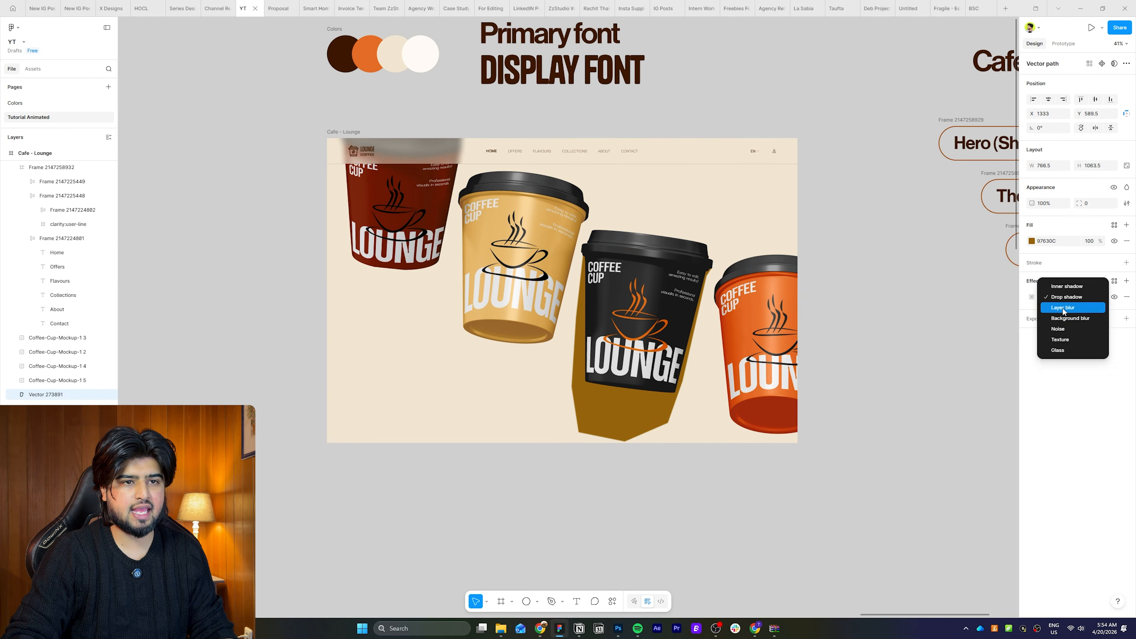
pyautogui.click(1024, 310)
pyautogui.moveTo(967, 333); pyautogui.dragTo(245, 343)
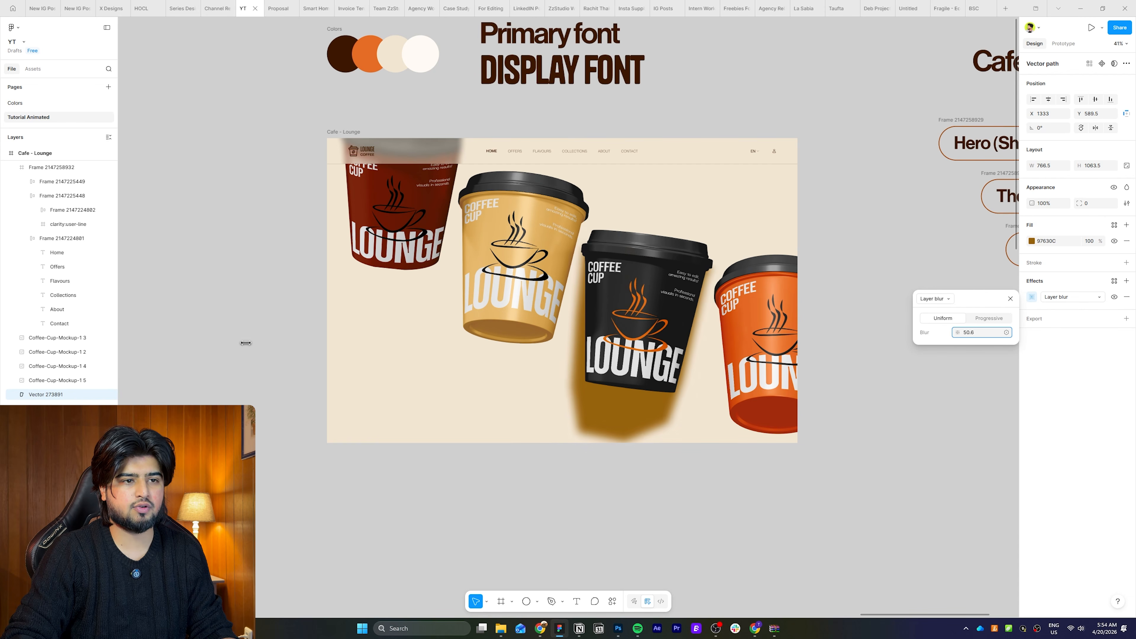
pyautogui.moveTo(360, 347); pyautogui.dragTo(732, 353)
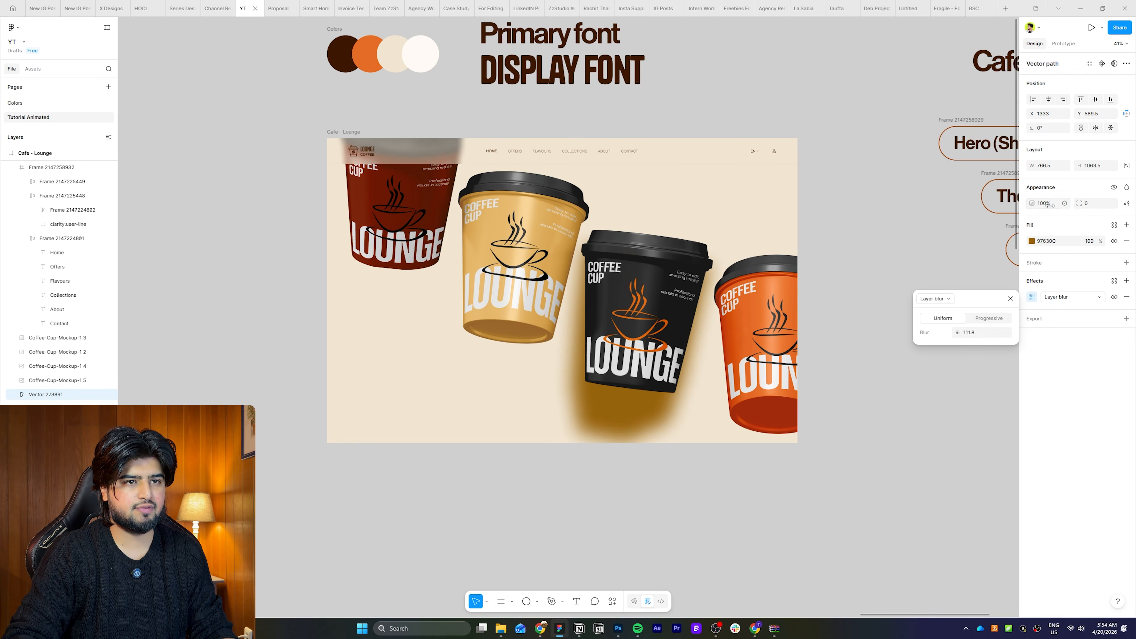
pyautogui.moveTo(1050, 204); pyautogui.dragTo(970, 215)
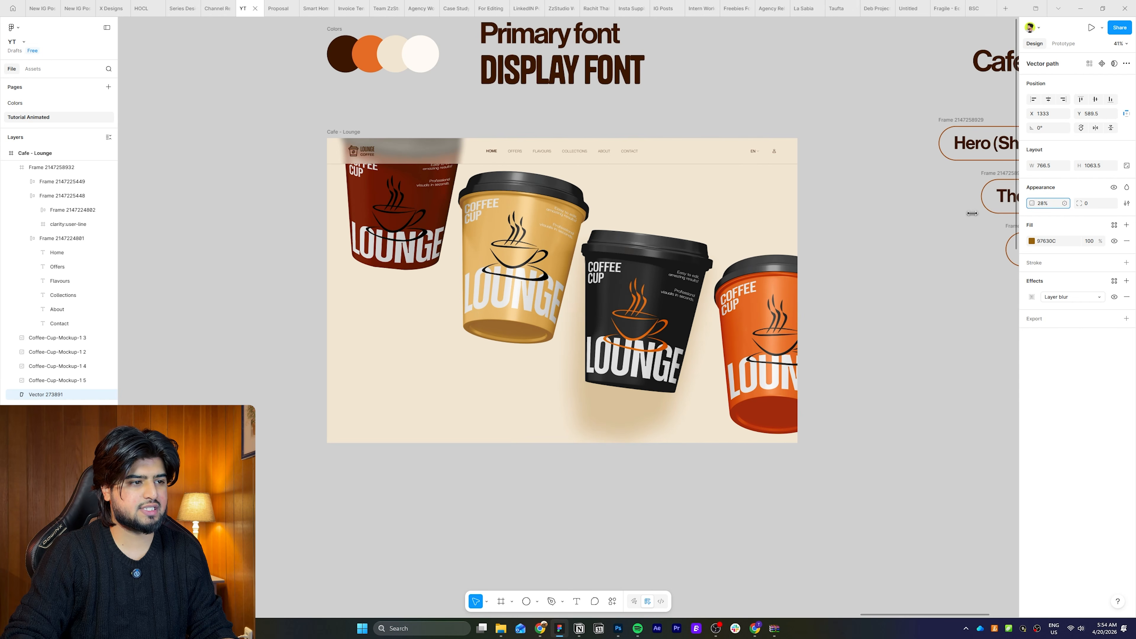
# - Raise the lower anchor points of the shadow shape so that it is 976.5 high
pyautogui.doubleClick(621, 433)
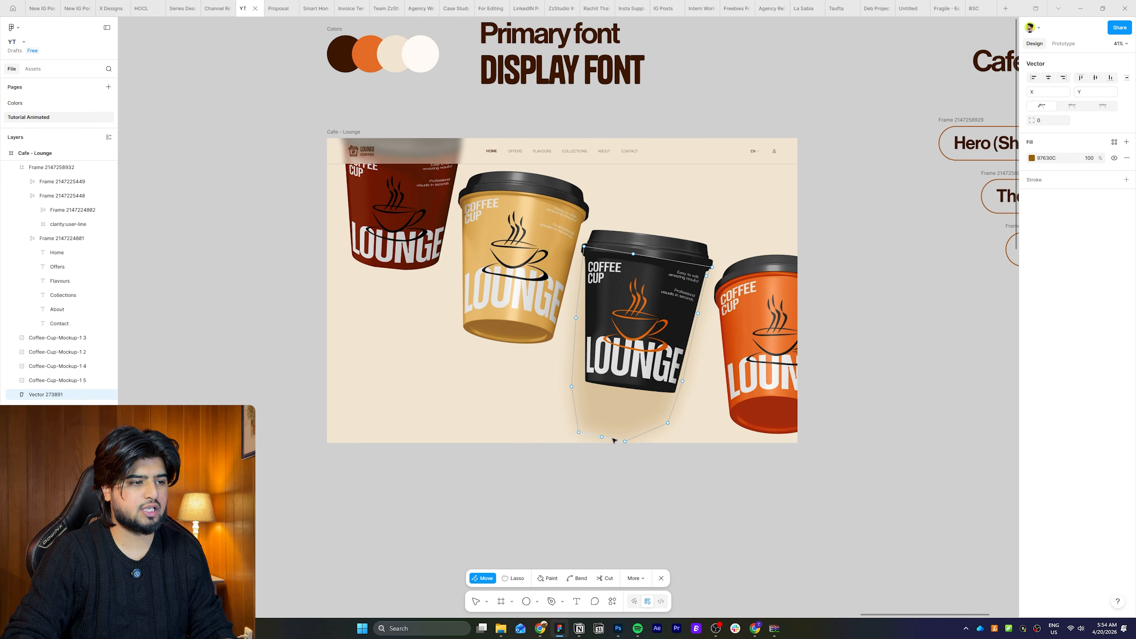
pyautogui.moveTo(566, 420); pyautogui.dragTo(618, 433)
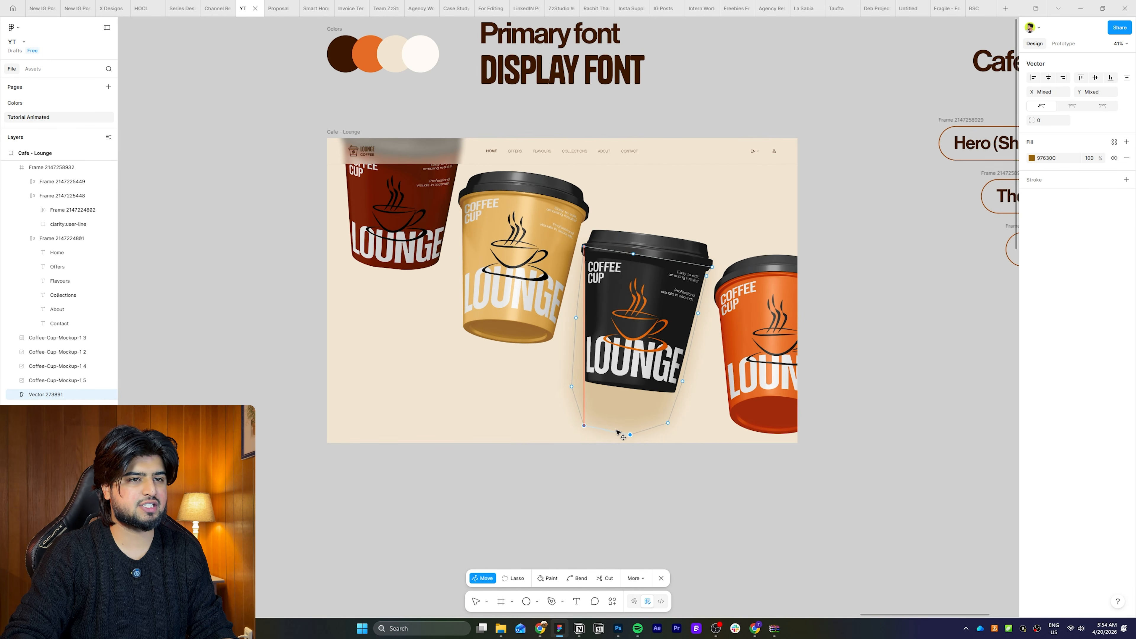
pyautogui.press('Escape')
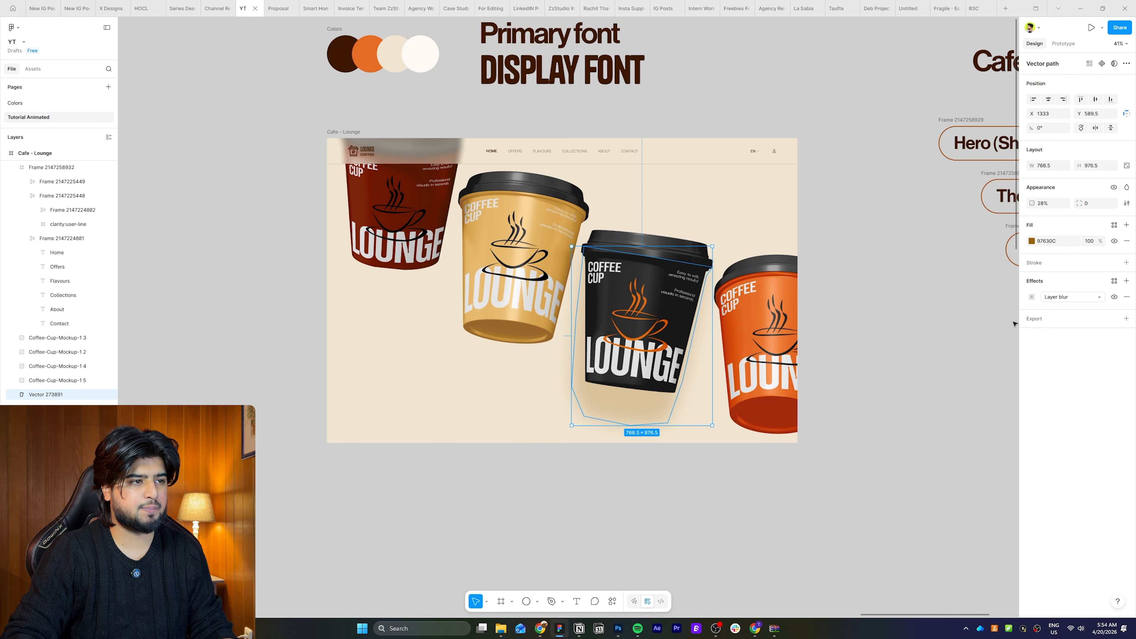
# - Switch the shadow shape's layer blur to progressive, from 0 to 100, and raise its opacity to 39%
pyautogui.click(1032, 297)
pyautogui.click(989, 318)
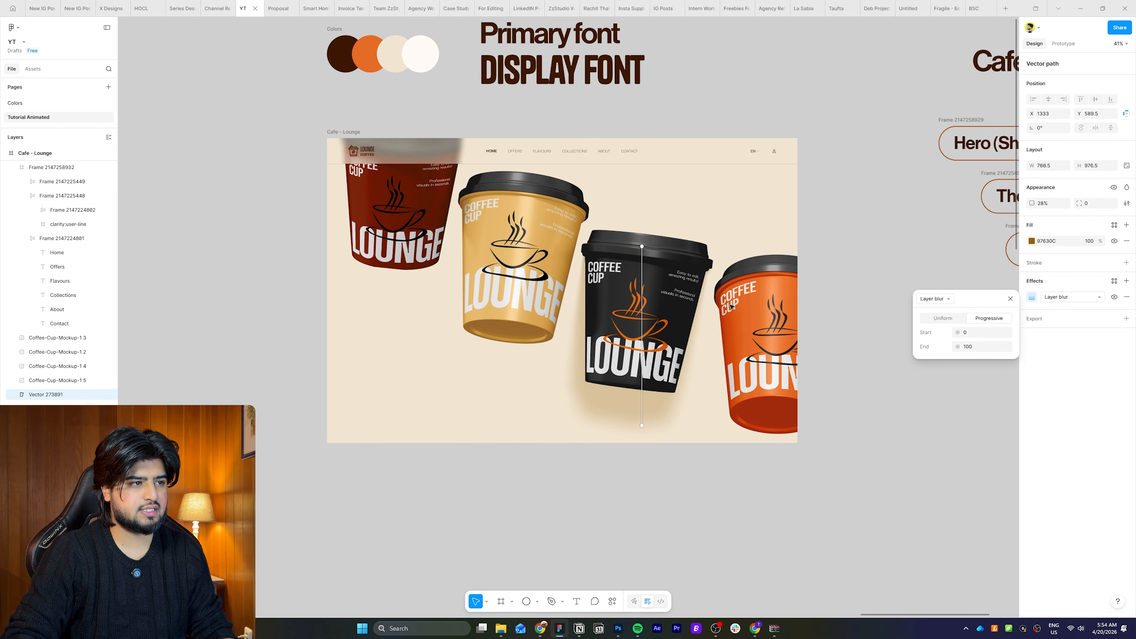
pyautogui.moveTo(1046, 203); pyautogui.dragTo(1052, 201)
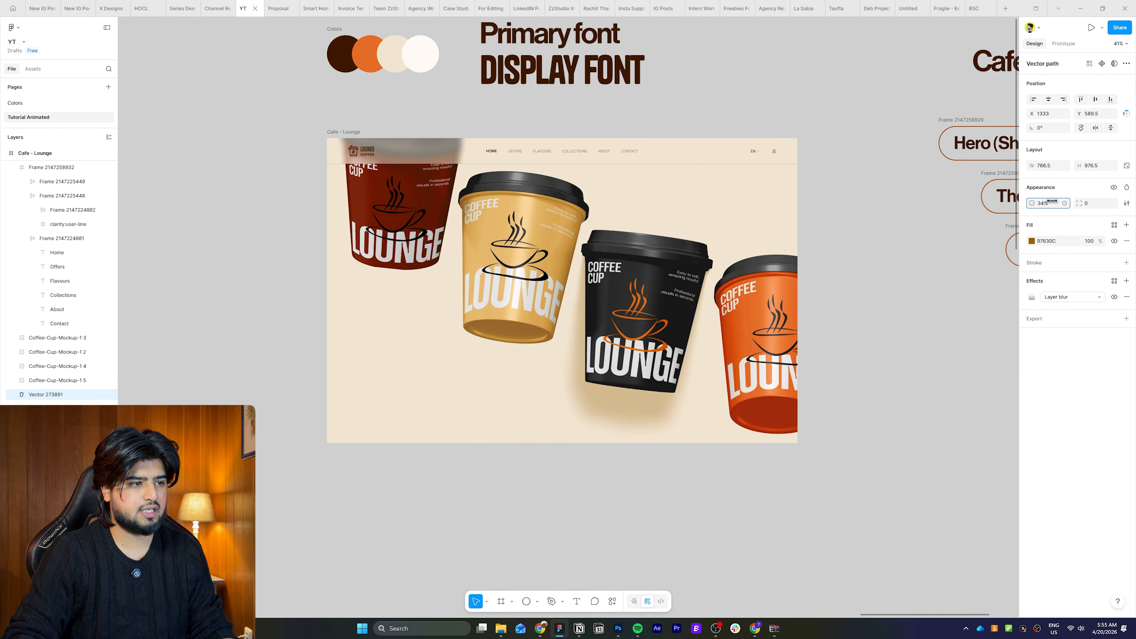
pyautogui.click(862, 405)
# - Duplicate the blurred shadow shape and place copies behind the gold, dark red and orange coffee cups
pyautogui.keyDown('ctrl'); pyautogui.scroll(-3, 863, 407); pyautogui.keyUp('ctrl')
pyautogui.scroll(1, 862, 409)
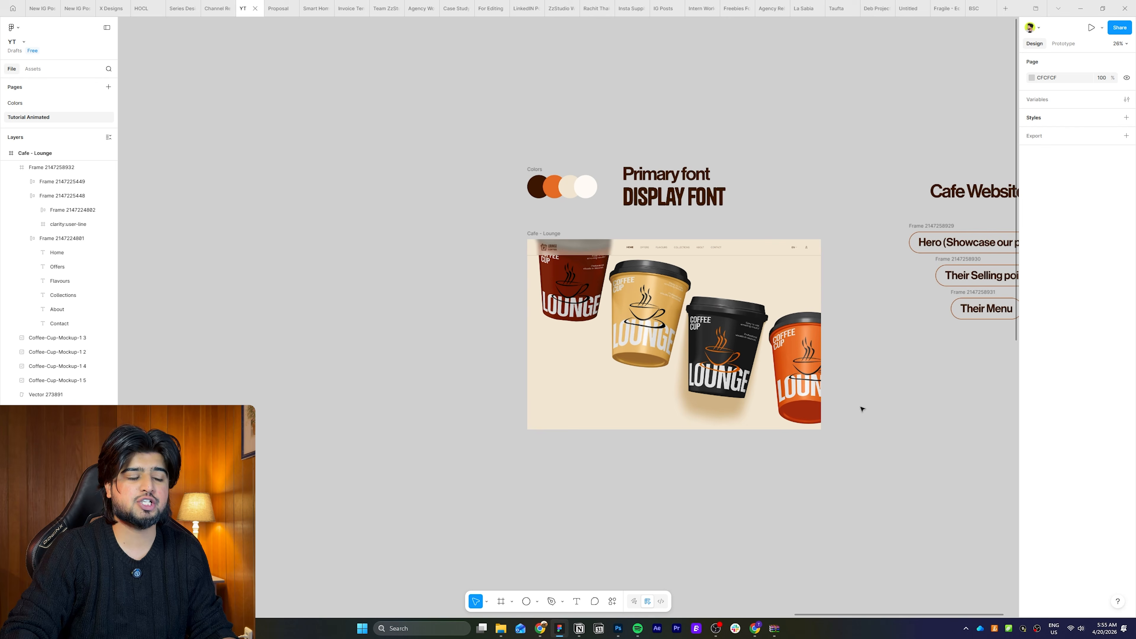
pyautogui.moveTo(862, 407); pyautogui.dragTo(813, 391)
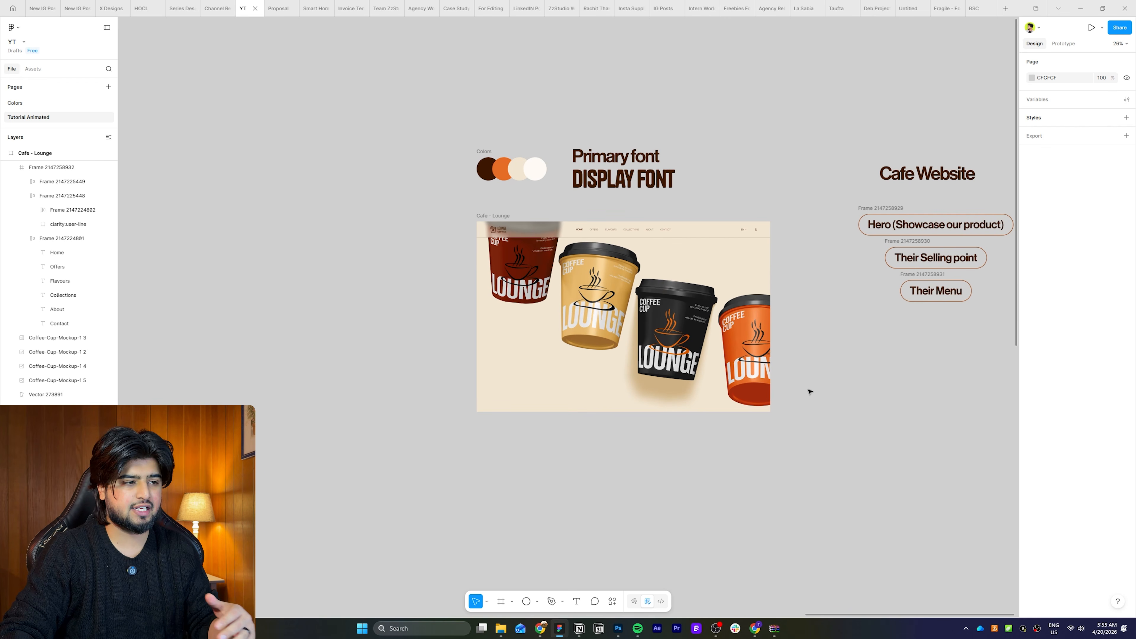
pyautogui.keyDown('ctrl'); pyautogui.scroll(1, 807, 393); pyautogui.keyUp('ctrl')
pyautogui.click(604, 402)
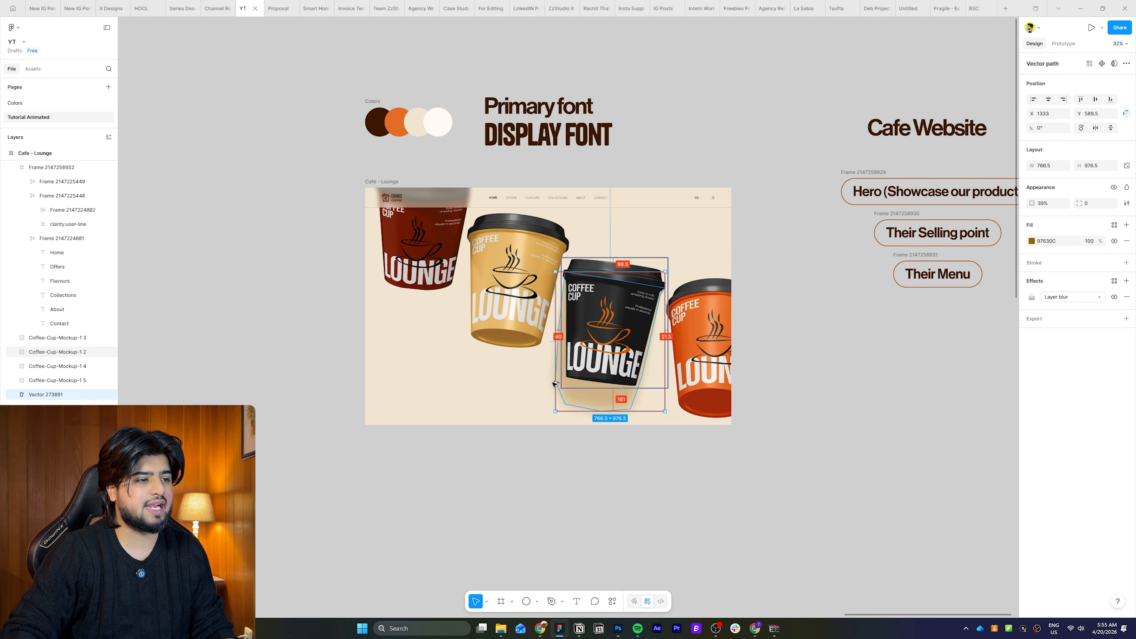
pyautogui.keyDown('alt'); pyautogui.moveTo(602, 383); pyautogui.dragTo(519, 343); pyautogui.keyUp('alt')
pyautogui.click(827, 378)
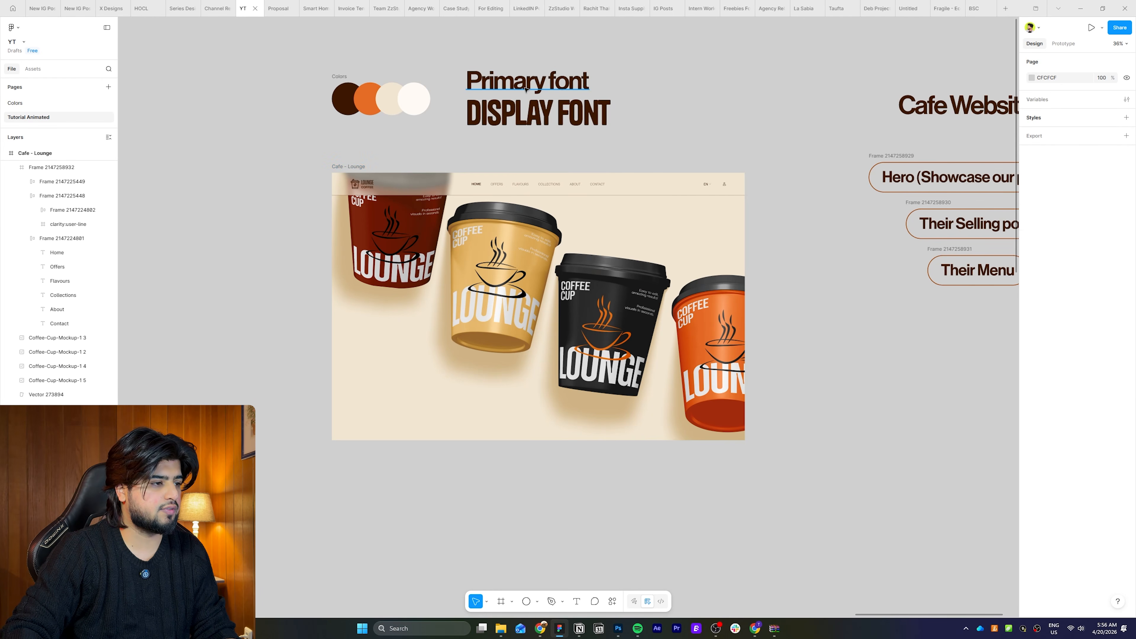
# - Add the headline text "Rich & erometic Coffe launge" in the lower left area of the Cafe - Lounge frame
pyautogui.click(383, 379)
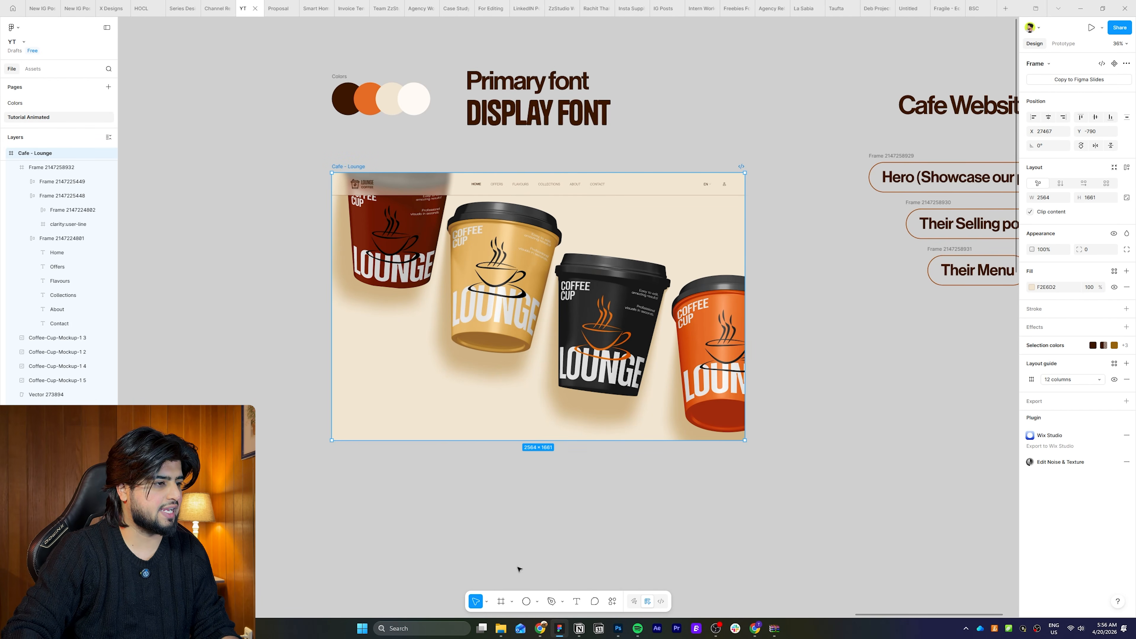
pyautogui.click(577, 601)
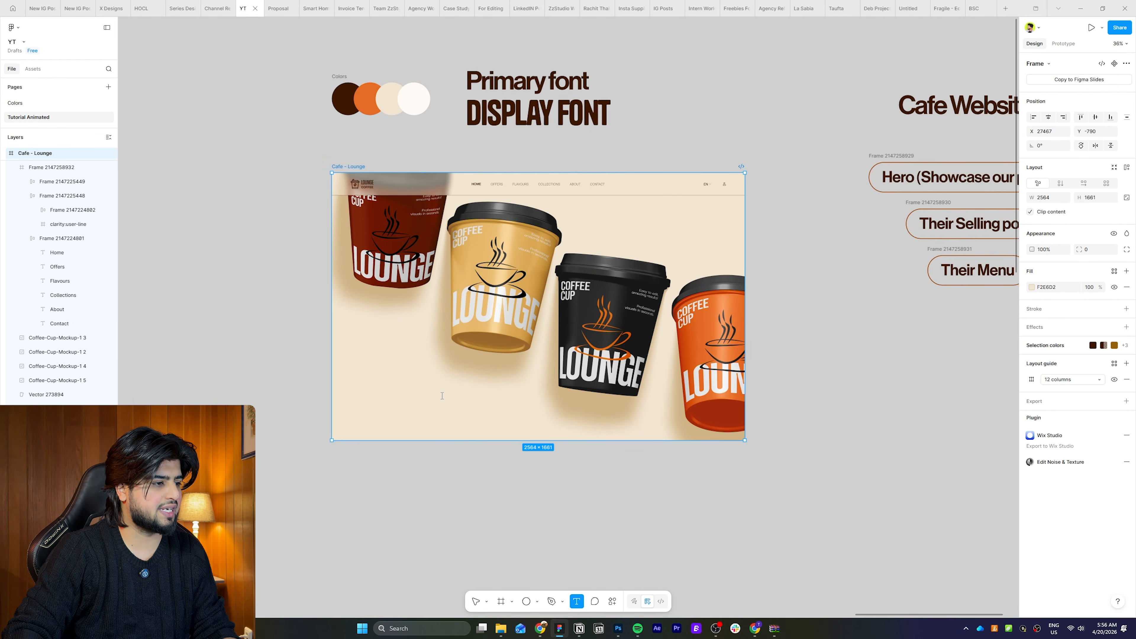
pyautogui.click(368, 396)
pyautogui.write('Rich & er')
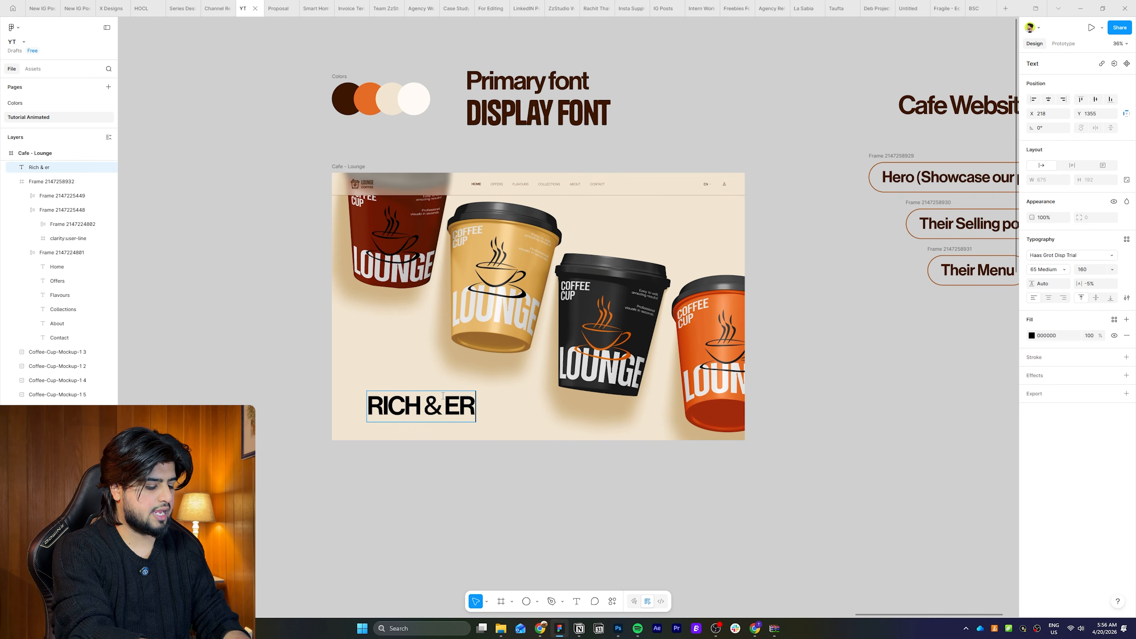
pyautogui.write('ometic Cof')
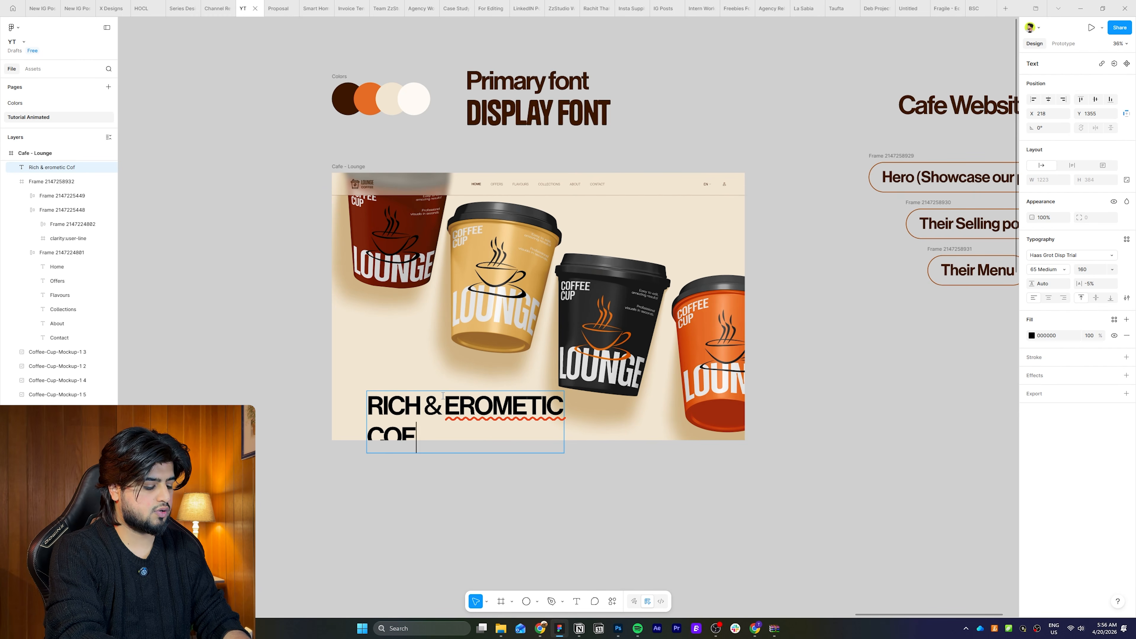
pyautogui.write('fe launge')
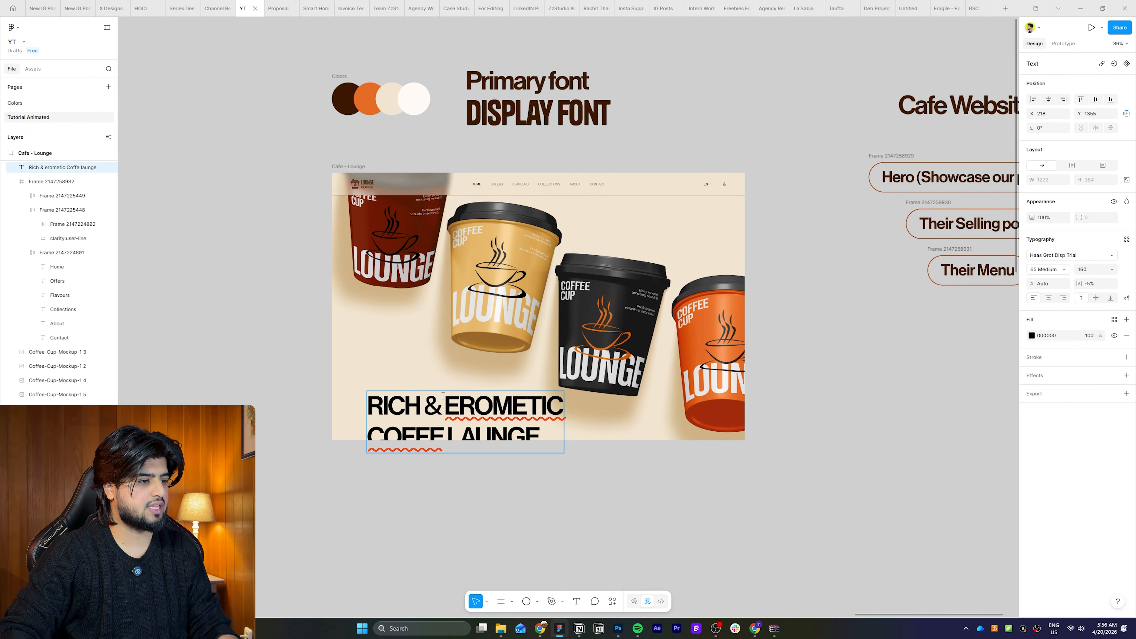
# - Turn off the headline's uppercase setting and correct its wording to "Rich & Erometic Coffee lounge"
pyautogui.hotkey('ctrl', 'a')
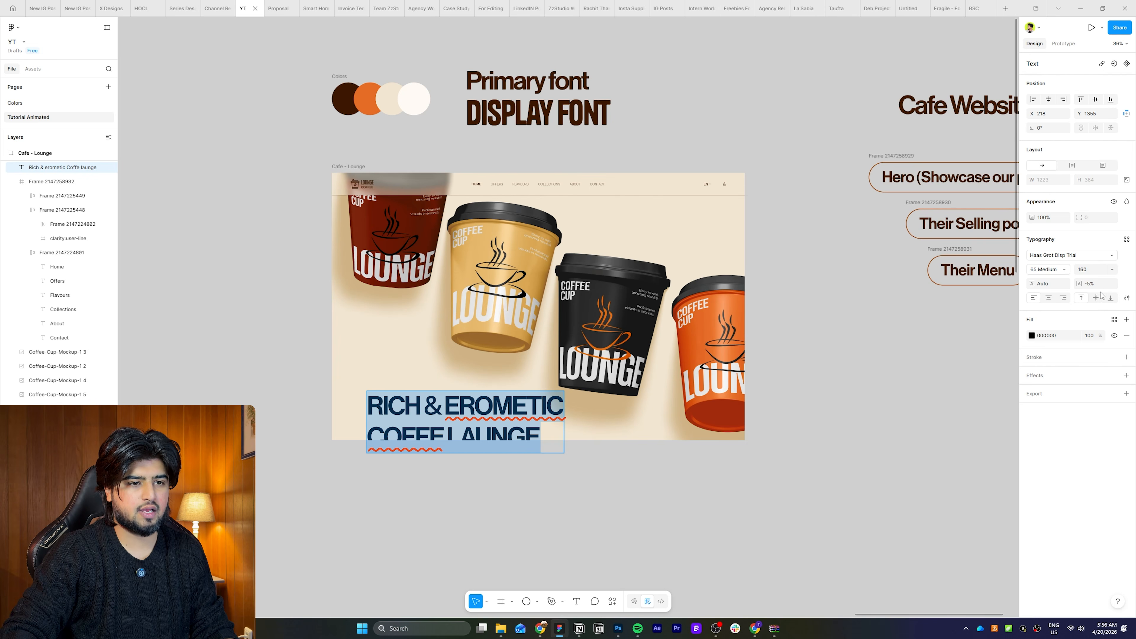
pyautogui.click(1127, 297)
pyautogui.click(964, 408)
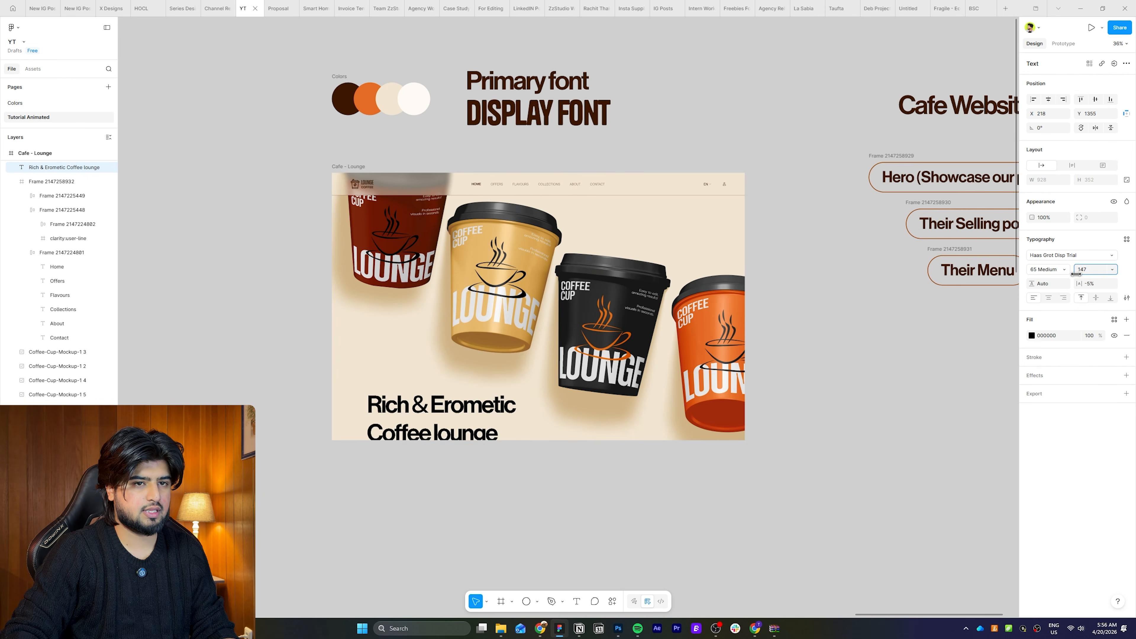
# - Set the headline to 106.3% line height and -4% letter spacing, and scale it to a 139.23 font size at the hero's lower left
pyautogui.moveTo(1049, 277); pyautogui.dragTo(1094, 285)
pyautogui.press('k')
pyautogui.moveTo(457, 390); pyautogui.dragTo(485, 378)
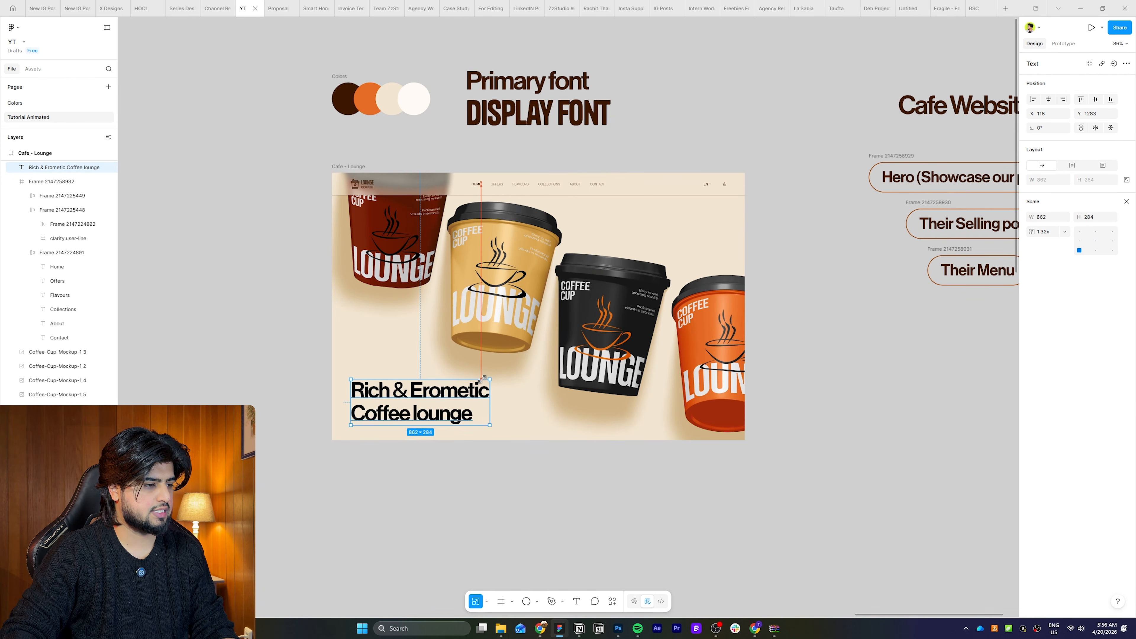
pyautogui.click(1095, 241)
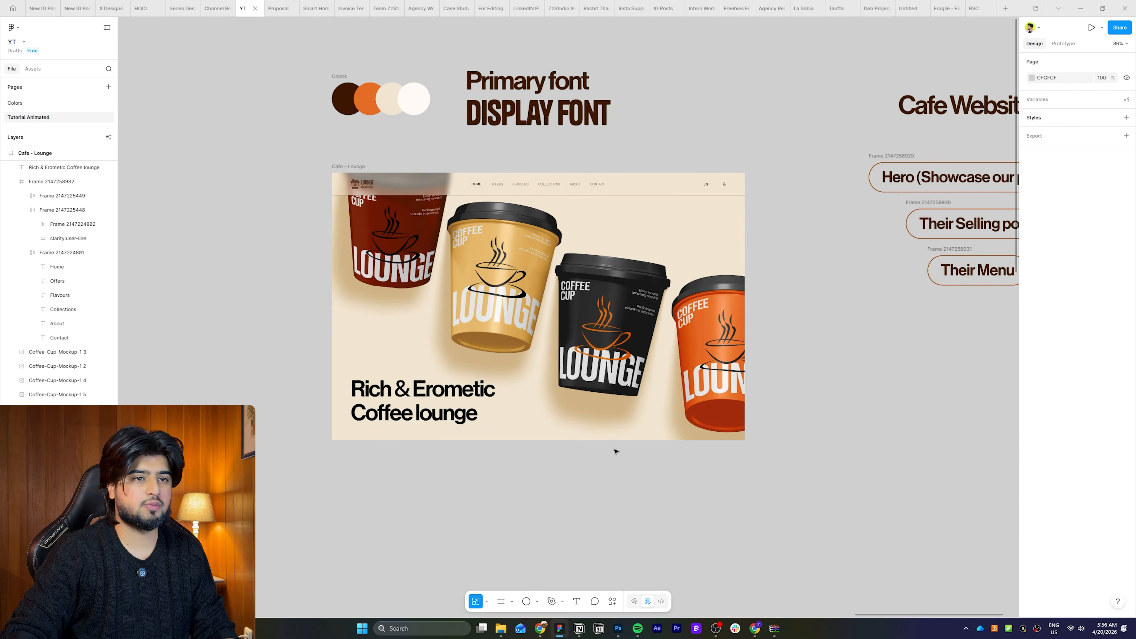
pyautogui.press('v')
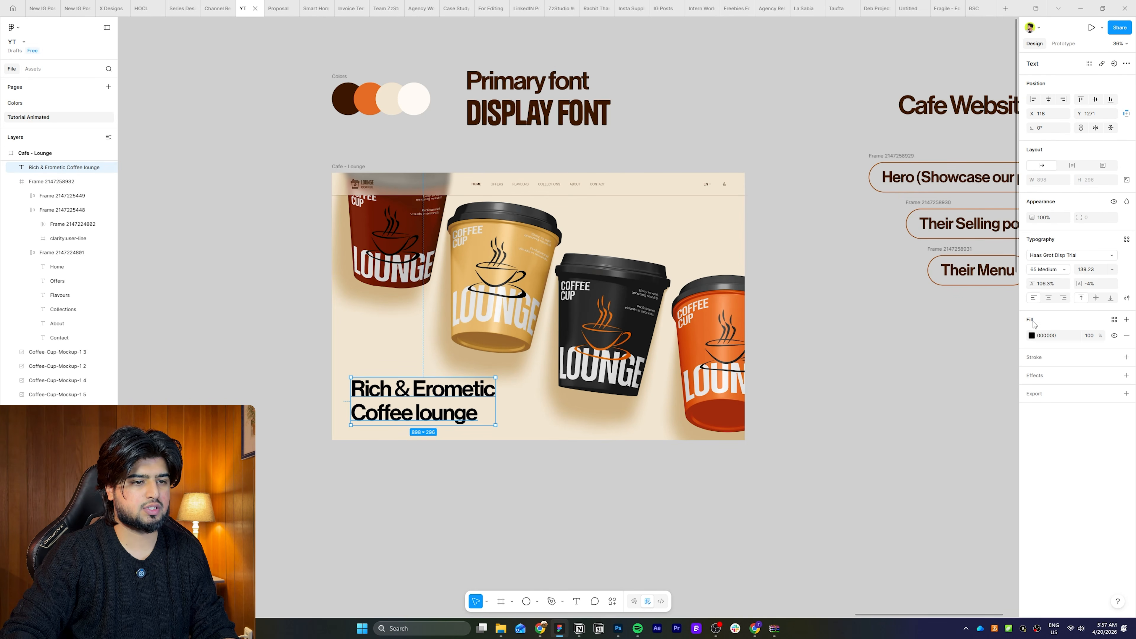
# - Recolour the headline with the dark brown sampled from the colour palette, and open its font weight options
pyautogui.click(1032, 335)
pyautogui.click(928, 480)
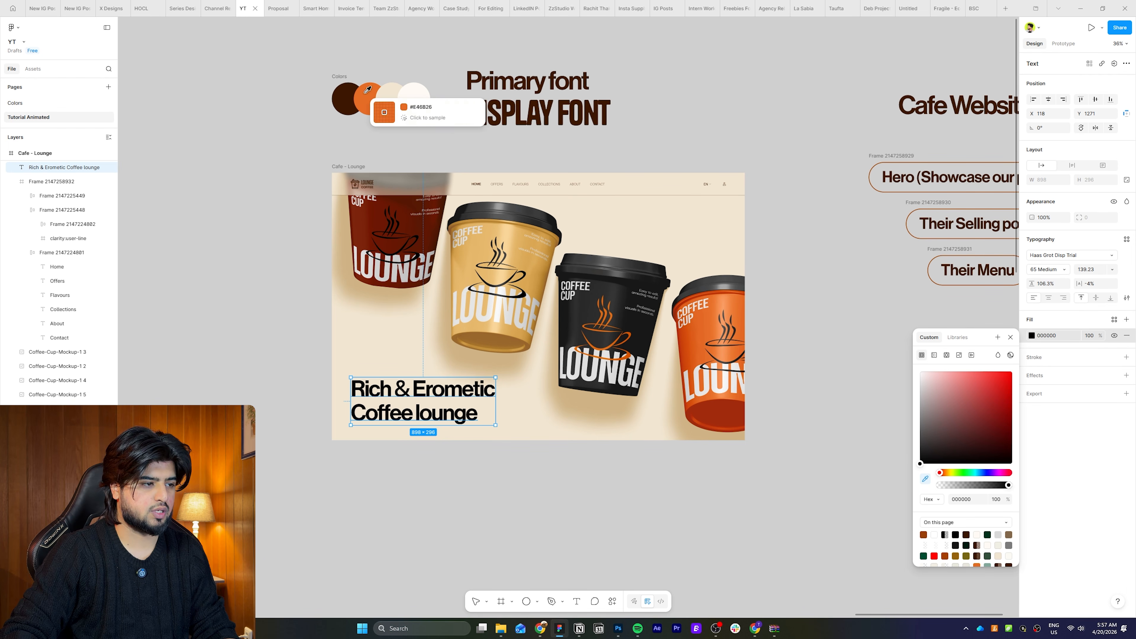
pyautogui.click(347, 98)
pyautogui.click(264, 244)
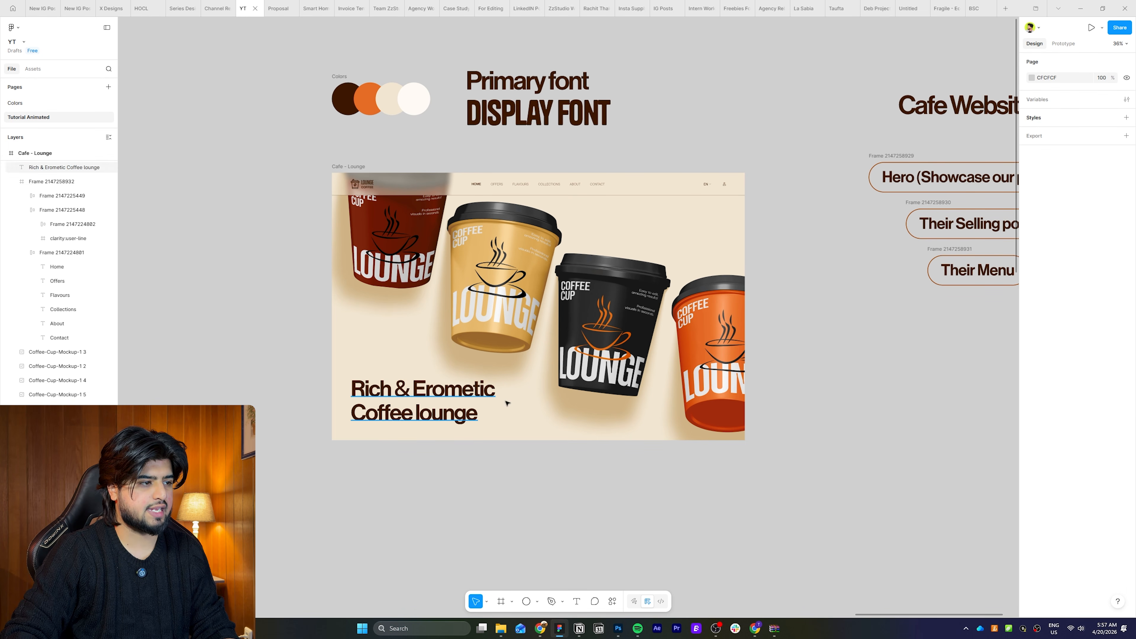
pyautogui.click(474, 410)
pyautogui.click(1047, 269)
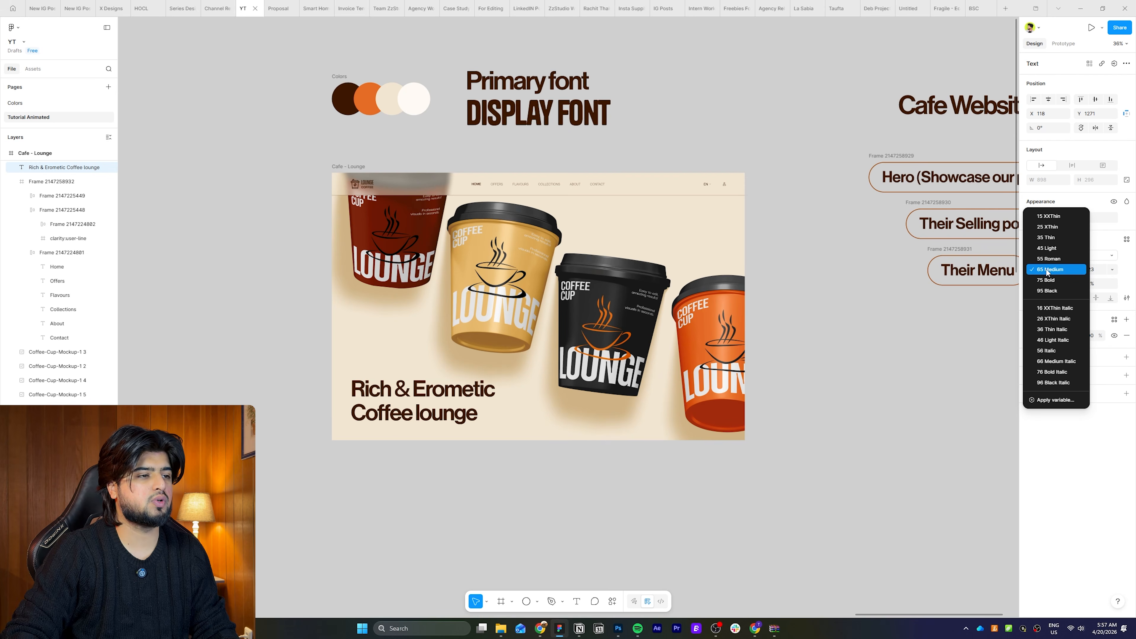
# - Build a statistic in the hero's upper right from copies of the two font samples, with "20+" at size 54 above "Flavours" at size 32
pyautogui.click(581, 129)
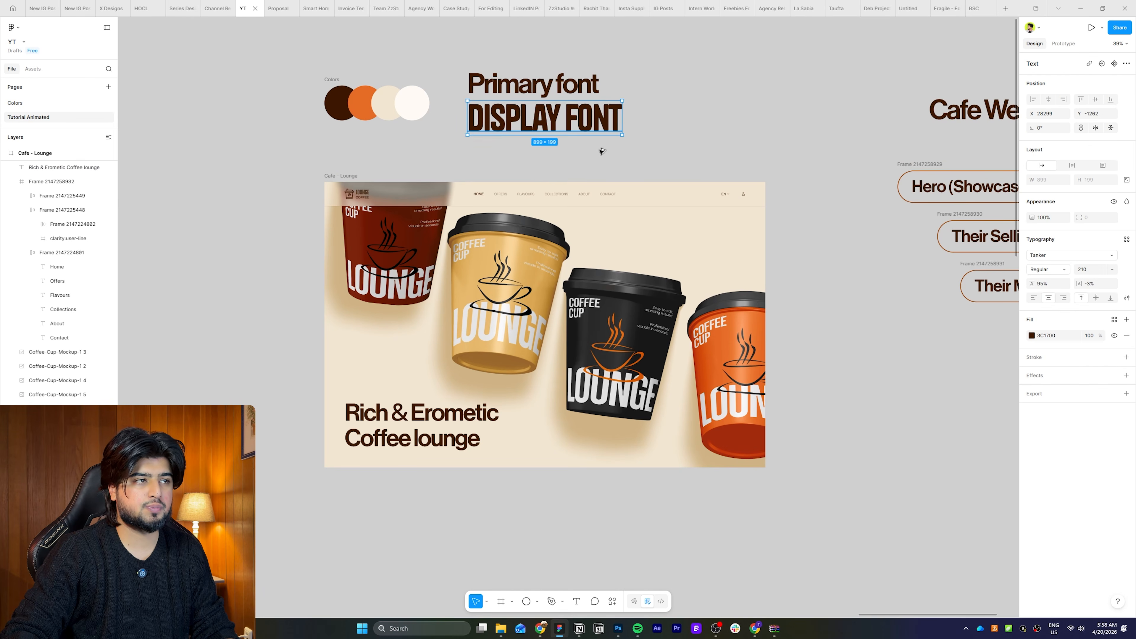
pyautogui.moveTo(602, 152); pyautogui.dragTo(603, 239)
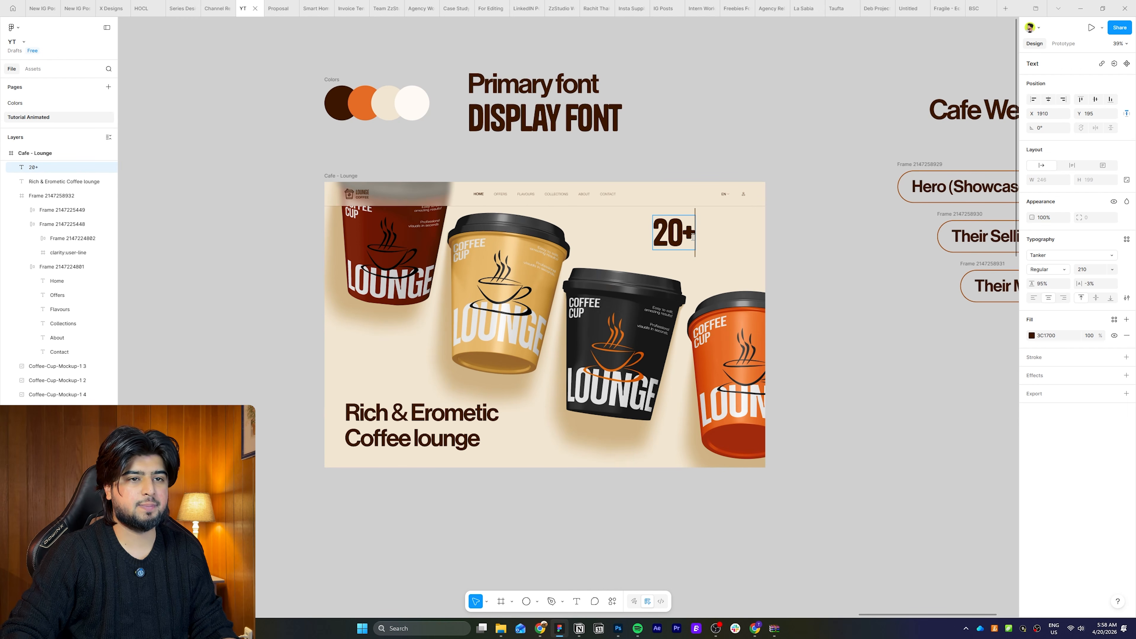
pyautogui.hotkey('ctrl', 'a')
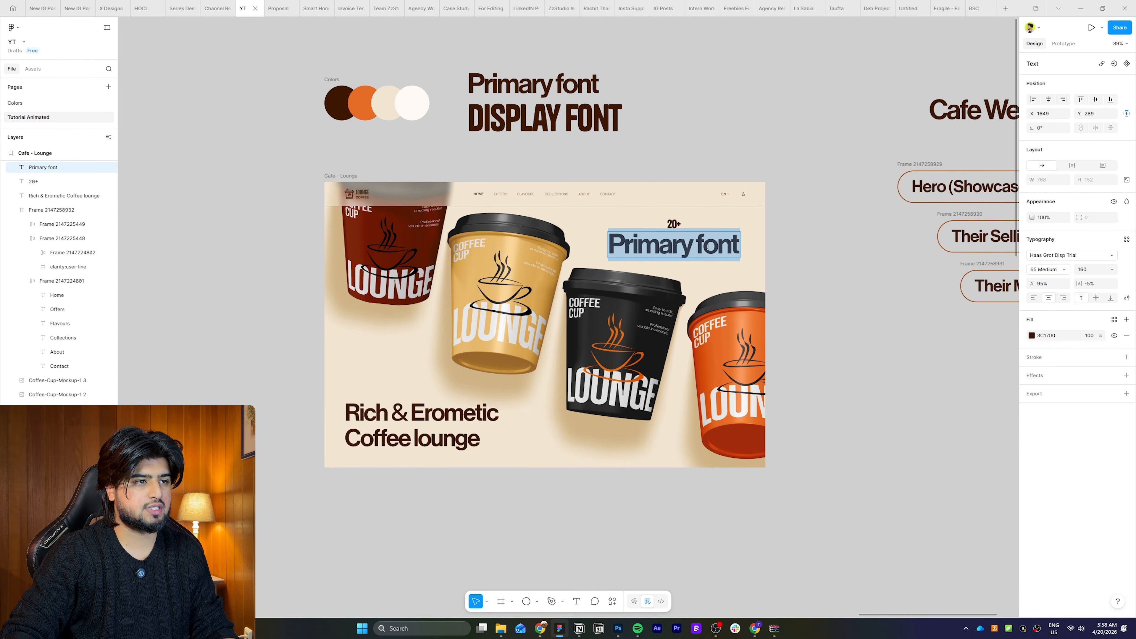
pyautogui.write('Fl')
pyautogui.moveTo(1079, 270); pyautogui.dragTo(999, 271)
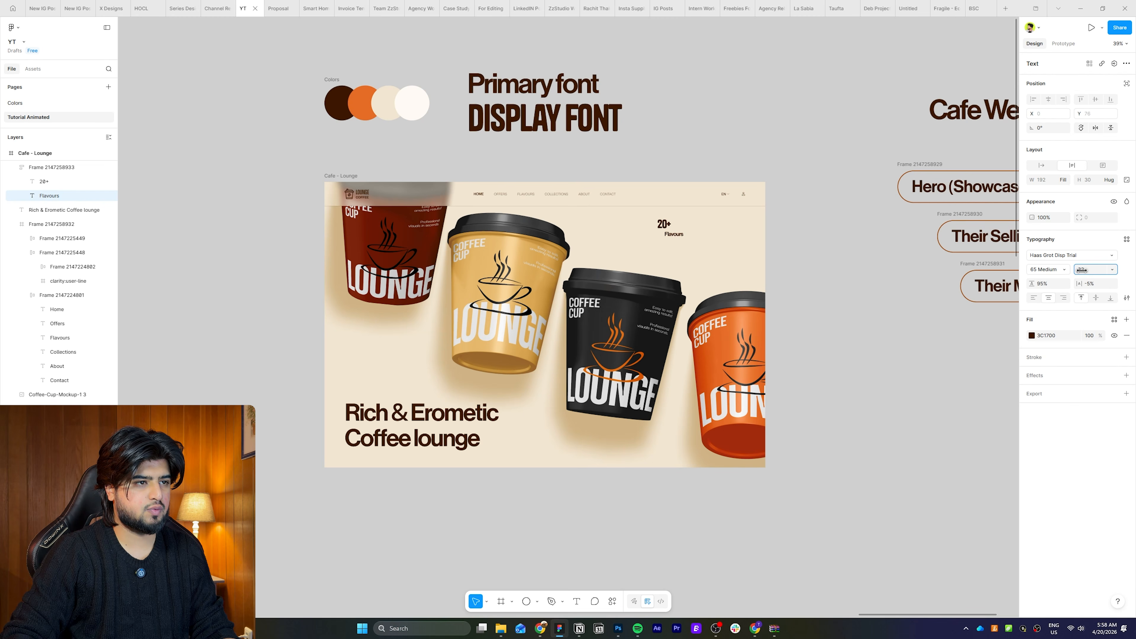
# - Duplicate the statistic into a row of three and relabel the second and third copies "Reviews" and "Variations"
pyautogui.click(671, 228)
pyautogui.moveTo(671, 228); pyautogui.dragTo(734, 228)
pyautogui.write('Revie')
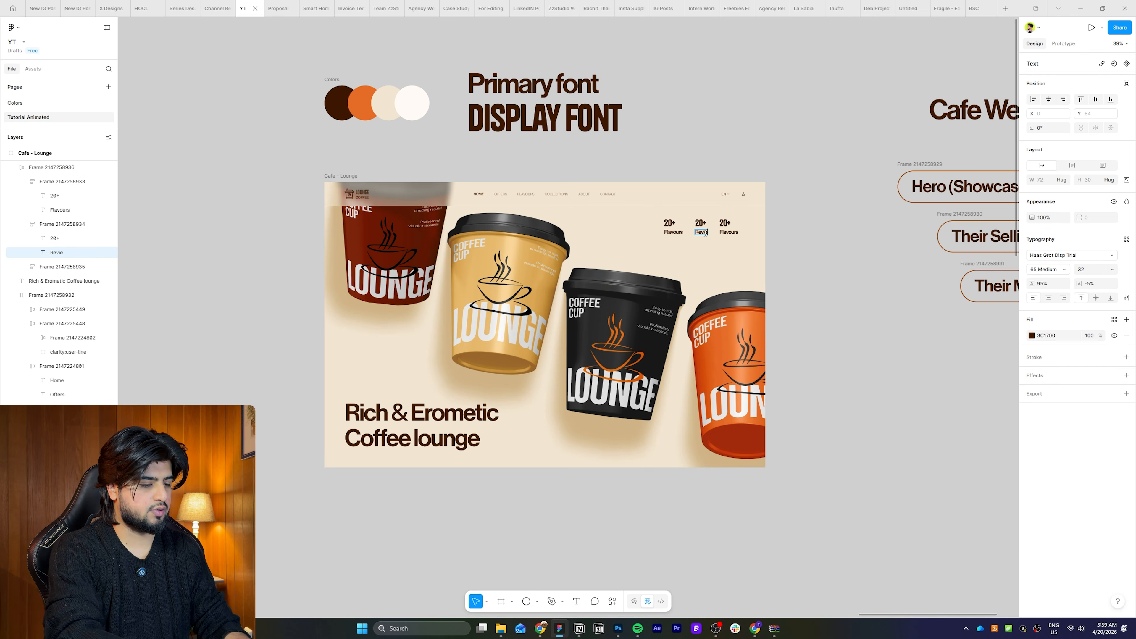
pyautogui.write('ws')
pyautogui.doubleClick(735, 232)
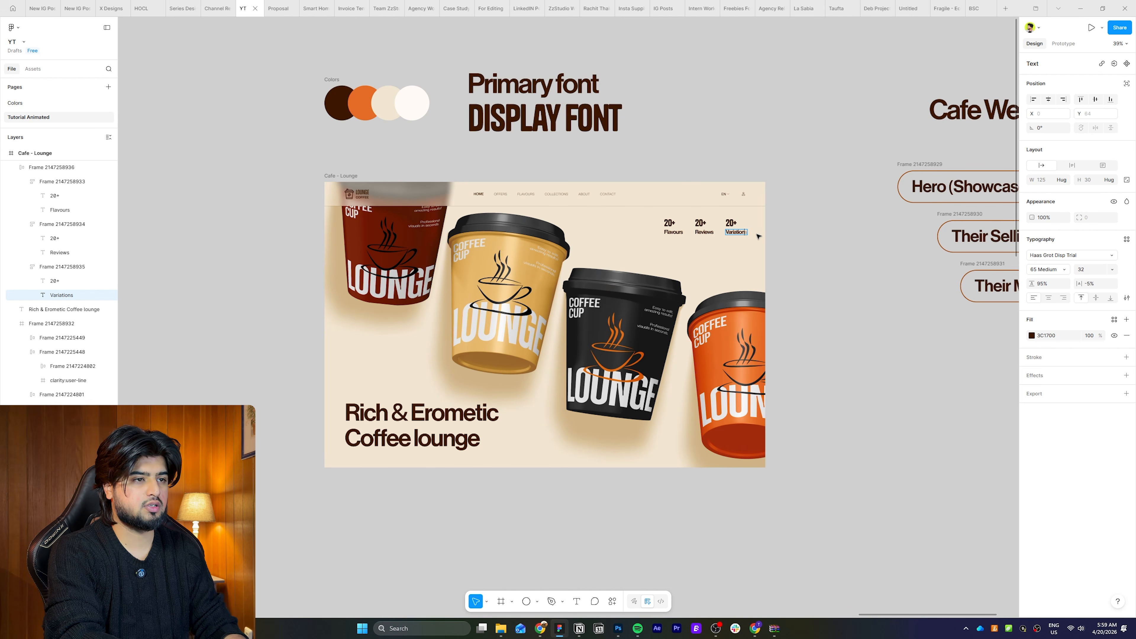
# - Change the statistic numbers to "15K+" for Reviews and "50+" for Variations, and shift the row slightly down
pyautogui.click(730, 223)
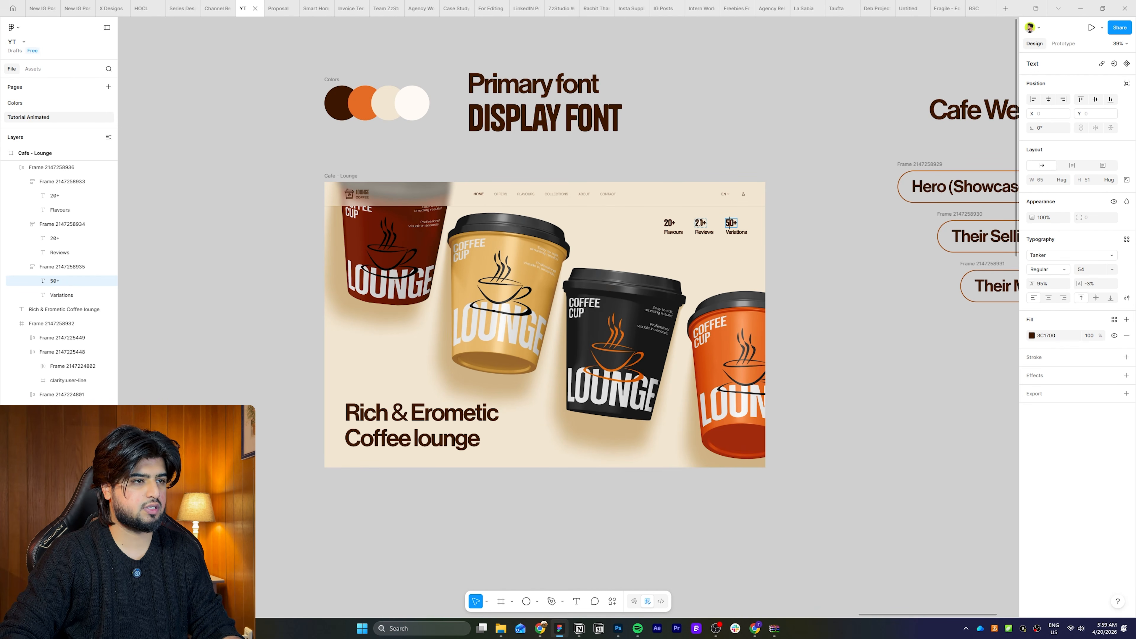
pyautogui.moveTo(703, 223); pyautogui.dragTo(694, 223)
pyautogui.write('15K+')
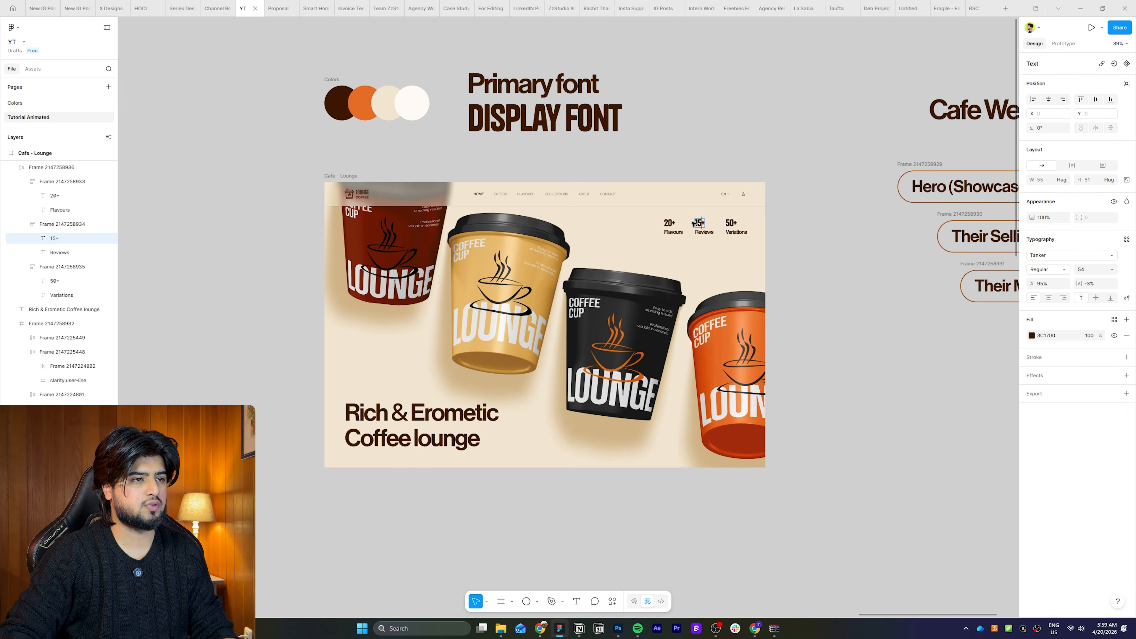
pyautogui.click(743, 233)
pyautogui.moveTo(734, 231); pyautogui.dragTo(734, 235)
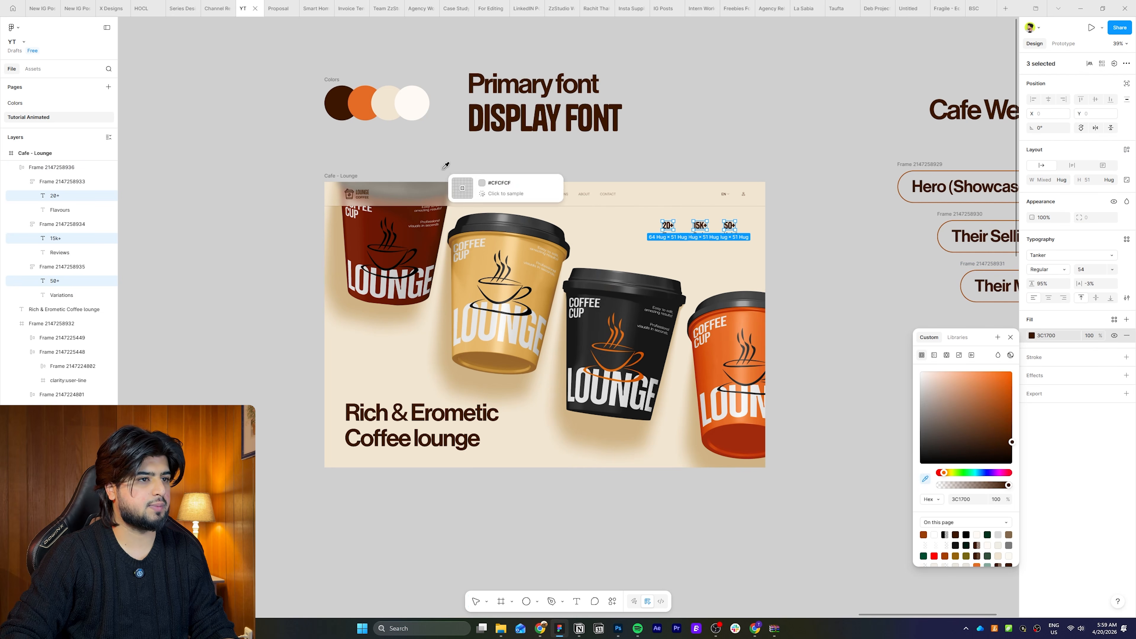
# - Try recolouring the three statistic numbers with the orange sampled from the colour palette, and undo it
pyautogui.click(355, 105)
pyautogui.hotkey('ctrl', 'z')
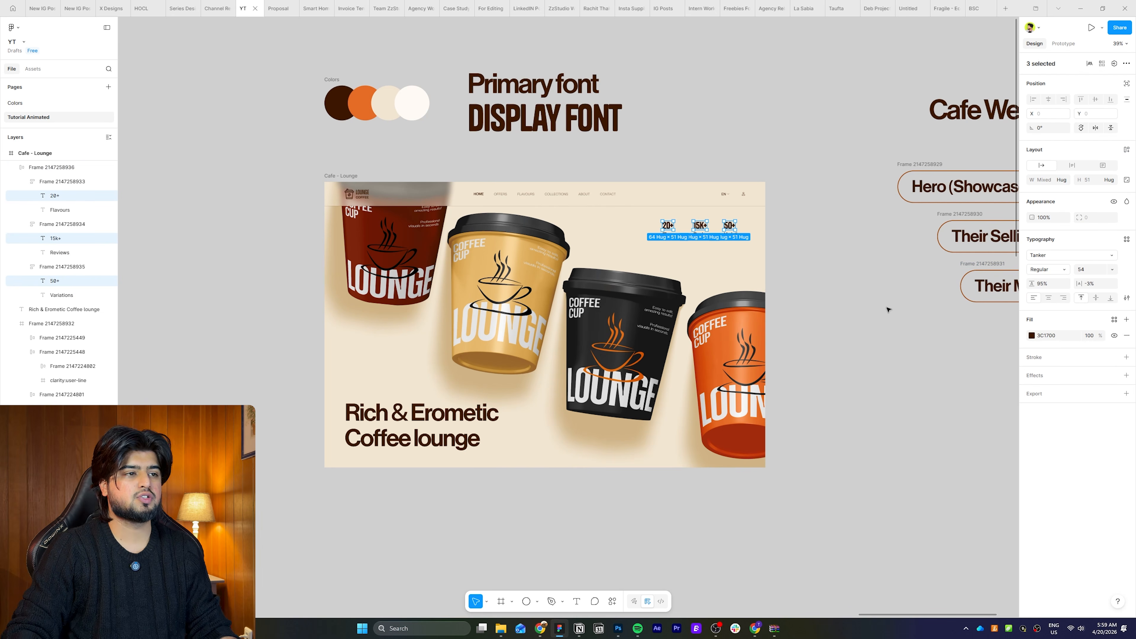
pyautogui.click(888, 309)
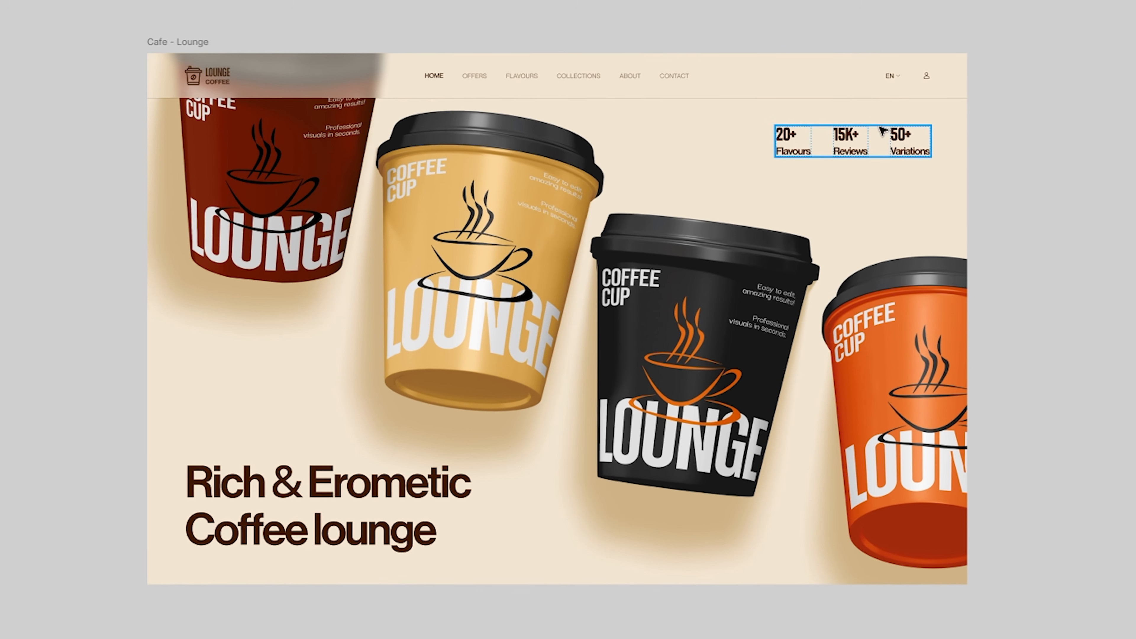
pyautogui.click(881, 131)
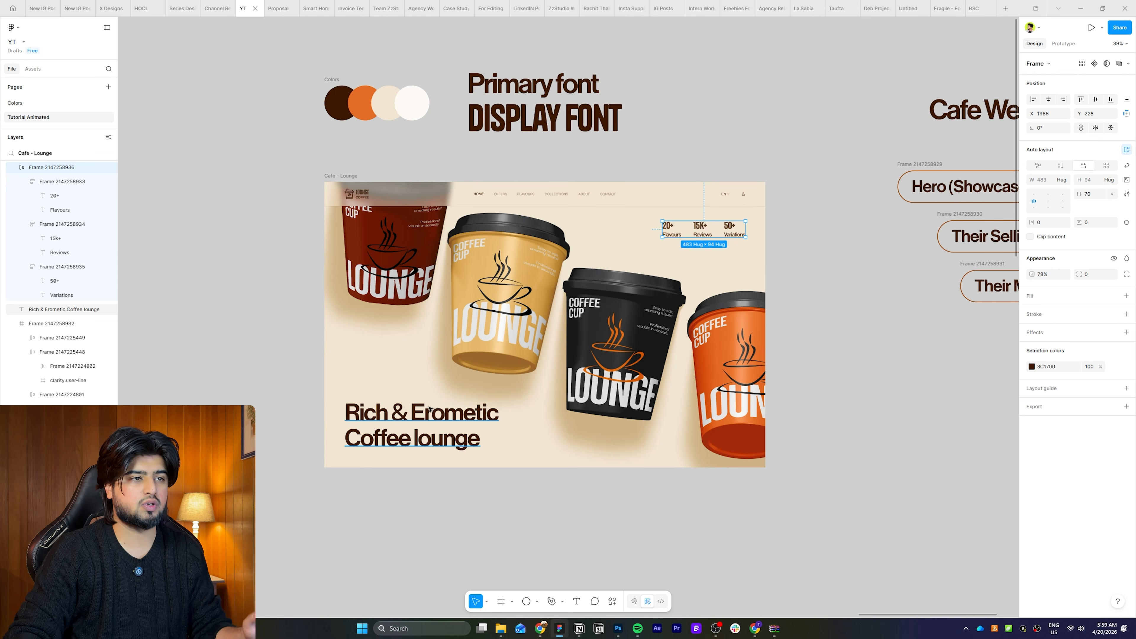
pyautogui.click(792, 340)
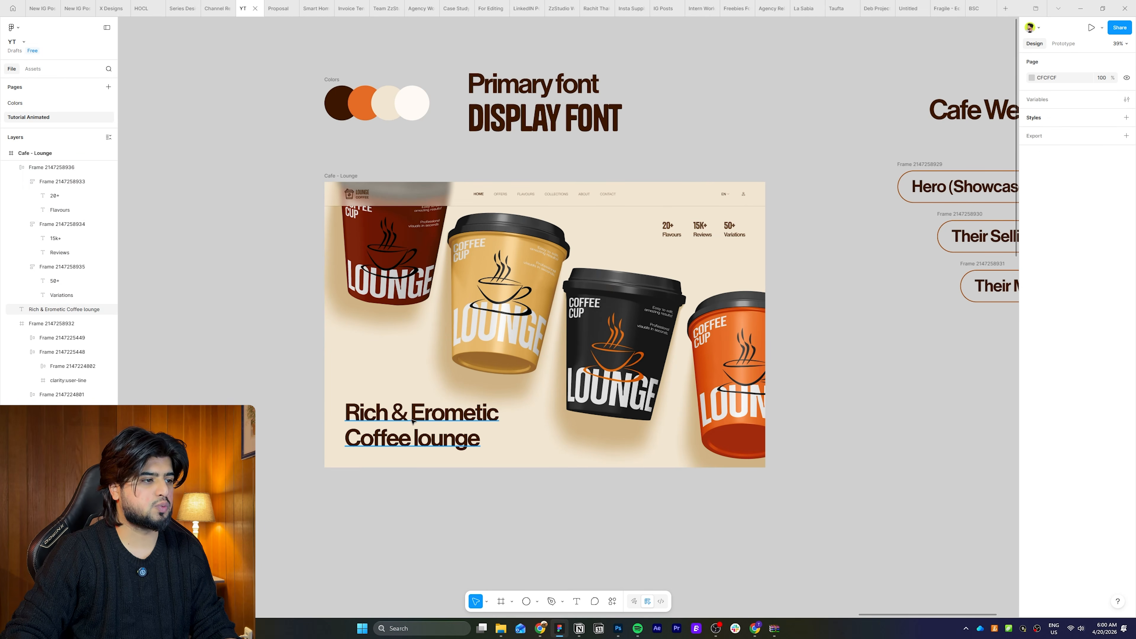
# - Move the headline up in the hero and place a copy directly below it reading "Visit us"
pyautogui.moveTo(392, 426); pyautogui.dragTo(391, 408)
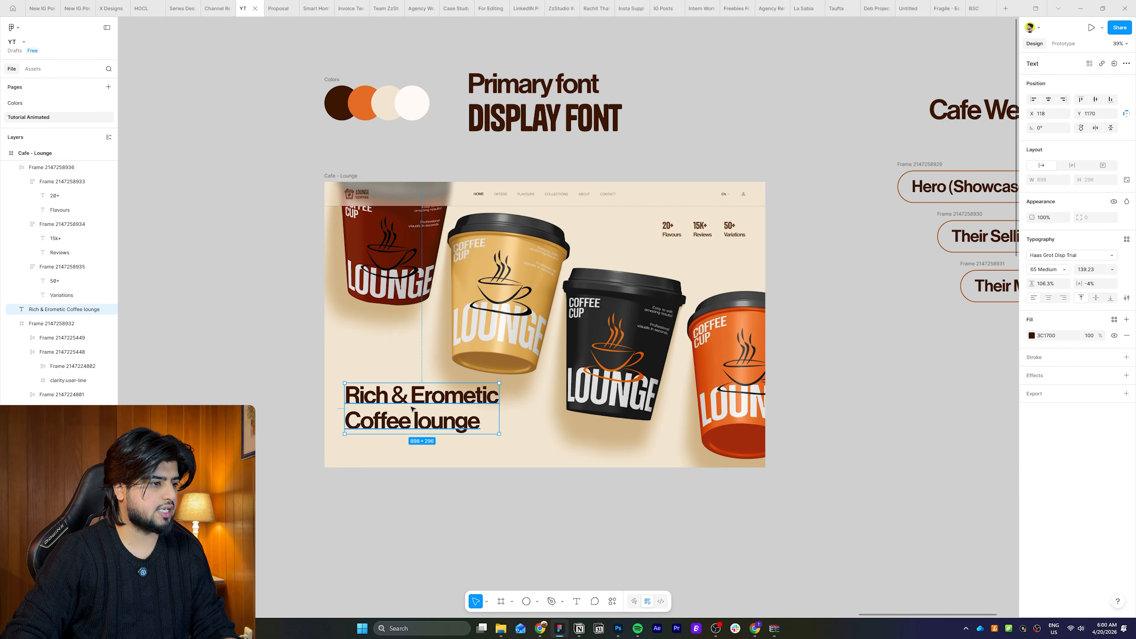
pyautogui.moveTo(410, 453); pyautogui.dragTo(410, 467)
pyautogui.doubleClick(420, 452)
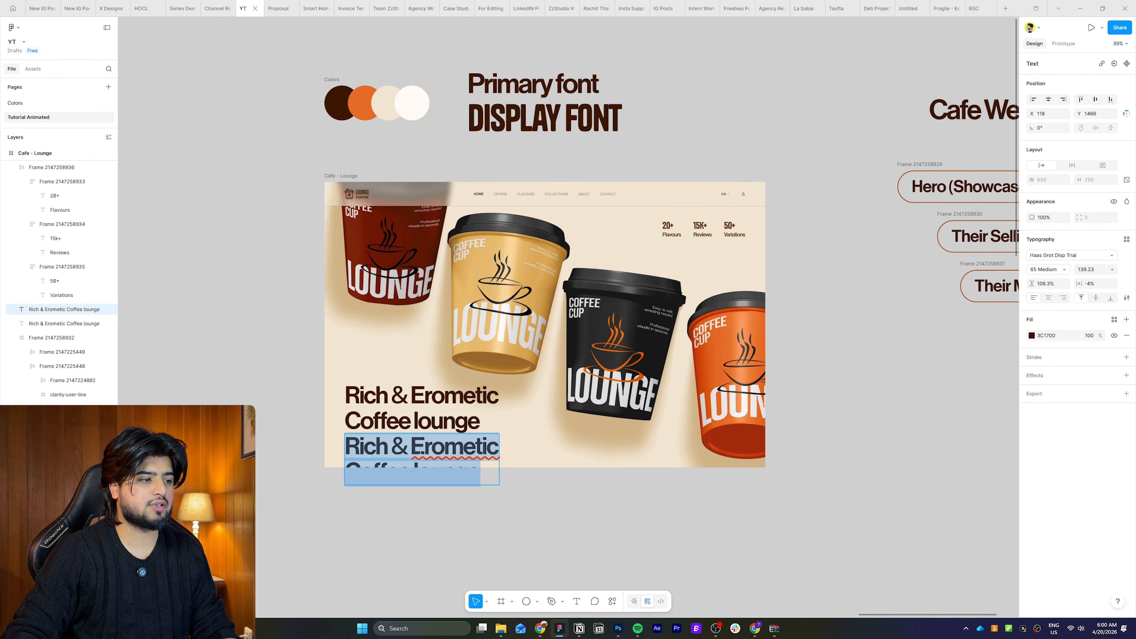
pyautogui.write('Vis')
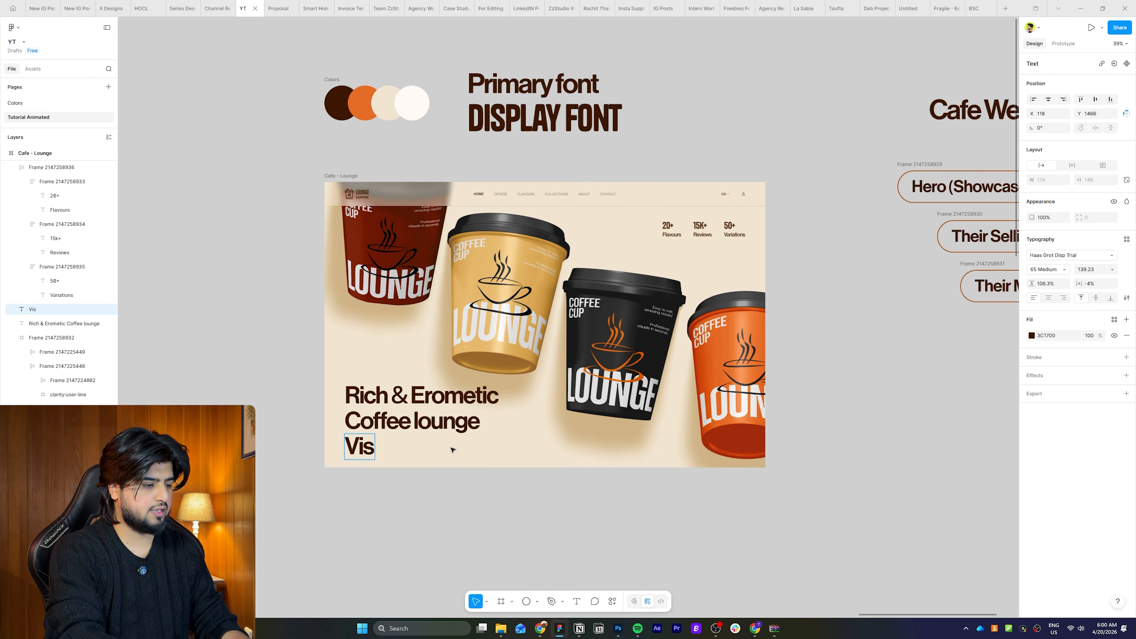
pyautogui.write('it')
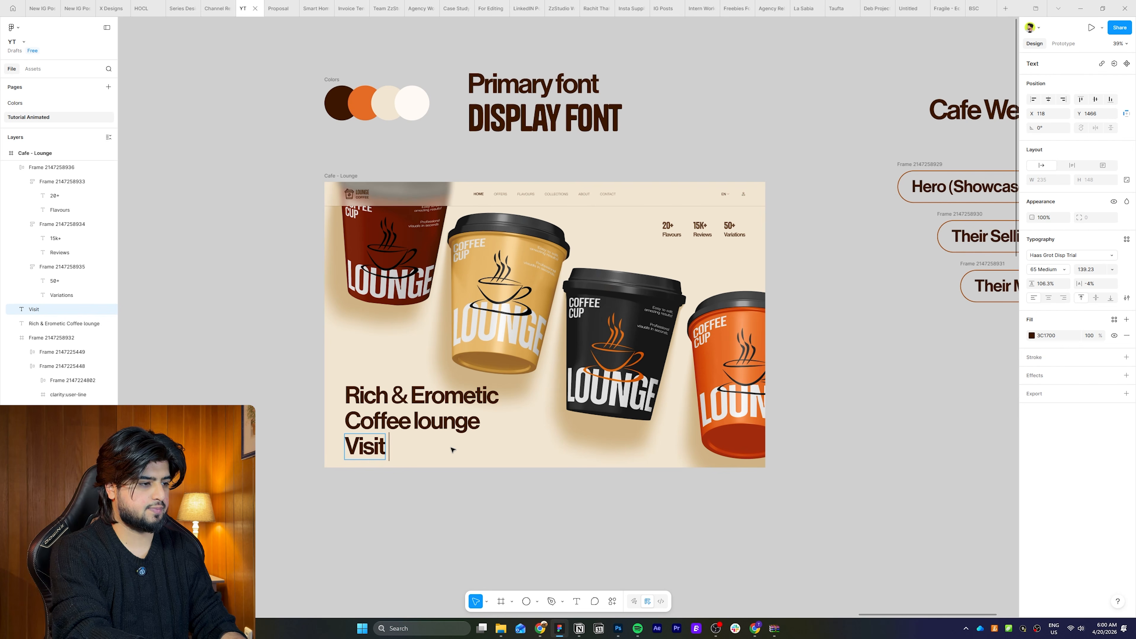
pyautogui.write(' is us')
# - Set the "Visit us" text to font size 52 and move it to about X 182, Y 1538 below the headline
pyautogui.hotkey('ctrl', 'a')
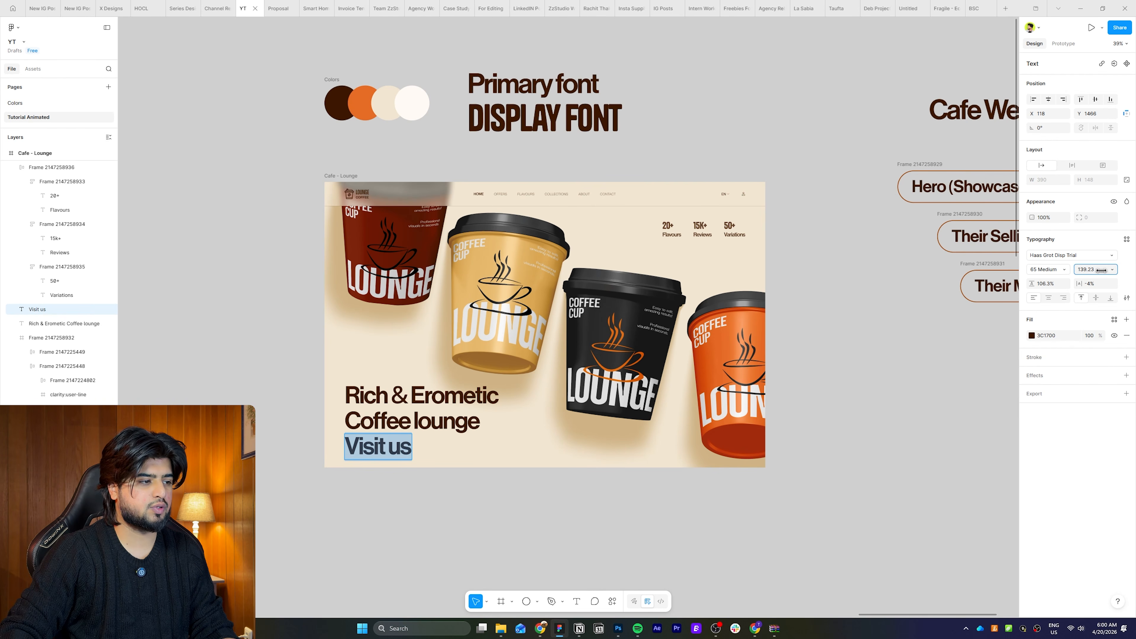
pyautogui.moveTo(1101, 270); pyautogui.dragTo(1024, 275)
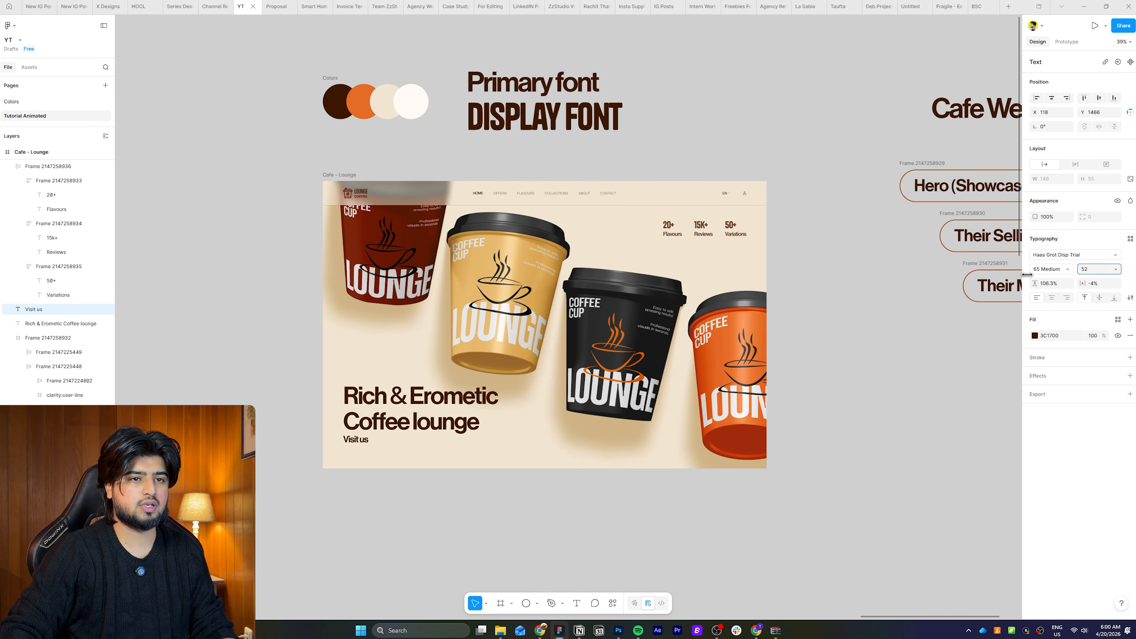
pyautogui.moveTo(351, 439); pyautogui.dragTo(362, 452)
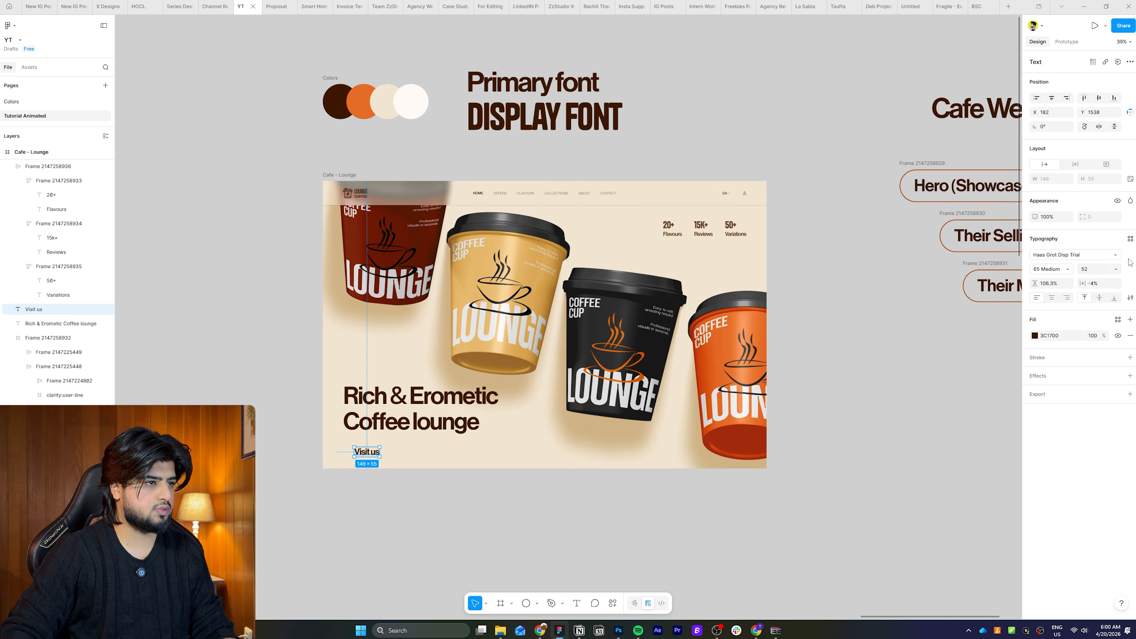
# - Apply the text style of the navbar's About link to "Visit us" and set its font size to 24
pyautogui.keyDown('ctrl'); pyautogui.click(584, 193); pyautogui.keyUp('ctrl')
pyautogui.hotkey('ctrl', 'alt', 'c')
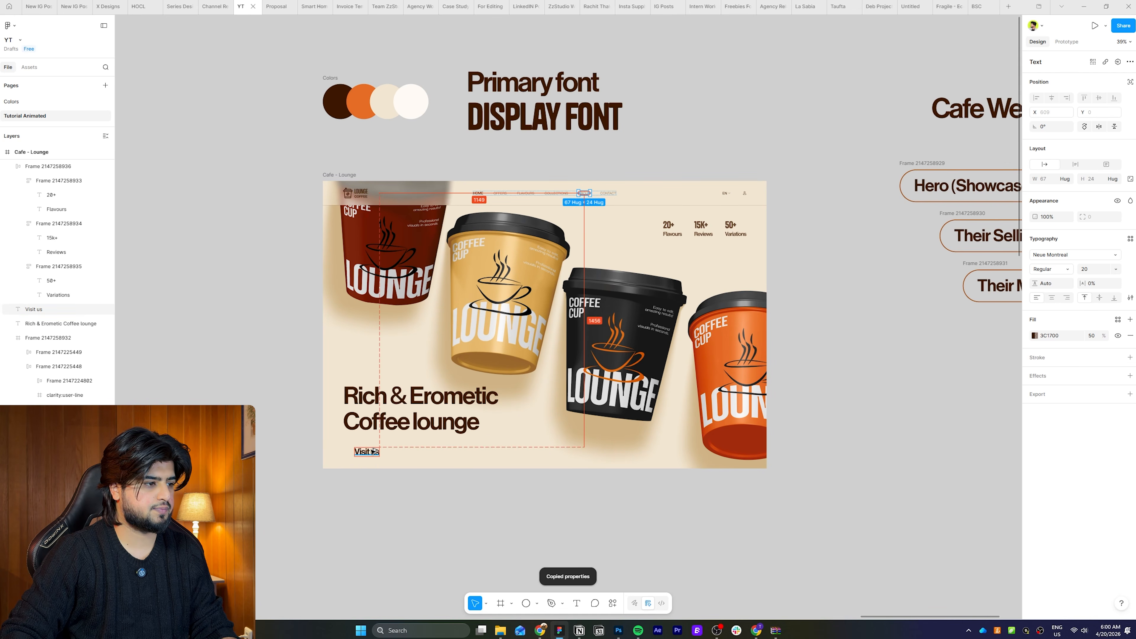
pyautogui.click(373, 451)
pyautogui.hotkey('ctrl', 'alt', 'v')
pyautogui.click(1093, 269)
pyautogui.write('24')
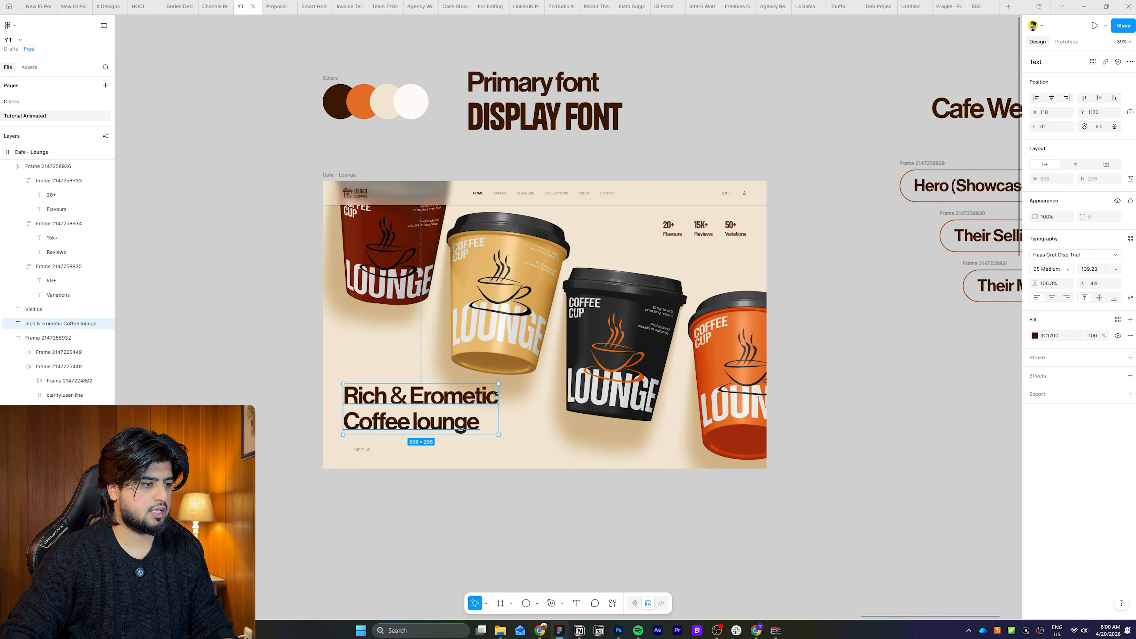
# - Change "Visit us" to Haas Grot Disp Trial 55 Roman at size 44, in normal case
pyautogui.click(1051, 254)
pyautogui.write('has')
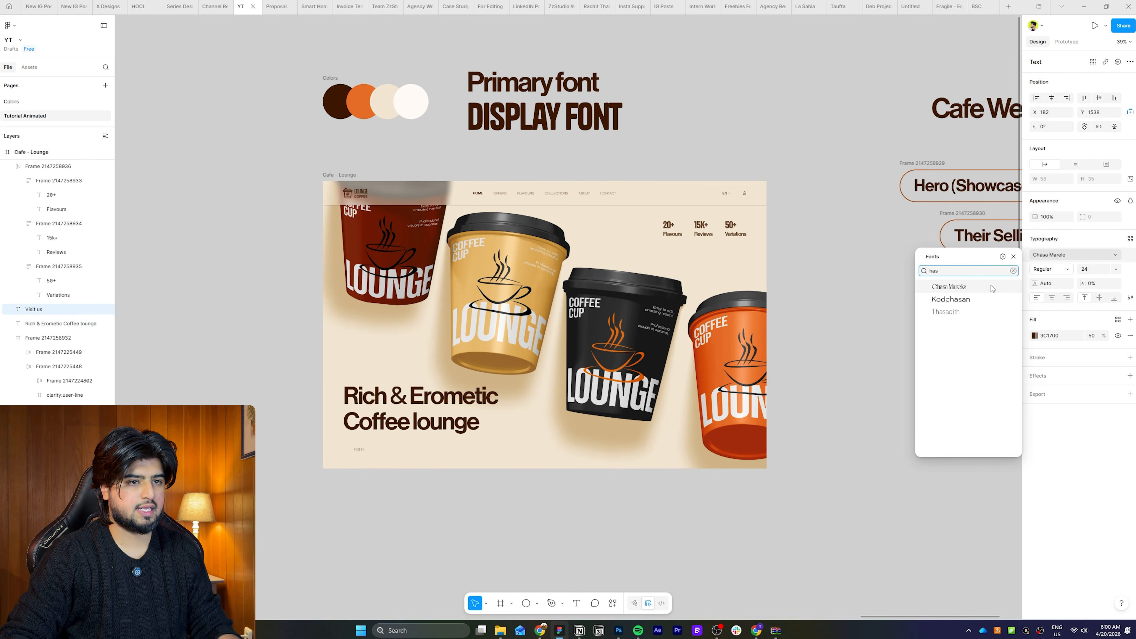
pyautogui.press('BackSpace')
pyautogui.click(982, 302)
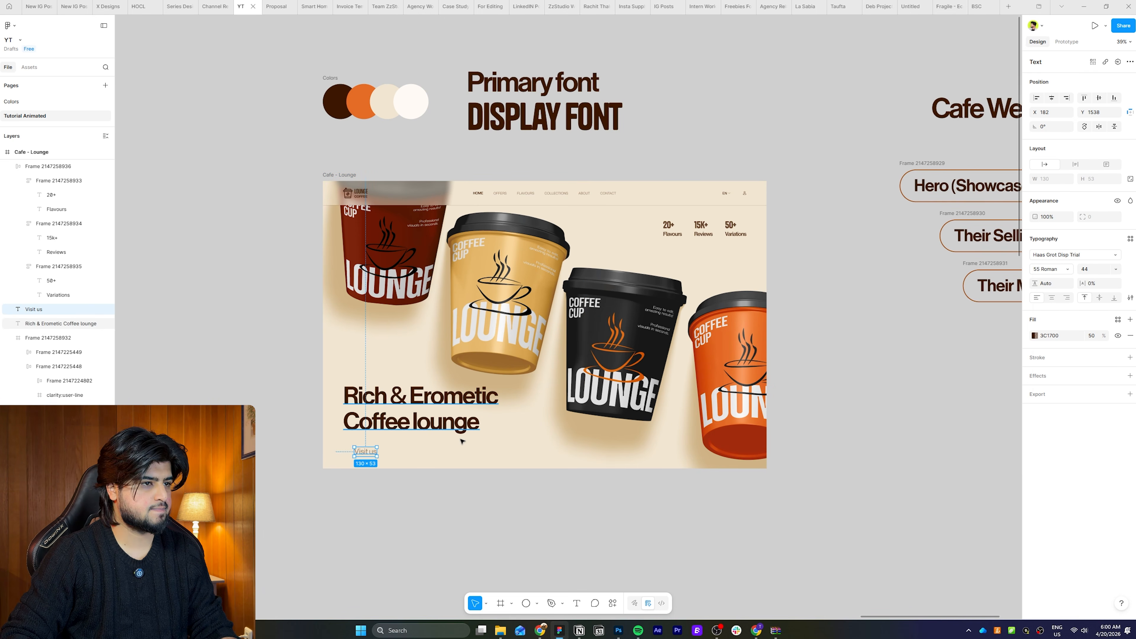
# - Wrap "Visit us" in an auto layout frame with 89 horizontal and 34 vertical padding, filled with the palette's orange
pyautogui.hotkey('shift', 'a')
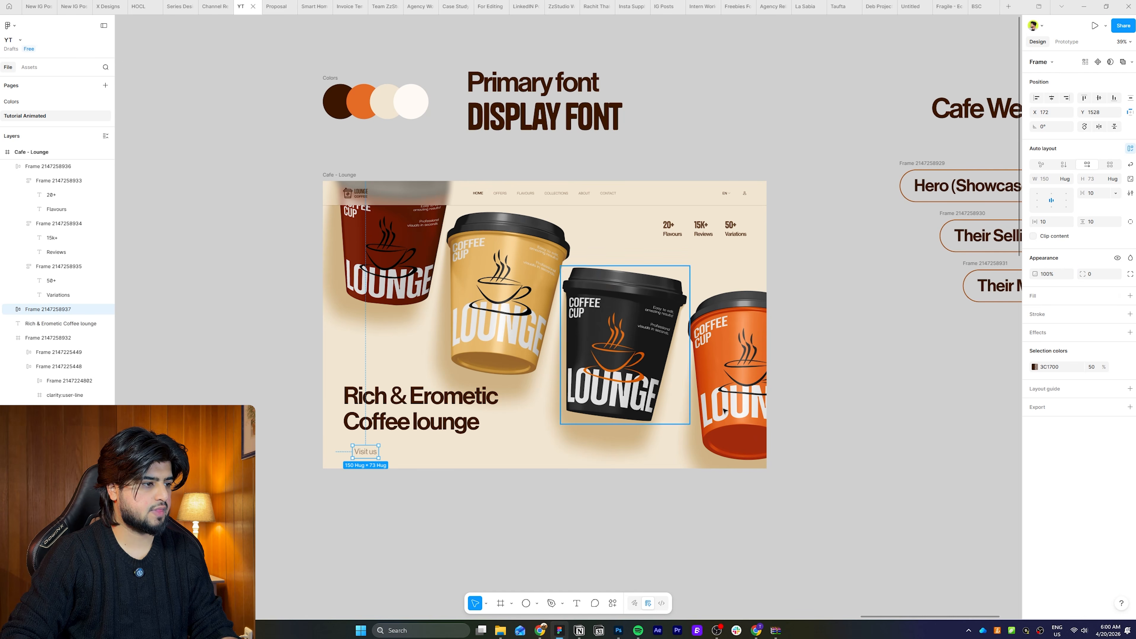
pyautogui.moveTo(1069, 222); pyautogui.dragTo(1110, 222)
pyautogui.click(927, 456)
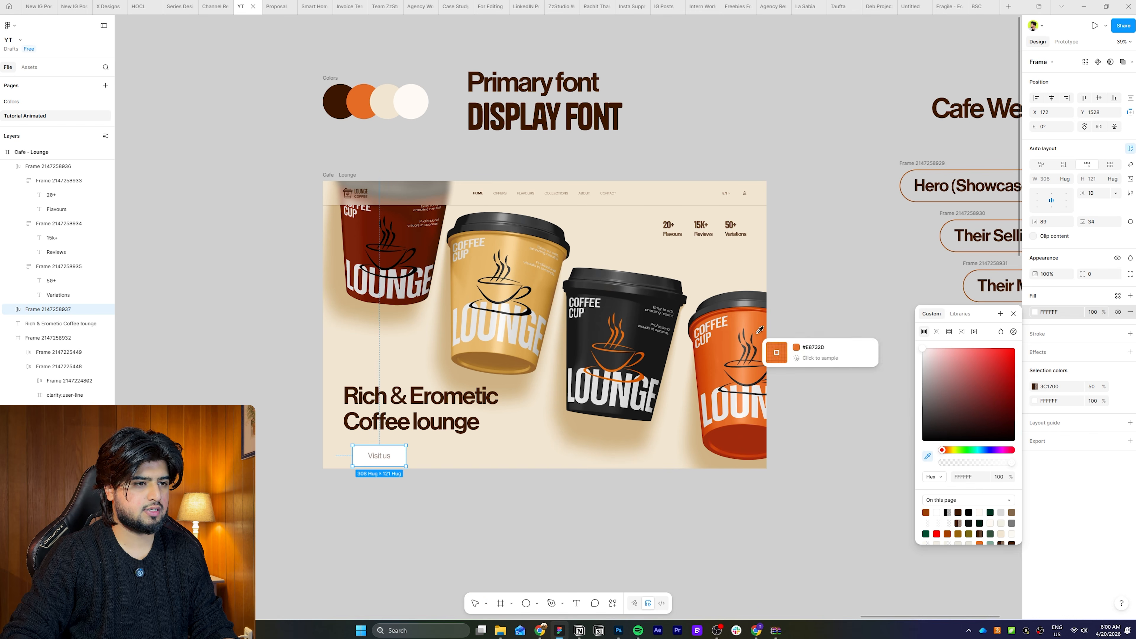
pyautogui.click(368, 101)
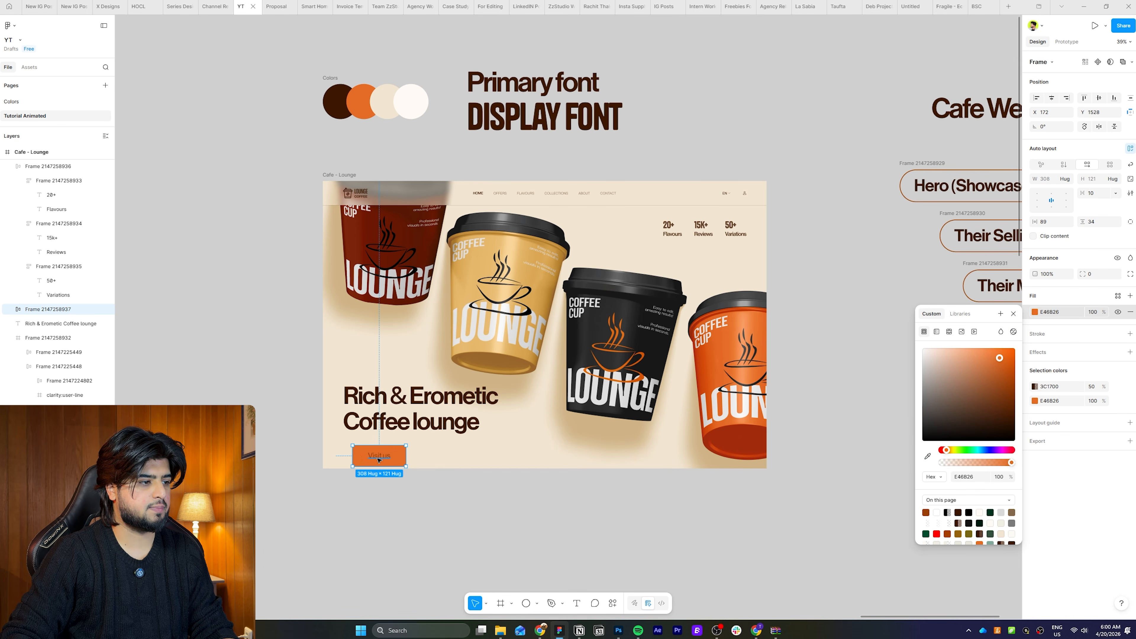
# - Colour the button's label white (FFFFFF) and align the button with the headline's left edge at X 118, Y 1487
pyautogui.press('Return')
pyautogui.click(1034, 335)
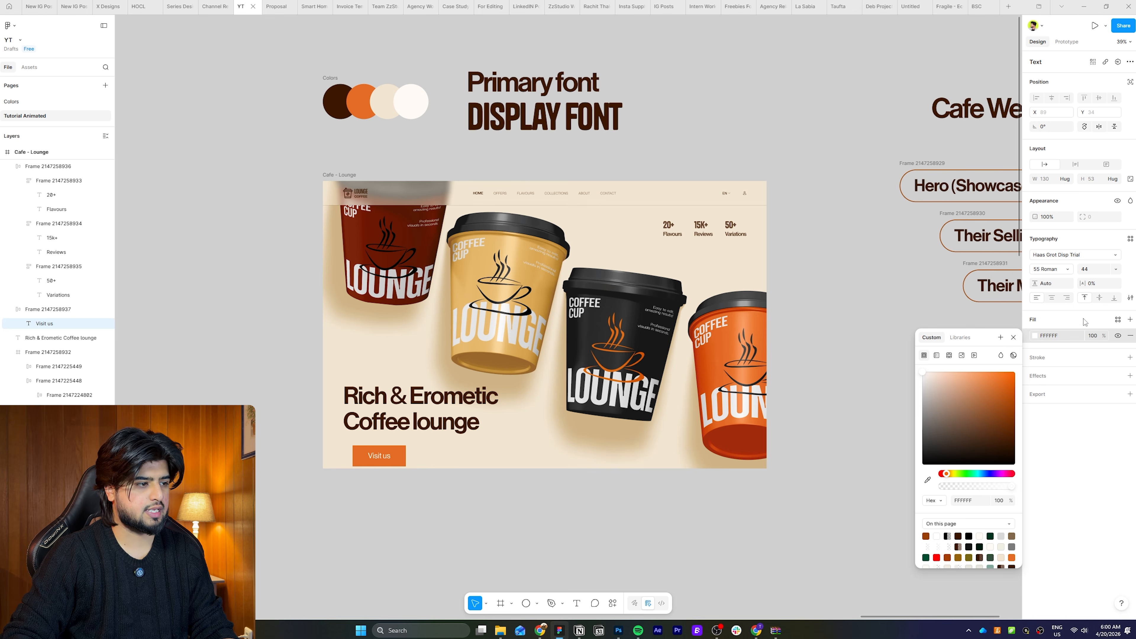
pyautogui.moveTo(400, 458); pyautogui.dragTo(390, 451)
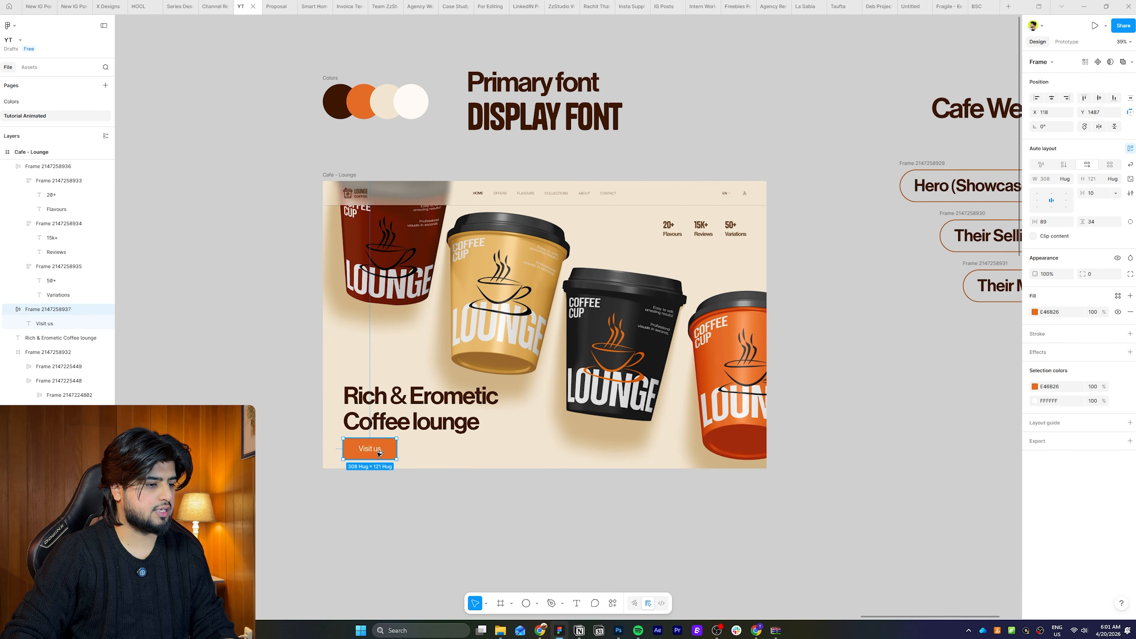
# - Duplicate the "Visit us" button directly to its right and search the Iconify plugin for "arrow" icons
pyautogui.moveTo(378, 451); pyautogui.dragTo(432, 450)
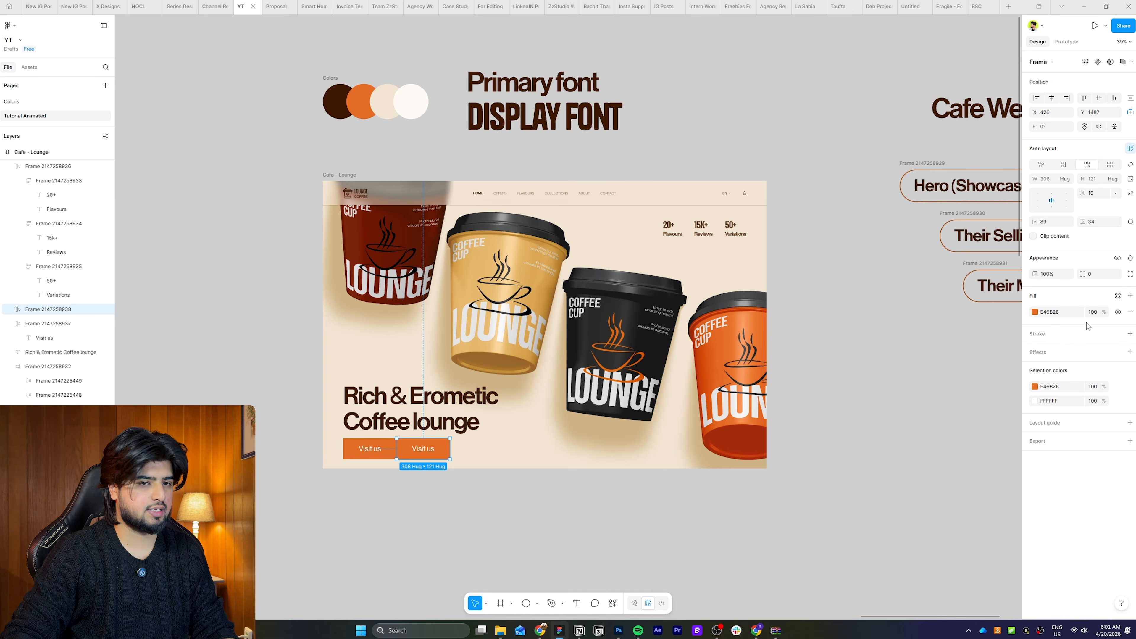
pyautogui.rightClick(439, 449)
pyautogui.moveTo(456, 511)
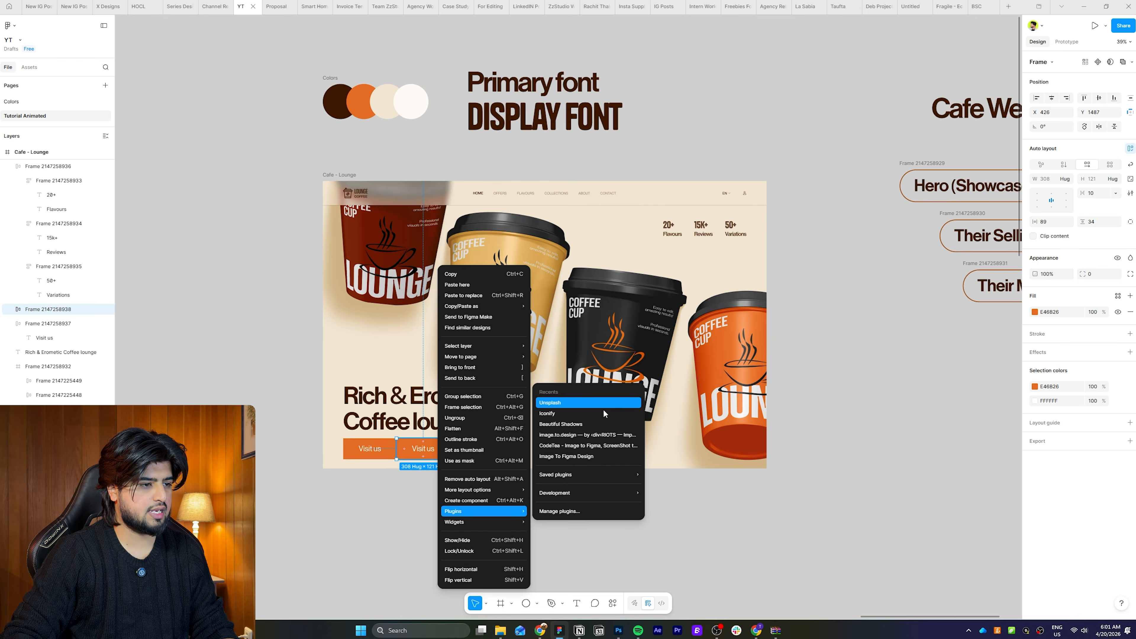
pyautogui.click(604, 410)
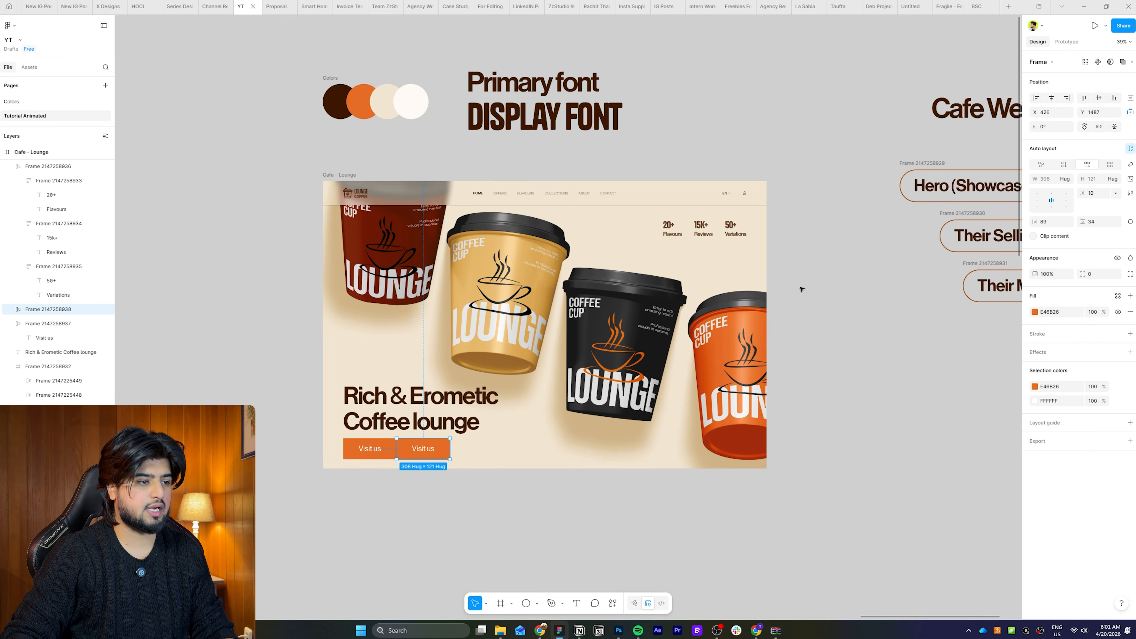
pyautogui.click(768, 104)
pyautogui.write('a')
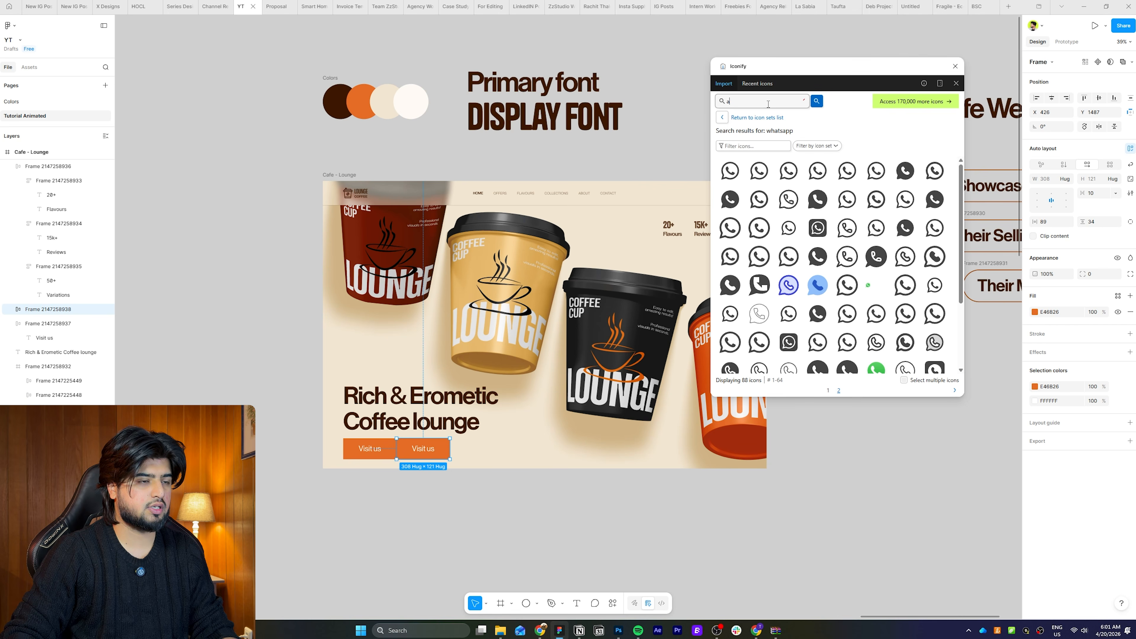
pyautogui.write('rrow')
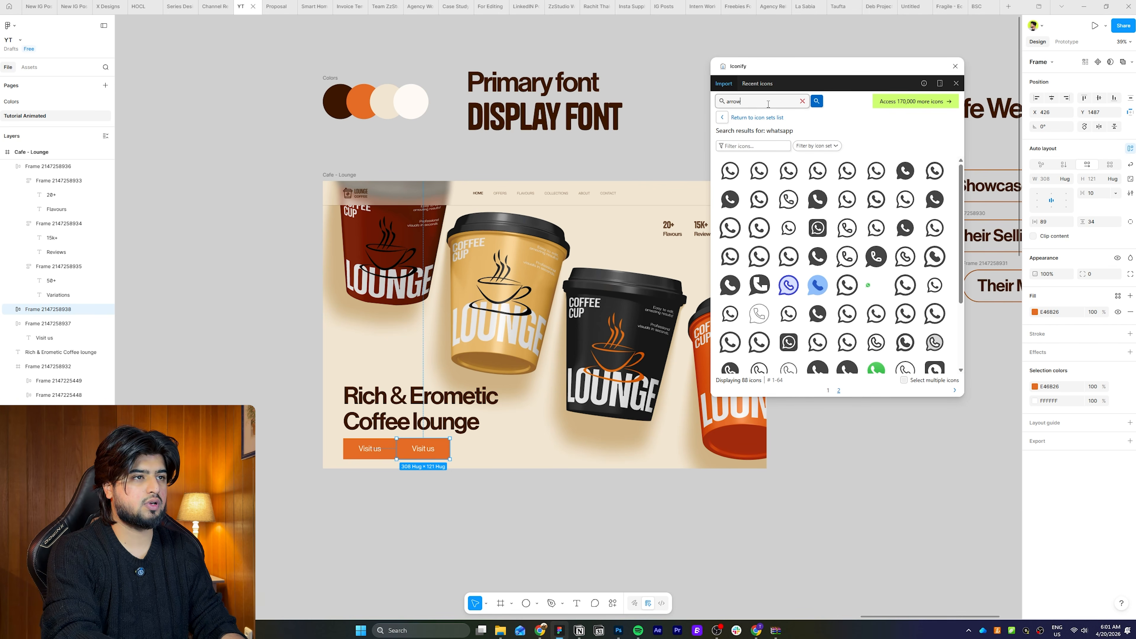
pyautogui.press('Return')
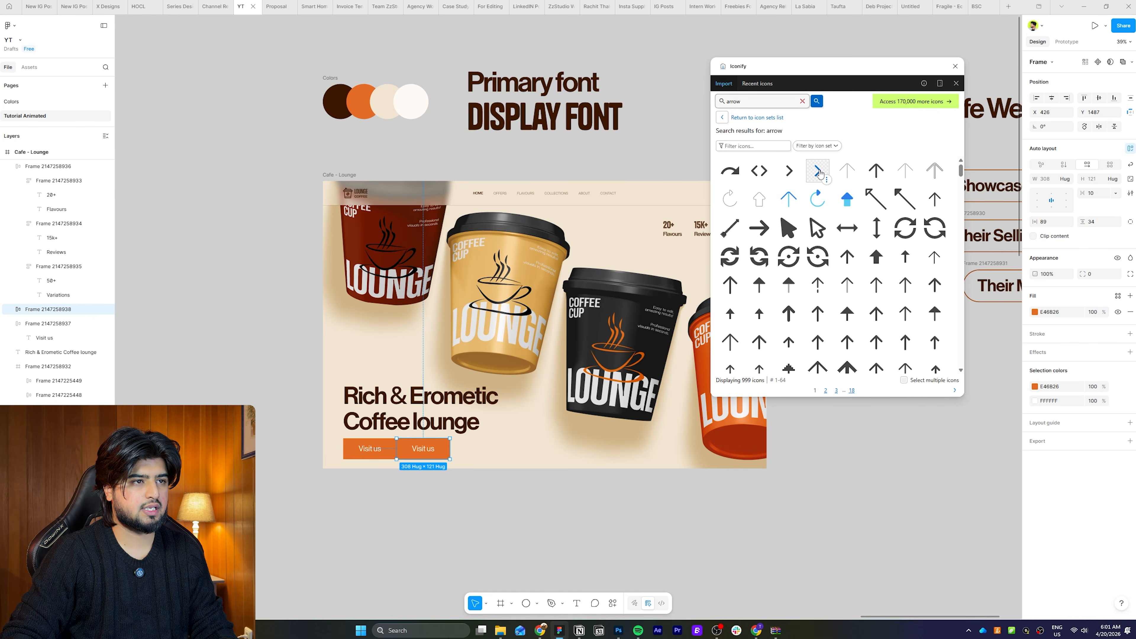
# - Import the outlined right-arrow icon from Iconify into the duplicate button and scale it to 32 × 64
pyautogui.click(819, 172)
pyautogui.click(842, 388)
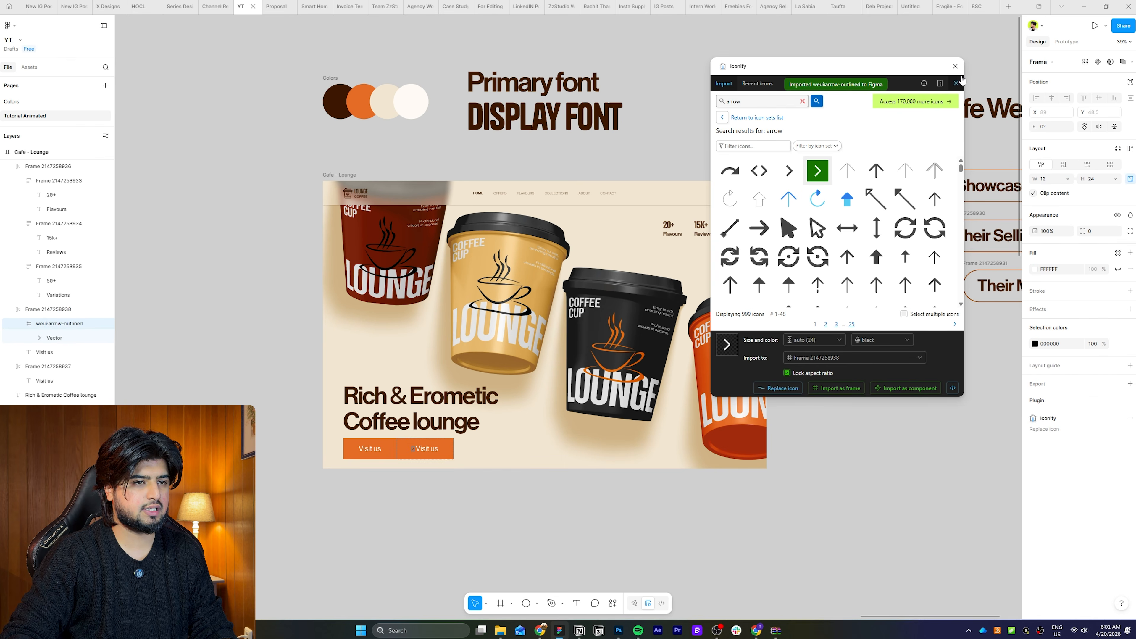
pyautogui.click(958, 82)
pyautogui.scroll(5, 395, 450)
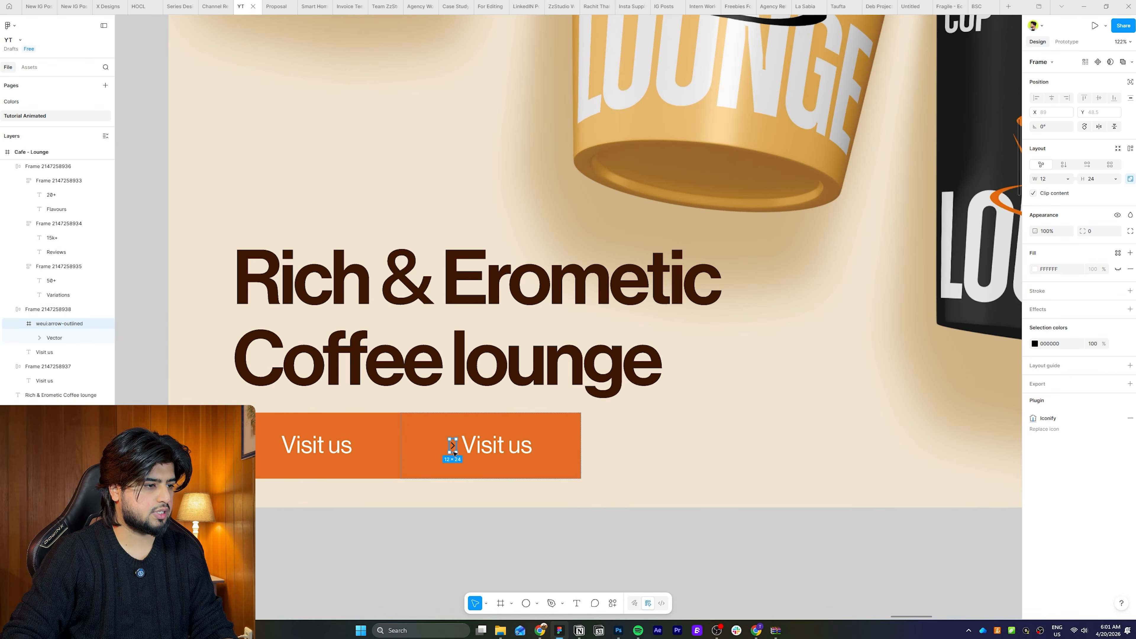
pyautogui.press('k')
pyautogui.moveTo(456, 445); pyautogui.dragTo(467, 445)
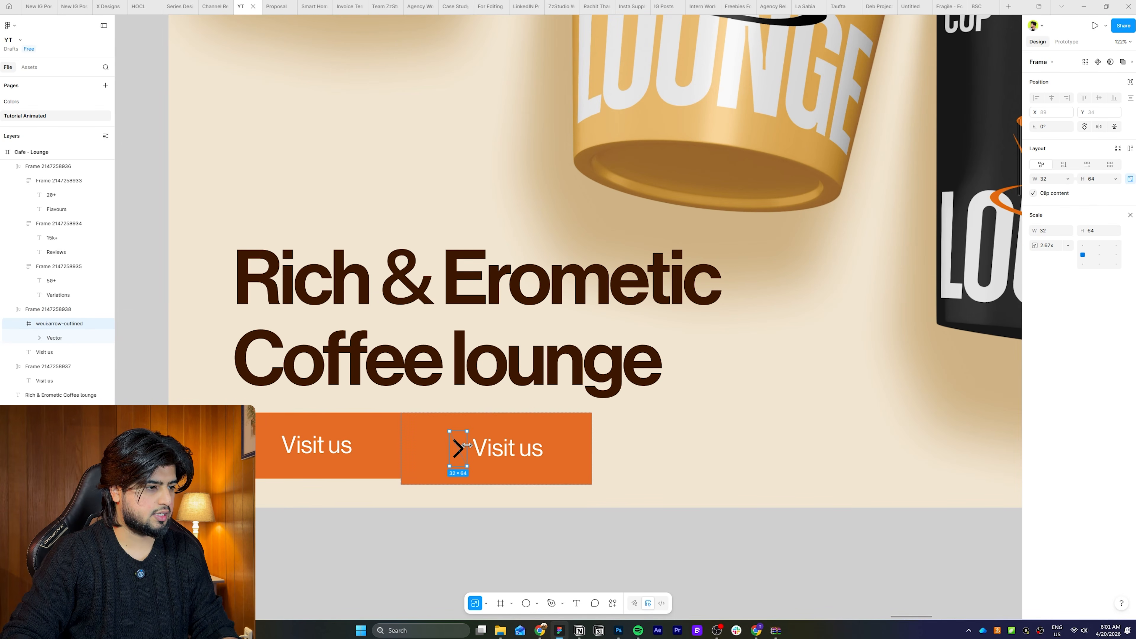
# - Delete the "Visit us" label from the duplicate button and resize the arrow button to 115 × 121
pyautogui.click(505, 448)
pyautogui.press('Delete')
pyautogui.click(496, 443)
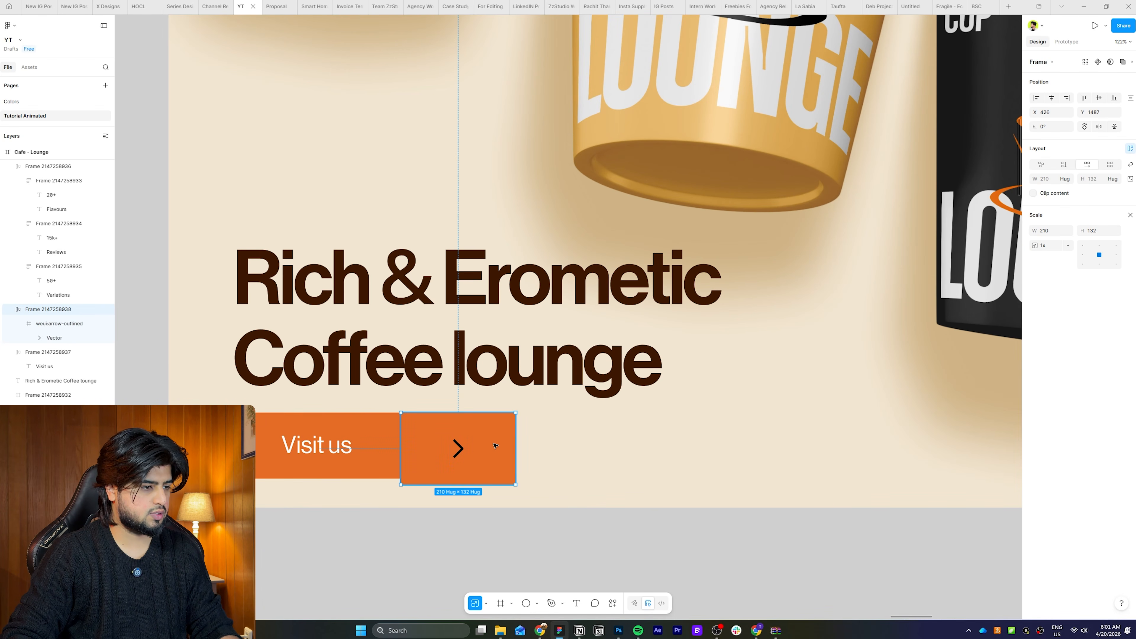
pyautogui.press('v')
pyautogui.moveTo(505, 451); pyautogui.dragTo(463, 452)
# - Fill the arrow button with cream F2E6D2 and add a 1 px inside stroke in the headline's dark brown 3C1700
pyautogui.click(1034, 312)
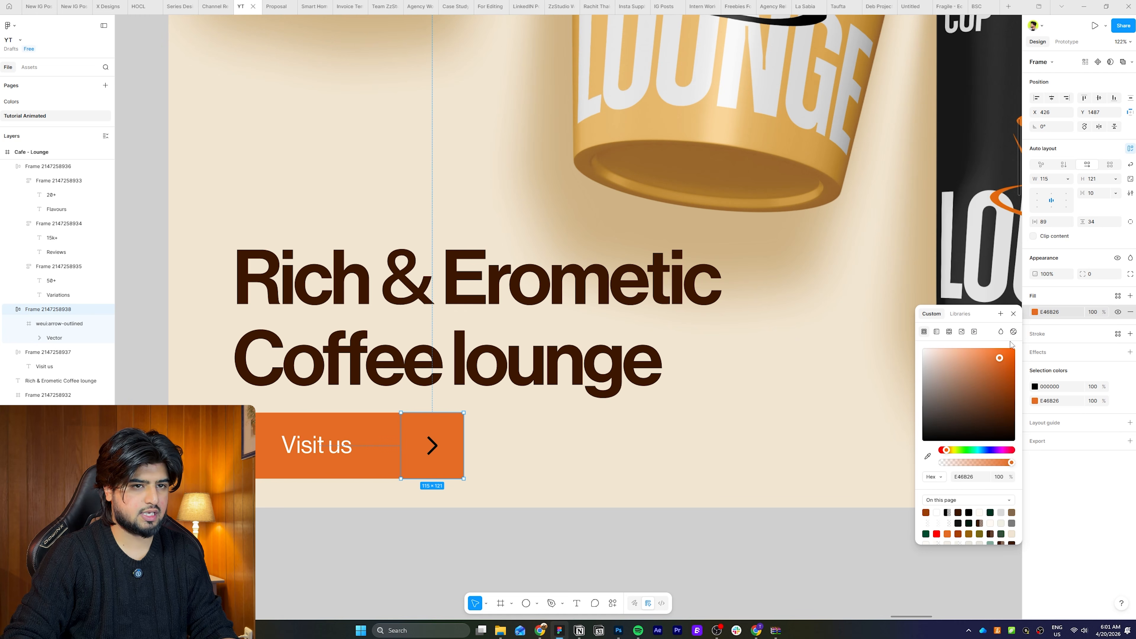
pyautogui.click(649, 469)
pyautogui.click(1130, 334)
pyautogui.click(1035, 350)
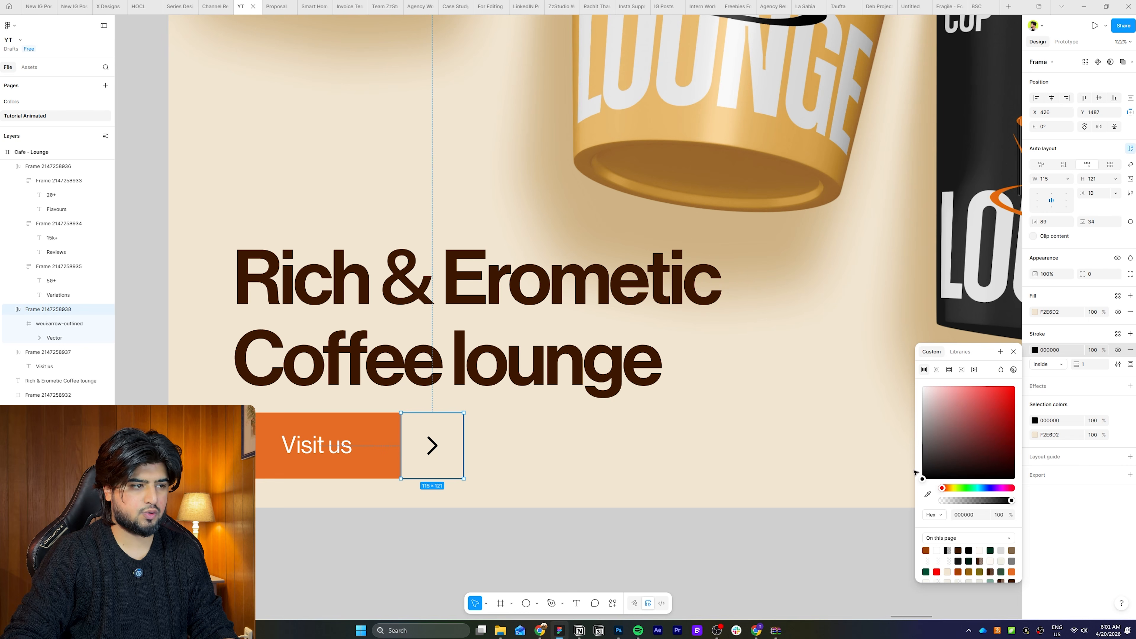
pyautogui.click(927, 495)
pyautogui.click(459, 367)
# - Wrap the "Visit us" button and the arrow button together in a horizontal auto layout frame
pyautogui.keyDown('shift'); pyautogui.click(373, 459); pyautogui.keyUp('shift')
pyautogui.hotkey('shift', 'a')
pyautogui.click(515, 456)
pyautogui.scroll(-7, 583, 449)
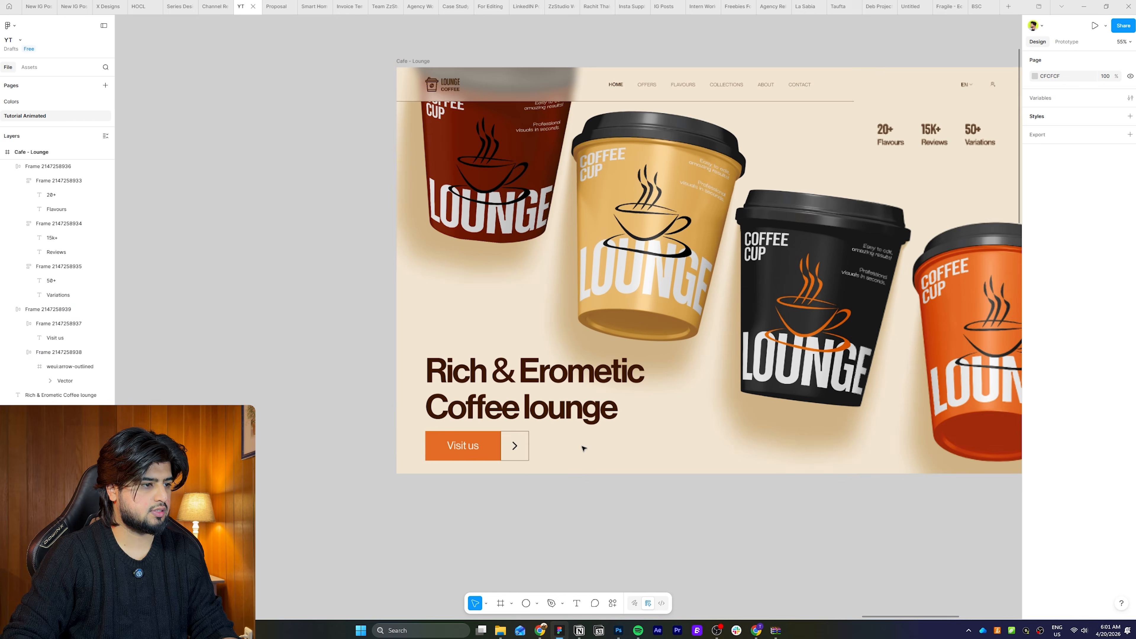
pyautogui.moveTo(632, 460); pyautogui.dragTo(577, 452)
pyautogui.click(497, 438)
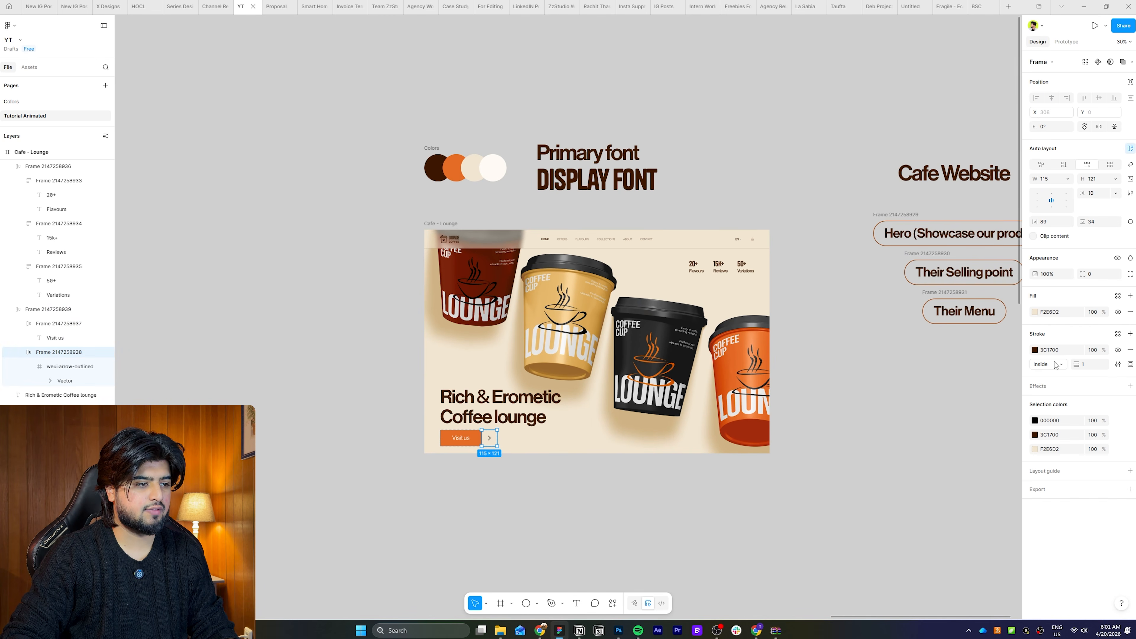
pyautogui.press('Escape')
# - Move the button row and the "Rich & Erometic Coffee lounge" headline slightly upward in the hero
pyautogui.moveTo(480, 401); pyautogui.dragTo(480, 400)
pyautogui.click(472, 437)
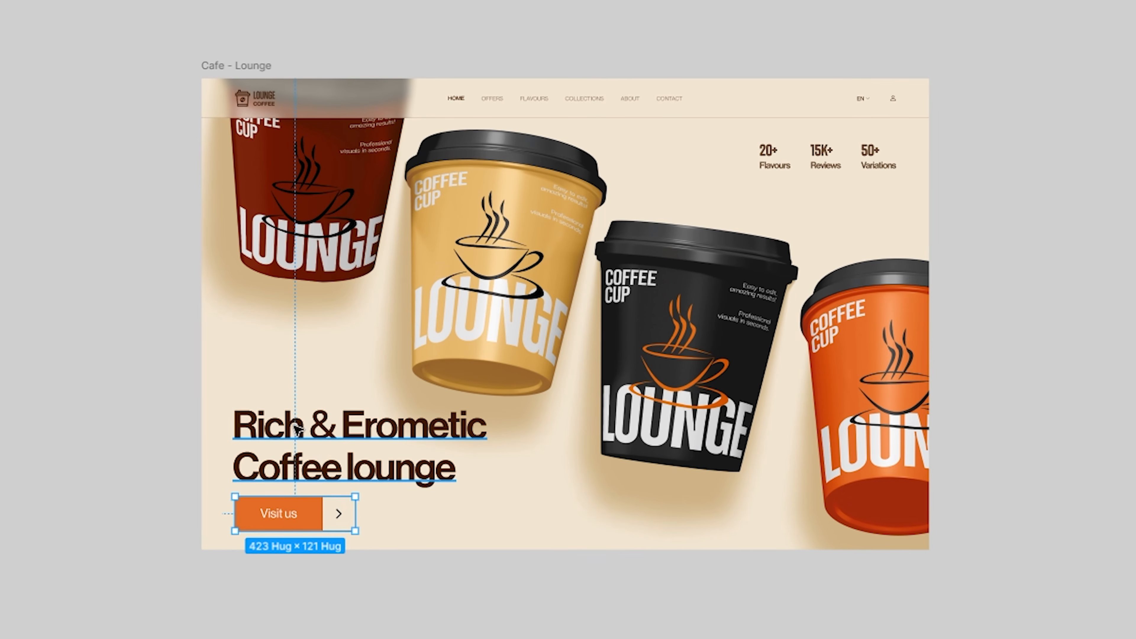
pyautogui.click(501, 395)
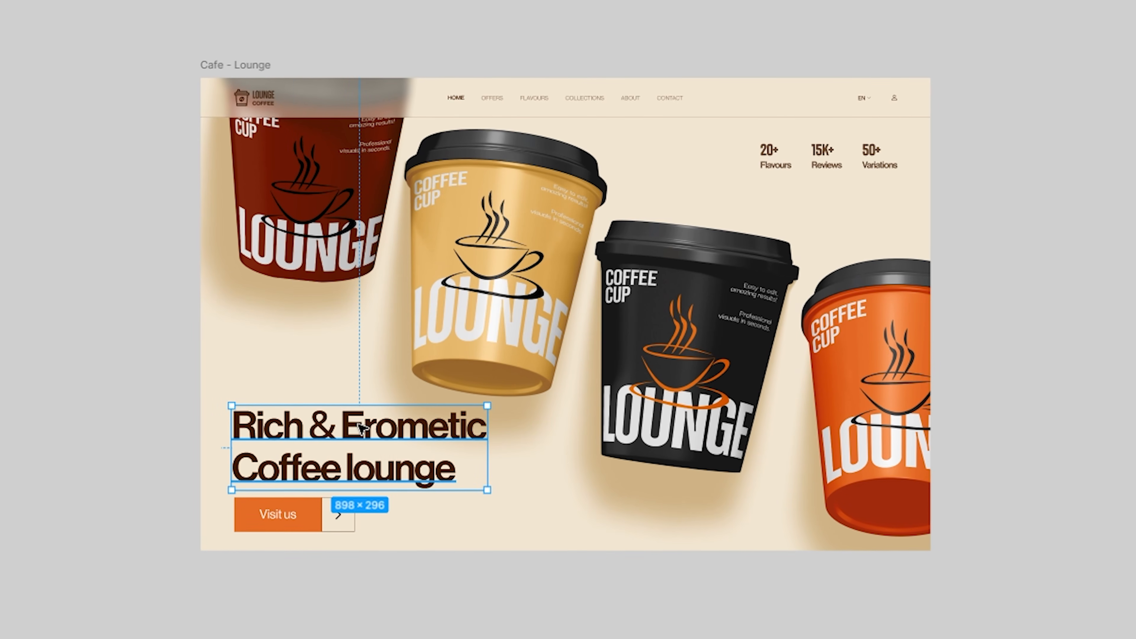
# - Select the yellow and black cups with their shadows and nudge them slightly within the hero
pyautogui.click(577, 372)
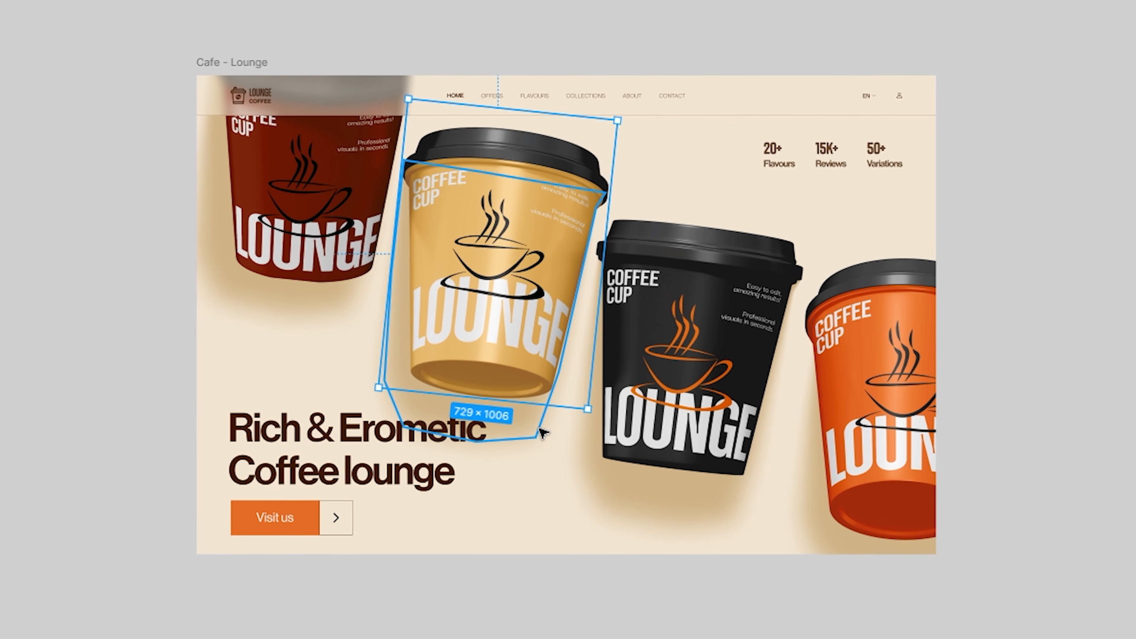
pyautogui.keyDown('shift'); pyautogui.click(700, 421); pyautogui.keyUp('shift')
pyautogui.keyDown('shift'); pyautogui.click(669, 496); pyautogui.keyUp('shift')
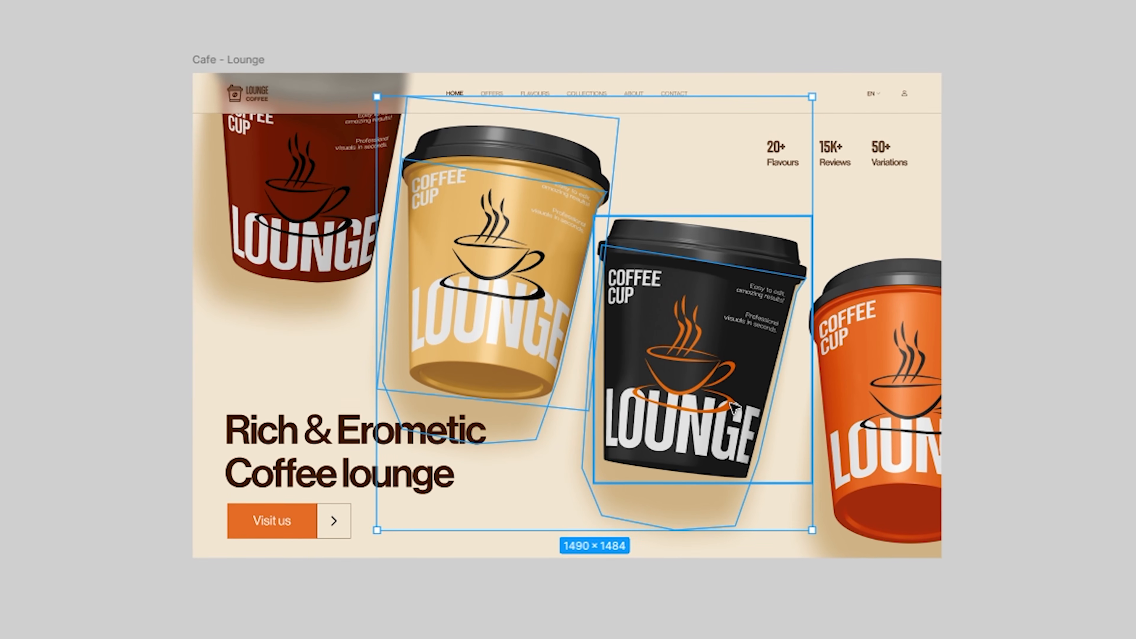
pyautogui.moveTo(725, 402); pyautogui.dragTo(729, 403)
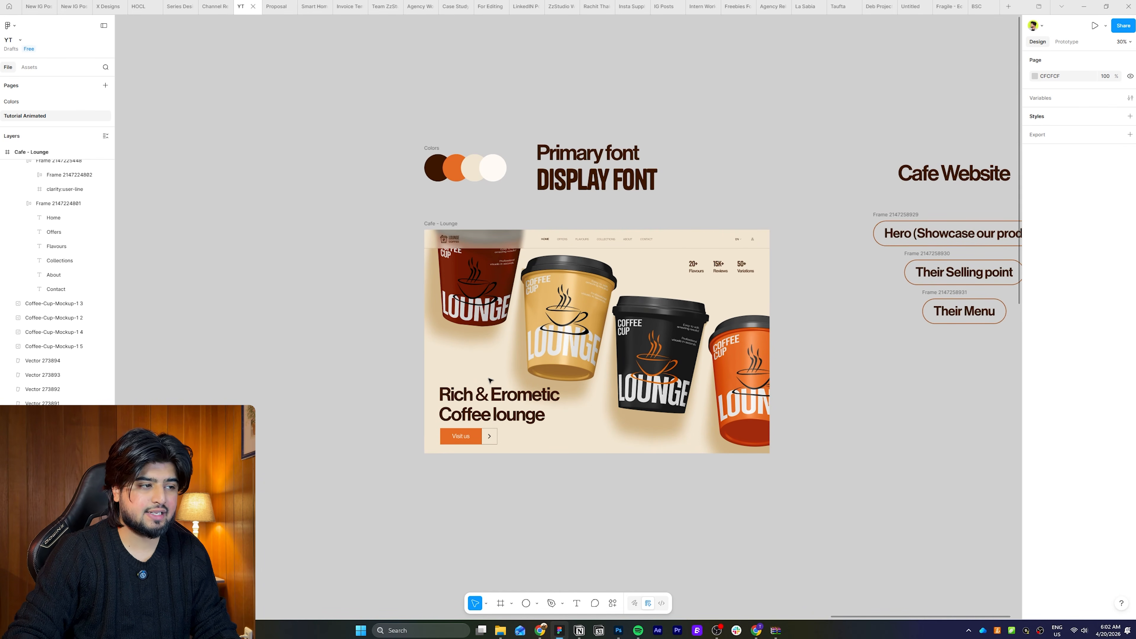
# - Stack the headline and the button row in a vertical auto layout frame with a gap of 28
pyautogui.click(463, 421)
pyautogui.keyDown('shift'); pyautogui.click(496, 440); pyautogui.keyUp('shift')
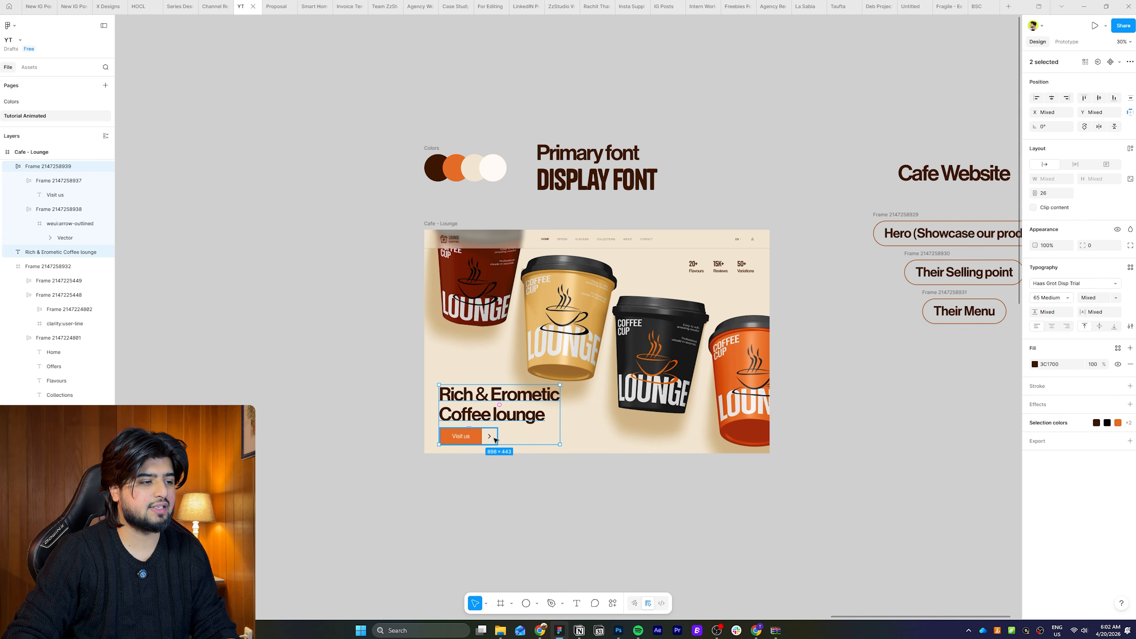
pyautogui.hotkey('shift', 'a')
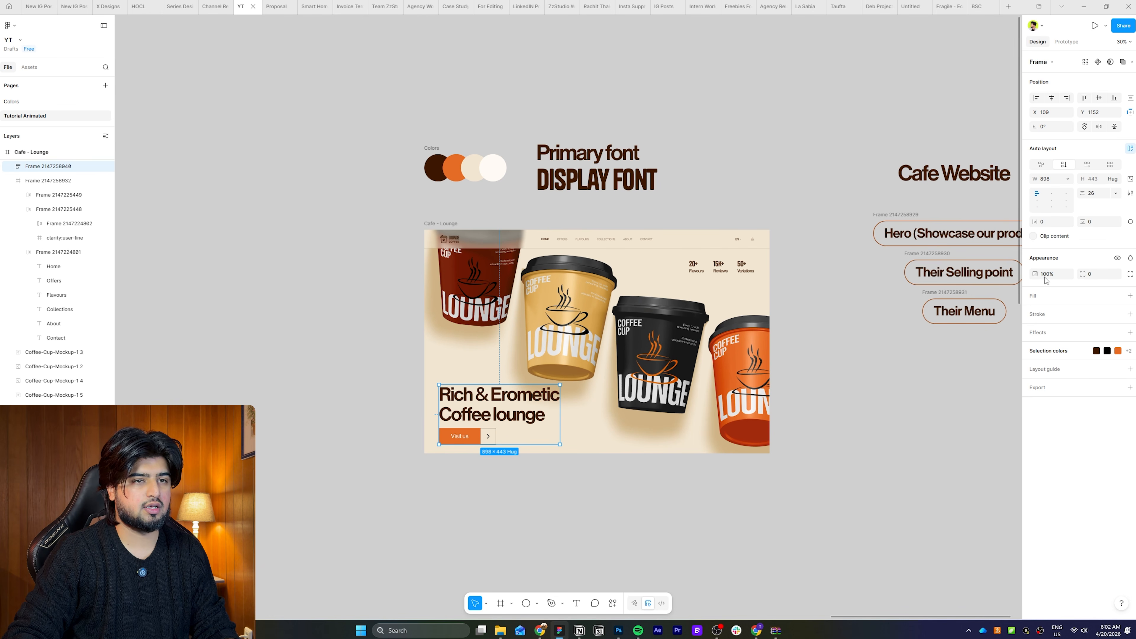
pyautogui.moveTo(1091, 197); pyautogui.dragTo(1090, 198)
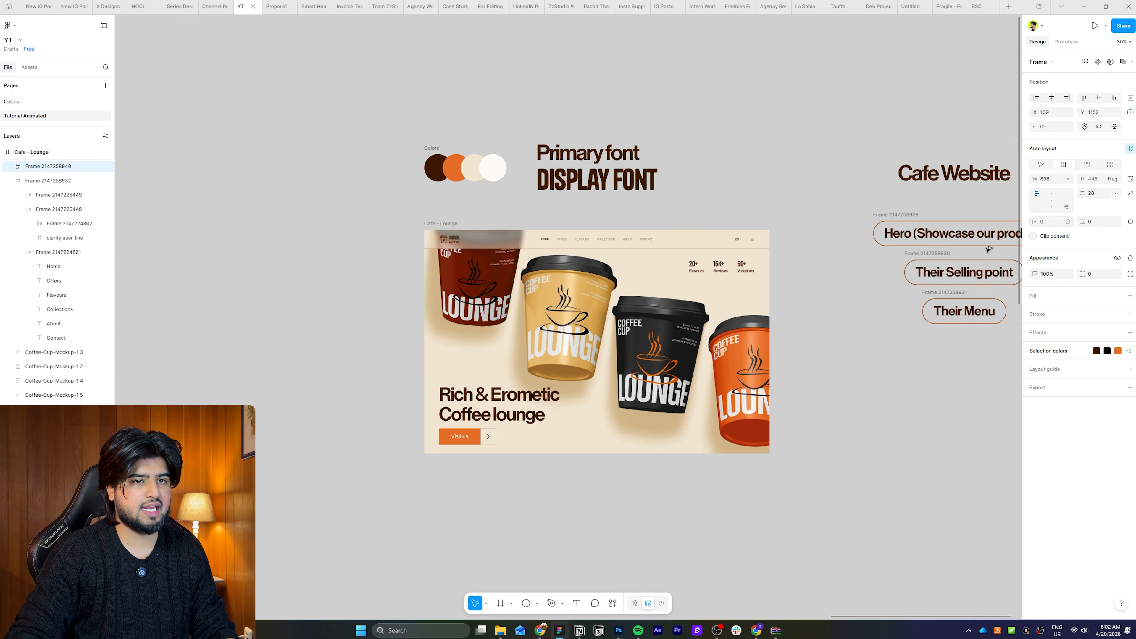
pyautogui.click(577, 468)
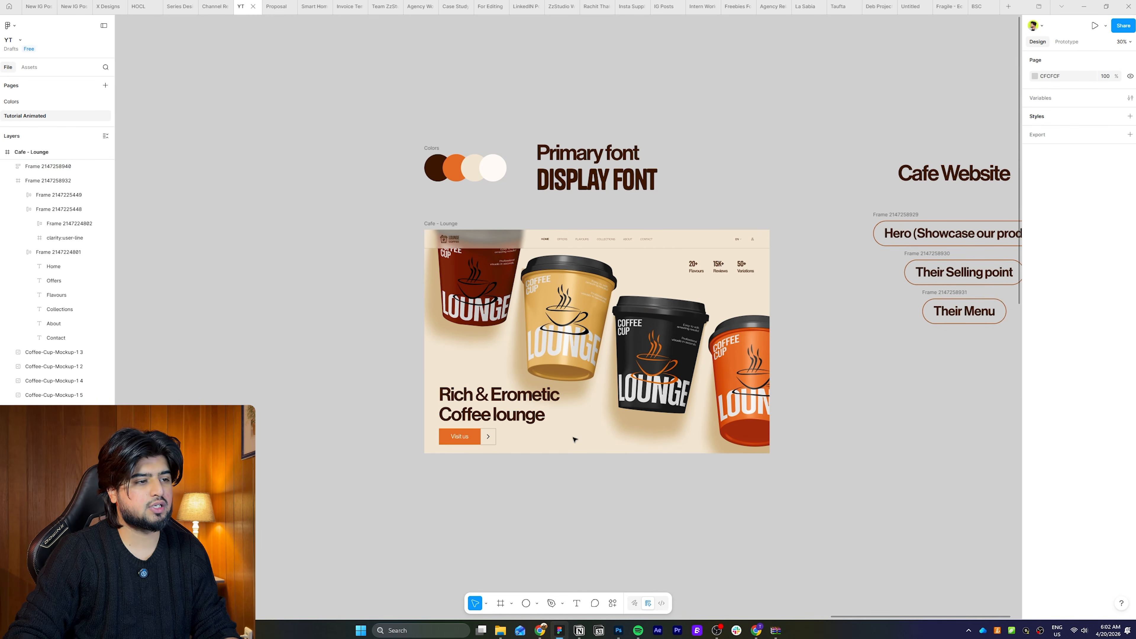
pyautogui.click(559, 442)
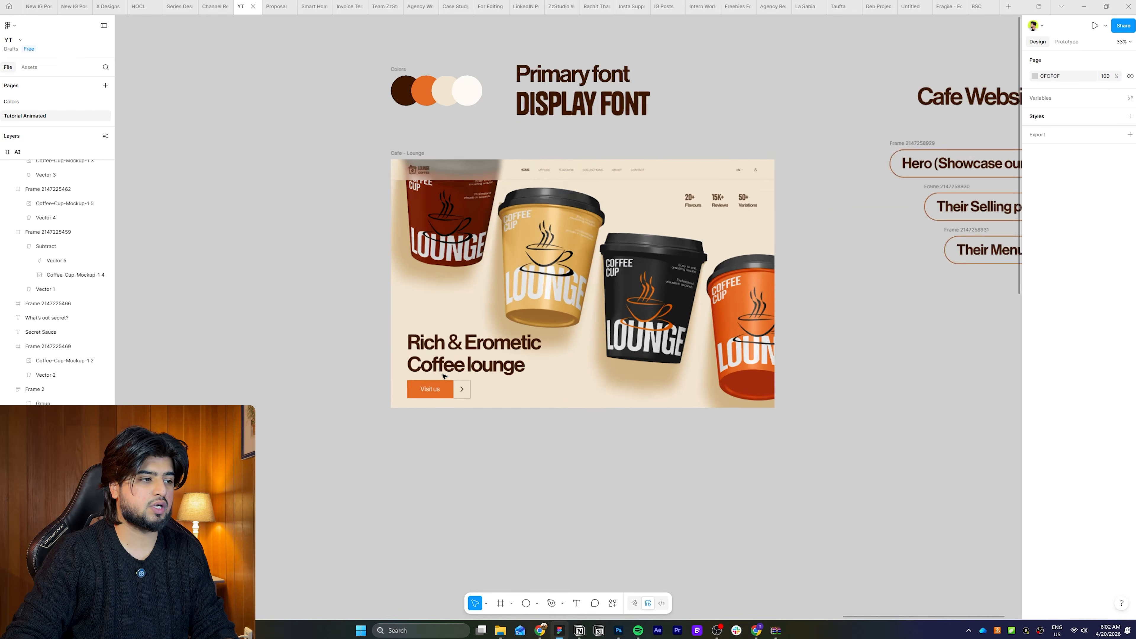
# - Paste the round 140 × 140 coffee badge outline into the headline stack, place it above the headline and shift the stack up
pyautogui.scroll(1, 443, 377)
pyautogui.moveTo(525, 359); pyautogui.dragTo(470, 393)
pyautogui.scroll(-1, 470, 394)
pyautogui.click(461, 405)
pyautogui.hotkey('ctrl', 'v')
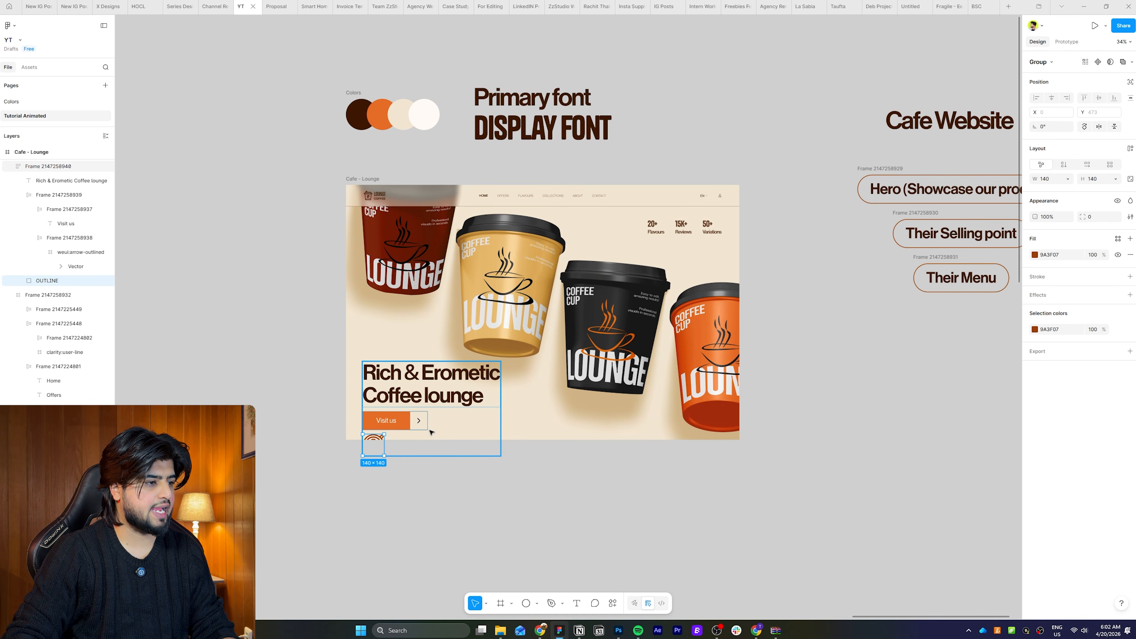
pyautogui.press('Up')
pyautogui.press('Up')
pyautogui.moveTo(427, 378); pyautogui.dragTo(426, 350)
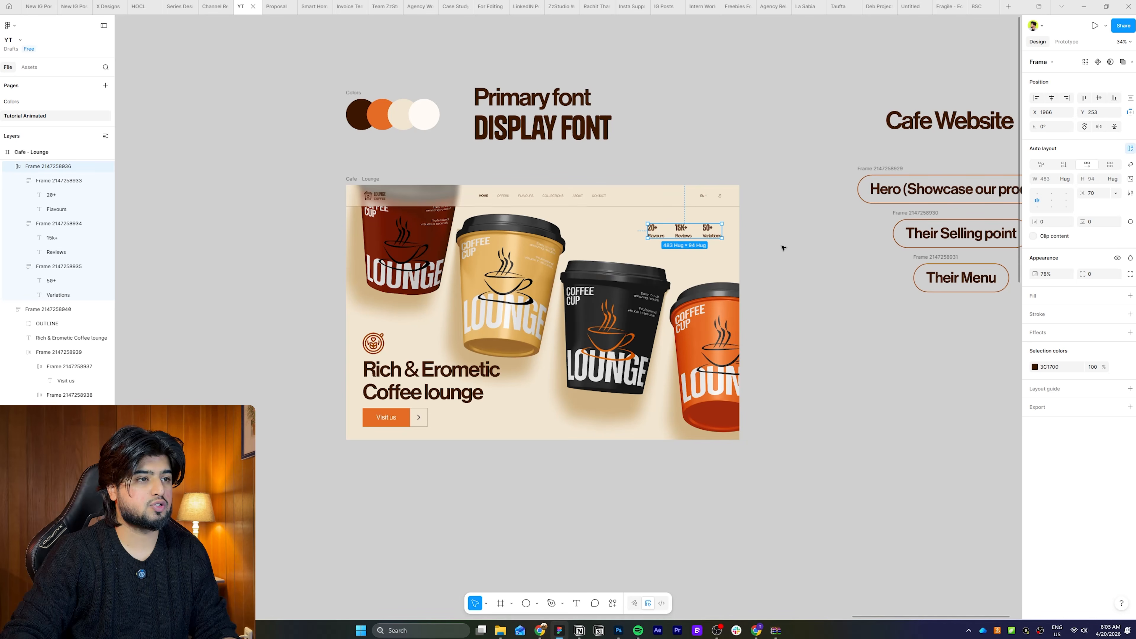
pyautogui.click(787, 249)
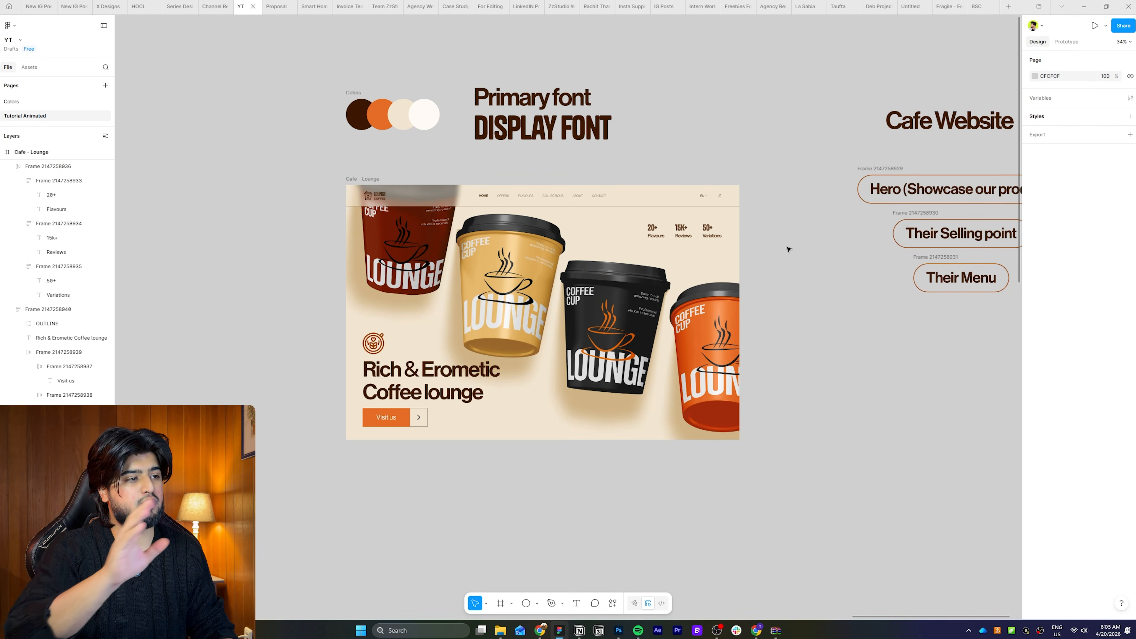
# - Paste the diagonal light-and-shadow texture image and place it inside the Cafe - Lounge frame so it covers the hero
pyautogui.hotkey('ctrl', 'v')
pyautogui.moveTo(686, 441); pyautogui.dragTo(719, 448)
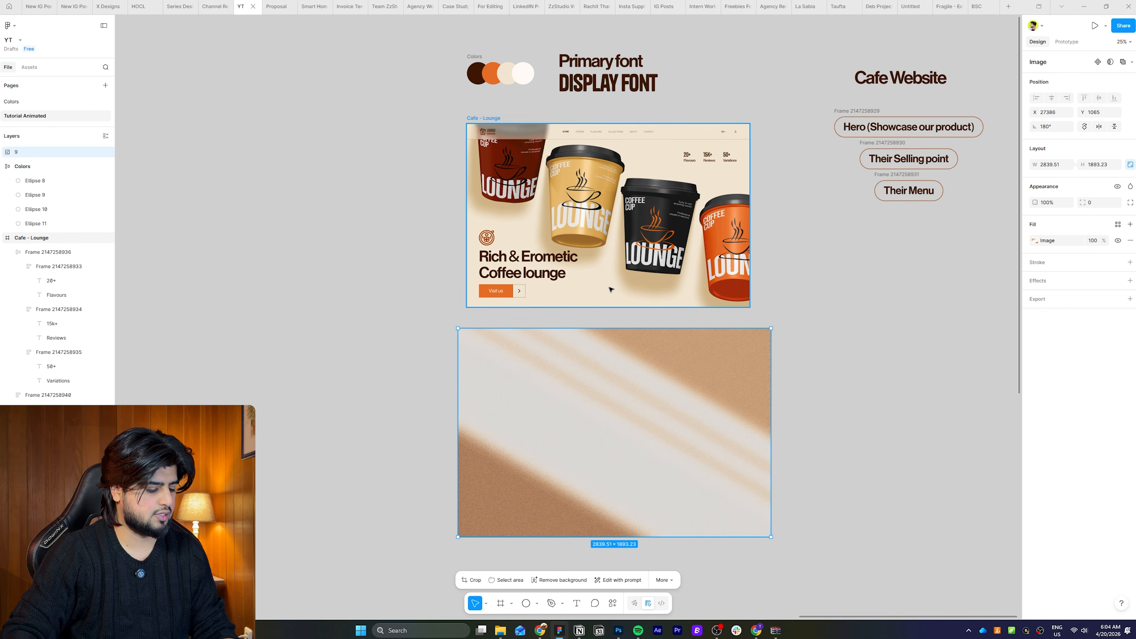
pyautogui.press('Delete')
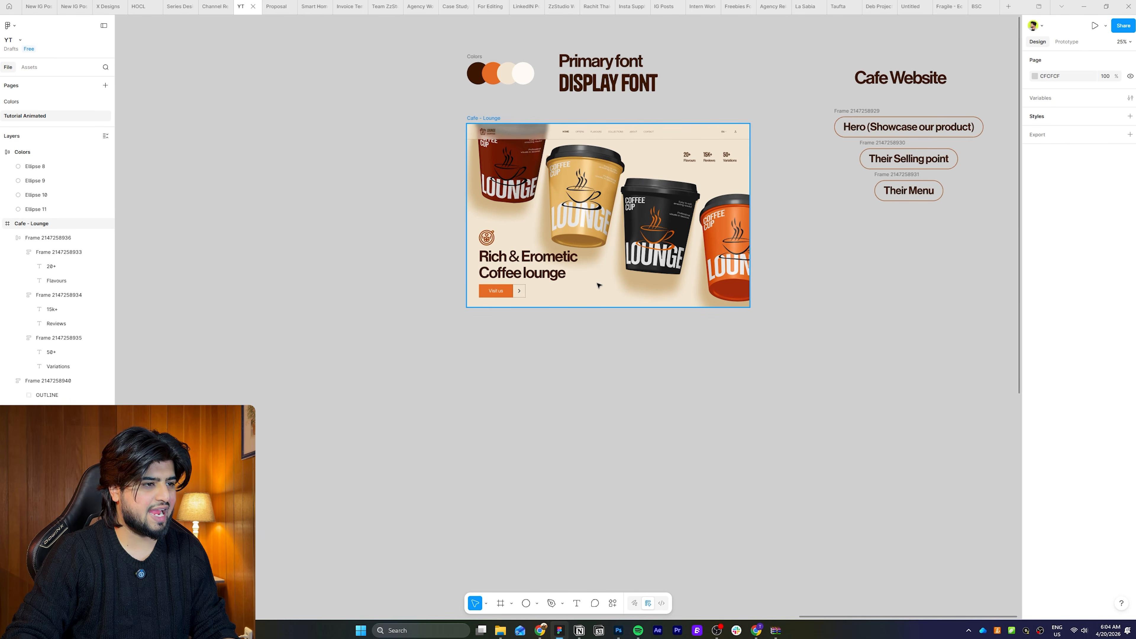
pyautogui.click(600, 286)
pyautogui.hotkey('ctrl', 'z')
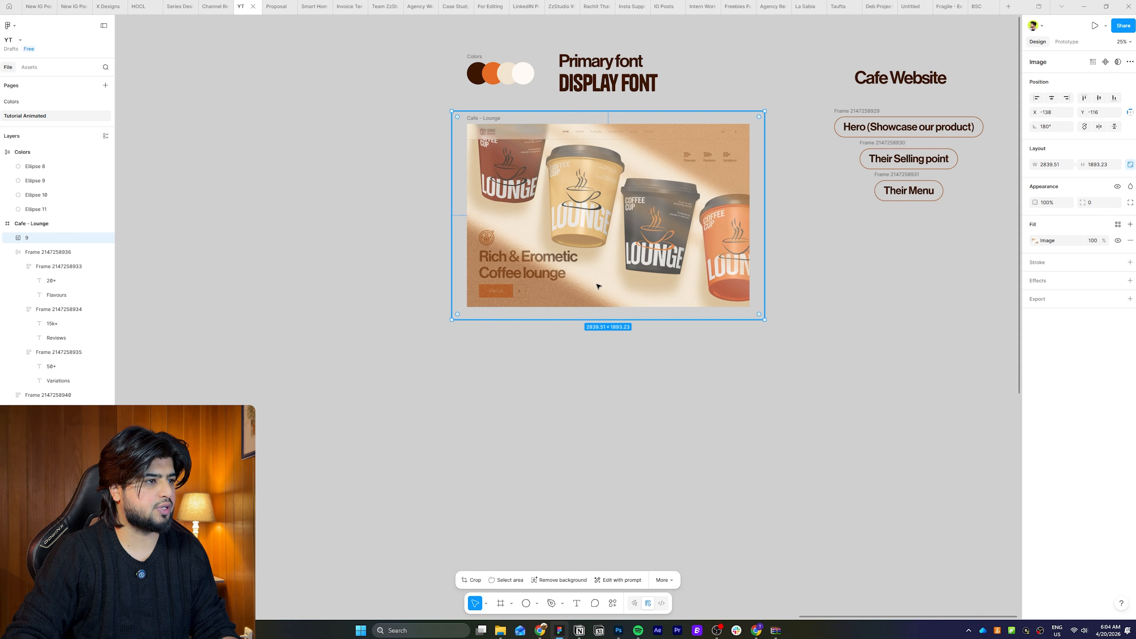
# - Move the texture image below the cup mockups and shadow vectors in the layer order and lower its opacity
pyautogui.click(11, 252)
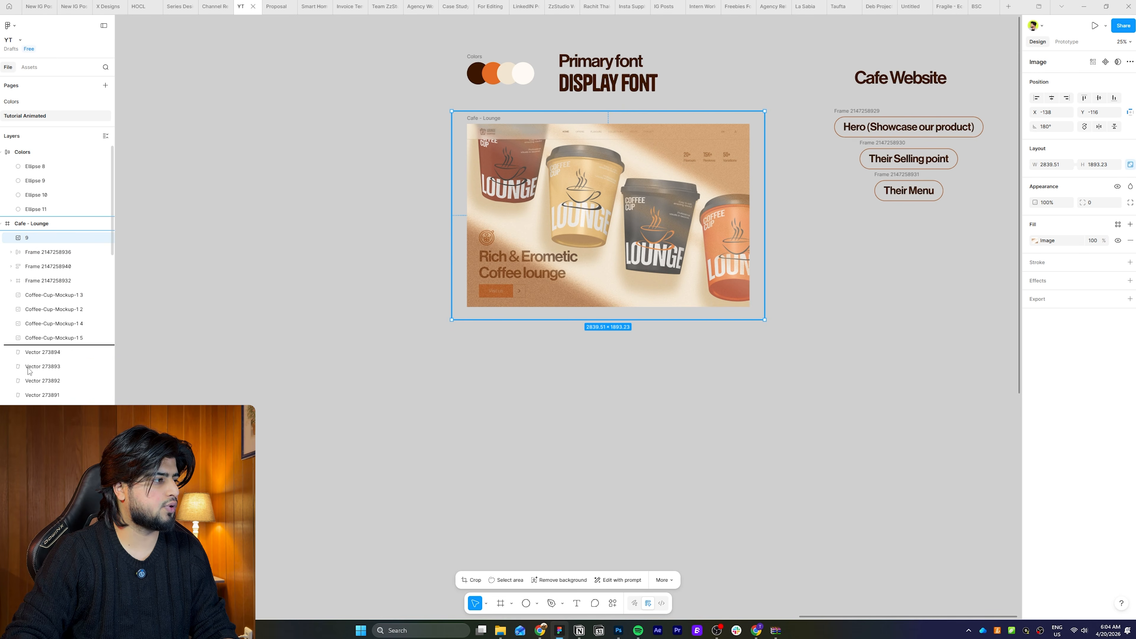
pyautogui.moveTo(35, 400); pyautogui.dragTo(34, 401)
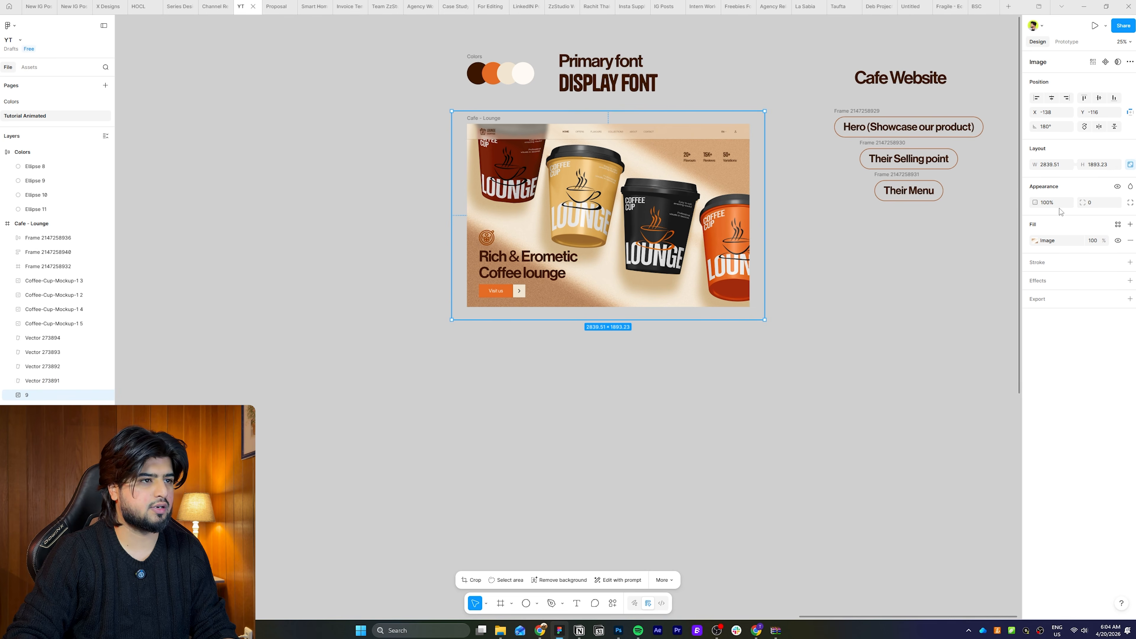
pyautogui.moveTo(1035, 202); pyautogui.dragTo(973, 205)
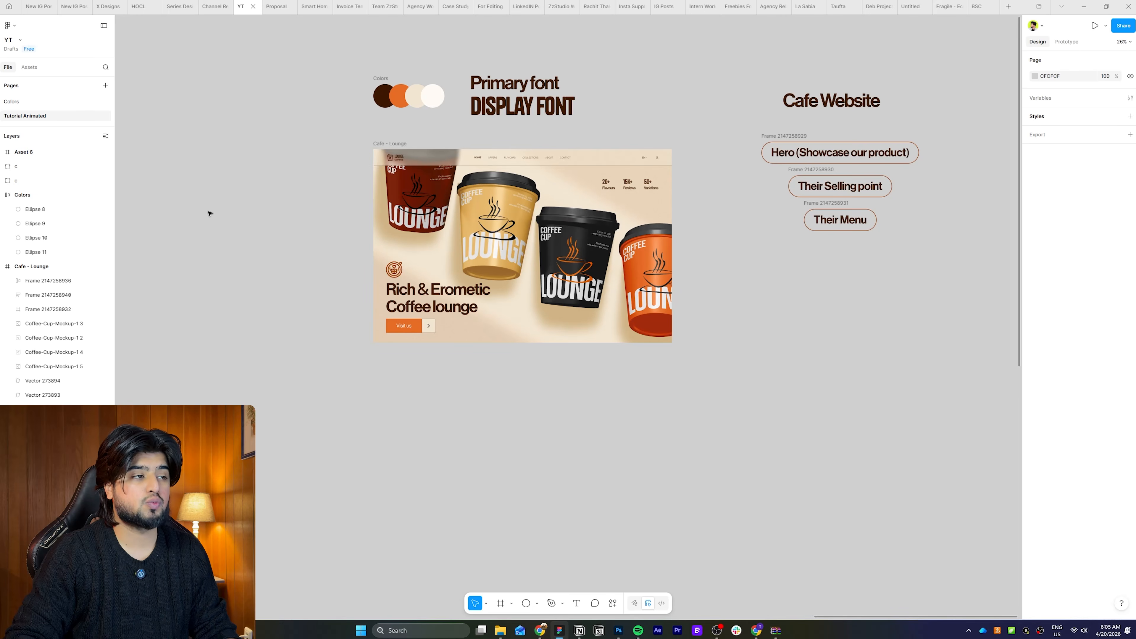
# - Select the running character, coffee pot and coffee bean stickers on the canvas and move them closer to the hero
pyautogui.moveTo(208, 211); pyautogui.dragTo(524, 210)
pyautogui.moveTo(507, 172); pyautogui.dragTo(226, 299)
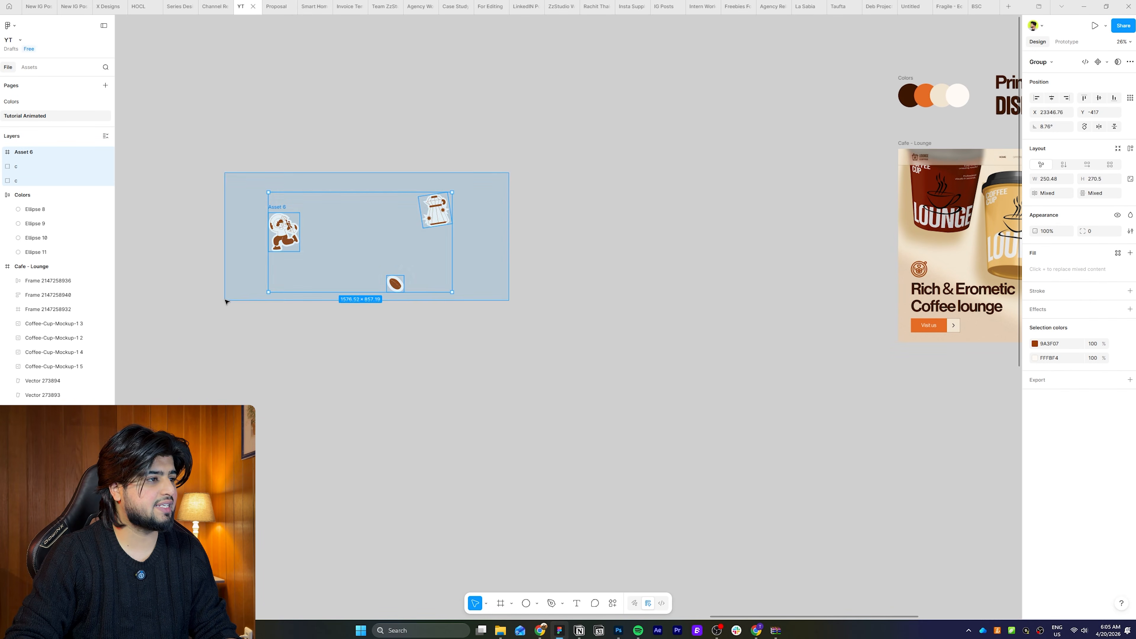
pyautogui.moveTo(282, 233); pyautogui.dragTo(676, 242)
pyautogui.hscroll(8, 676, 242)
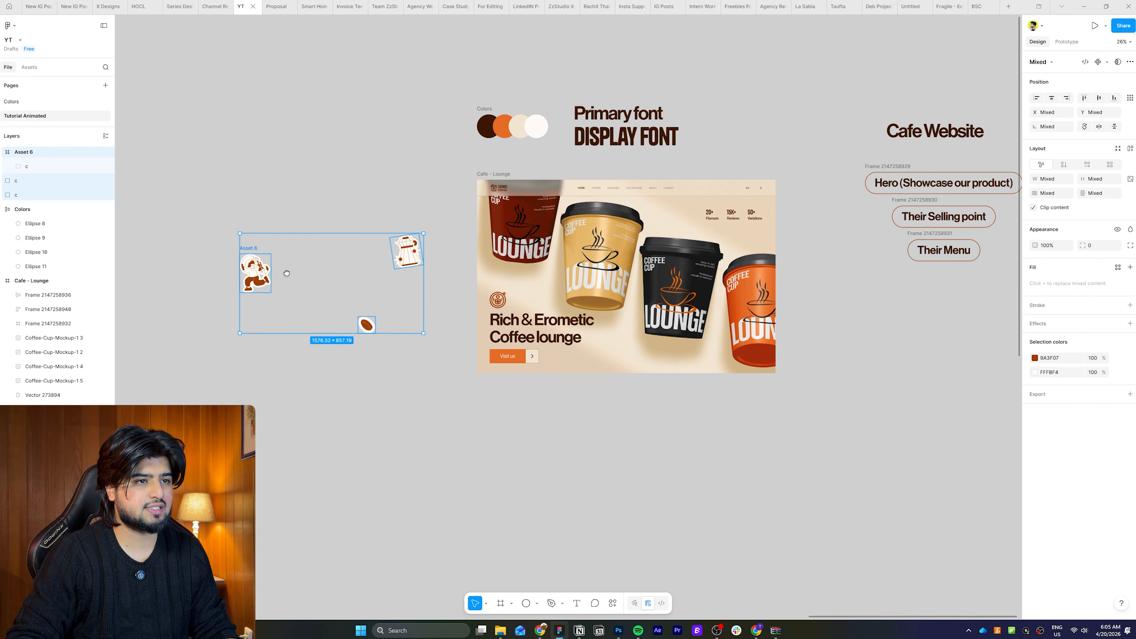
# - Place the coffee pot sticker on the black cup's lid and the bean sticker at that cup's lower left edge
pyautogui.click(452, 260)
pyautogui.moveTo(453, 260); pyautogui.dragTo(711, 301)
pyautogui.moveTo(414, 335); pyautogui.dragTo(644, 322)
pyautogui.moveTo(704, 304); pyautogui.dragTo(671, 247)
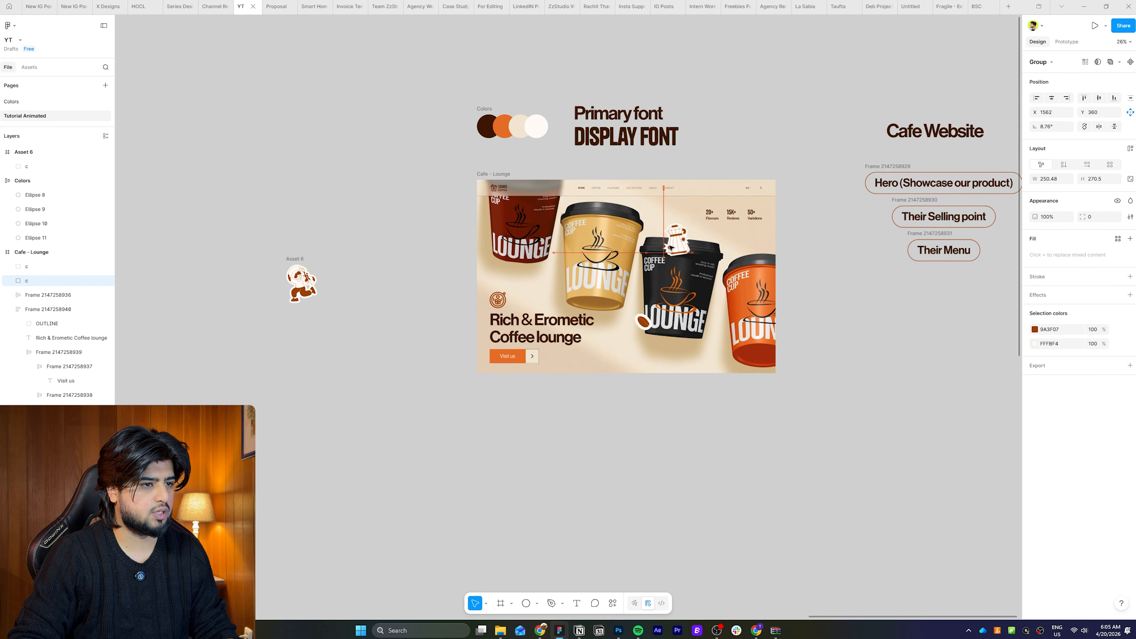
# - Cut the running character sticker and paste it into the Cafe - Lounge frame between the red and yellow cups
pyautogui.moveTo(305, 282); pyautogui.dragTo(396, 274)
pyautogui.hotkey('ctrl', 'x')
pyautogui.hotkey('ctrl', 'v')
pyautogui.click(702, 287)
pyautogui.moveTo(800, 296); pyautogui.dragTo(754, 283)
# - Shift the character sticker slightly down and the coffee pot sticker to the right along the black cup's lid
pyautogui.scroll(3, 697, 285)
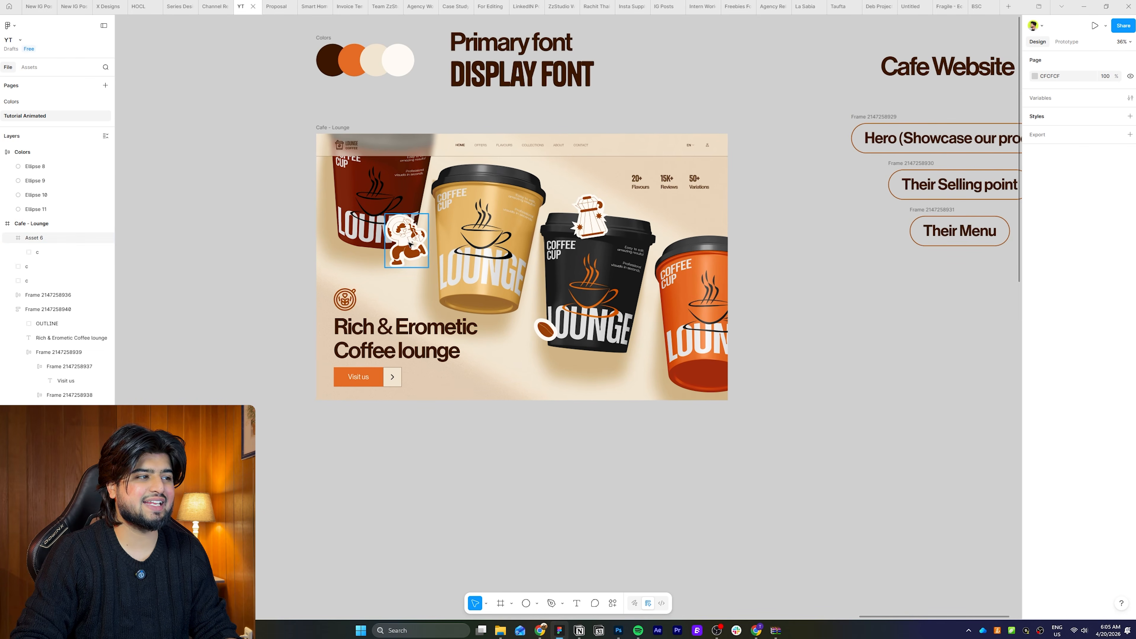
pyautogui.moveTo(410, 244); pyautogui.dragTo(404, 260)
pyautogui.moveTo(590, 223); pyautogui.dragTo(613, 223)
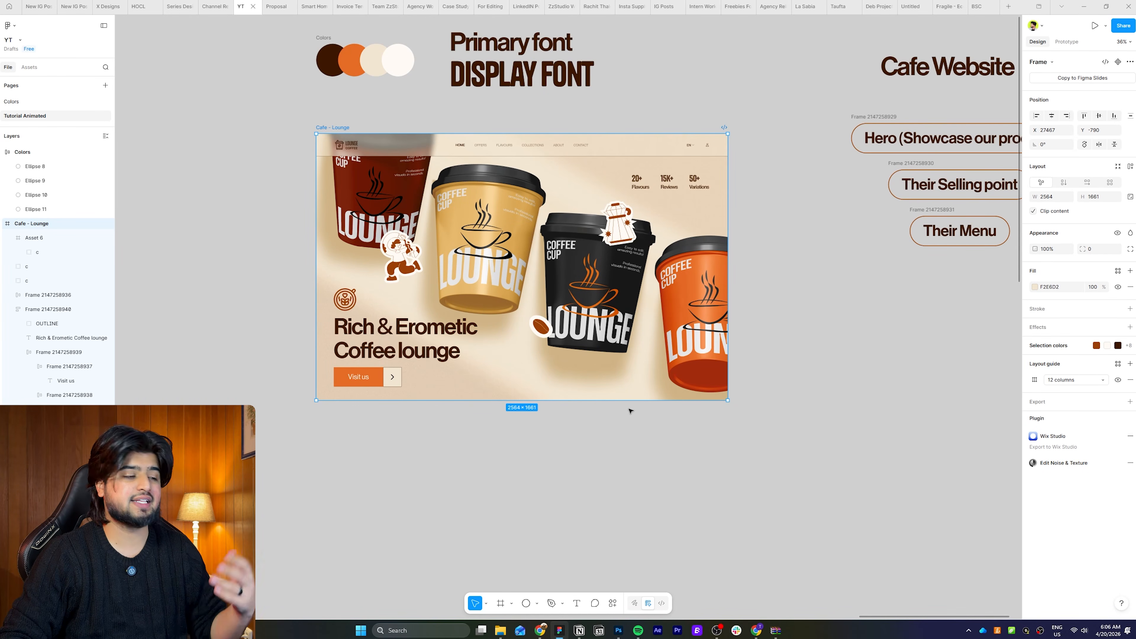
# - Extend the Cafe - Lounge frame downward and draw a full-width rectangle about 2564 × 1375 directly below the hero
pyautogui.moveTo(586, 399); pyautogui.dragTo(608, 598)
pyautogui.scroll(3, 586, 254)
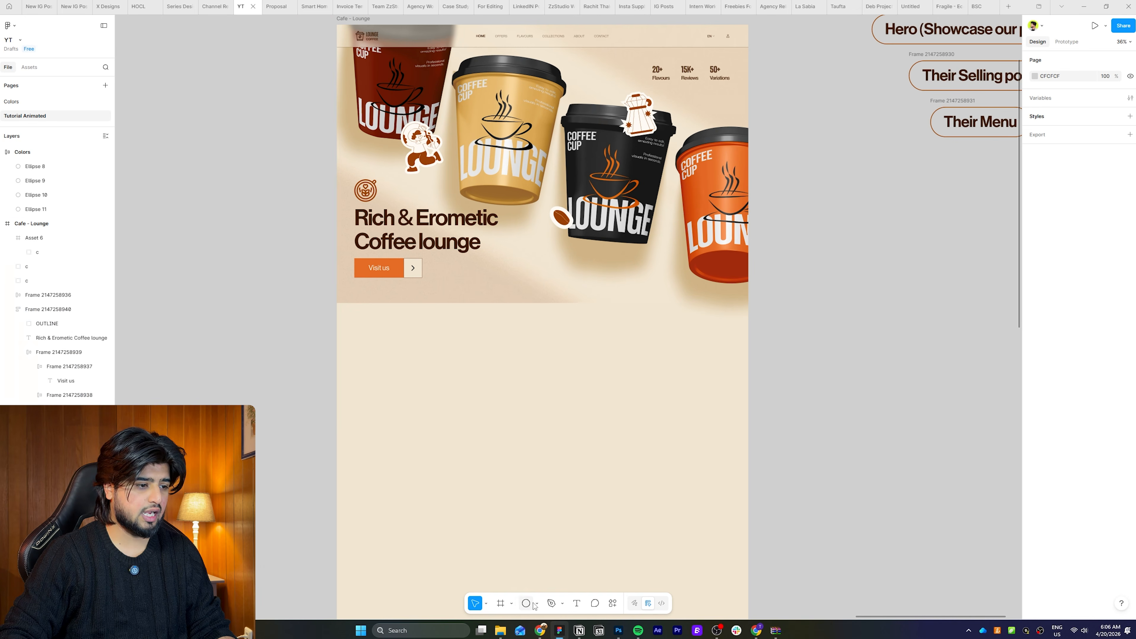
pyautogui.click(536, 603)
pyautogui.click(560, 521)
pyautogui.moveTo(337, 303)
pyautogui.mouseDown()
pyautogui.moveTo(442, 377)
pyautogui.moveTo(666, 470)
pyautogui.moveTo(748, 524)
pyautogui.mouseUp()
# - Set the height of the rectangle below the hero to 1660
pyautogui.click(1104, 165)
pyautogui.write('16')
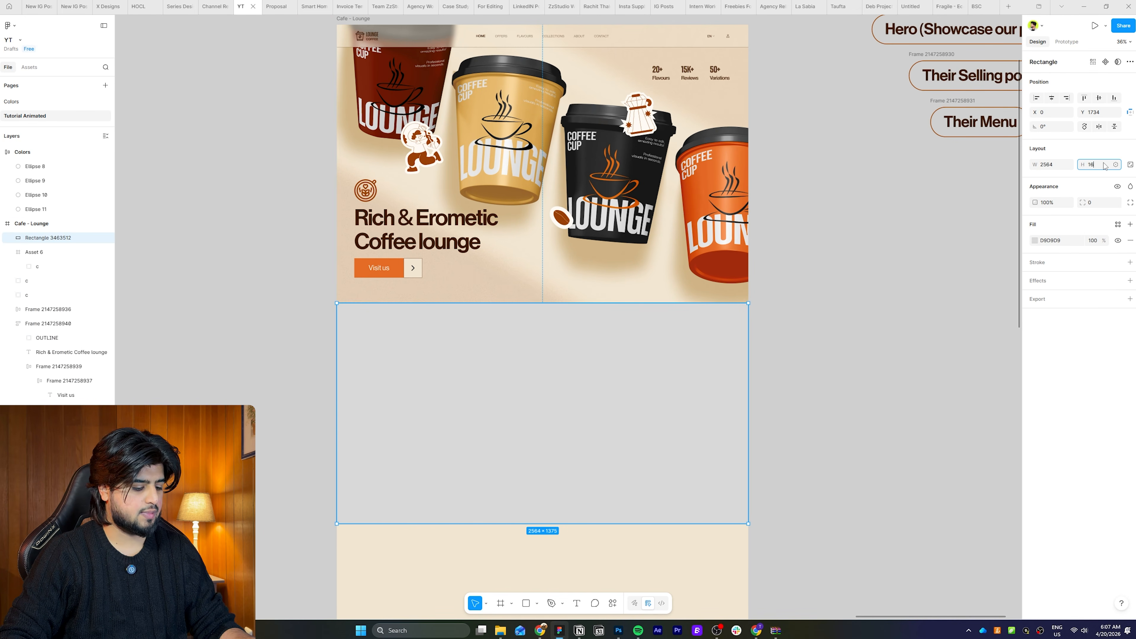
pyautogui.write('60')
pyautogui.press('Return')
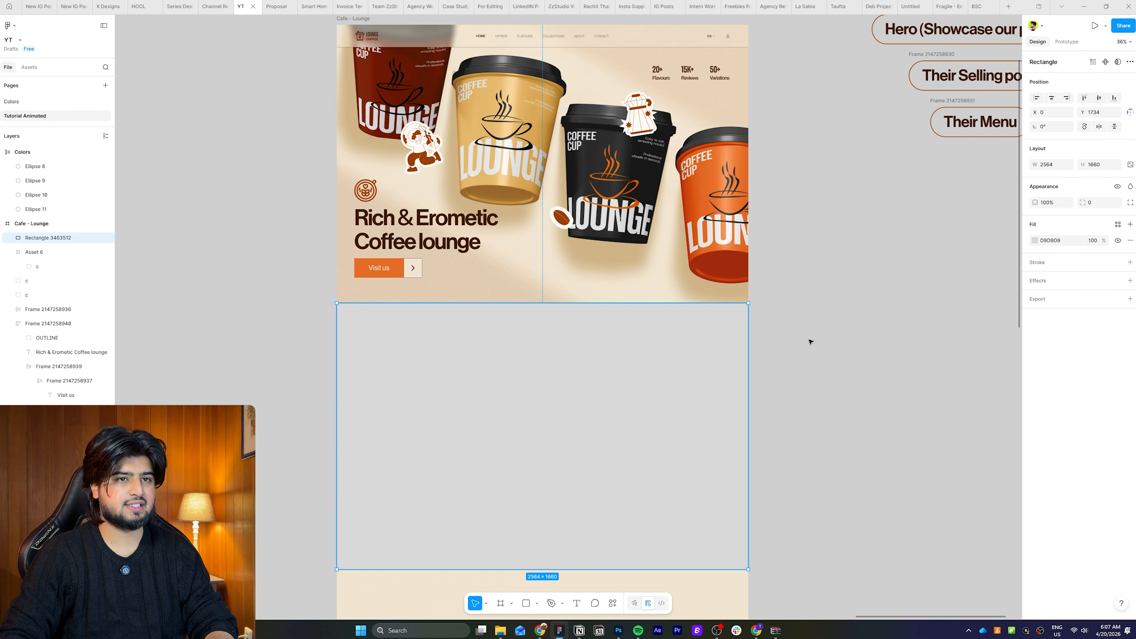
# - Remove the fill of the rectangle below the hero and give it a thin outline stroke instead
pyautogui.click(1130, 241)
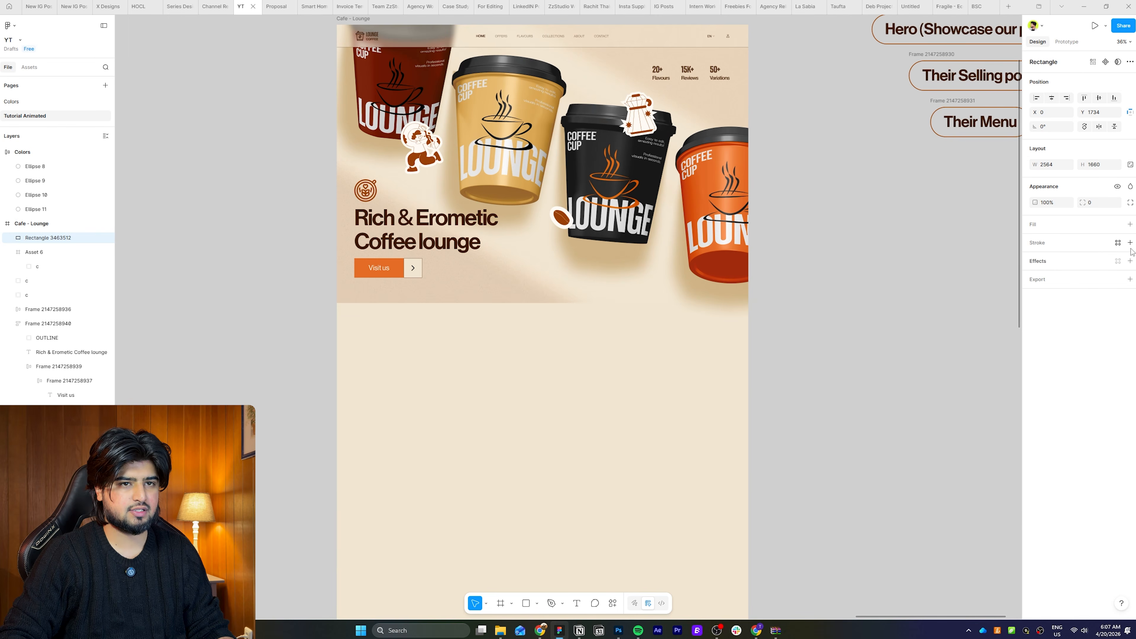
pyautogui.click(1131, 244)
pyautogui.click(807, 368)
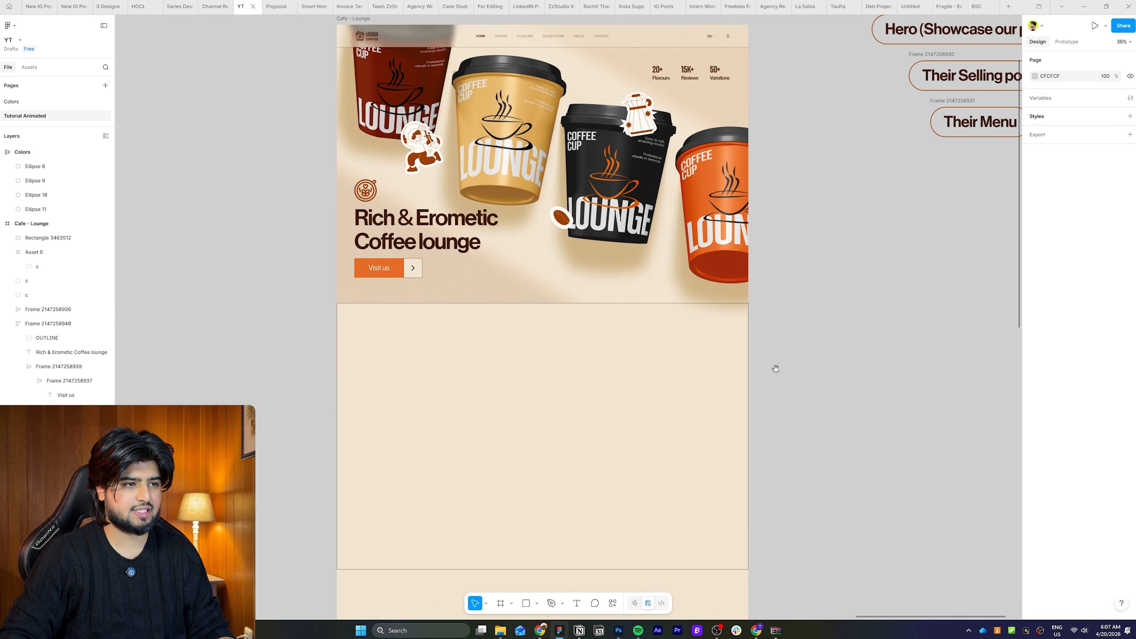
pyautogui.moveTo(774, 370); pyautogui.dragTo(818, 321)
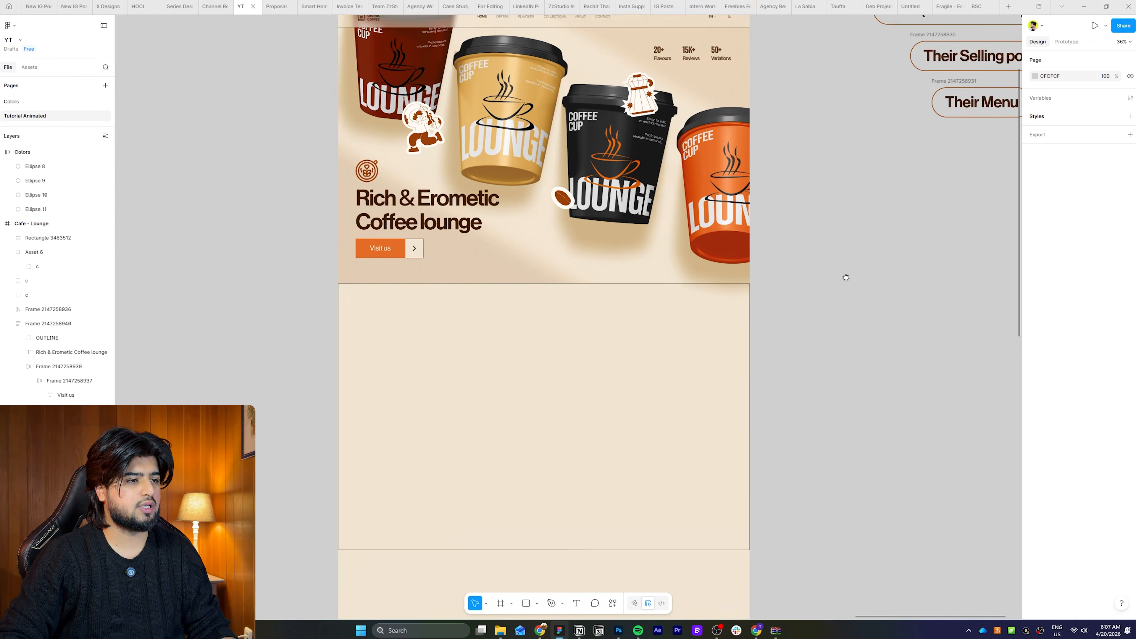
# - Cut the Display font text sample above the hero and paste it into the outlined section below the hero
pyautogui.scroll(3, 846, 277)
pyautogui.hscroll(5, 846, 276)
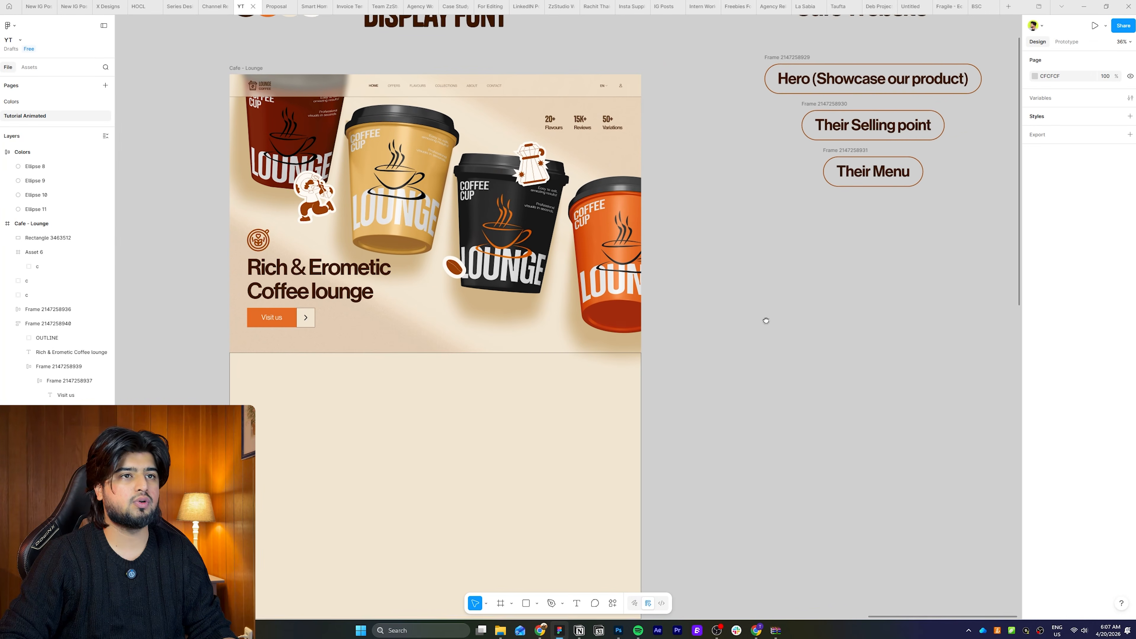
pyautogui.click(845, 134)
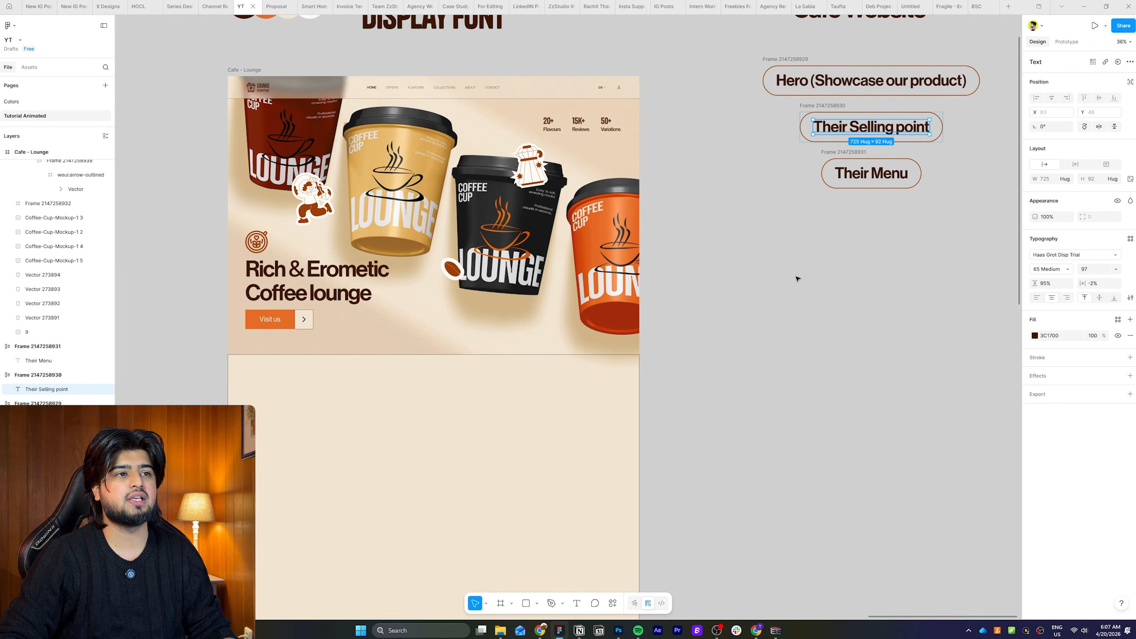
pyautogui.click(780, 283)
pyautogui.moveTo(742, 294); pyautogui.dragTo(900, 141)
pyautogui.click(592, 47)
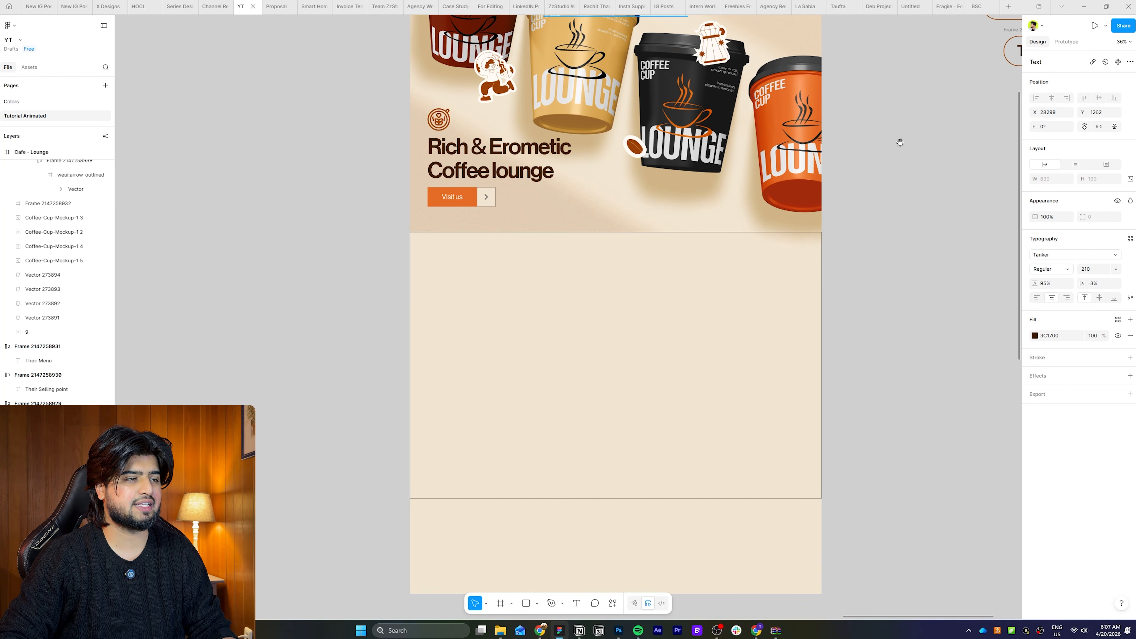
pyautogui.hotkey('ctrl', 'x')
pyautogui.hotkey('ctrl', 'v')
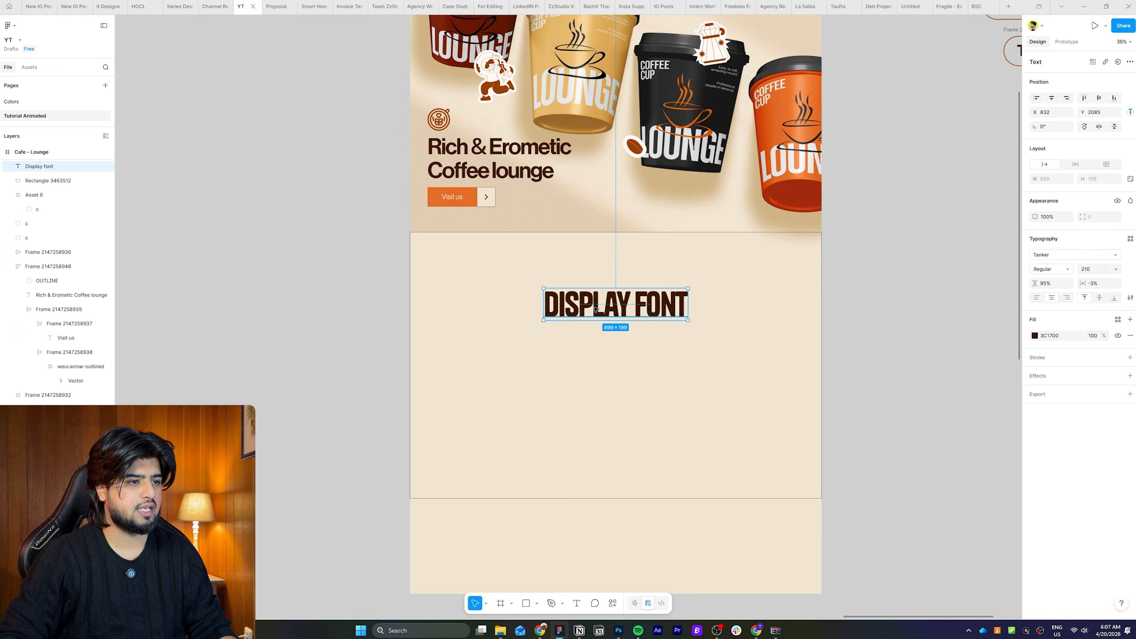
# - Shift the pasted text left and replace its wording with "We use premium fresh beans & Fresh grounded spices" in a text box 1864 wide
pyautogui.moveTo(594, 302); pyautogui.dragTo(568, 314)
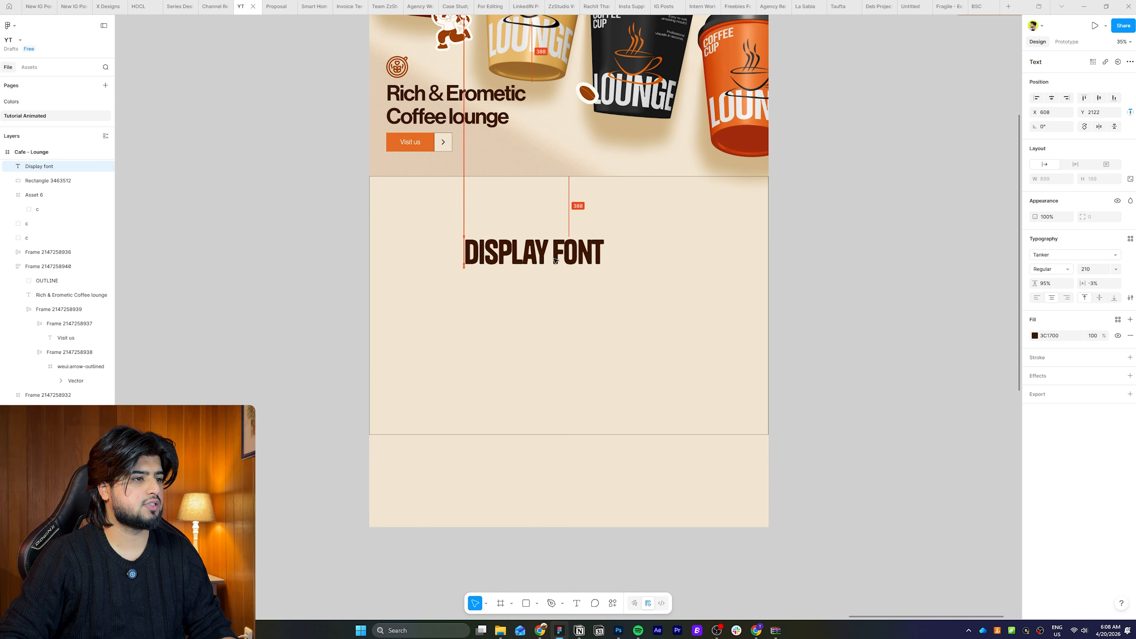
pyautogui.moveTo(555, 263); pyautogui.dragTo(540, 262)
pyautogui.doubleClick(549, 260)
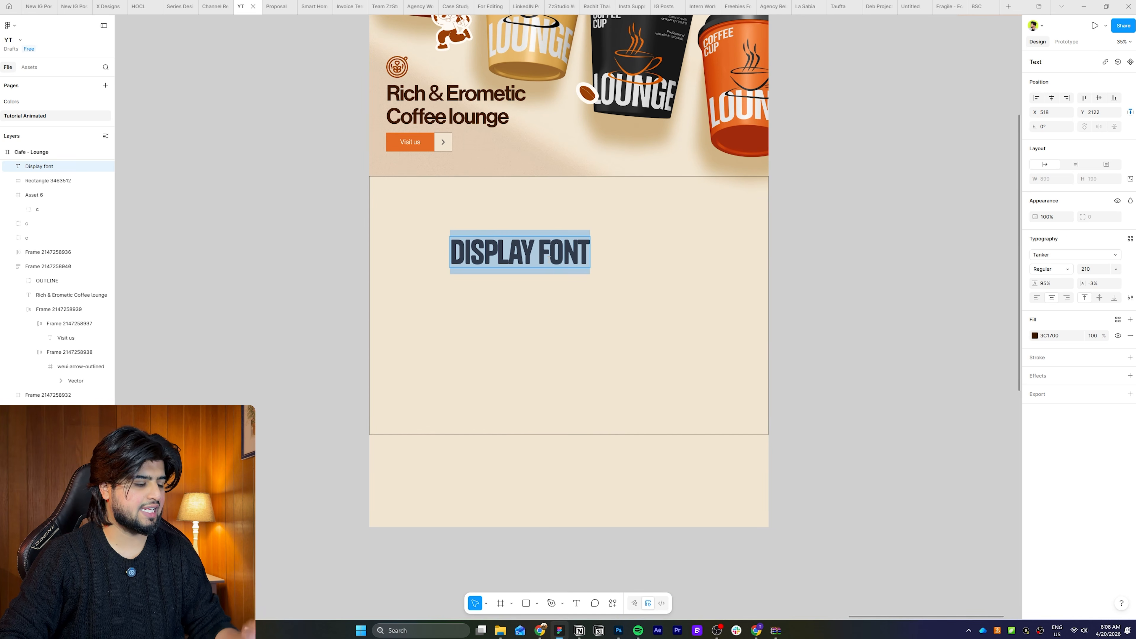
pyautogui.write('We use')
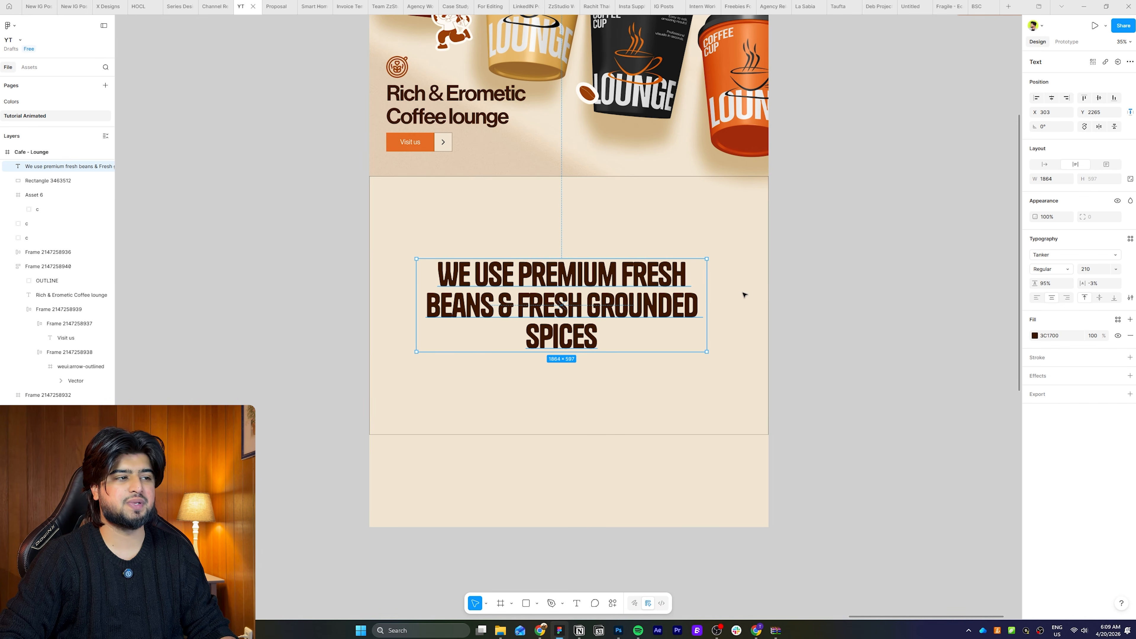
pyautogui.click(793, 293)
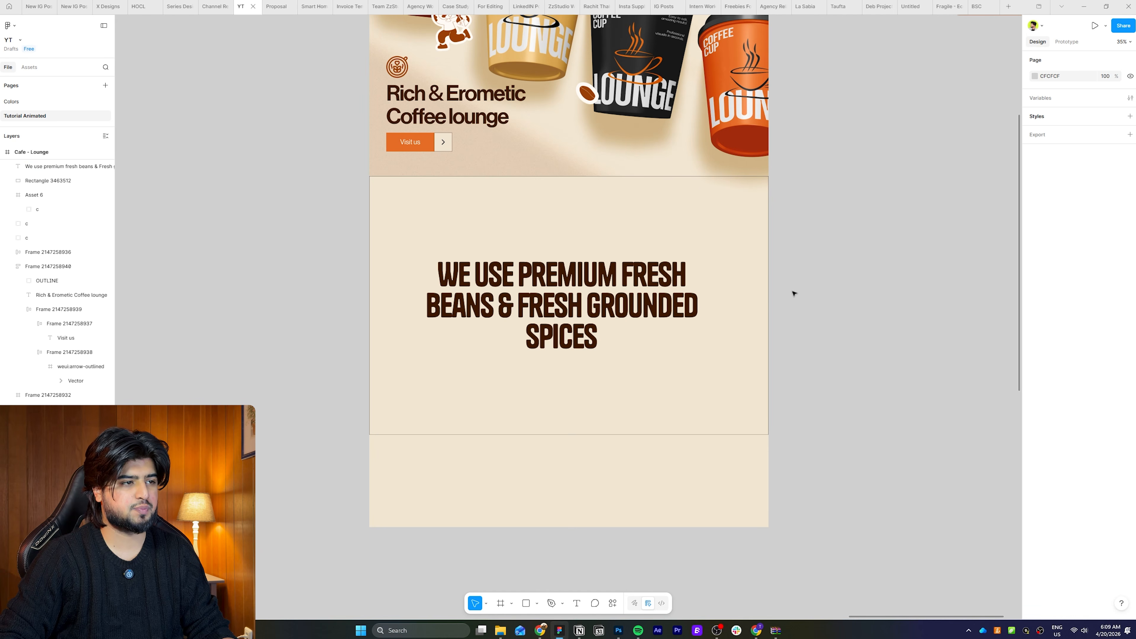
# - Centre the premium beans heading horizontally within the Cafe - Lounge frame
pyautogui.click(586, 296)
pyautogui.click(1052, 102)
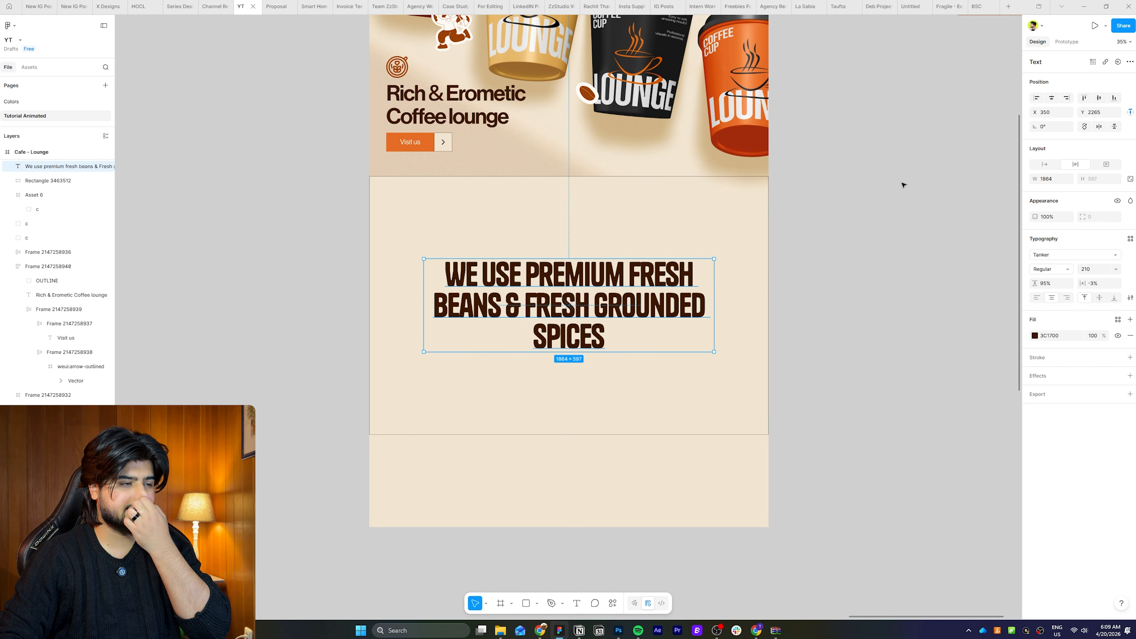
pyautogui.click(894, 191)
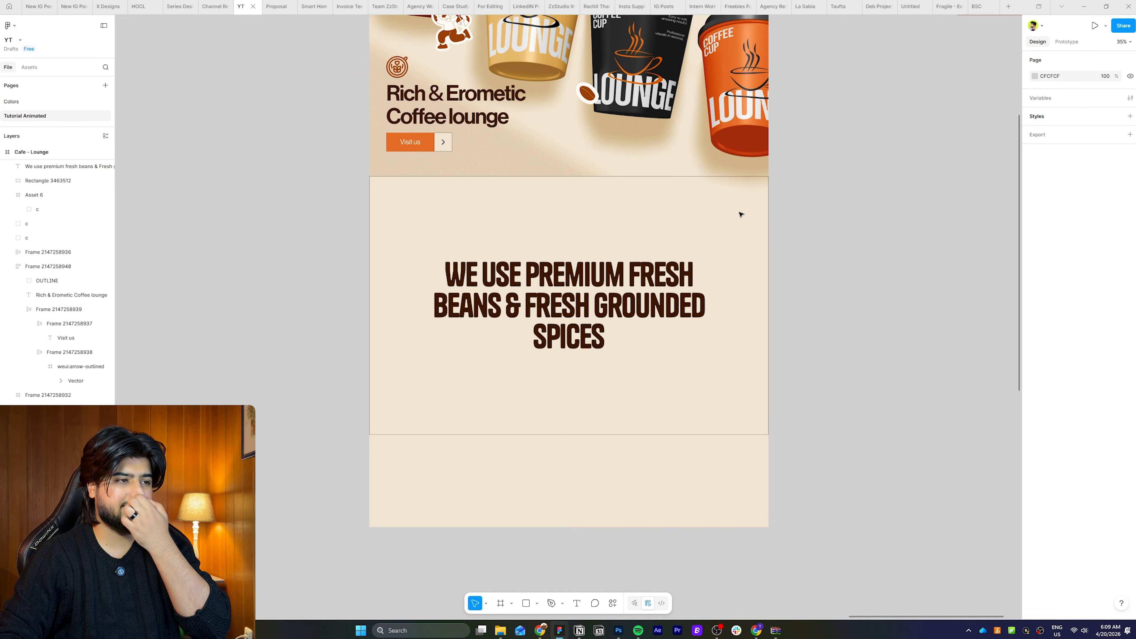
# - Duplicate the hero's Rich & Erometic heading above the premium beans heading and change its text to "About us"
pyautogui.click(493, 107)
pyautogui.moveTo(492, 121); pyautogui.dragTo(616, 229)
pyautogui.doubleClick(638, 231)
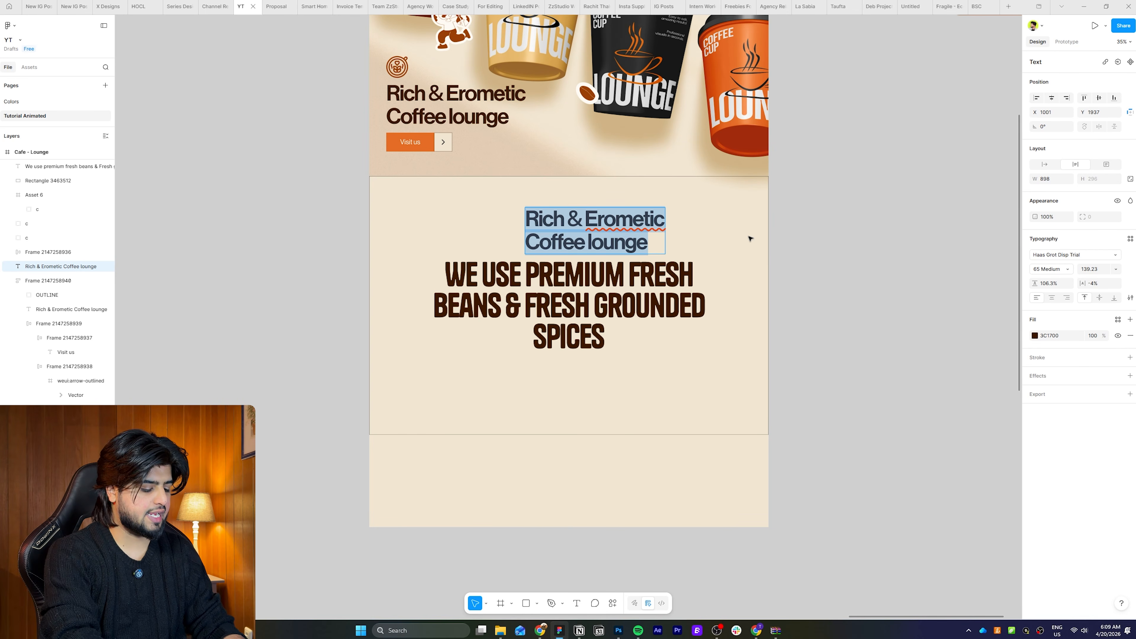
pyautogui.write('About us')
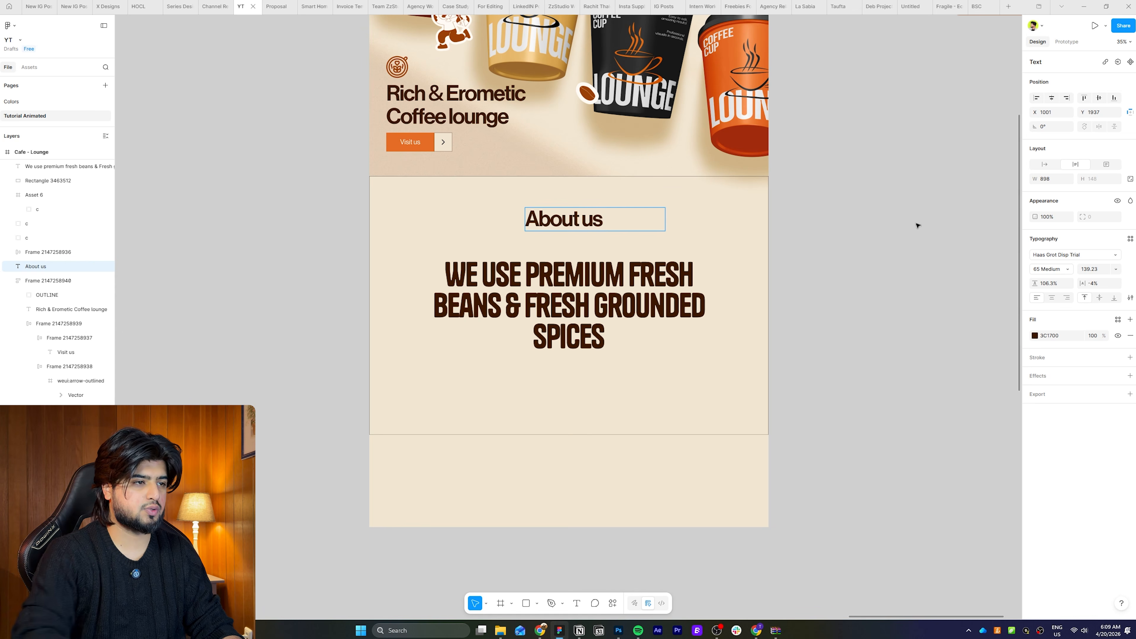
# - Restyle the "About us" label as uppercase with font size 34, 12% letter spacing and automatic width
pyautogui.hotkey('ctrl', 'a')
pyautogui.moveTo(1081, 270); pyautogui.dragTo(1049, 271)
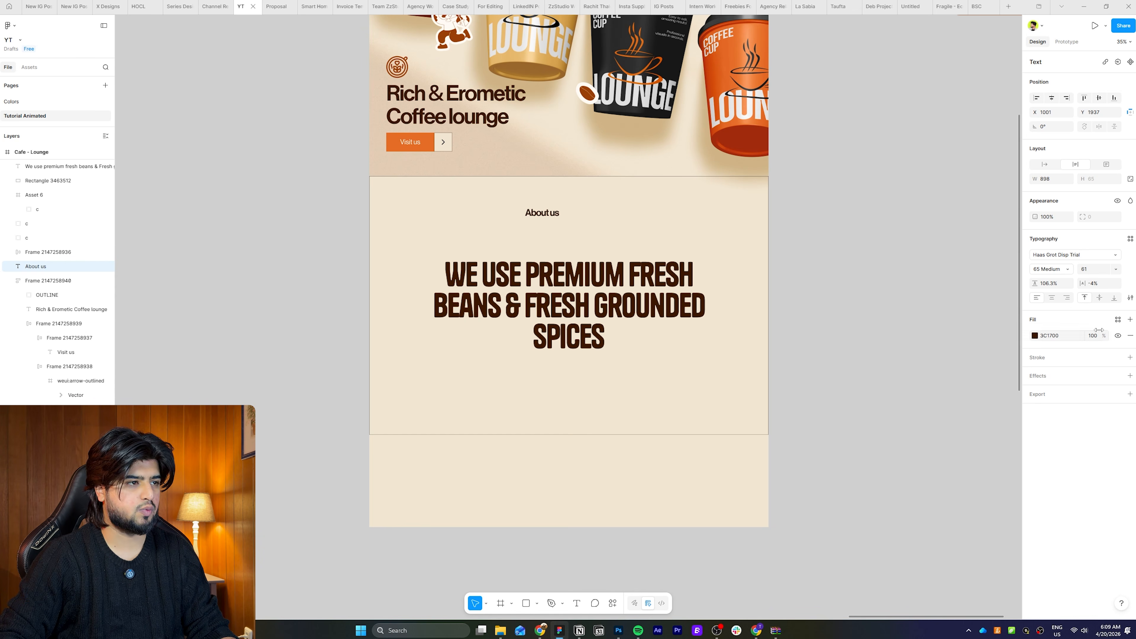
pyautogui.click(1130, 298)
pyautogui.click(978, 408)
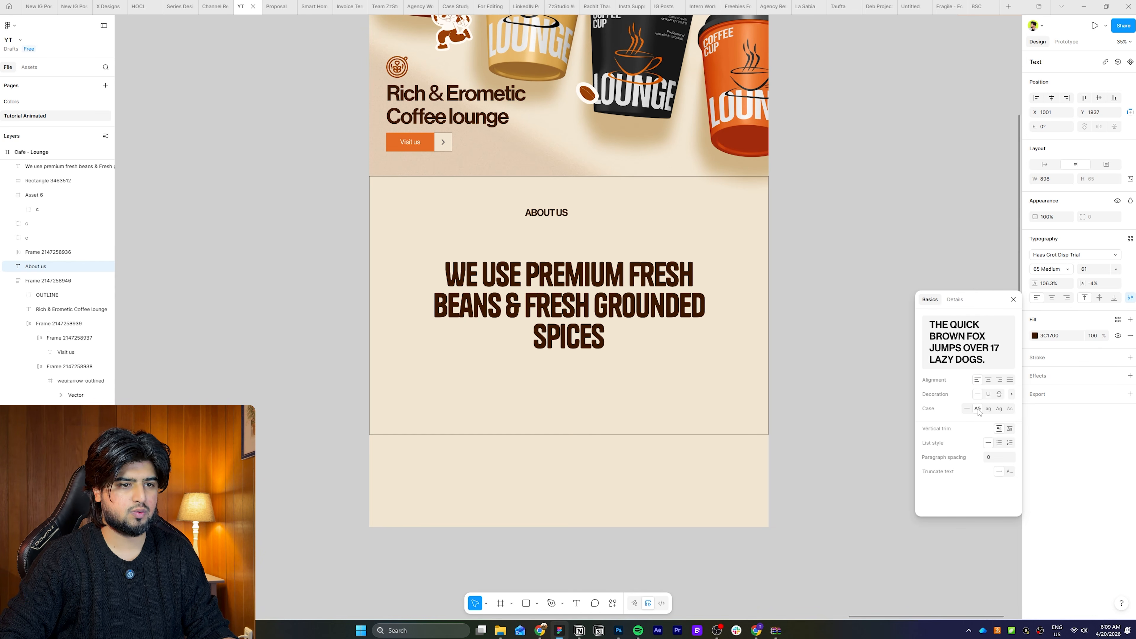
pyautogui.click(1014, 300)
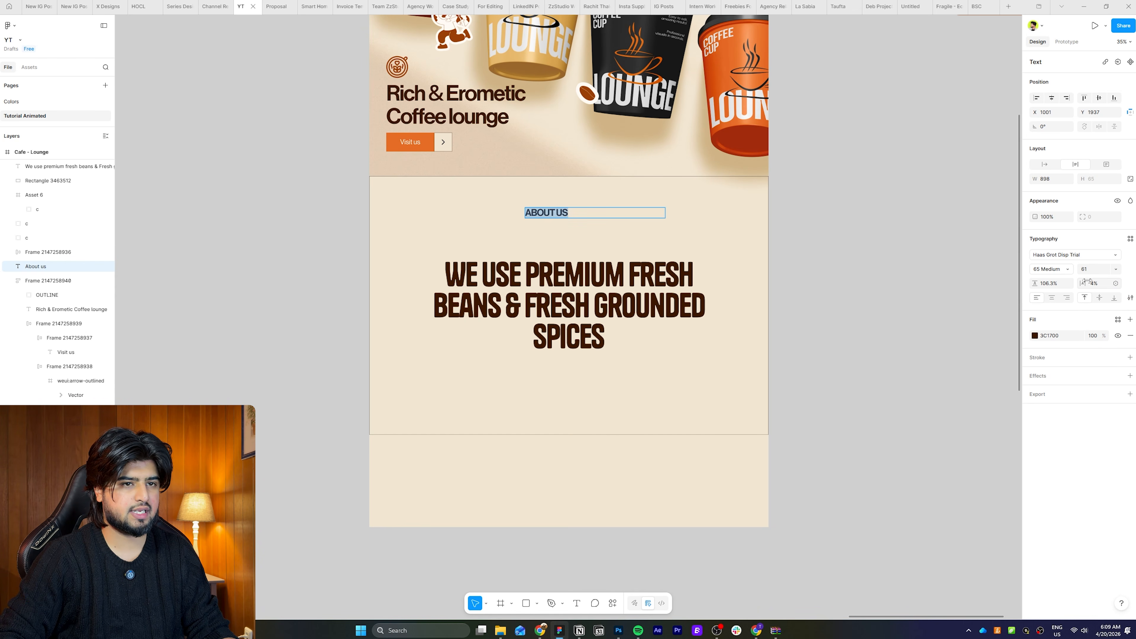
pyautogui.moveTo(1087, 280); pyautogui.dragTo(1105, 281)
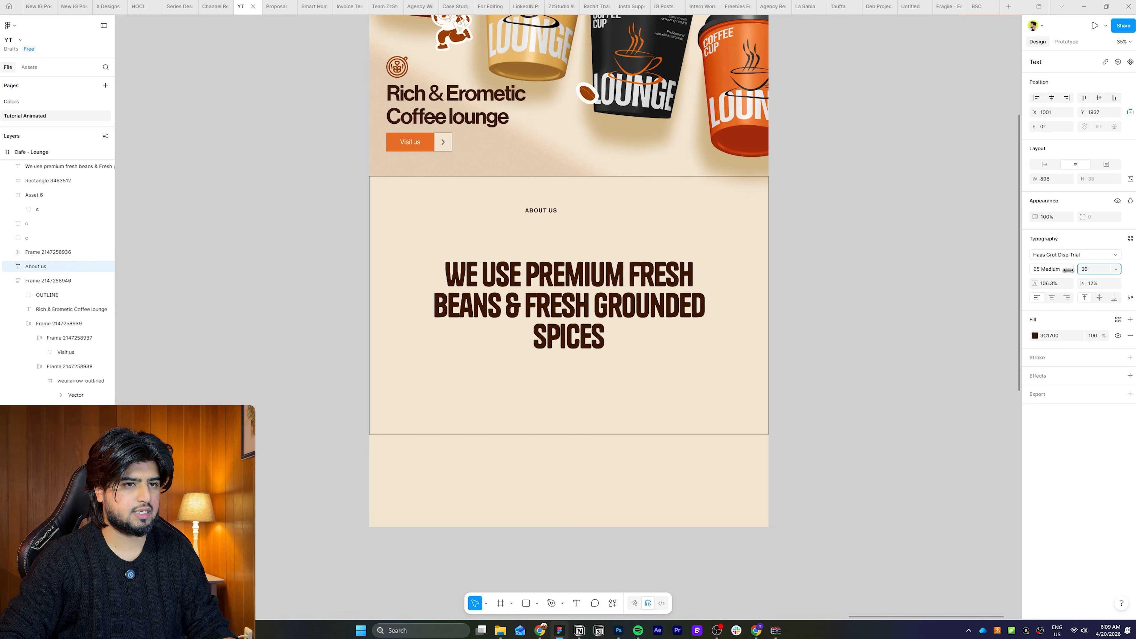
pyautogui.click(1044, 164)
# - Centre the "About us" label above the heading and colour it with the orange sampled from the Visit us button
pyautogui.moveTo(546, 212); pyautogui.dragTo(574, 224)
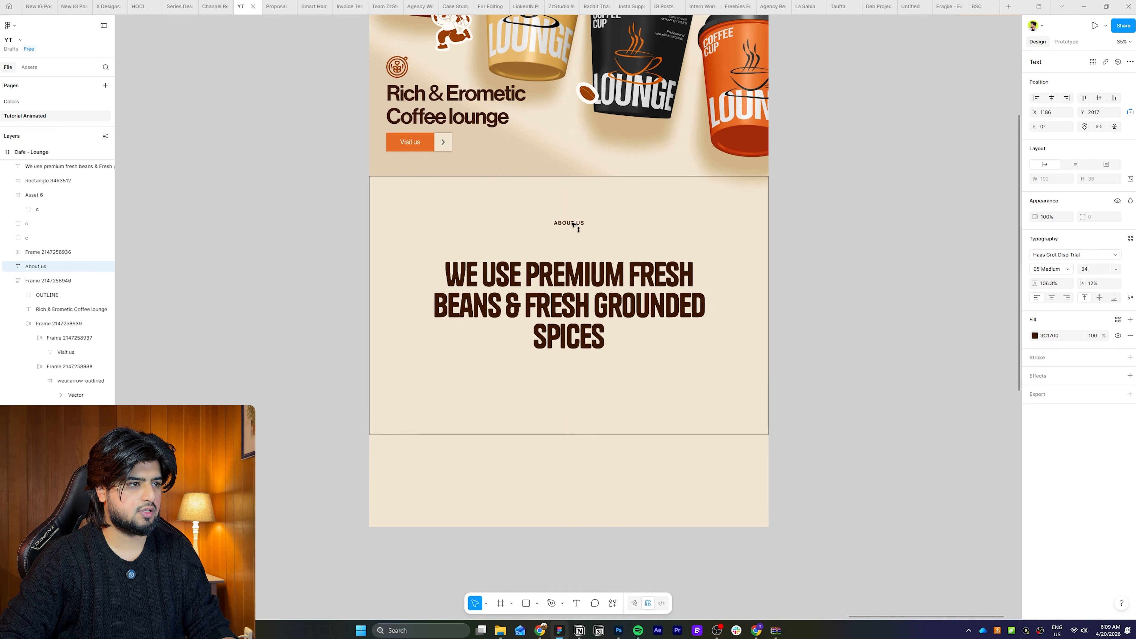
pyautogui.click(1035, 336)
pyautogui.click(928, 481)
pyautogui.click(425, 146)
pyautogui.click(885, 258)
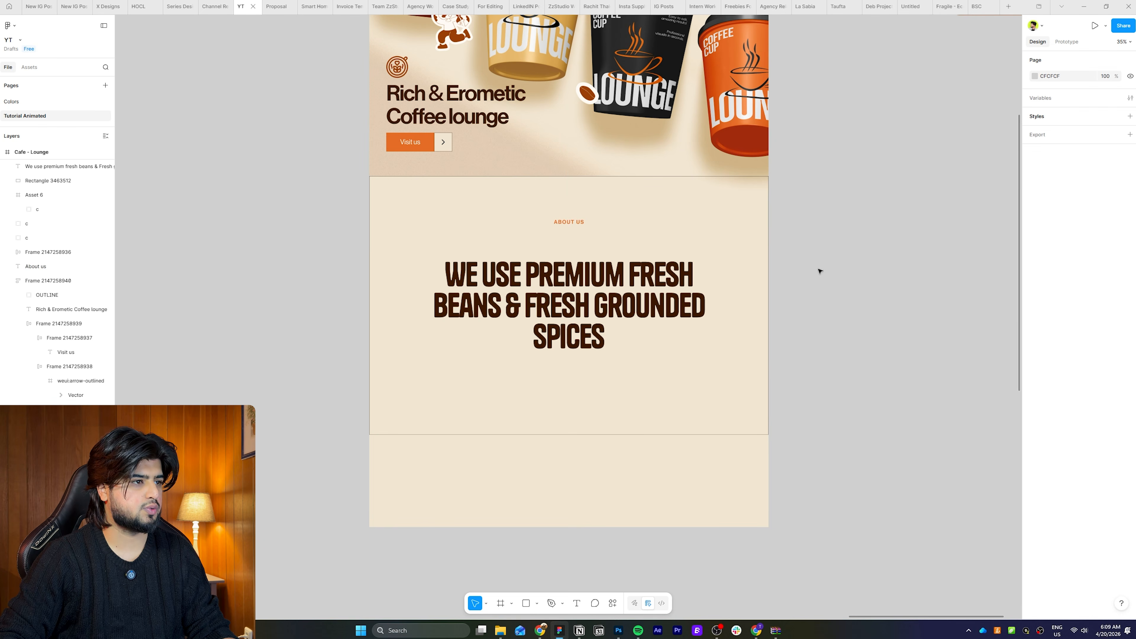
# - Copy the round coffee badge from the hero and paste it into the frame beside the "About us" label
pyautogui.doubleClick(401, 64)
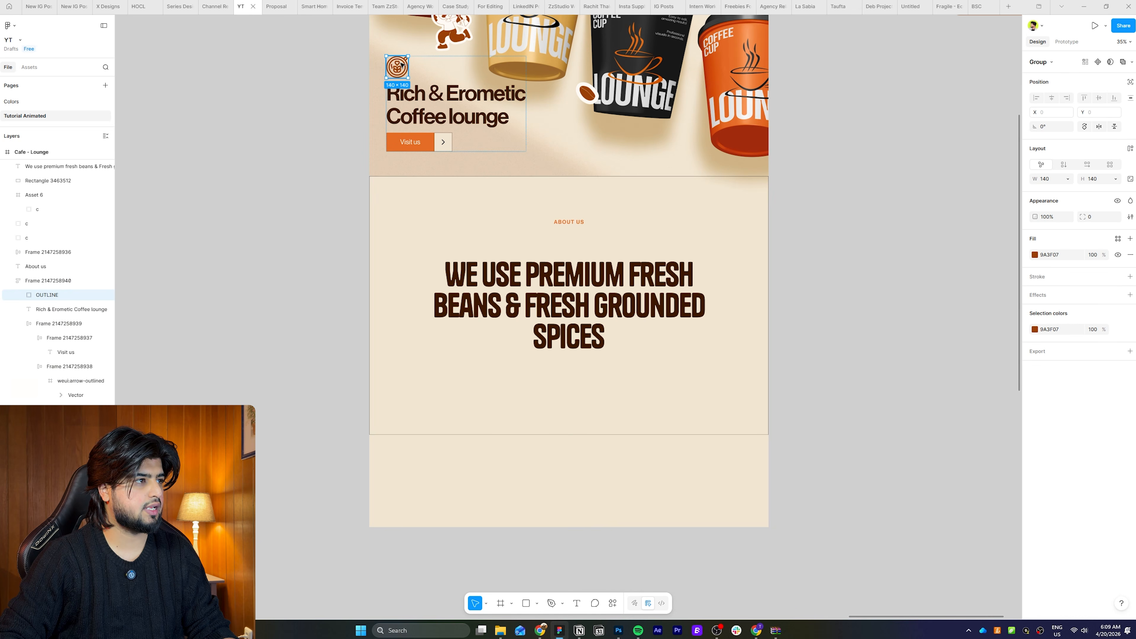
pyautogui.click(541, 219)
pyautogui.click(536, 221)
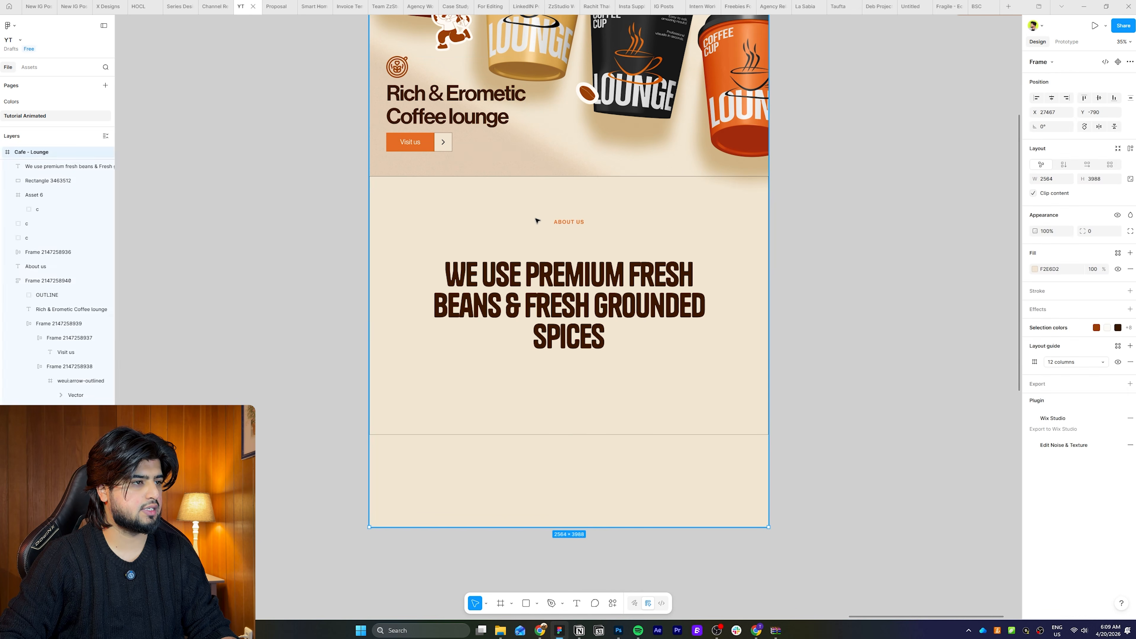
pyautogui.hotkey('ctrl', 'v')
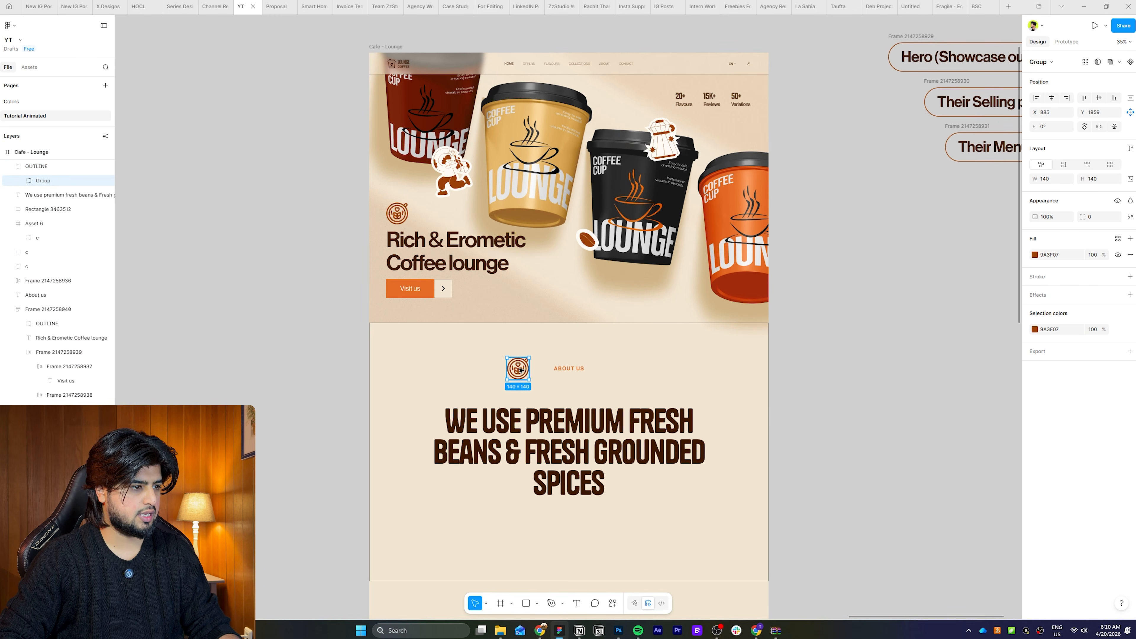
# - Duplicate the pasted badge's heart and leaf shapes next to "About us" and scale the copies to about 26 × 40
pyautogui.doubleClick(519, 368)
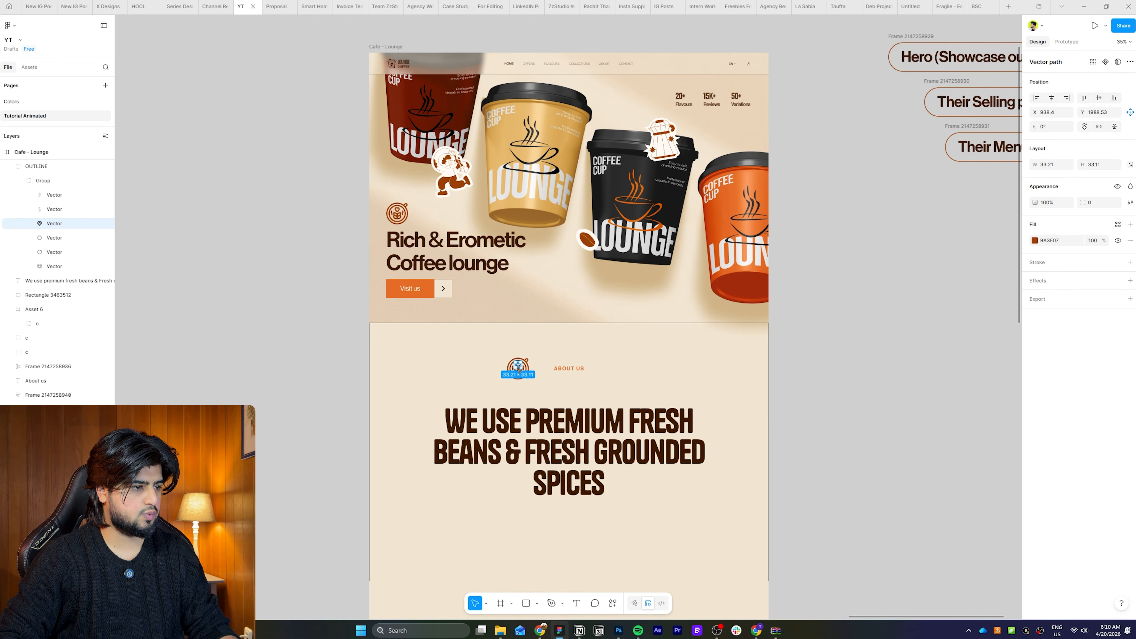
pyautogui.scroll(5, 524, 369)
pyautogui.keyDown('shift'); pyautogui.click(498, 355); pyautogui.keyUp('shift')
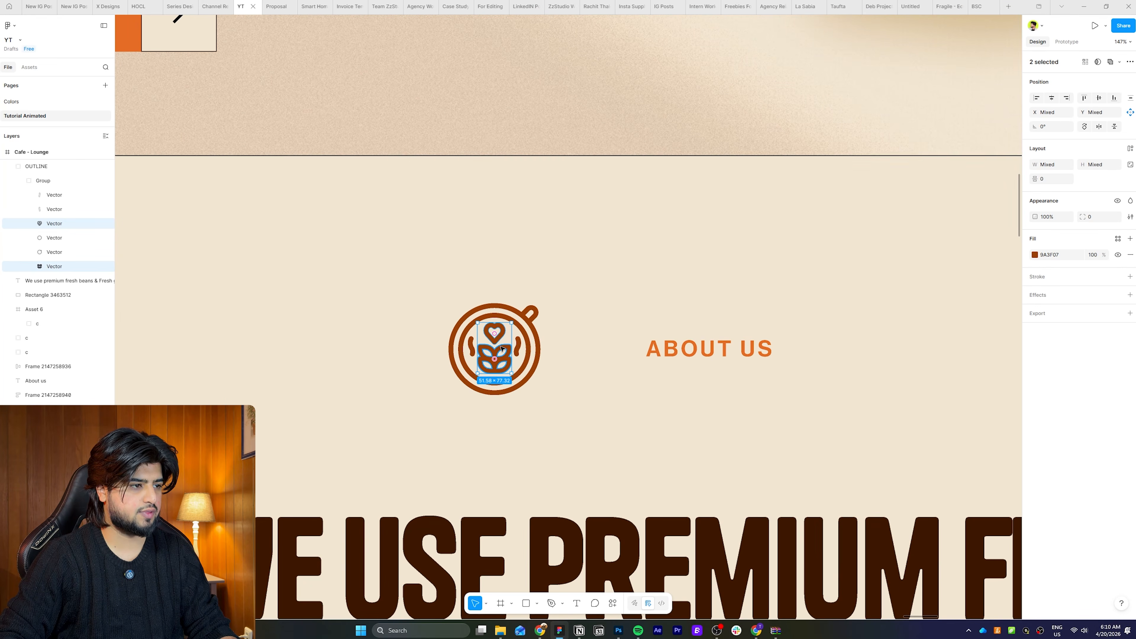
pyautogui.moveTo(512, 353); pyautogui.dragTo(622, 349)
pyautogui.press('k')
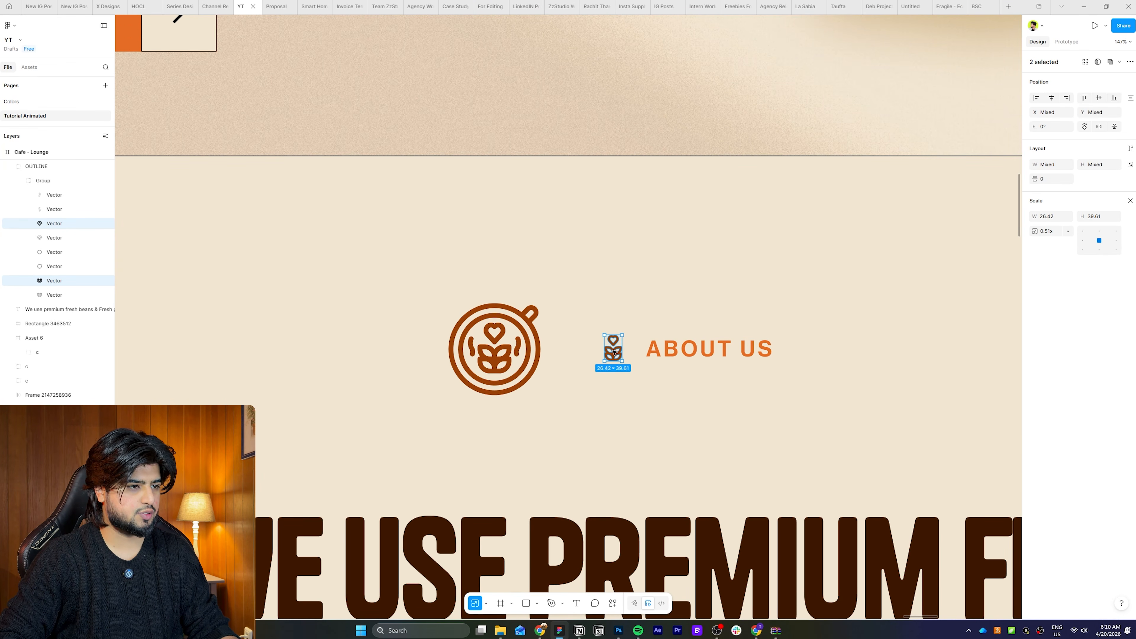
pyautogui.keyDown('shift'); pyautogui.click(670, 352); pyautogui.keyUp('shift')
pyautogui.hotkey('shift', 'a')
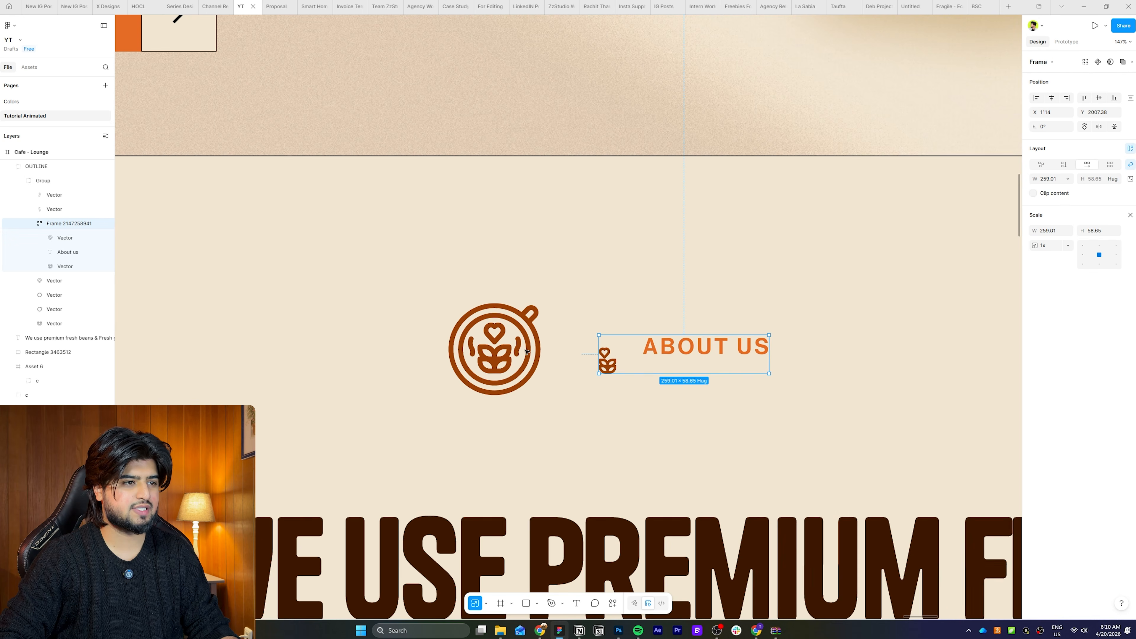
pyautogui.hotkey('ctrl', 'z')
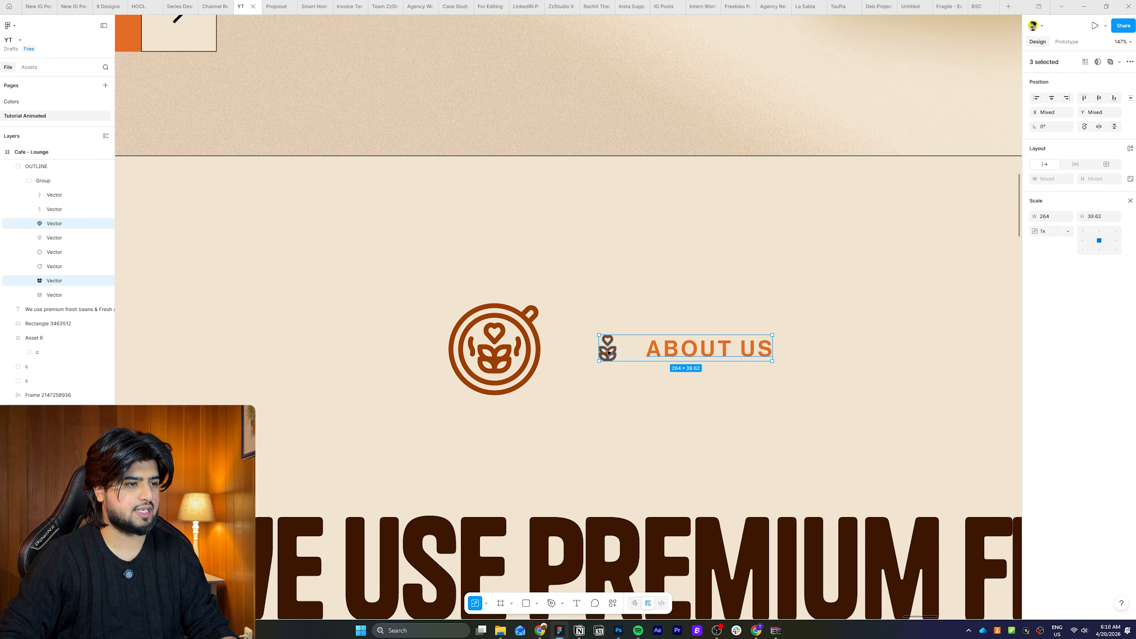
# - Combine the small heart and leaf shapes into one frame and put it in an auto layout with the "About us" label
pyautogui.click(608, 352)
pyautogui.keyDown('shift'); pyautogui.click(608, 340); pyautogui.keyUp('shift')
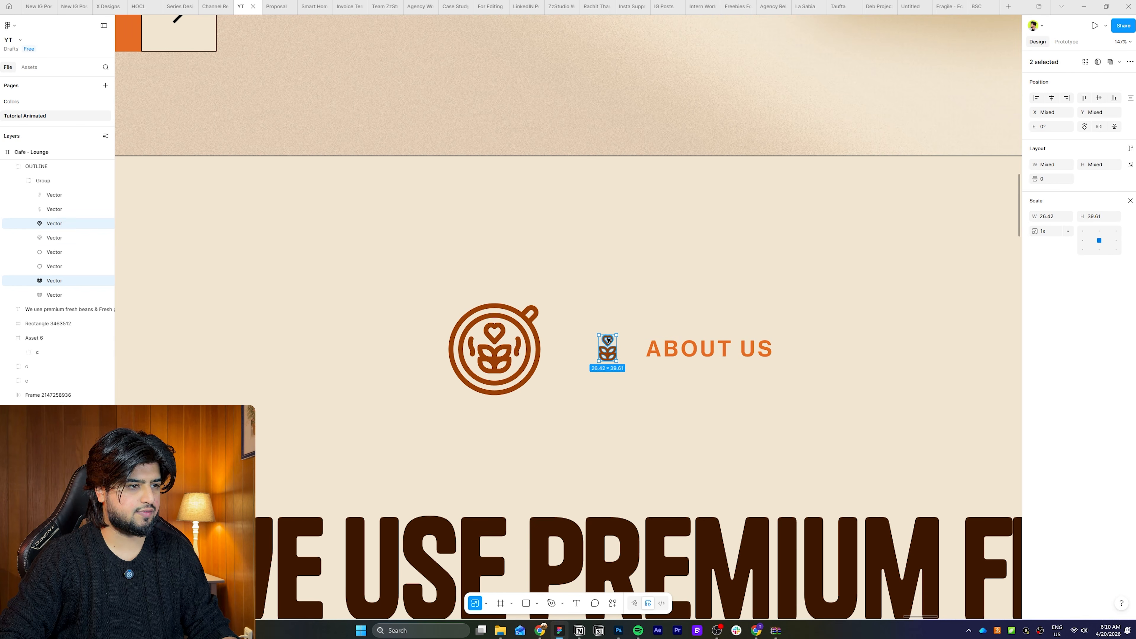
pyautogui.rightClick(608, 341)
pyautogui.click(633, 430)
pyautogui.keyDown('shift'); pyautogui.click(679, 352); pyautogui.keyUp('shift')
pyautogui.hotkey('shift', 'a')
# - Delete the leftover round badge copy beside the "About us" label
pyautogui.click(505, 356)
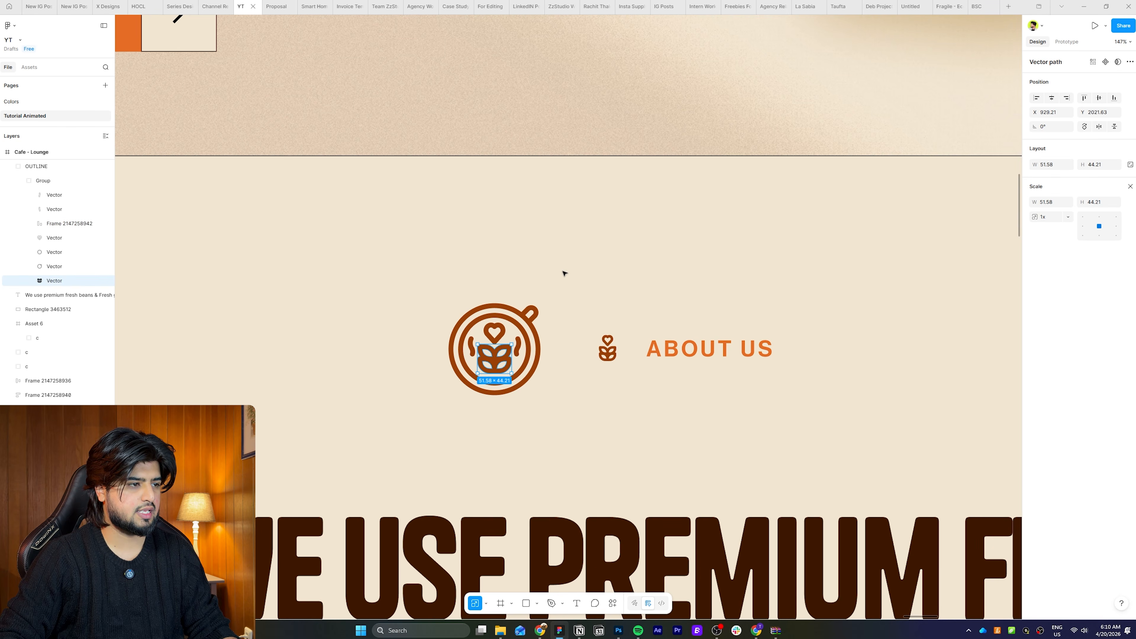
pyautogui.moveTo(564, 274); pyautogui.dragTo(443, 417)
pyautogui.press('Delete')
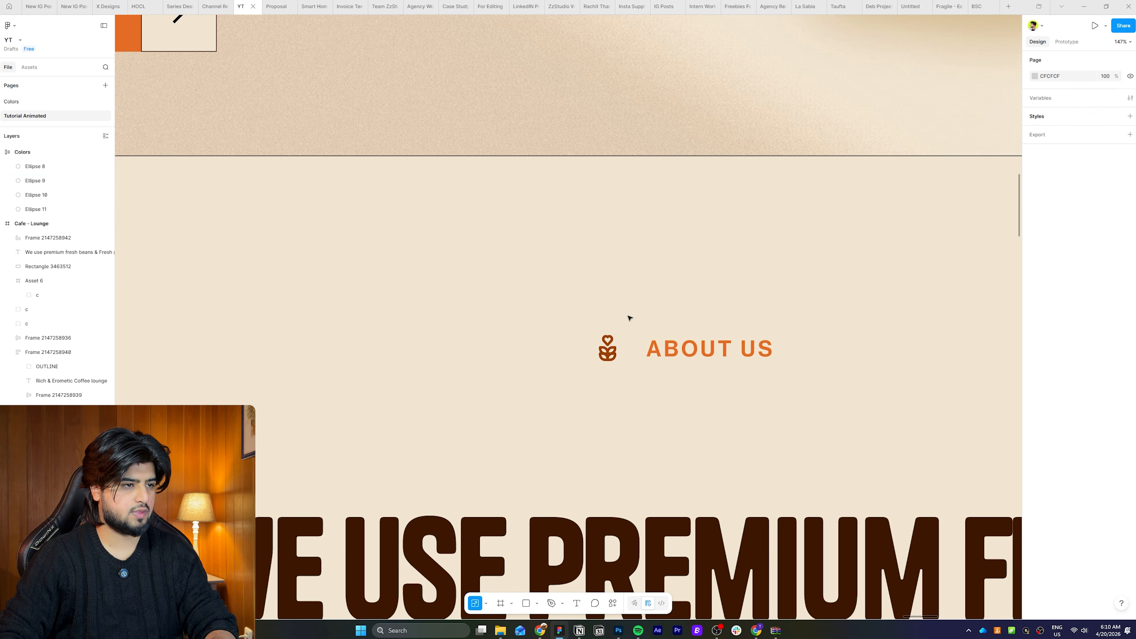
# - Recolour the small heart and leaf icon to the same orange as the "About us" label
pyautogui.scroll(-10, 628, 318)
pyautogui.click(540, 319)
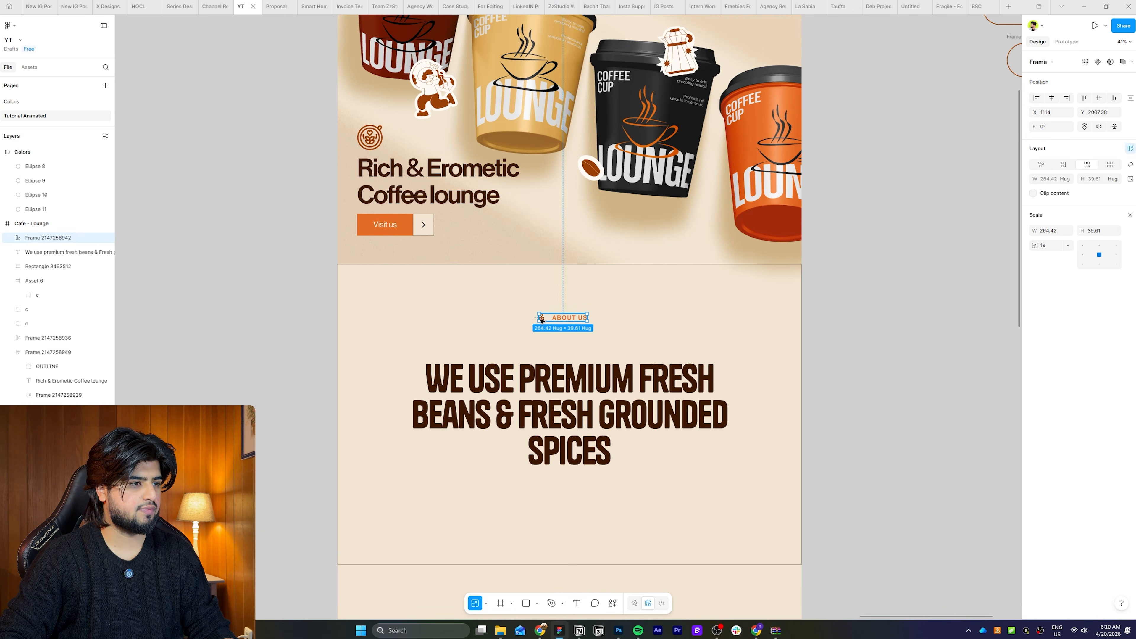
pyautogui.click(541, 319)
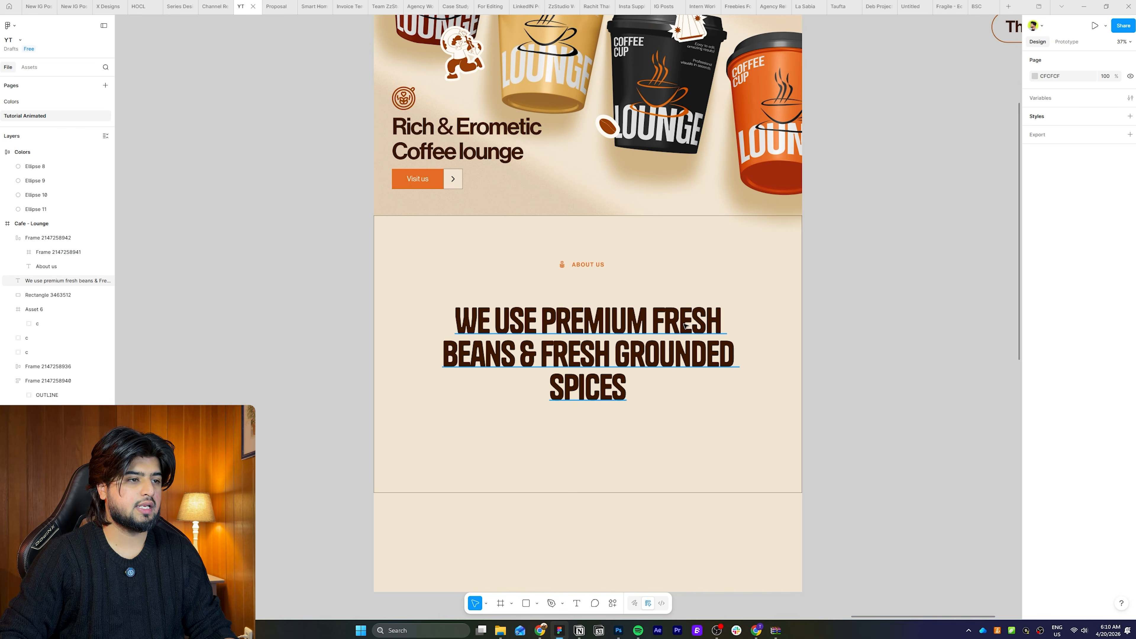
pyautogui.moveTo(752, 342); pyautogui.dragTo(741, 310)
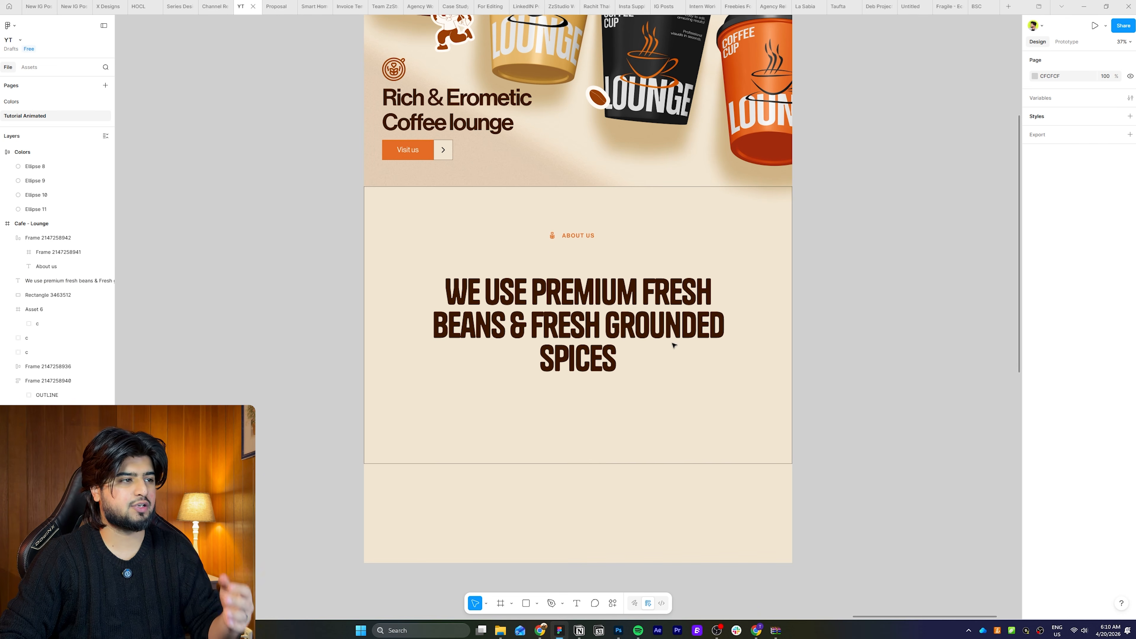
# - Shorten the large heading to "We use premium", fit its box to the text and move it left to X 398
pyautogui.doubleClick(667, 322)
pyautogui.moveTo(642, 290); pyautogui.dragTo(788, 348)
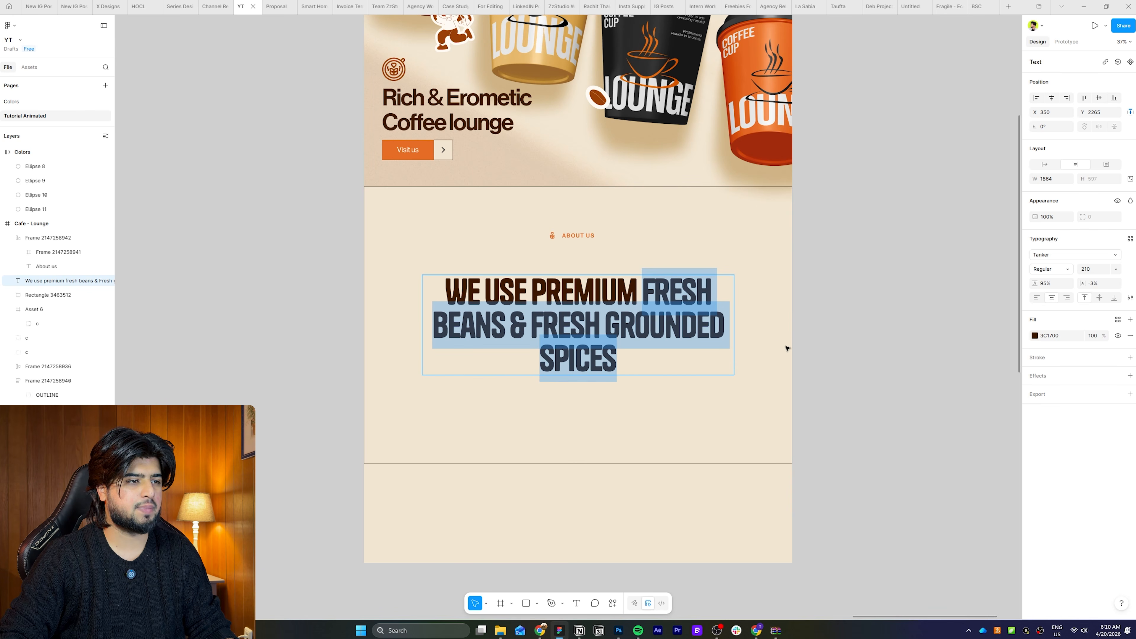
pyautogui.press('BackSpace')
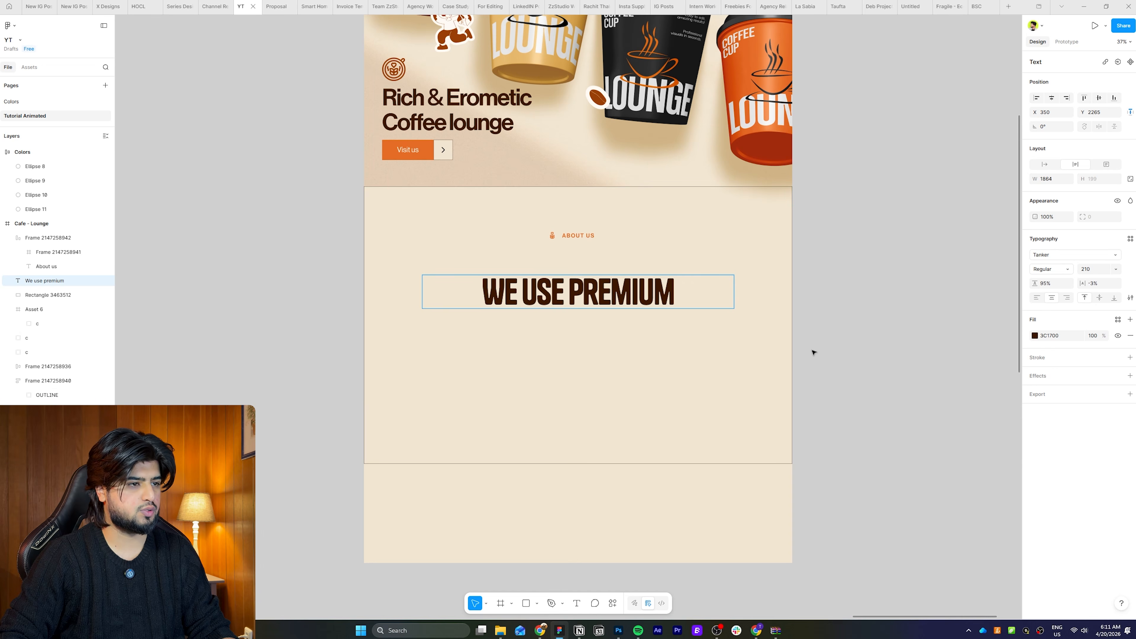
pyautogui.press('BackSpace')
pyautogui.write('M')
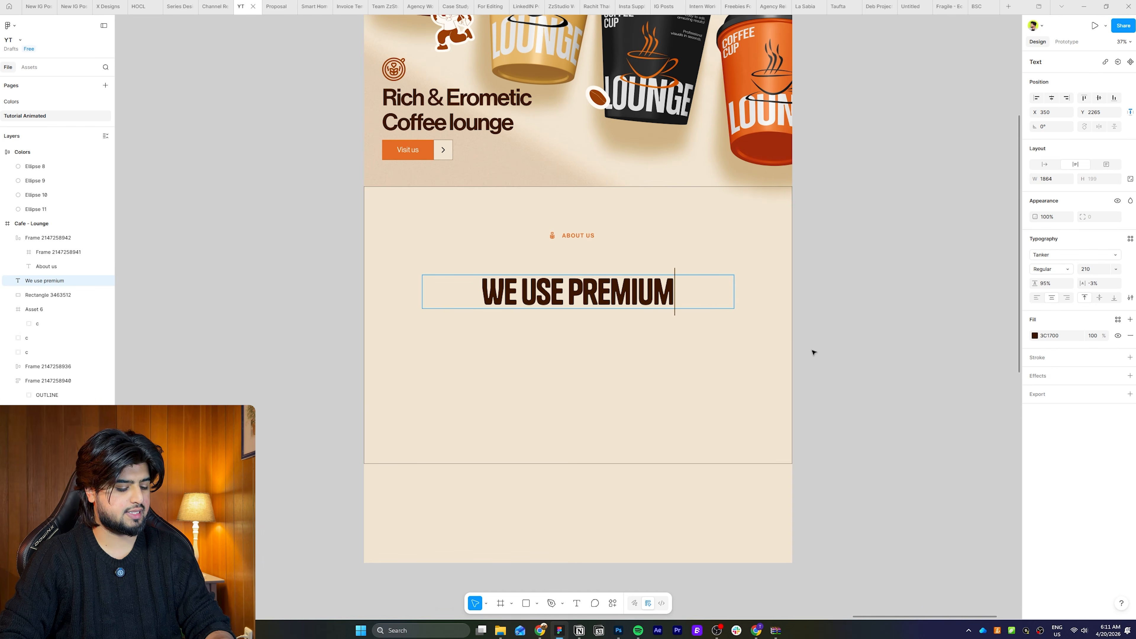
pyautogui.moveTo(599, 294); pyautogui.dragTo(548, 294)
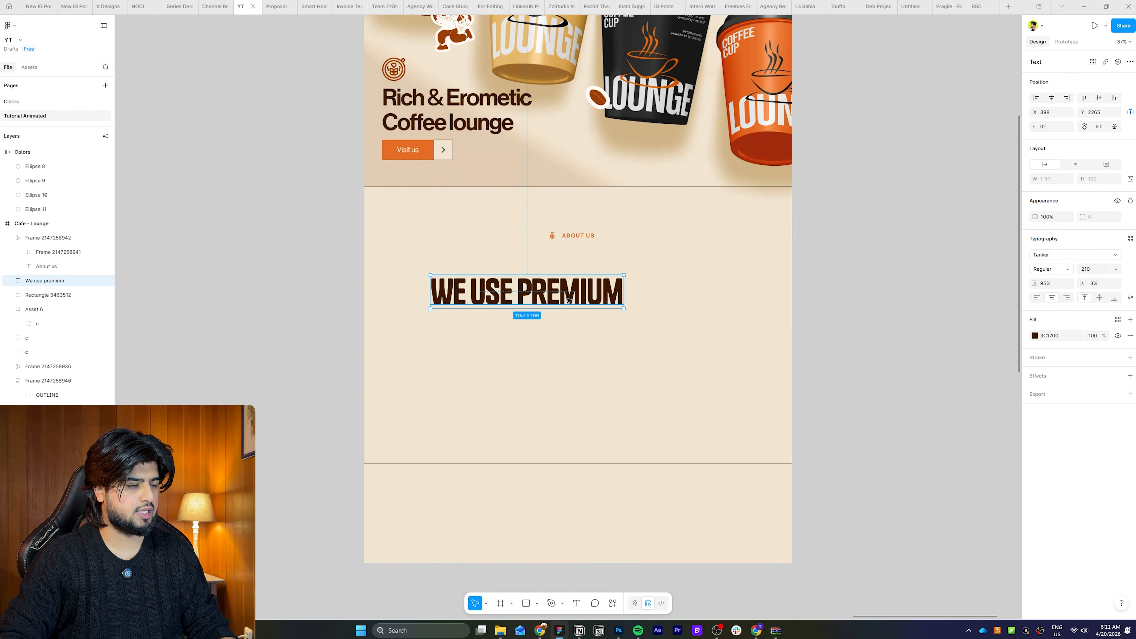
# - Add a grey 7C7C7C pill frame of about 567 × 171 with corner radius 95 beside "We use premium"
pyautogui.press('f')
pyautogui.moveTo(630, 276); pyautogui.dragTo(726, 304)
pyautogui.moveTo(726, 304); pyautogui.dragTo(725, 305)
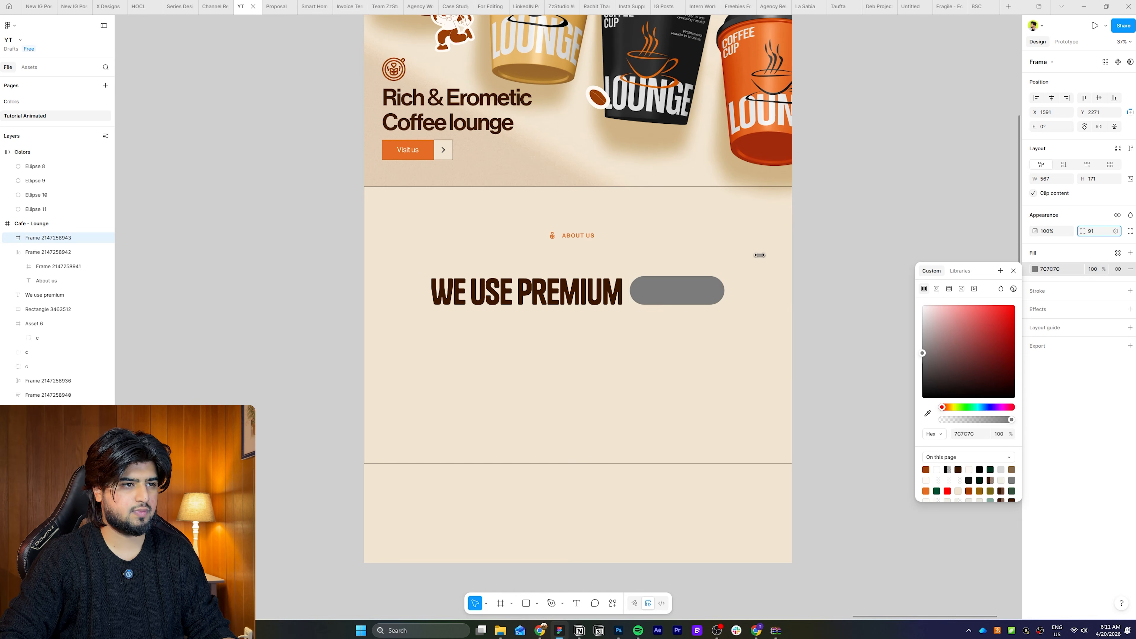
pyautogui.click(723, 296)
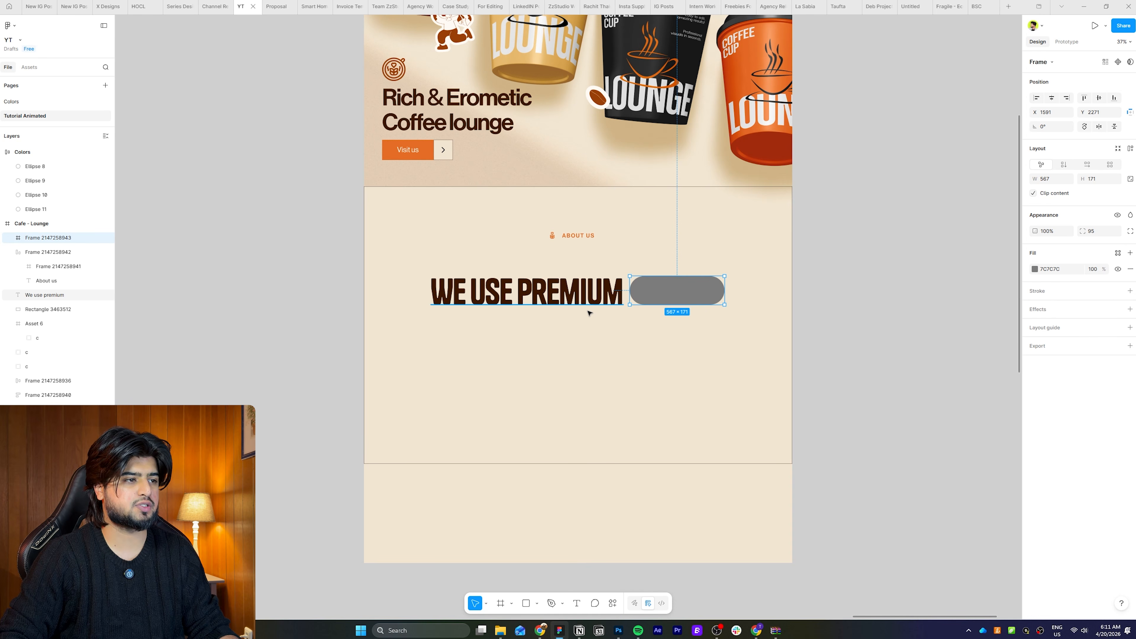
# - Duplicate "We use premium" directly below, change the copy to "fresh beans & Fresh" and shift it under the first line
pyautogui.click(555, 297)
pyautogui.keyDown('alt'); pyautogui.moveTo(553, 296); pyautogui.dragTo(554, 332); pyautogui.keyUp('alt')
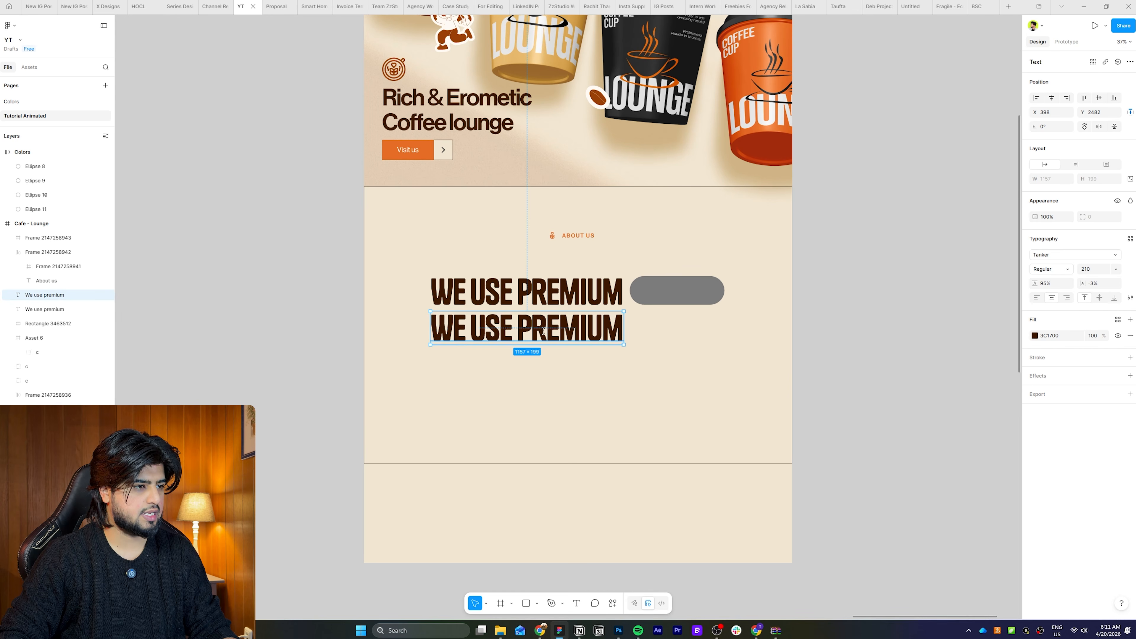
pyautogui.doubleClick(553, 333)
pyautogui.press('super+period')
pyautogui.click(515, 393)
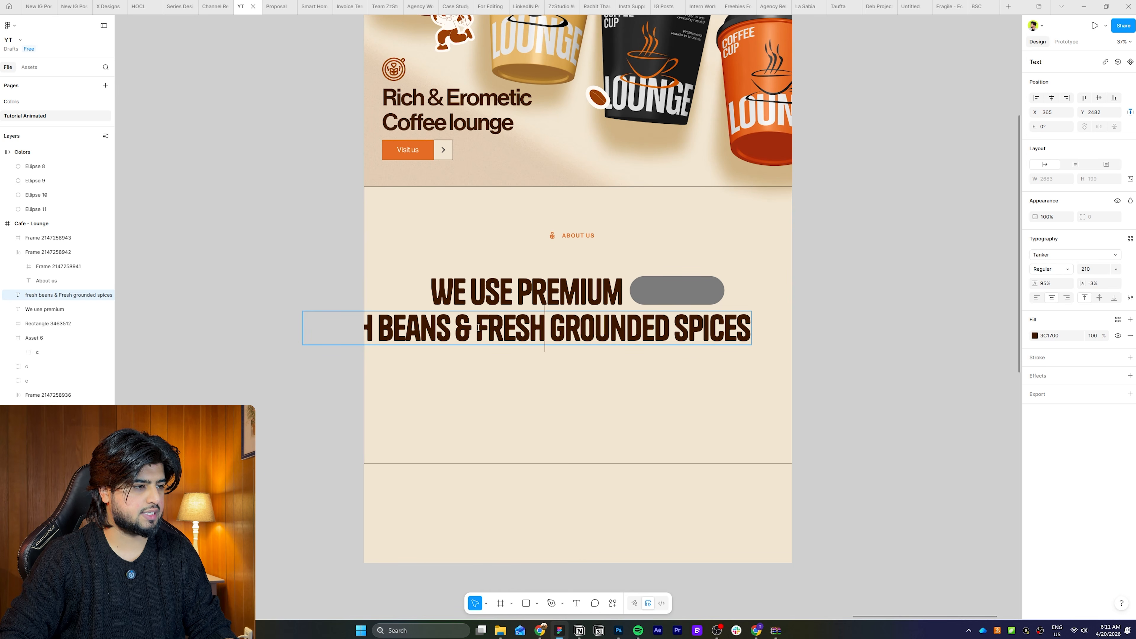
pyautogui.moveTo(550, 330); pyautogui.dragTo(881, 343)
pyautogui.hotkey('ctrl', 'x')
pyautogui.moveTo(626, 329); pyautogui.dragTo(662, 329)
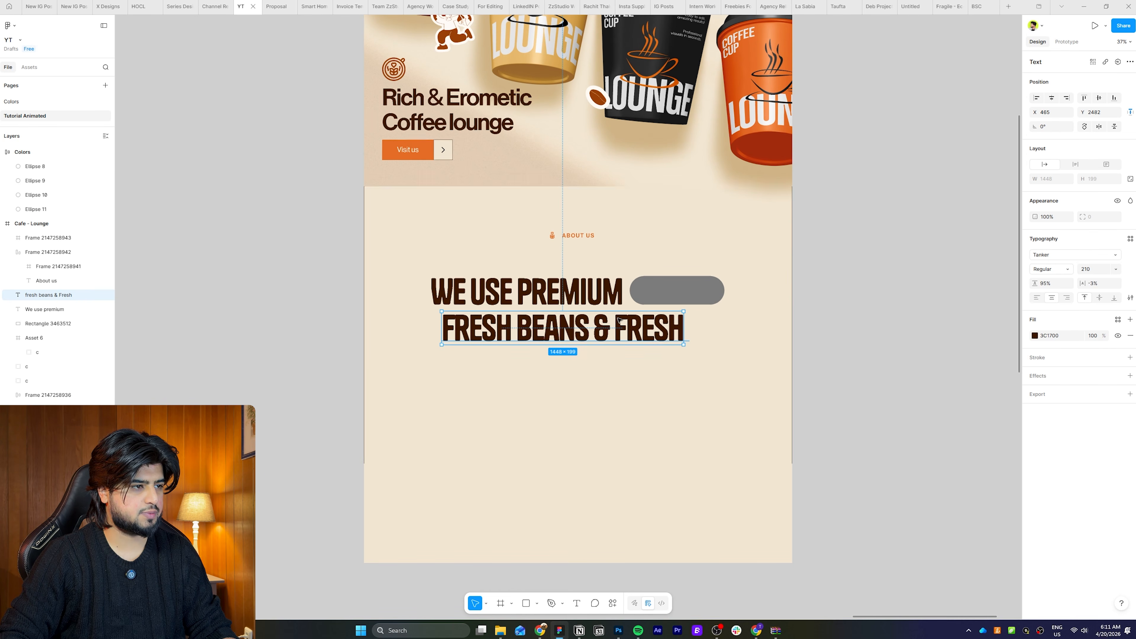
# - Narrow the grey pill to about 377 wide and shift it with "We use premium" to align with the second line
pyautogui.click(712, 290)
pyautogui.moveTo(724, 289); pyautogui.dragTo(692, 290)
pyautogui.keyDown('shift'); pyautogui.click(595, 293); pyautogui.keyUp('shift')
pyautogui.moveTo(651, 294); pyautogui.dragTo(663, 294)
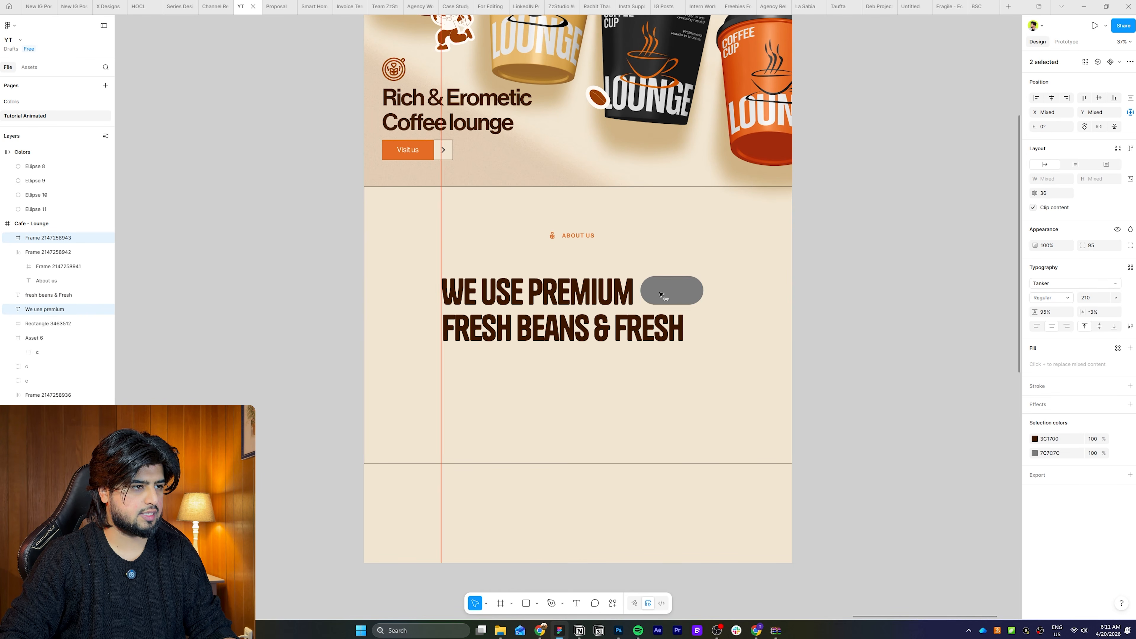
# - Nudge "fresh beans & Fresh" right and duplicate it below as a third line reading "grounded spices"
pyautogui.moveTo(580, 331); pyautogui.dragTo(587, 331)
pyautogui.keyDown('alt'); pyautogui.moveTo(587, 331); pyautogui.dragTo(655, 366); pyautogui.keyUp('alt')
pyautogui.doubleClick(587, 362)
pyautogui.hotkey('ctrl', 'v')
# - Duplicate the grey pill and place the copy in front of "grounded spices"
pyautogui.click(672, 291)
pyautogui.keyDown('alt'); pyautogui.moveTo(672, 292); pyautogui.dragTo(666, 390); pyautogui.keyUp('alt')
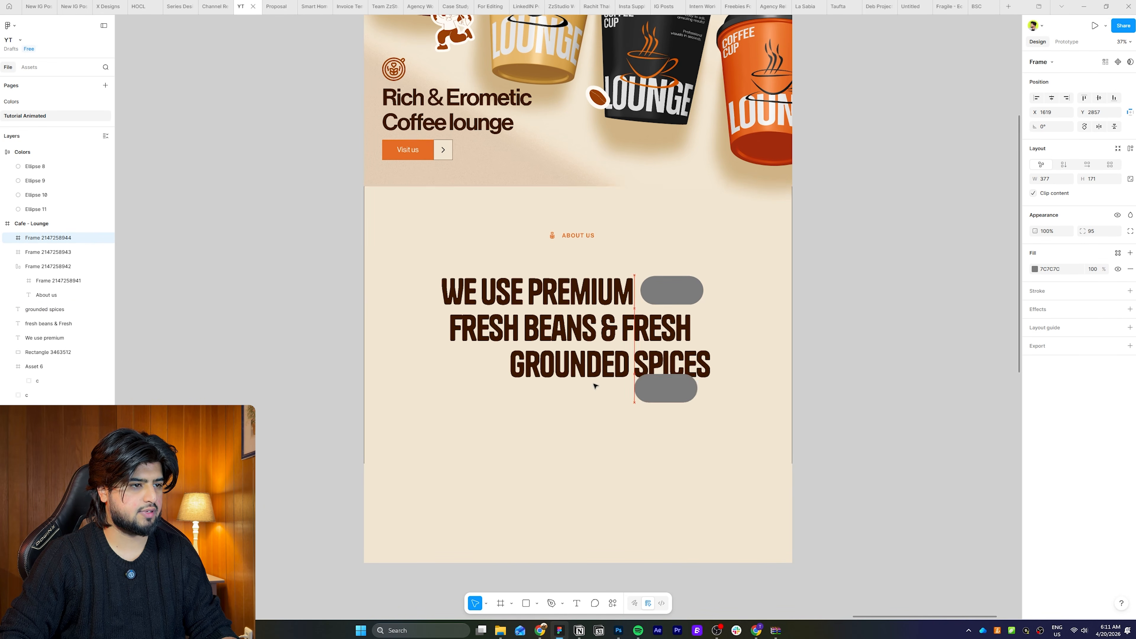
pyautogui.keyDown('alt'); pyautogui.moveTo(594, 386); pyautogui.dragTo(471, 364); pyautogui.keyUp('alt')
# - Open the Unsplash plugin for the pill beside "We use premium" and search for "coffee"
pyautogui.rightClick(675, 283)
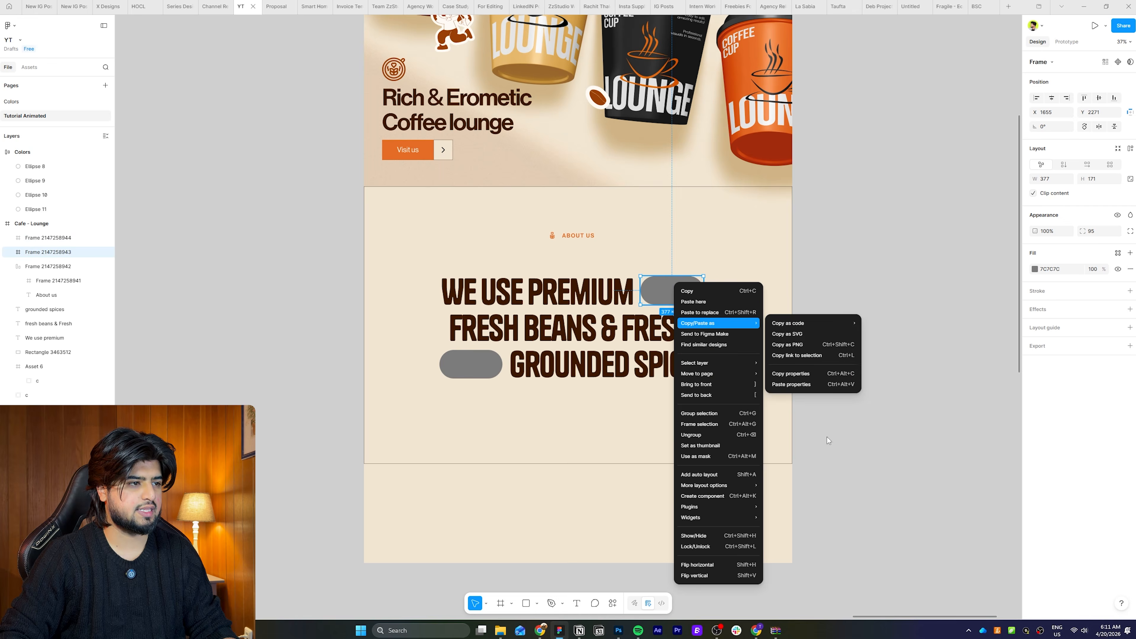
pyautogui.moveTo(738, 507)
pyautogui.click(847, 384)
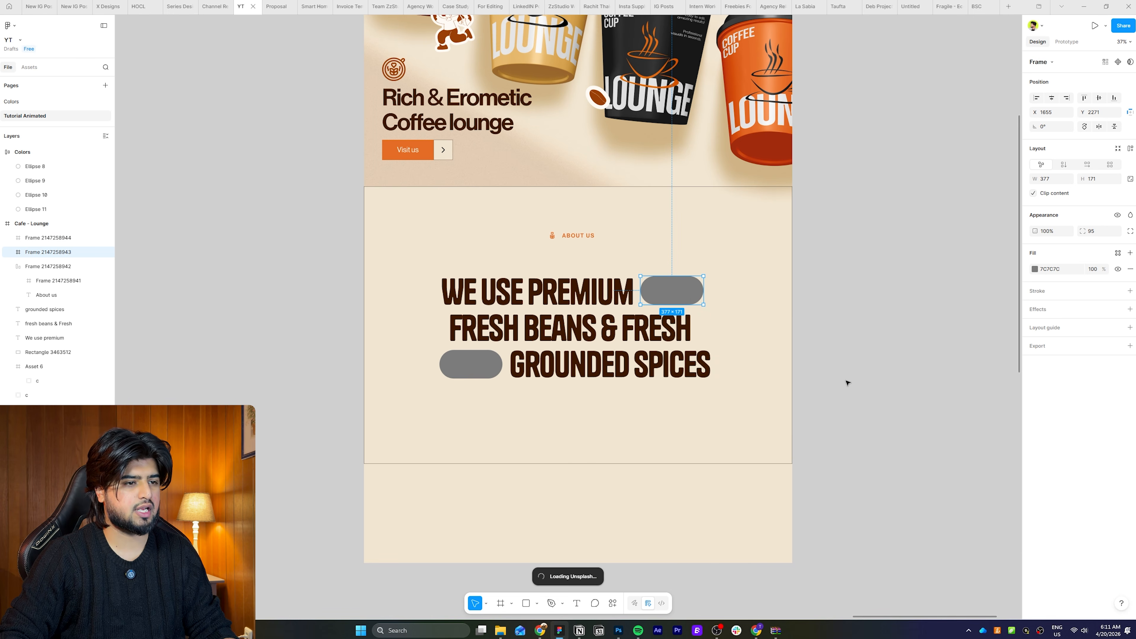
pyautogui.click(944, 101)
pyautogui.write('coffee')
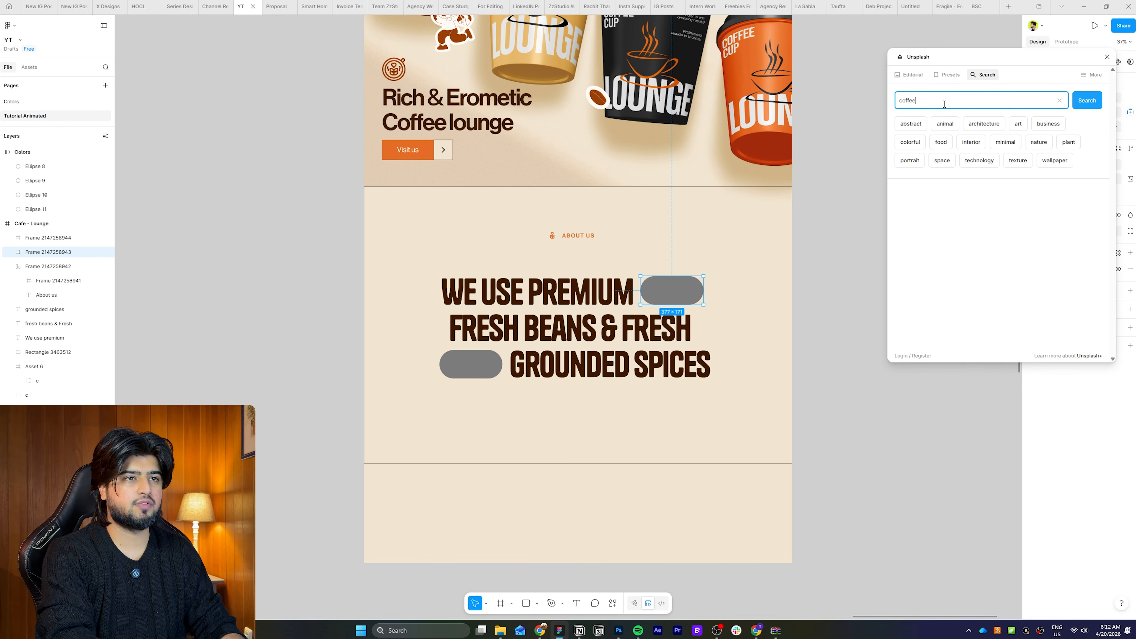
pyautogui.press('Return')
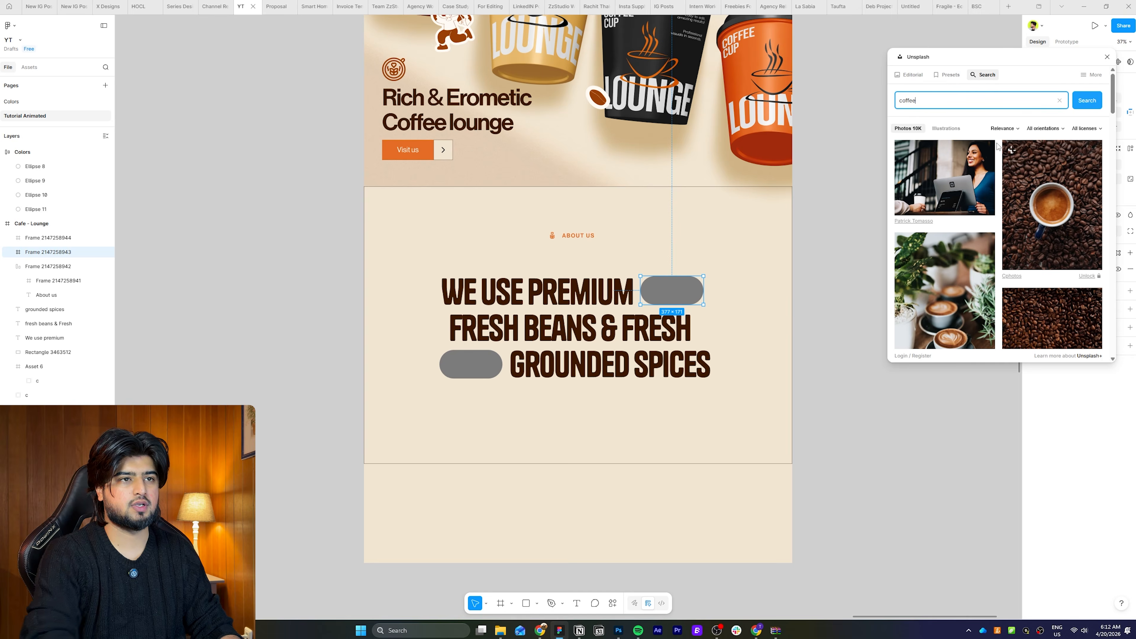
# - Try several coffee photos in the first-line pill and settle on the latte cup surrounded by coffee beans
pyautogui.scroll(-2, 1045, 205)
pyautogui.click(1045, 205)
pyautogui.scroll(-5, 1024, 224)
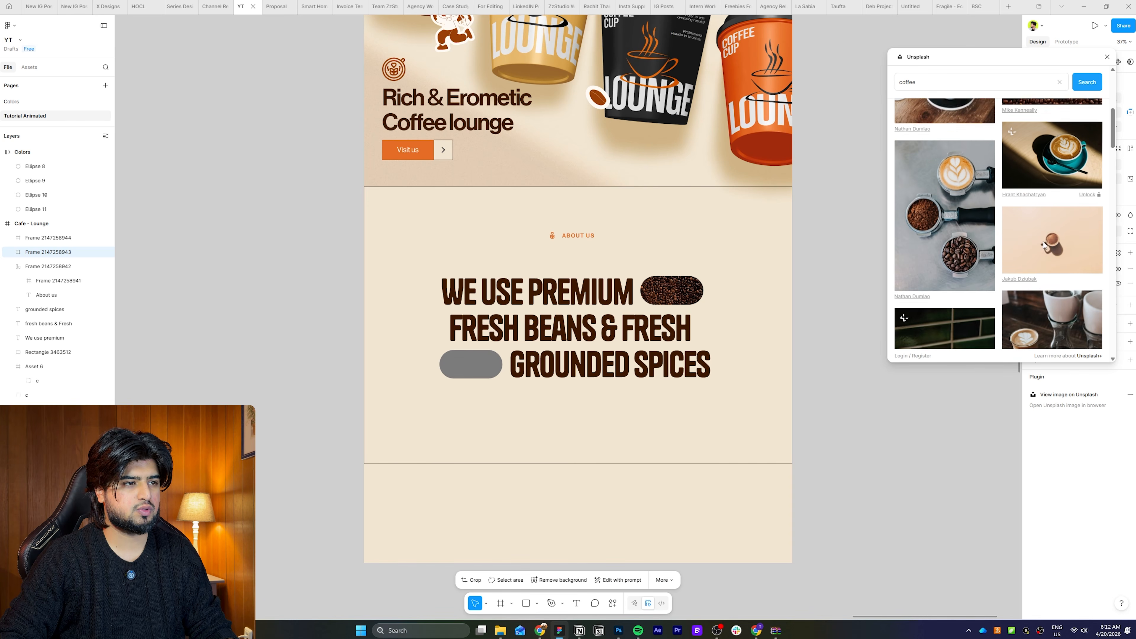
pyautogui.click(1006, 234)
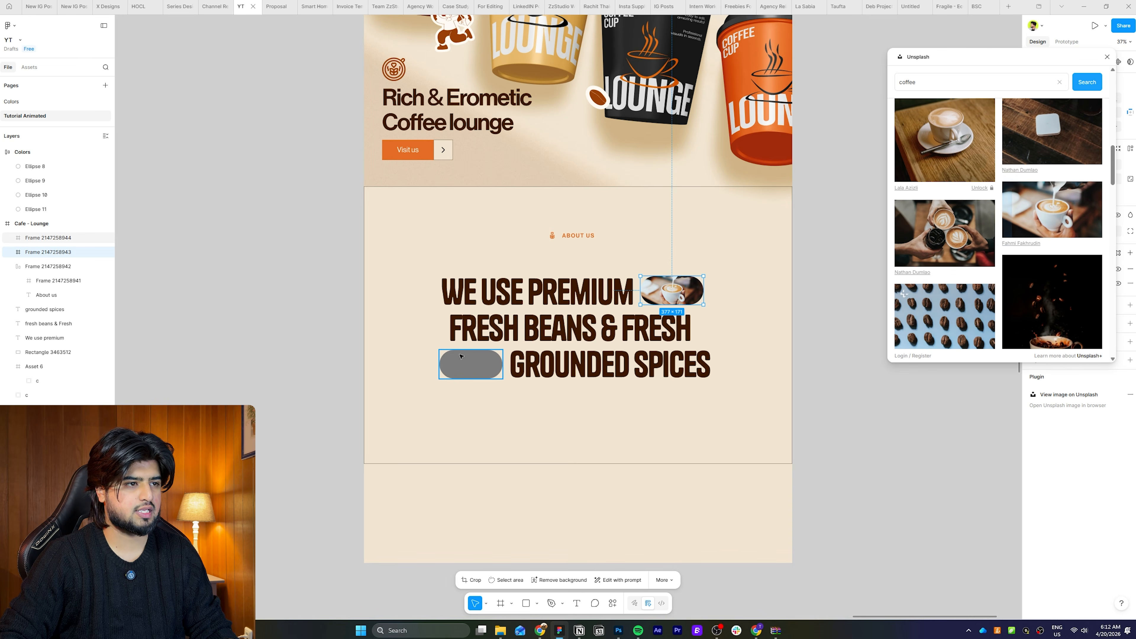
pyautogui.scroll(-5, 998, 224)
pyautogui.click(944, 210)
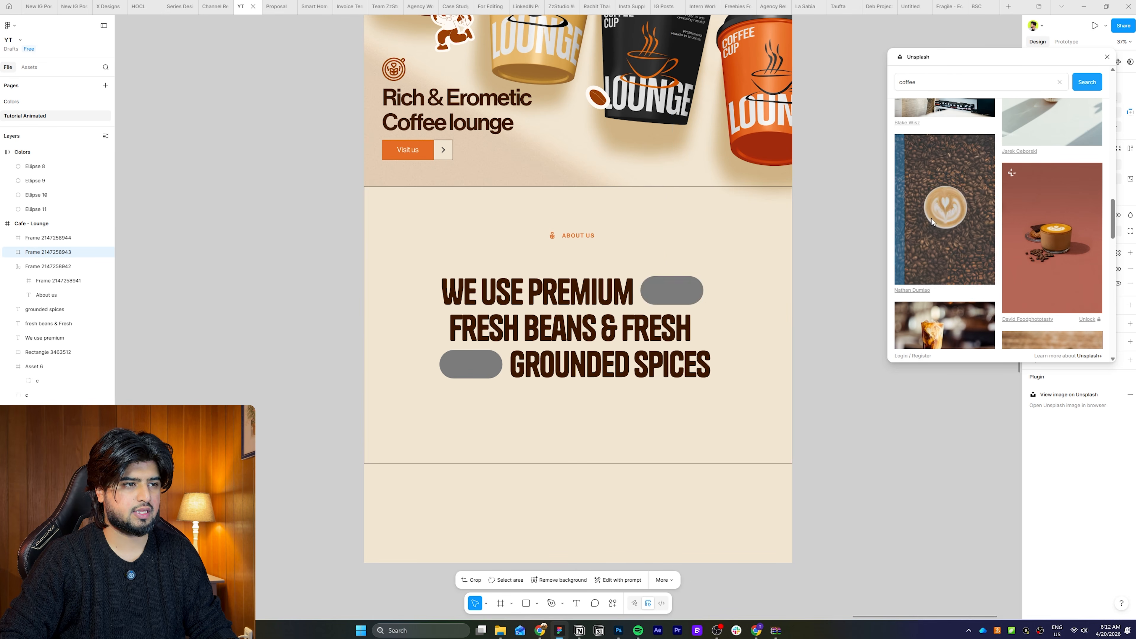
# - Fill the pill before "grounded spices" with the dark coffee cup and saucer photo and close Unsplash
pyautogui.click(470, 364)
pyautogui.scroll(-5, 1034, 263)
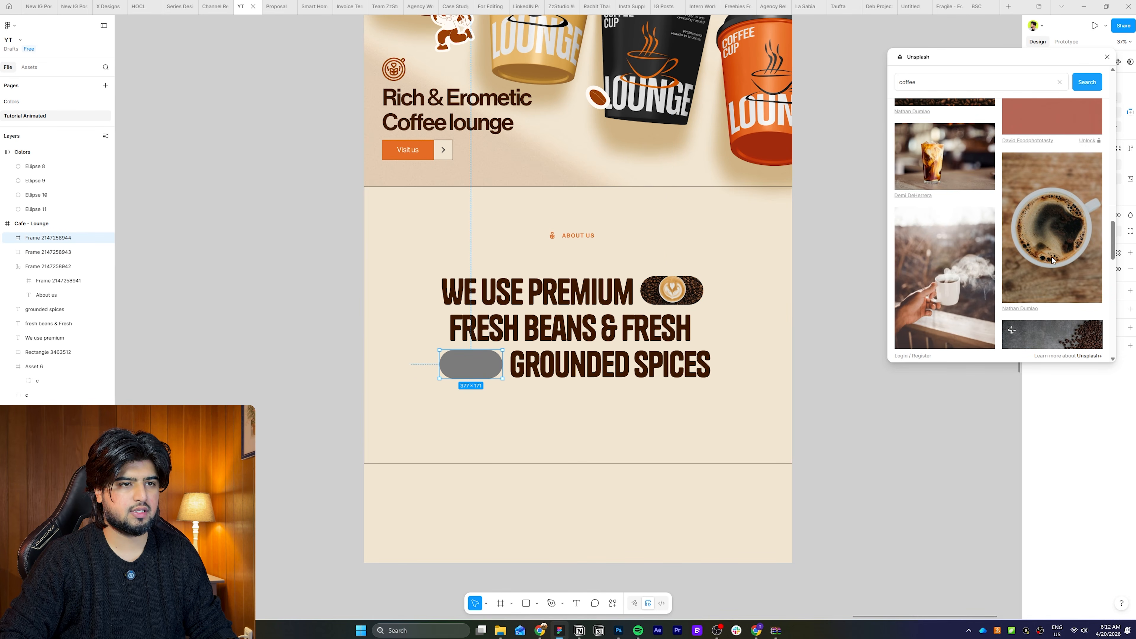
pyautogui.scroll(-3, 1034, 264)
pyautogui.scroll(-5, 1034, 264)
pyautogui.click(949, 166)
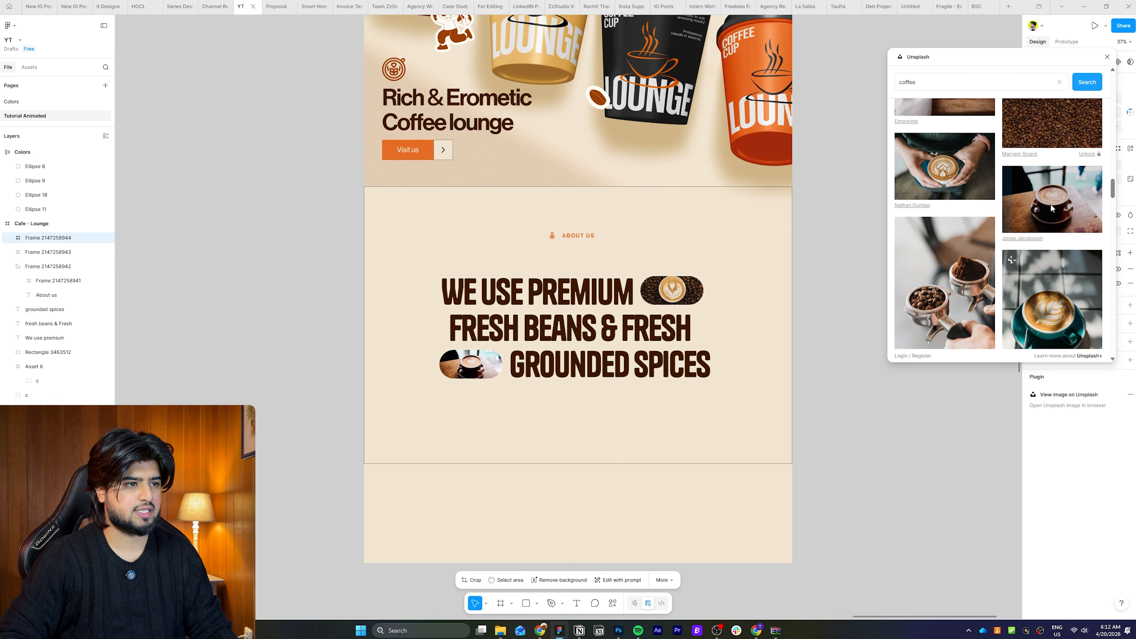
pyautogui.click(1107, 57)
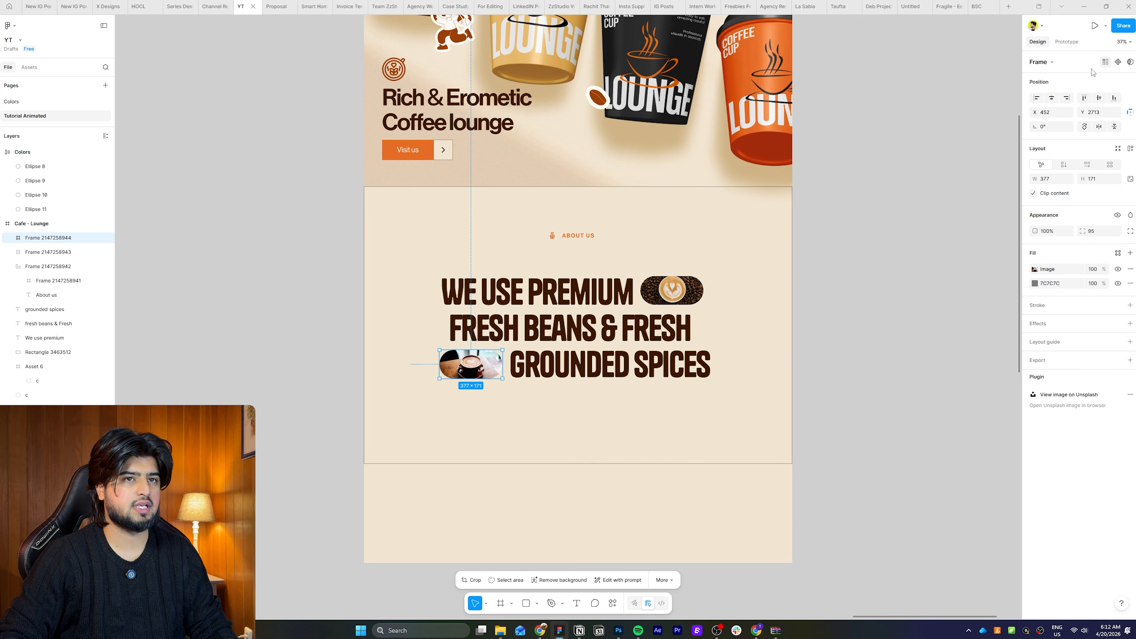
pyautogui.click(872, 192)
# - Give both photo pills a white FFFFFF outside stroke with a weight of 9
pyautogui.click(488, 362)
pyautogui.keyDown('shift'); pyautogui.click(697, 283); pyautogui.keyUp('shift')
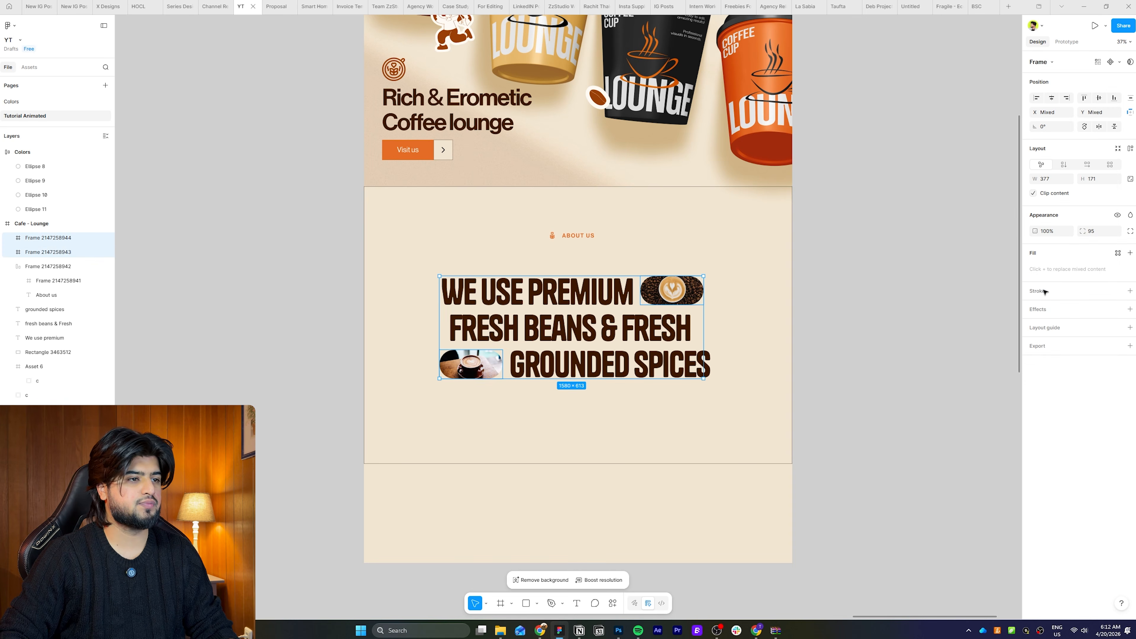
pyautogui.click(1130, 290)
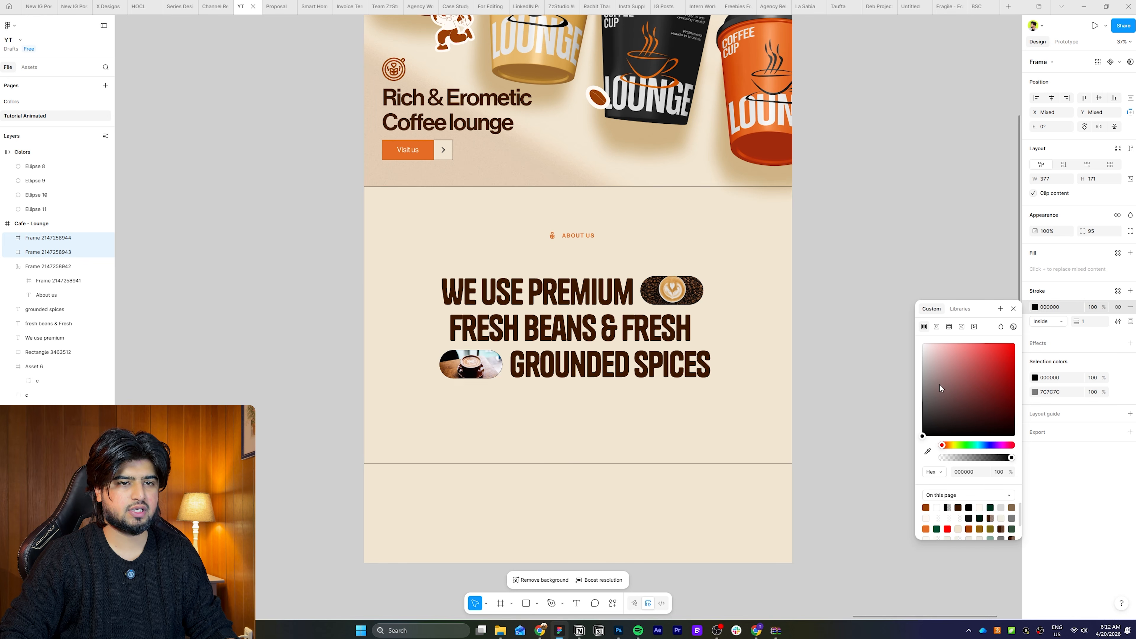
pyautogui.click(1057, 322)
pyautogui.click(1049, 332)
pyautogui.moveTo(1077, 321); pyautogui.dragTo(1090, 322)
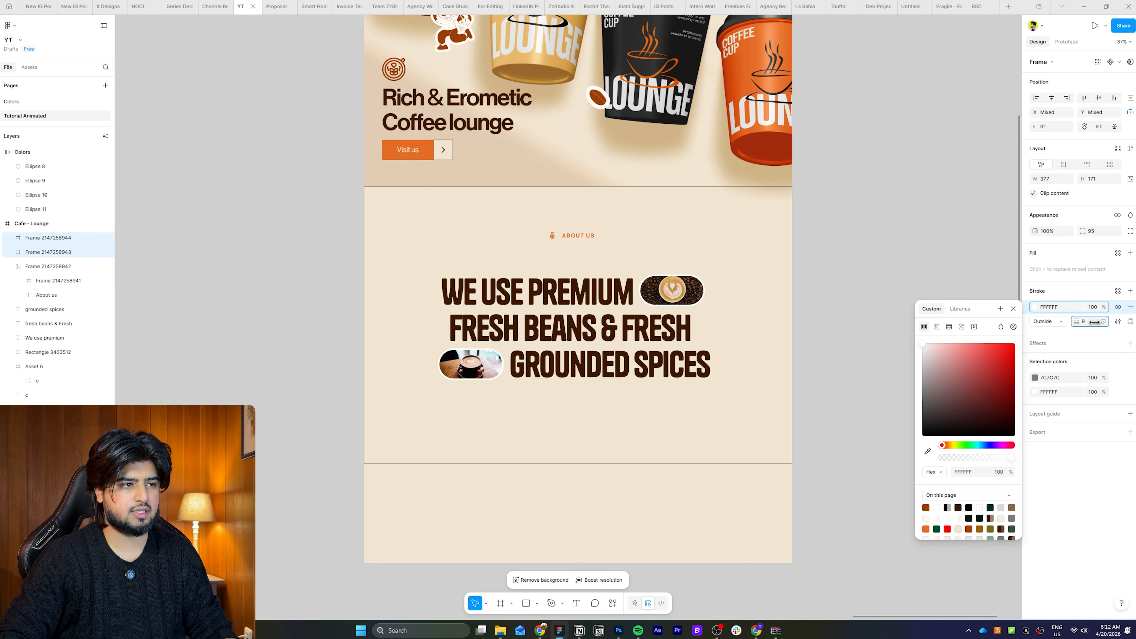
pyautogui.click(849, 232)
# - Recolour the stroke of both photo pills to FFFBF4, sampled from the hero's bag sticker
pyautogui.scroll(3, 852, 287)
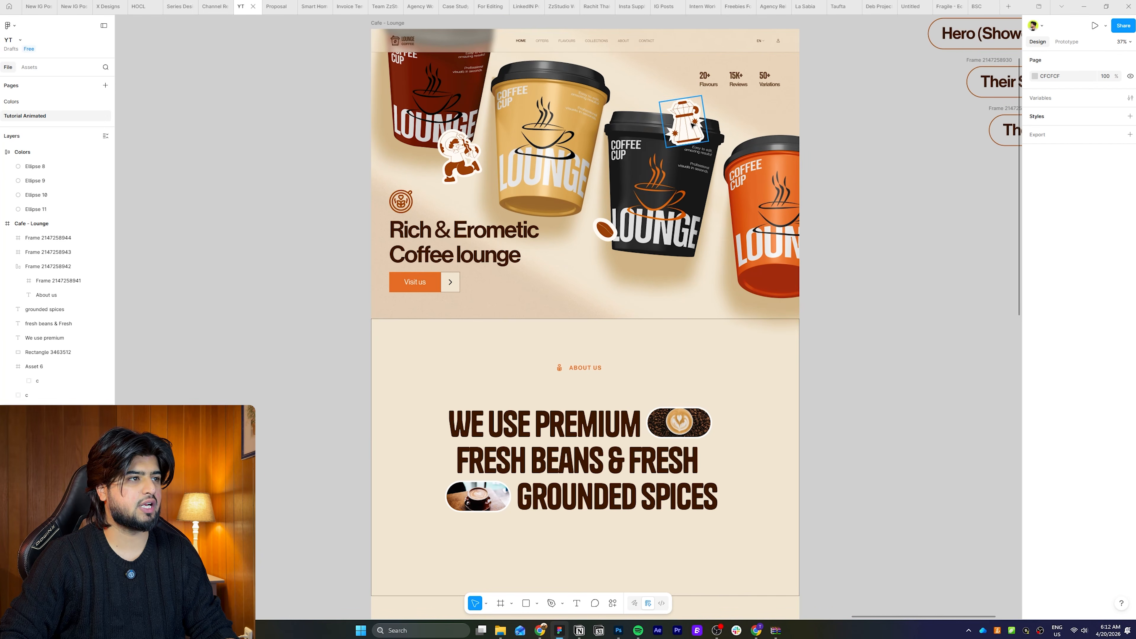
pyautogui.click(700, 414)
pyautogui.keyDown('shift'); pyautogui.click(478, 497); pyautogui.keyUp('shift')
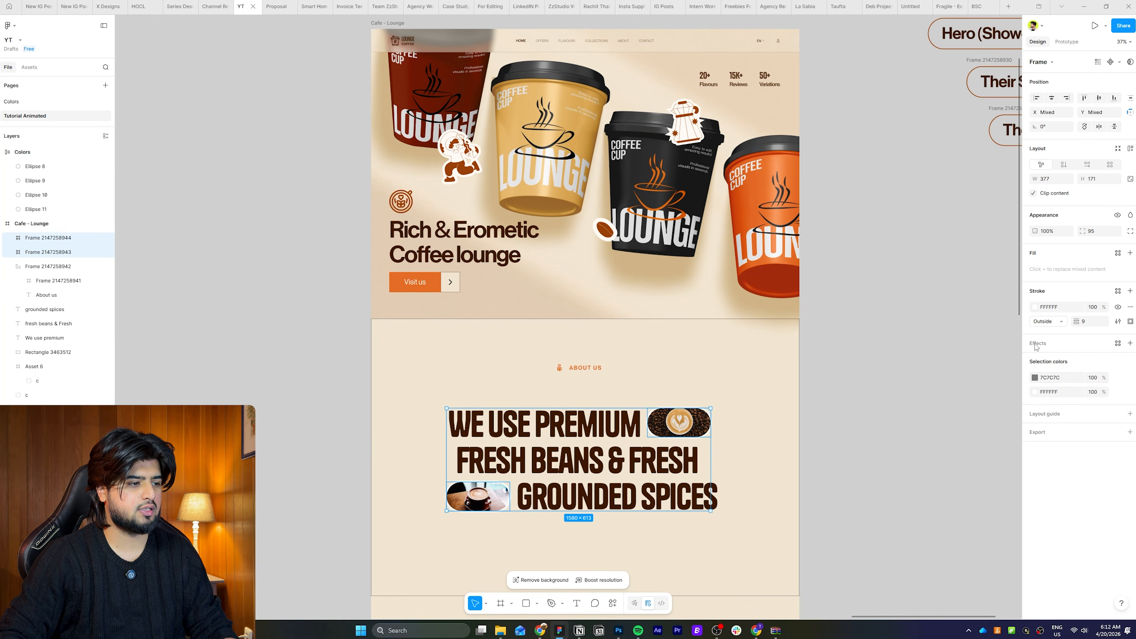
pyautogui.click(1035, 308)
pyautogui.click(928, 451)
pyautogui.click(693, 136)
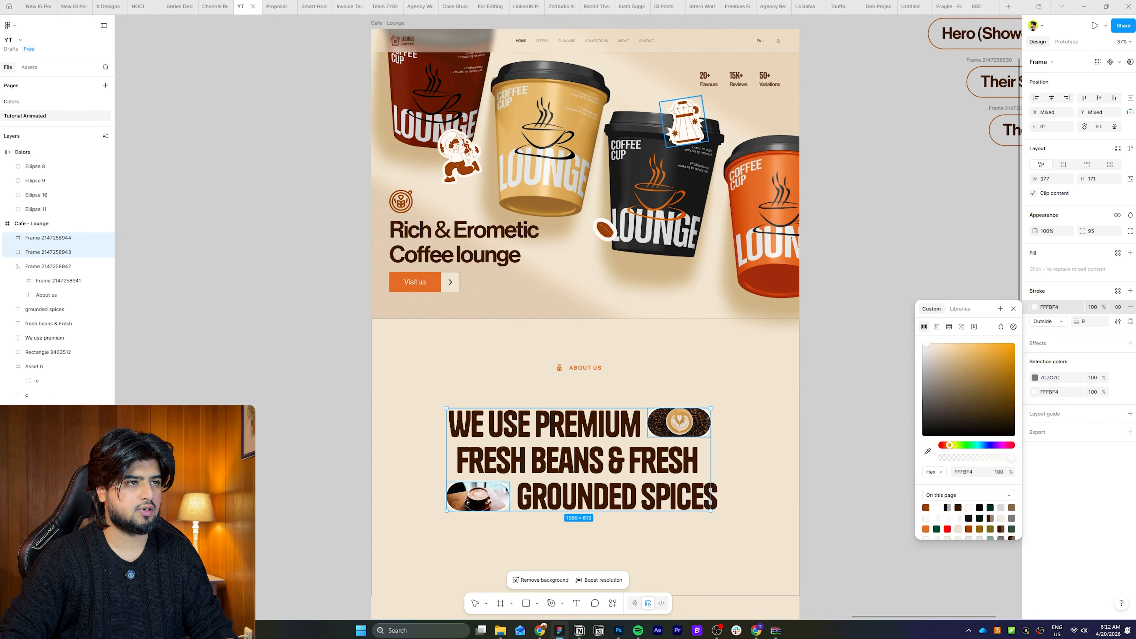
pyautogui.click(859, 193)
# - Try the hero's upper background texture image behind the About us section and delete that image
pyautogui.scroll(-3, 870, 287)
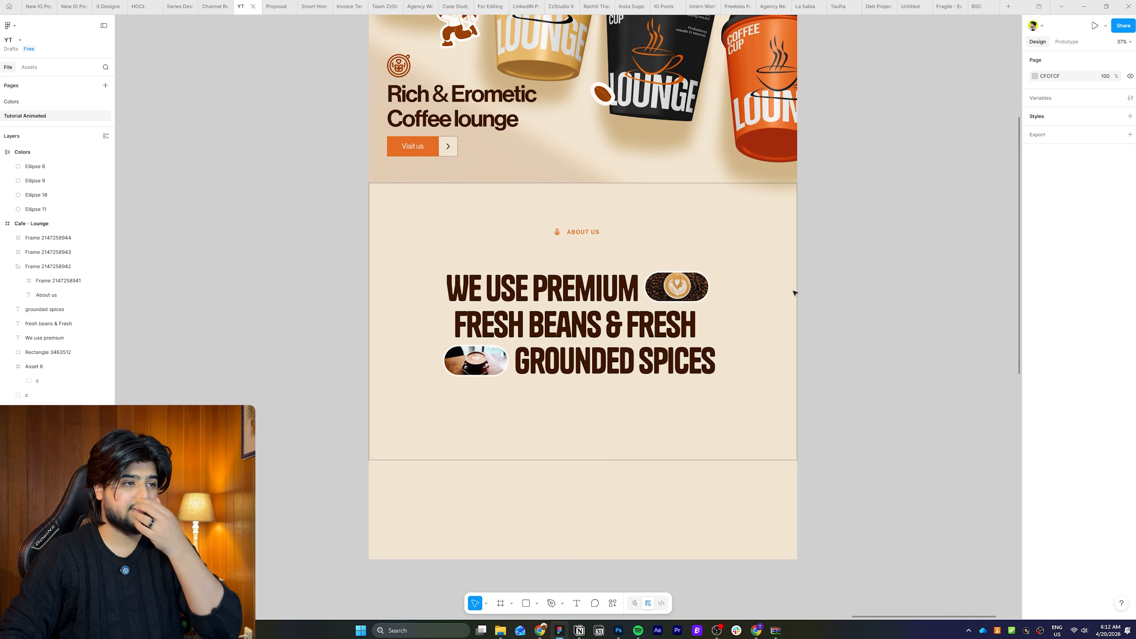
pyautogui.scroll(3, 813, 290)
pyautogui.scroll(-2, 814, 289)
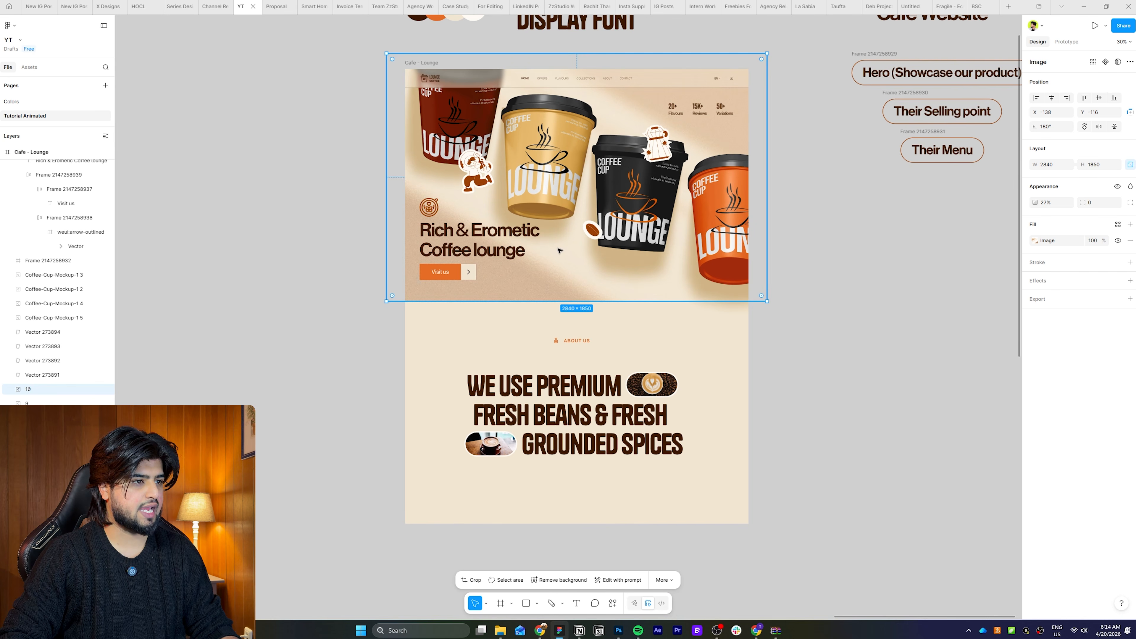
pyautogui.moveTo(560, 249); pyautogui.dragTo(559, 492)
pyautogui.click(929, 465)
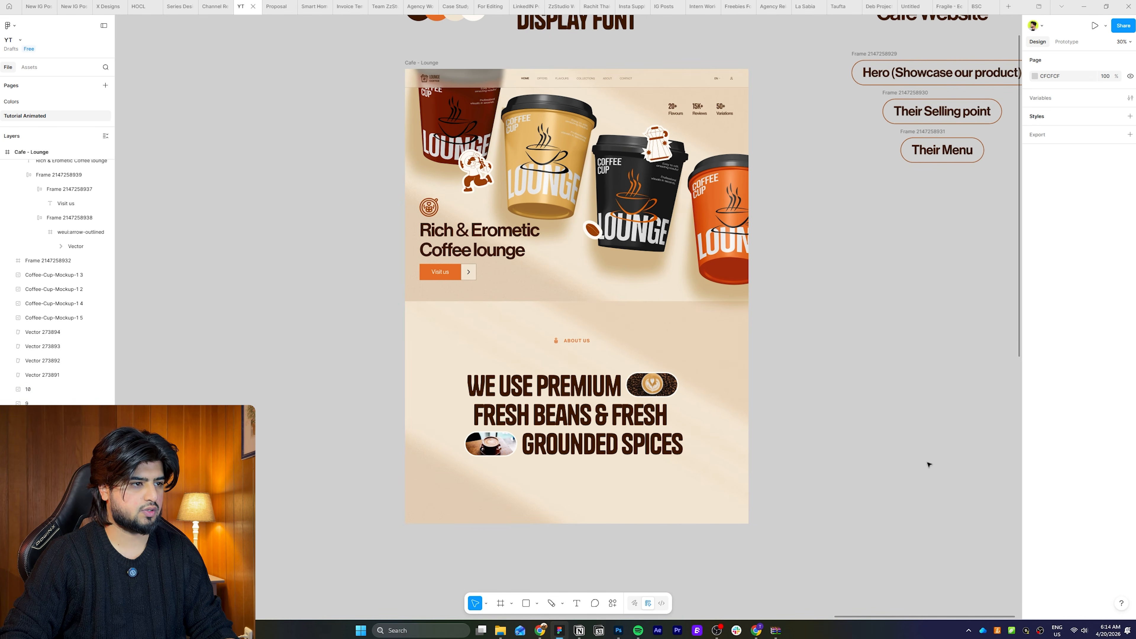
pyautogui.click(692, 370)
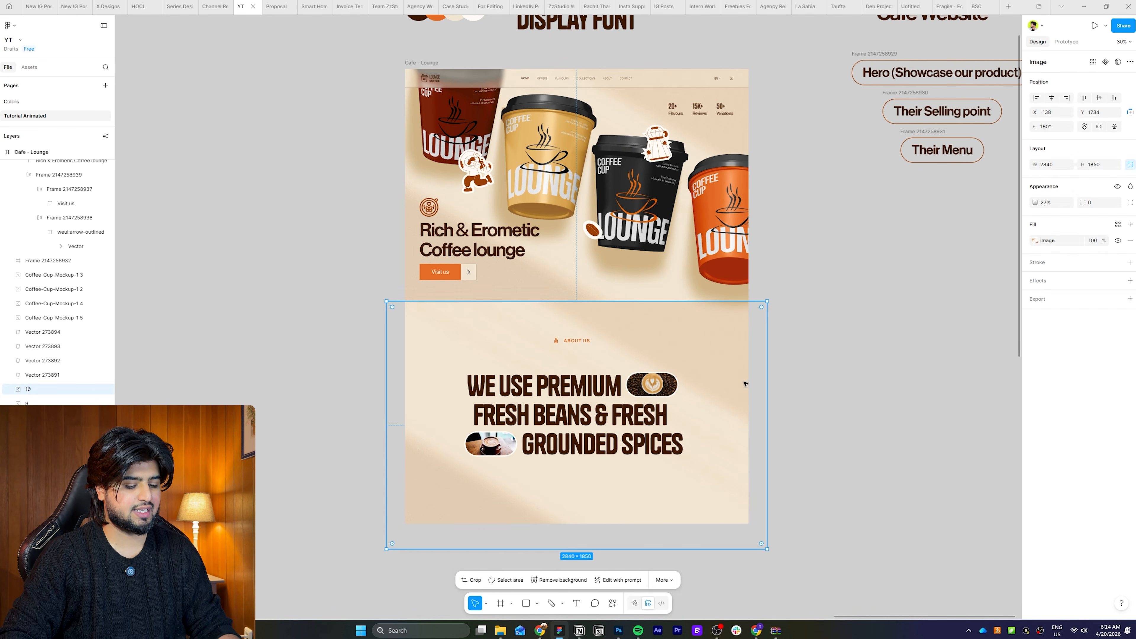
pyautogui.press('Delete')
# - Scale the remaining background texture to about 3936 × 2564, rotate it to 90° and position it across both sections
pyautogui.click(617, 288)
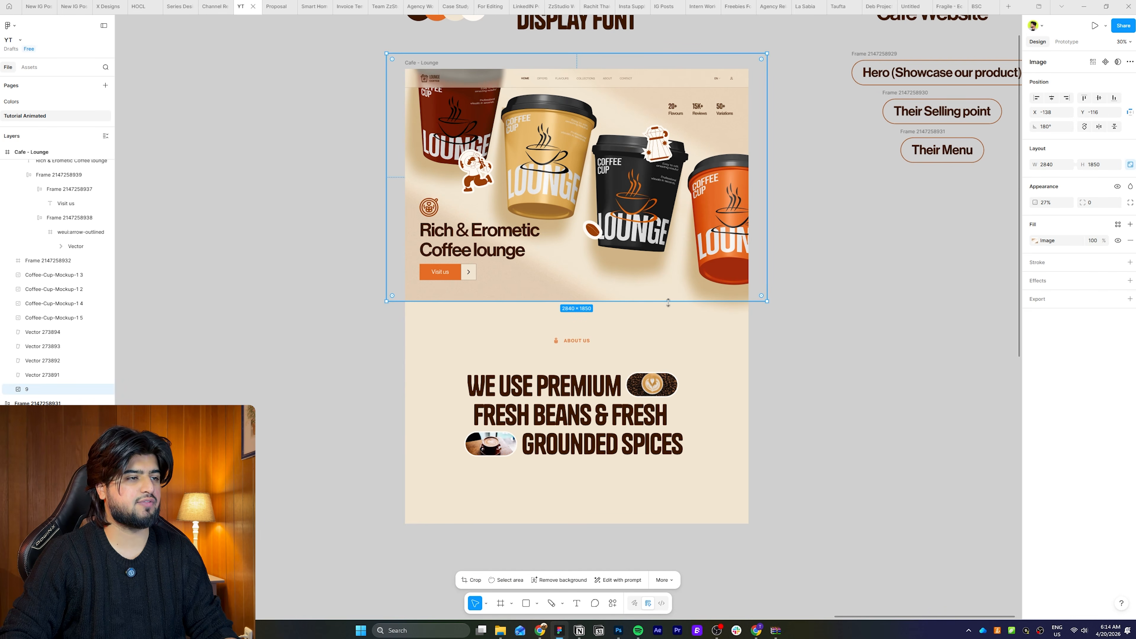
pyautogui.press('k')
pyautogui.moveTo(667, 317); pyautogui.dragTo(674, 523)
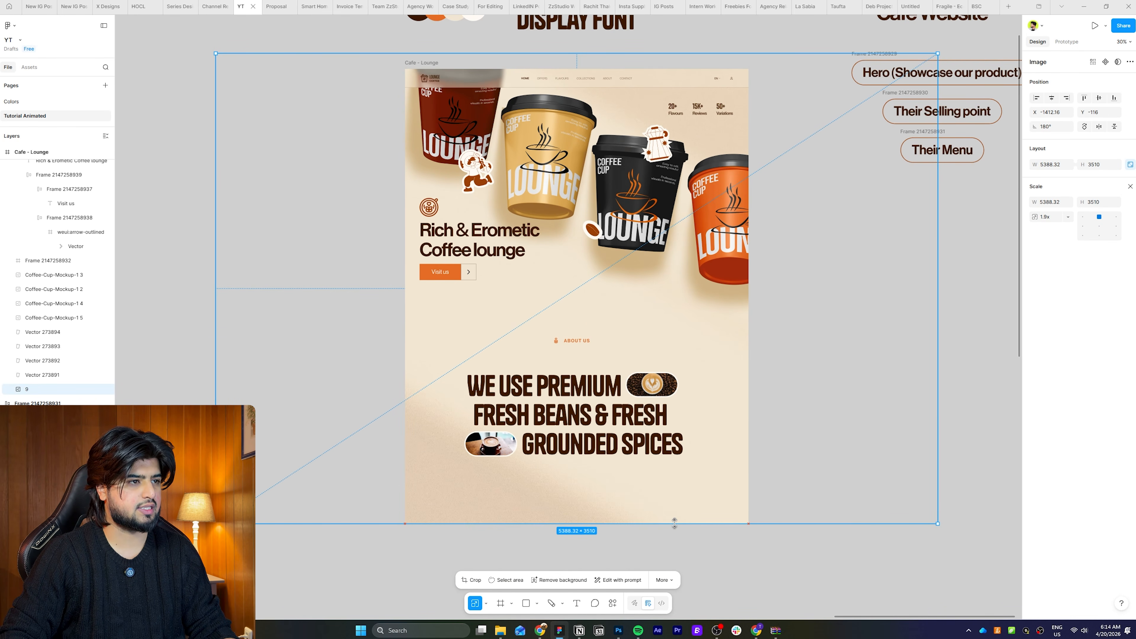
pyautogui.moveTo(936, 55); pyautogui.dragTo(925, 163)
pyautogui.moveTo(728, 299); pyautogui.dragTo(748, 263)
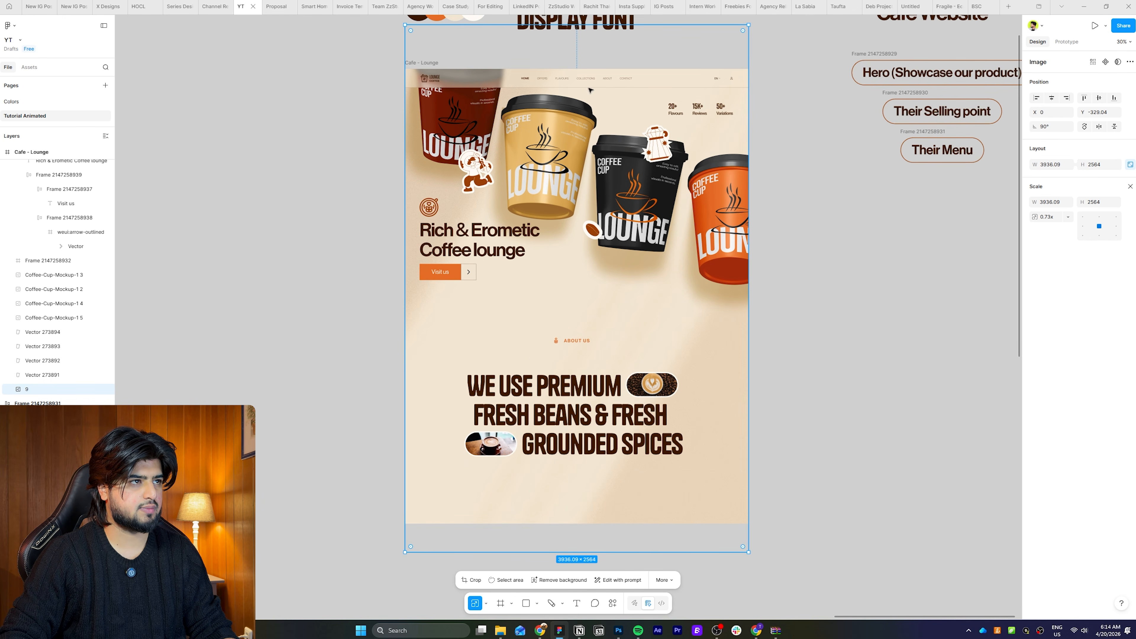
pyautogui.moveTo(590, 91); pyautogui.dragTo(605, 202)
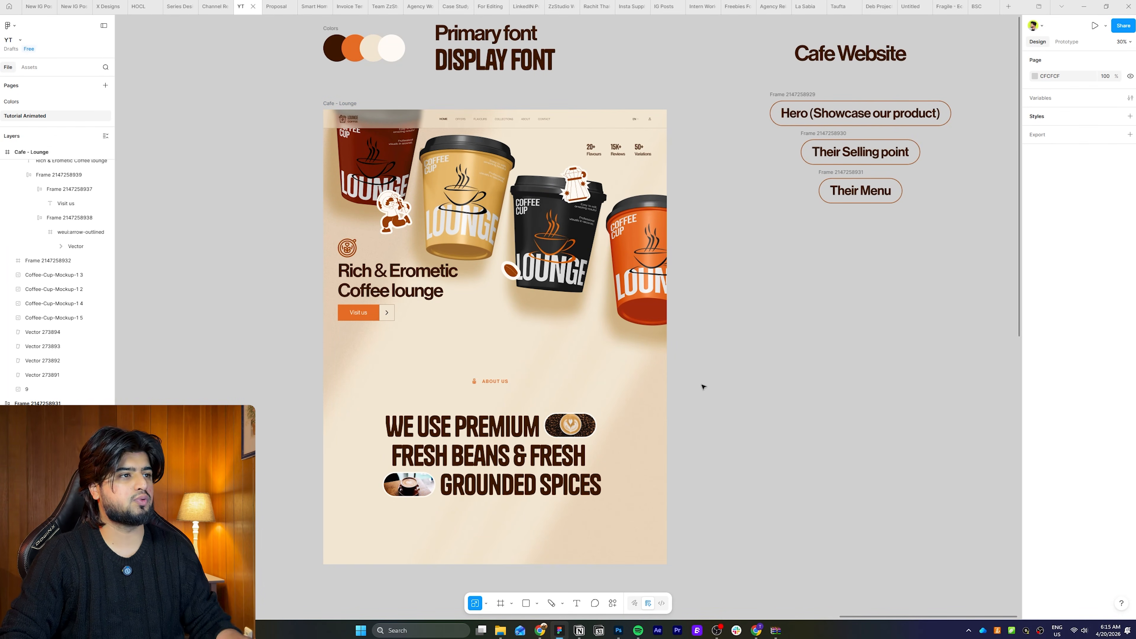
# - Draw a white frame of about 1451 × 1182 on the empty canvas below the "Their Menu" pill
pyautogui.scroll(-3, 703, 386)
pyautogui.click(570, 173)
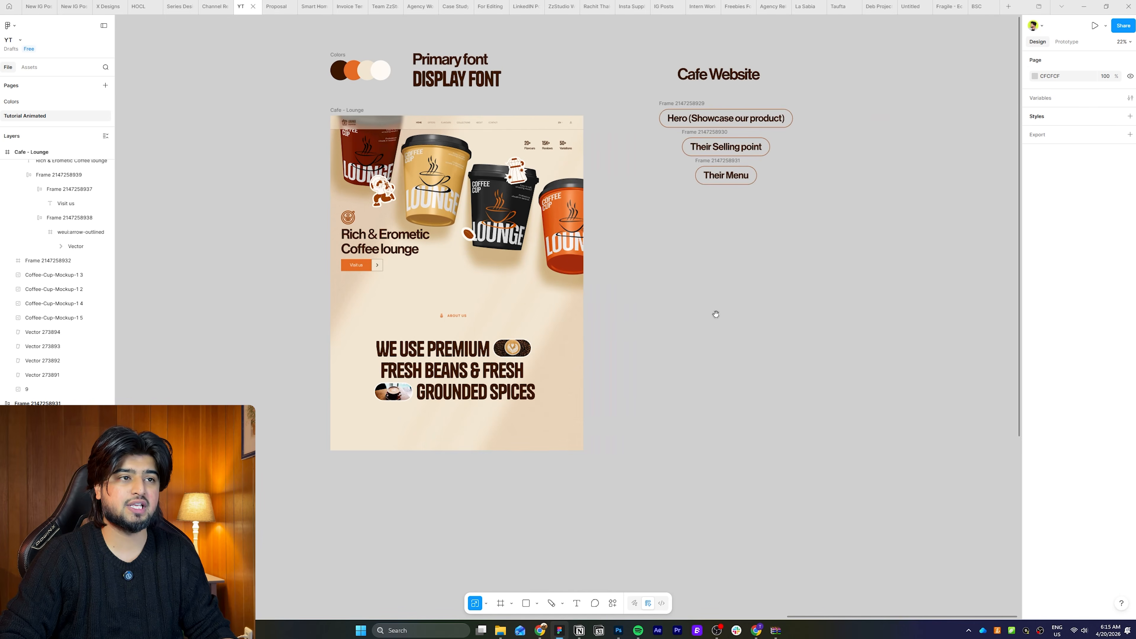
pyautogui.scroll(3, 804, 337)
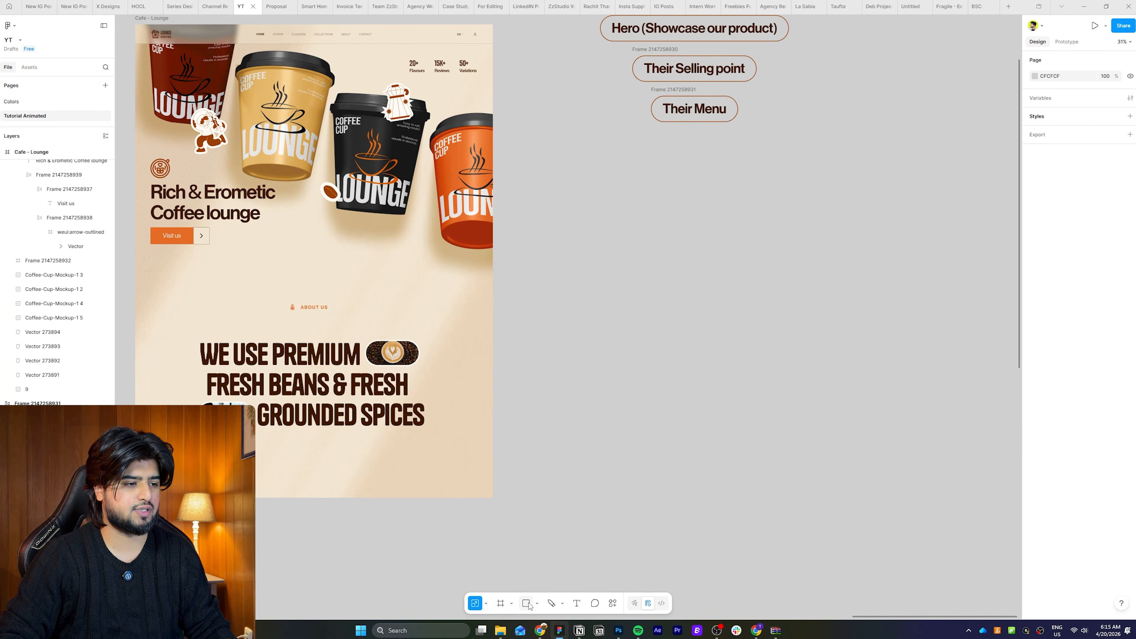
pyautogui.click(537, 604)
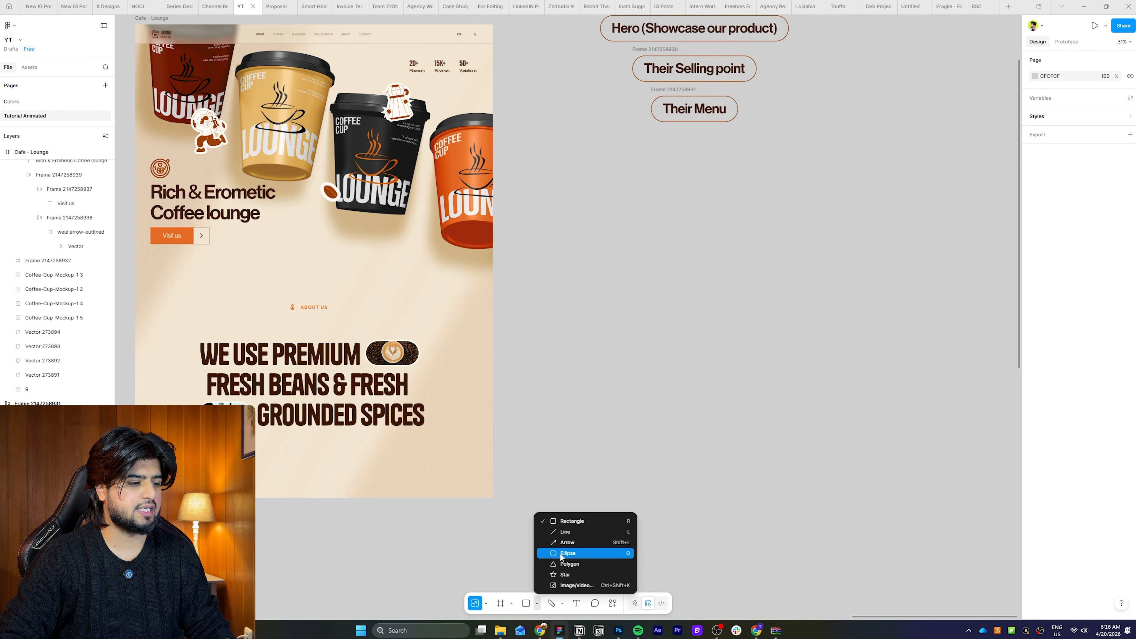
pyautogui.click(526, 600)
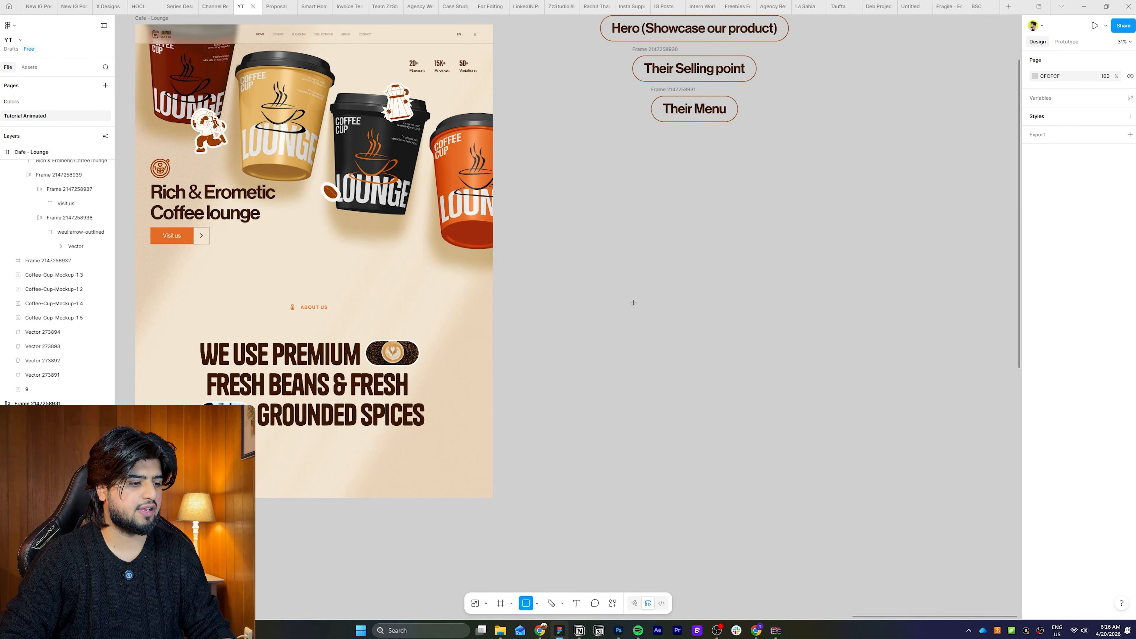
pyautogui.moveTo(632, 252); pyautogui.dragTo(836, 417)
pyautogui.hscroll(2, 715, 447)
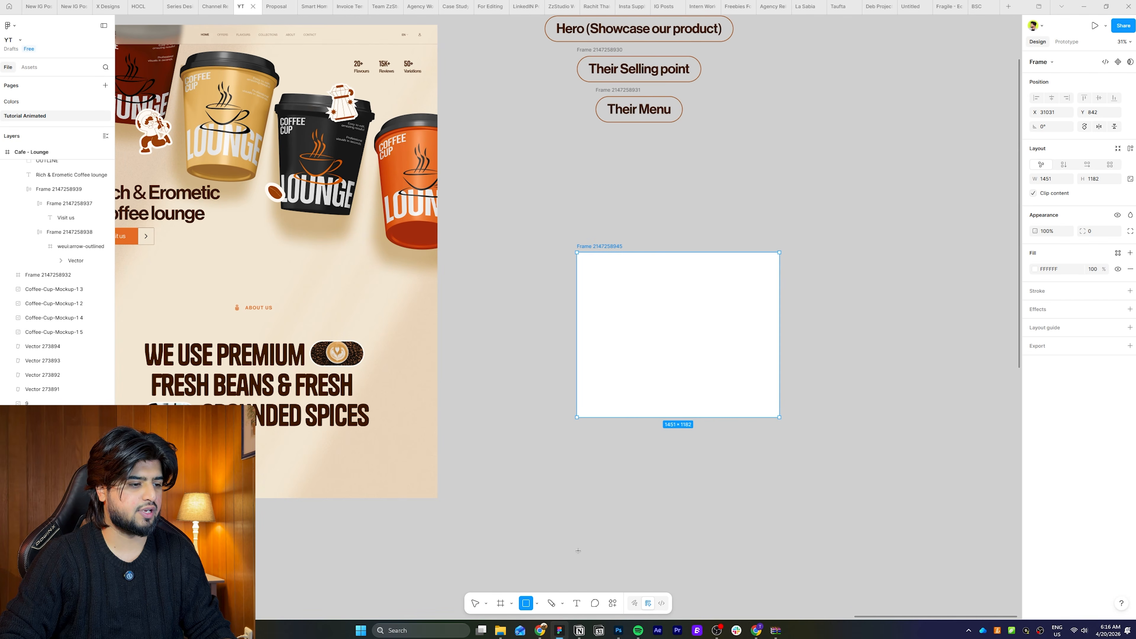
# - Draw a rectangle about 528 × 519 in the middle of the blank frame and duplicate the frame to its right
pyautogui.moveTo(639, 295); pyautogui.dragTo(667, 339)
pyautogui.click(791, 353)
pyautogui.click(665, 341)
pyautogui.keyDown('alt'); pyautogui.moveTo(665, 341); pyautogui.dragTo(886, 348); pyautogui.keyUp('alt')
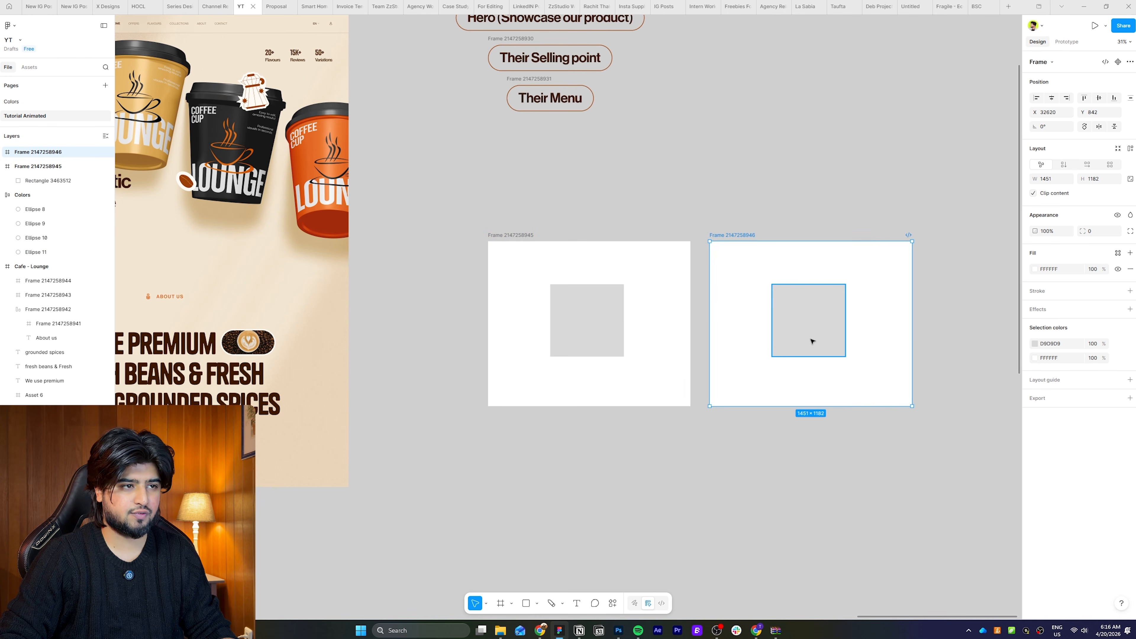
# - Scale the gray rectangle in the duplicated frame proportionally from its center to about 886 × 871
pyautogui.click(819, 334)
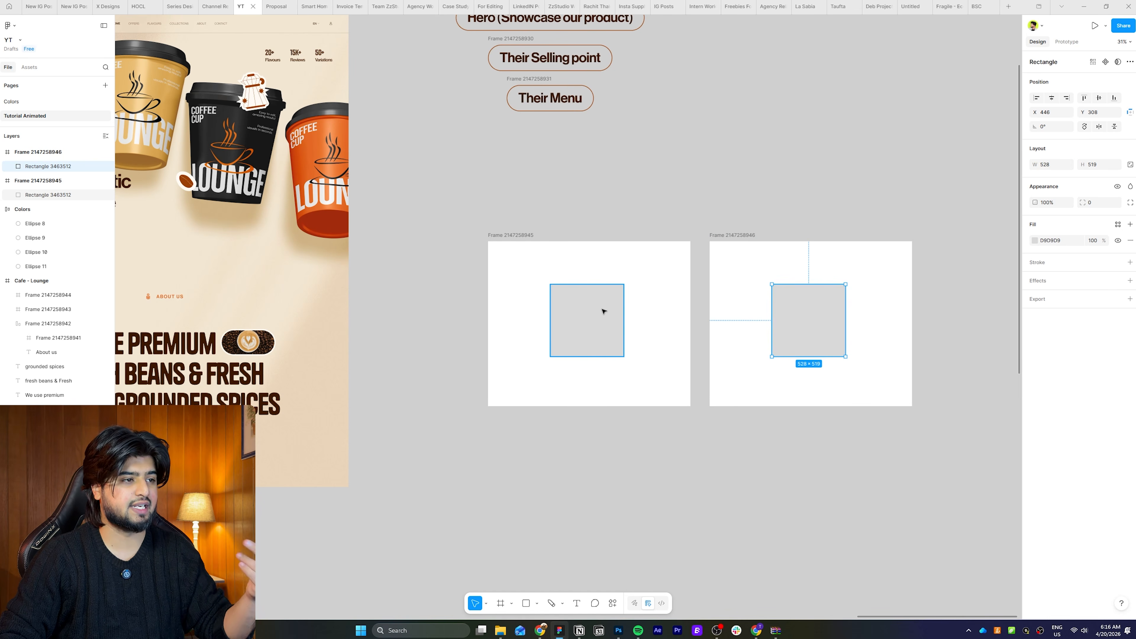
pyautogui.press('k')
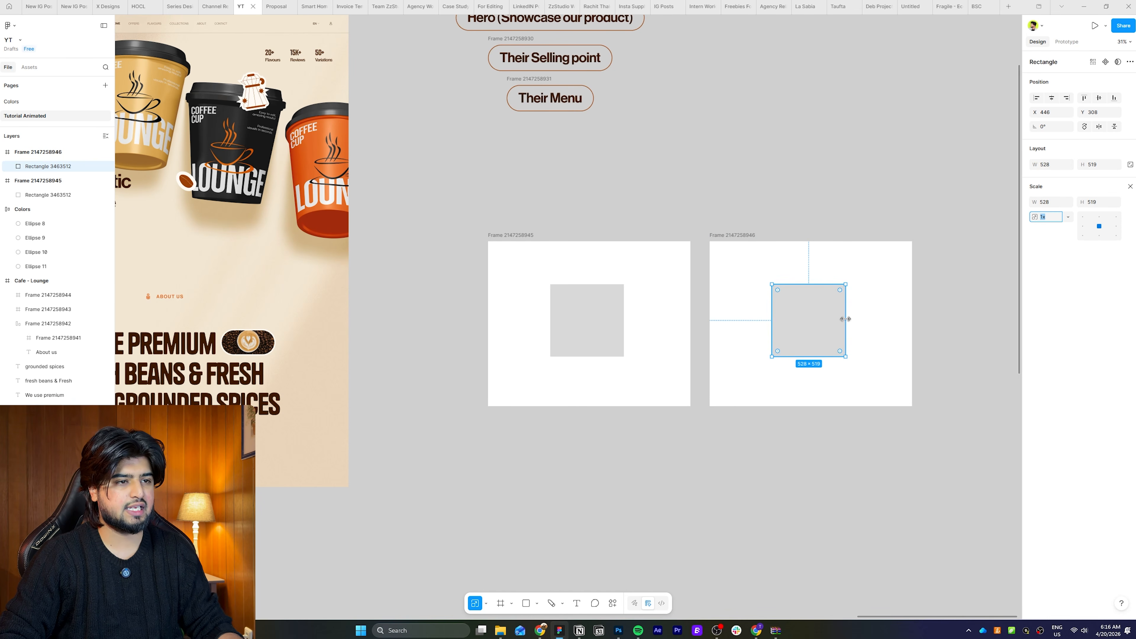
pyautogui.moveTo(845, 319); pyautogui.dragTo(871, 319)
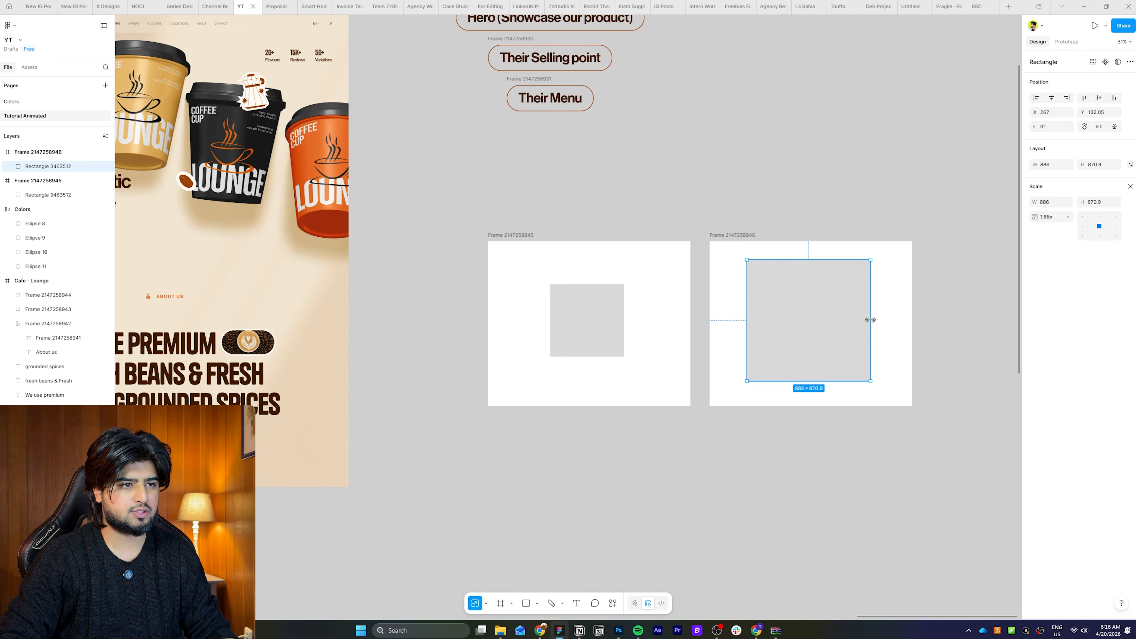
# - Add an on-click prototype connection from the small-rectangle frame to the large-rectangle frame, using Smart animate
pyautogui.click(668, 308)
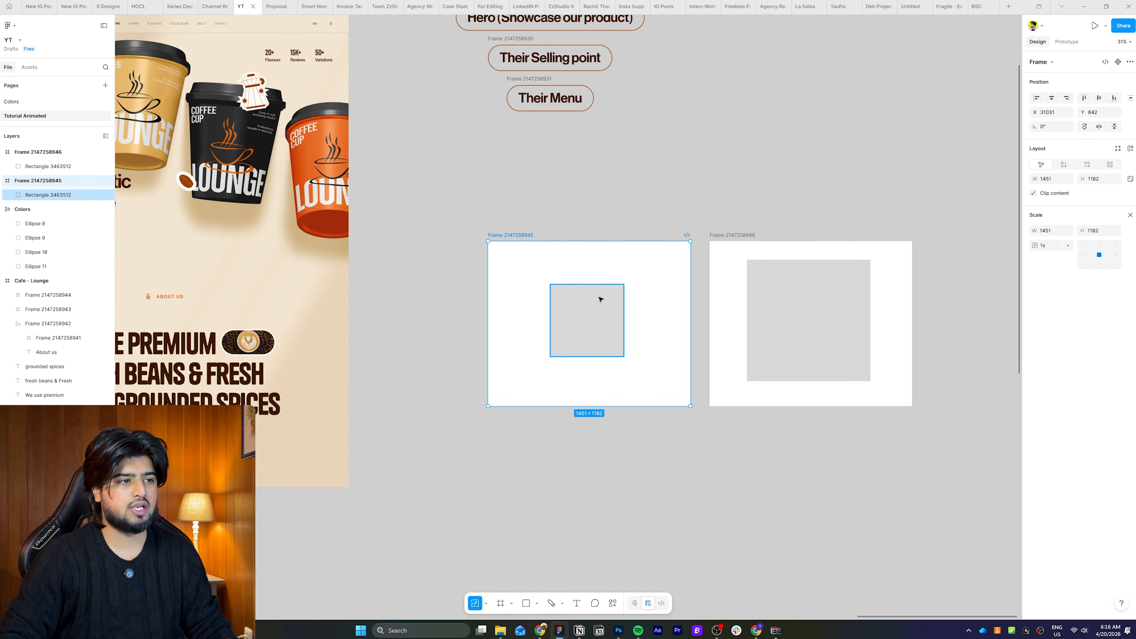
pyautogui.click(1070, 43)
pyautogui.moveTo(691, 324); pyautogui.dragTo(726, 325)
pyautogui.click(726, 423)
pyautogui.click(736, 447)
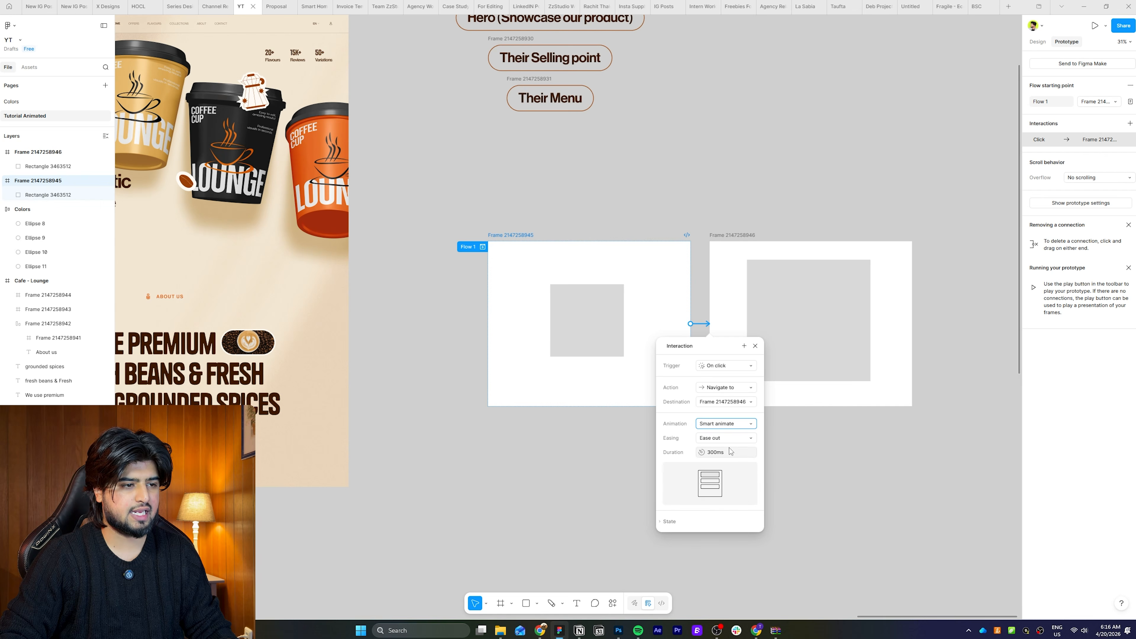
# - Preview Flow 1, restart it and replay the rectangle transition, and close the preview
pyautogui.click(482, 246)
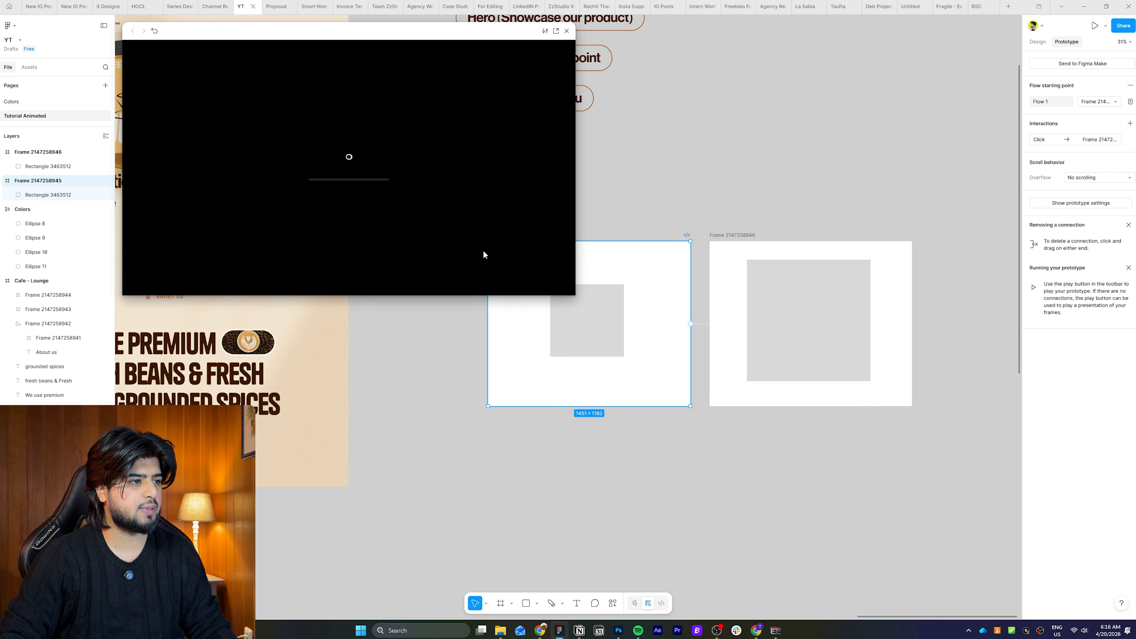
pyautogui.press('r')
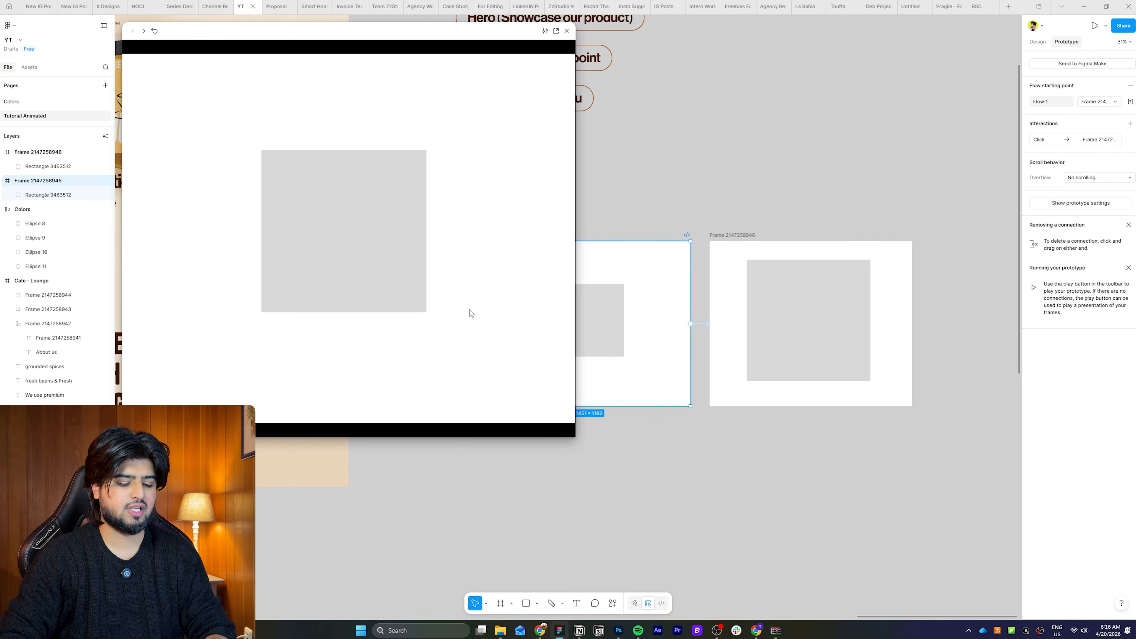
pyautogui.click(470, 310)
pyautogui.press('r')
pyautogui.click(469, 310)
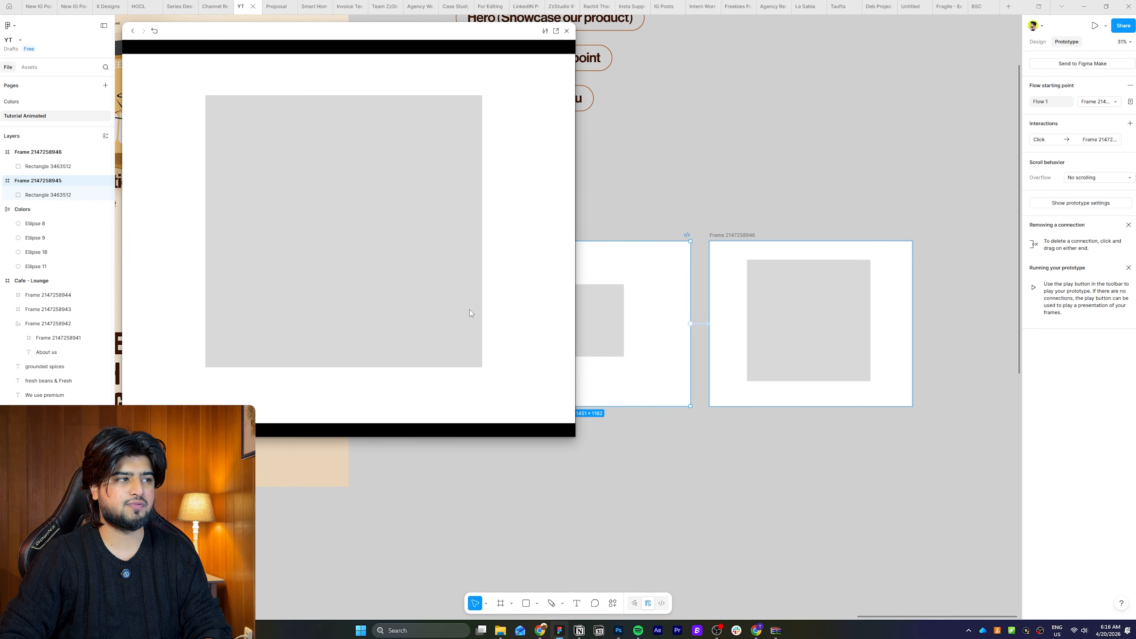
pyautogui.click(566, 31)
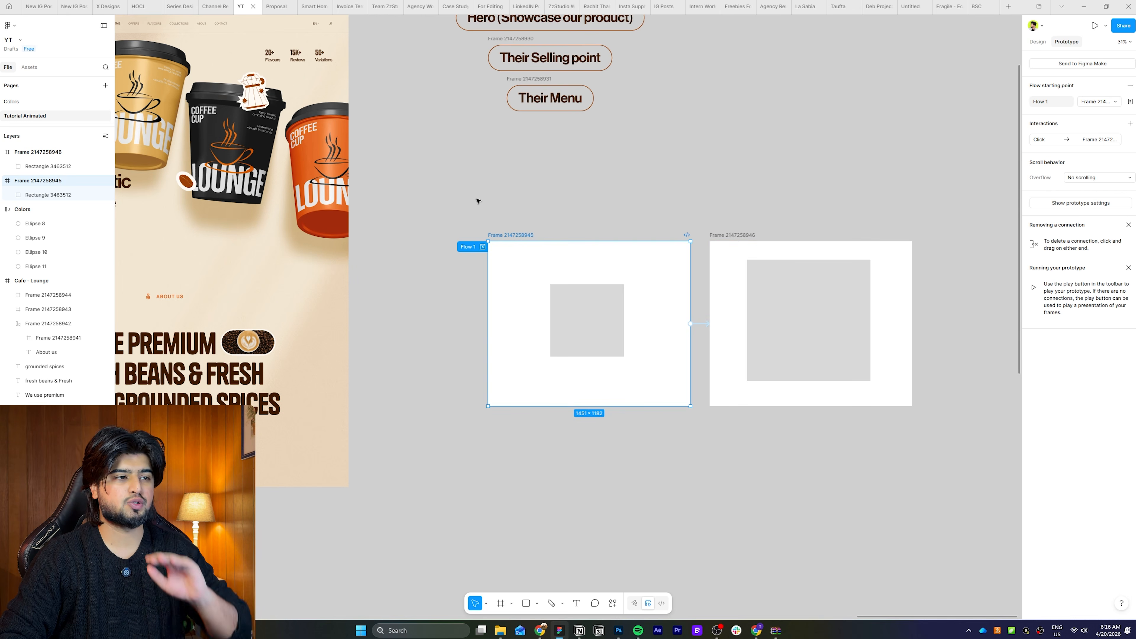
# - Delete both demo frames containing the gray rectangles
pyautogui.moveTo(477, 201); pyautogui.dragTo(978, 429)
pyautogui.press('Delete')
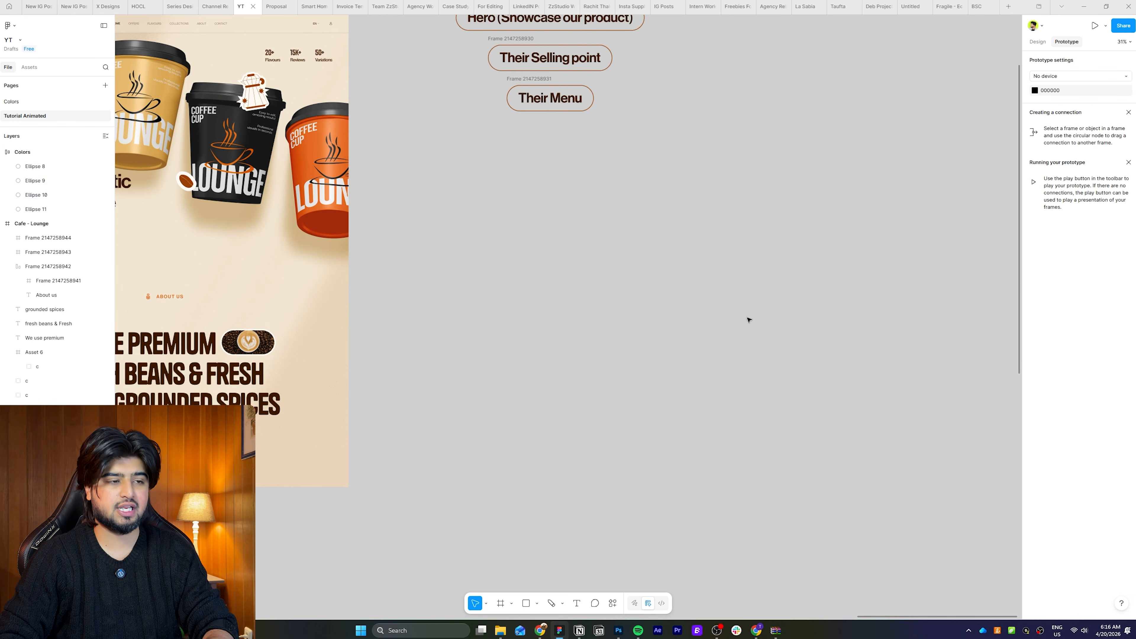
# - Duplicate the full Cafe - Lounge page frame directly below the original
pyautogui.moveTo(598, 242); pyautogui.dragTo(859, 266)
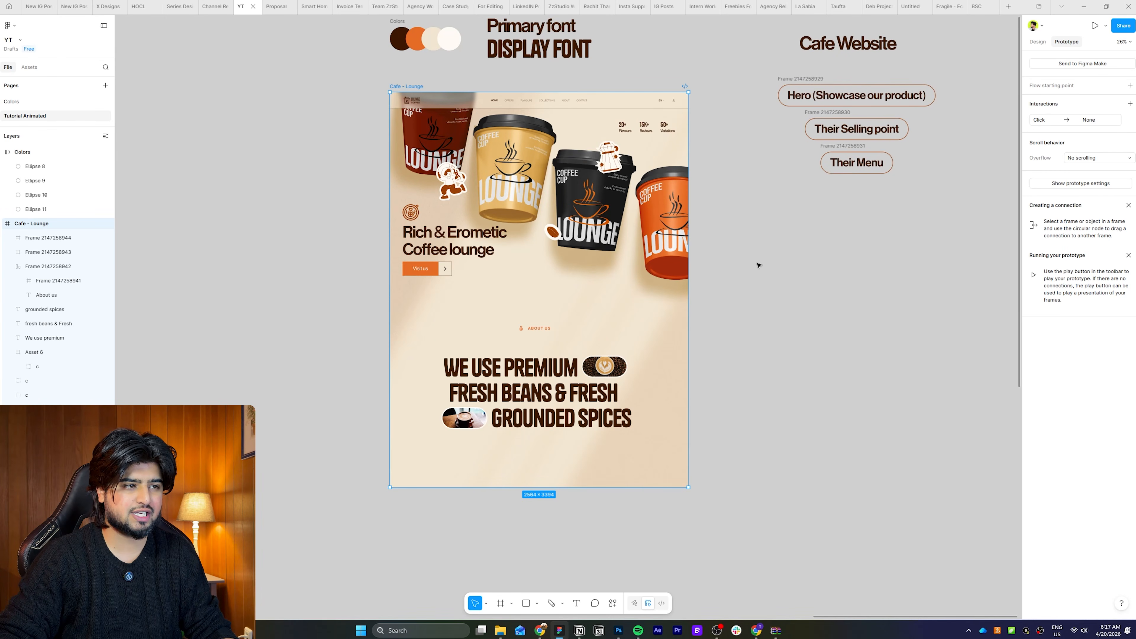
pyautogui.scroll(-3, 746, 241)
pyautogui.scroll(-2, 667, 211)
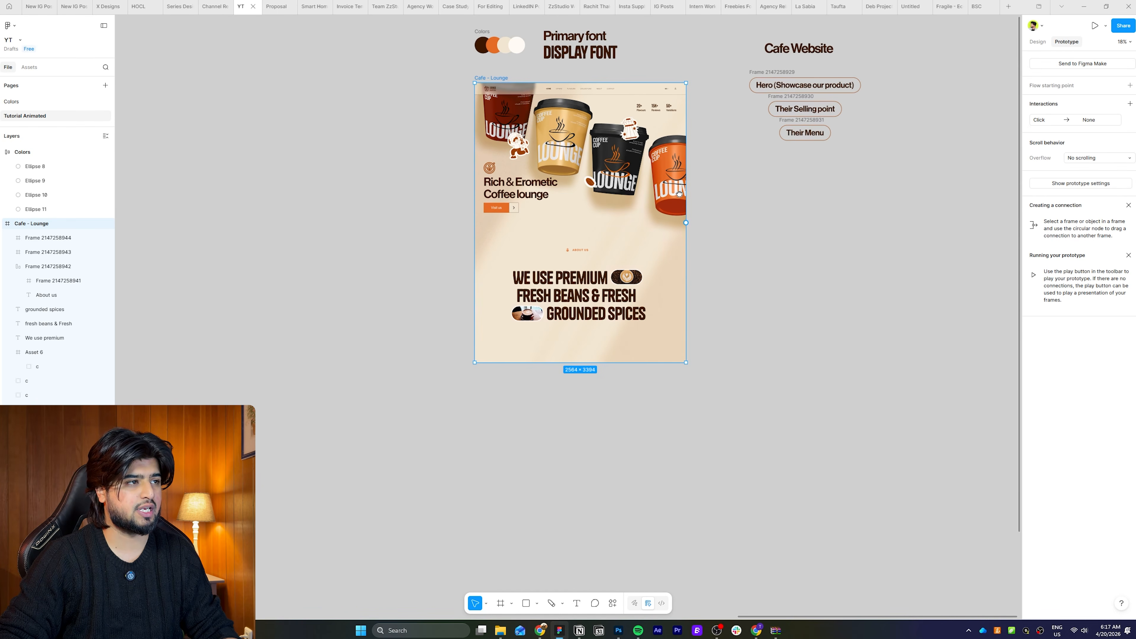
pyautogui.moveTo(490, 79); pyautogui.dragTo(490, 384)
pyautogui.click(755, 388)
pyautogui.moveTo(728, 398); pyautogui.dragTo(712, 230)
# - Shorten the lower Cafe - Lounge copy from its bottom edge to about 1698 high, so it frames only the hero section
pyautogui.click(480, 211)
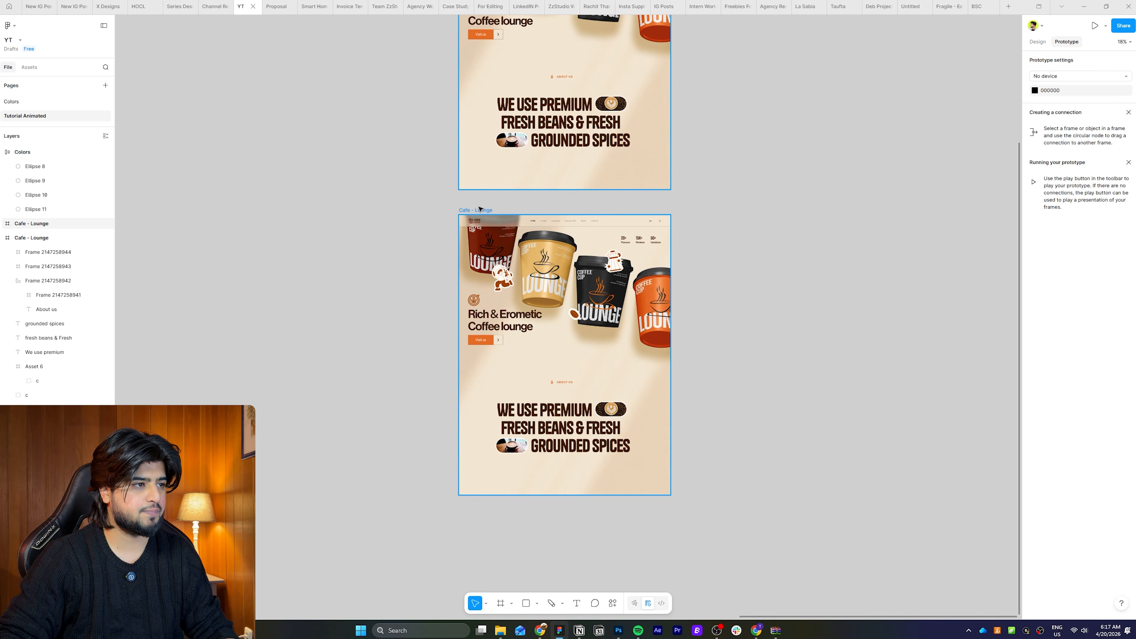
pyautogui.scroll(3, 598, 334)
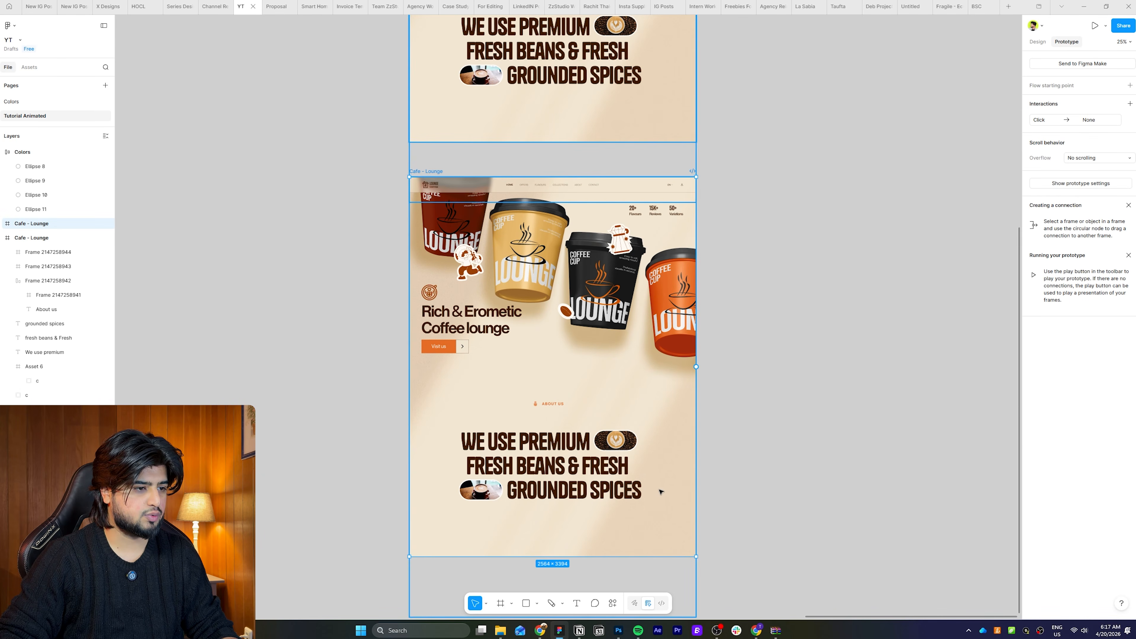
pyautogui.moveTo(735, 537); pyautogui.dragTo(734, 474)
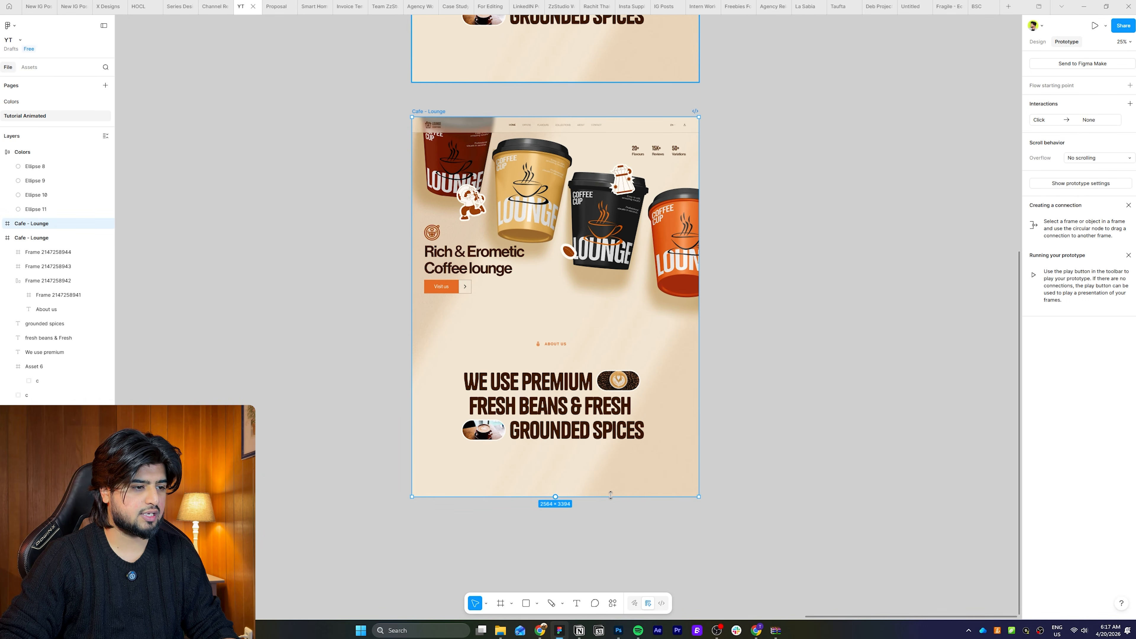
pyautogui.moveTo(611, 496); pyautogui.dragTo(592, 310)
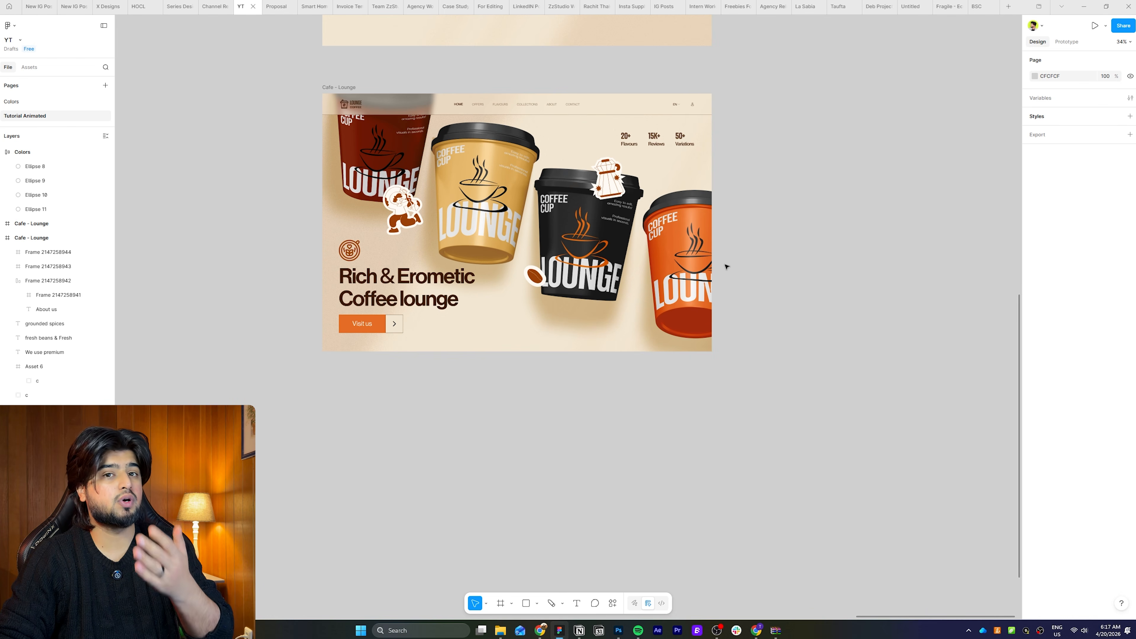
# - Duplicate the shortened hero frame to its right and turn off Clip content on the new copy
pyautogui.click(348, 89)
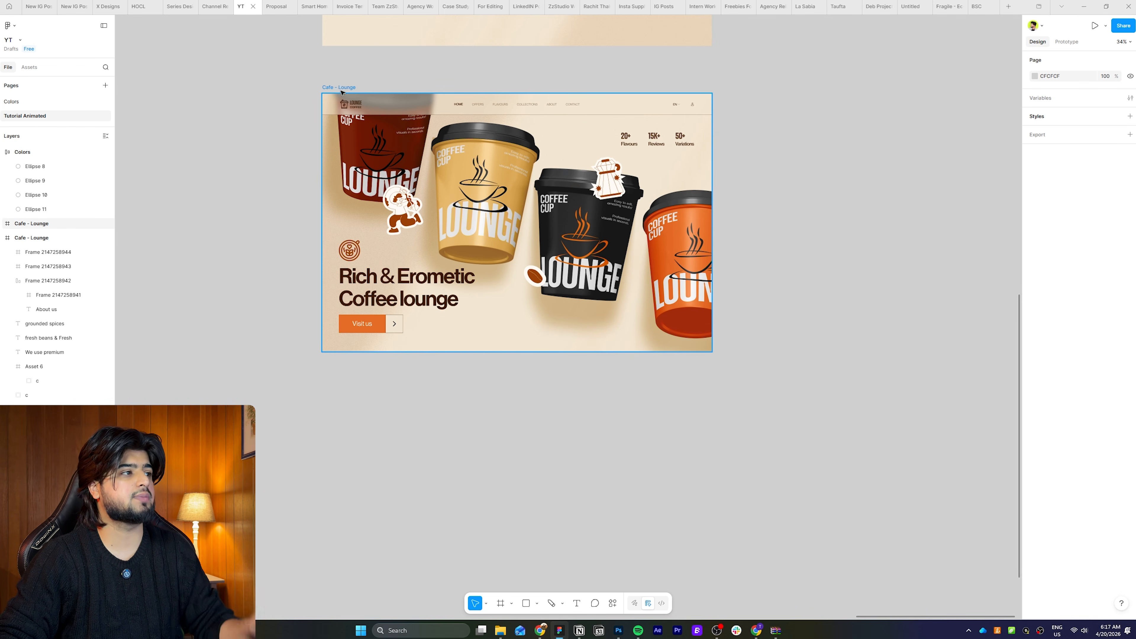
pyautogui.moveTo(337, 90); pyautogui.dragTo(750, 90)
pyautogui.hscroll(3, 568, 98)
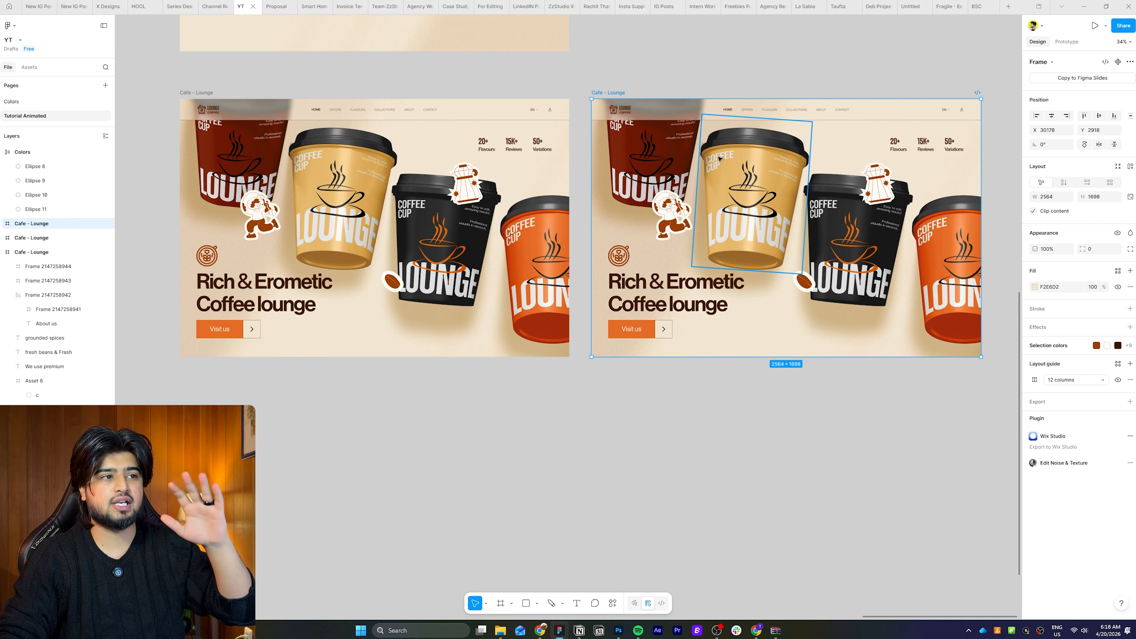
pyautogui.moveTo(942, 228); pyautogui.dragTo(800, 219)
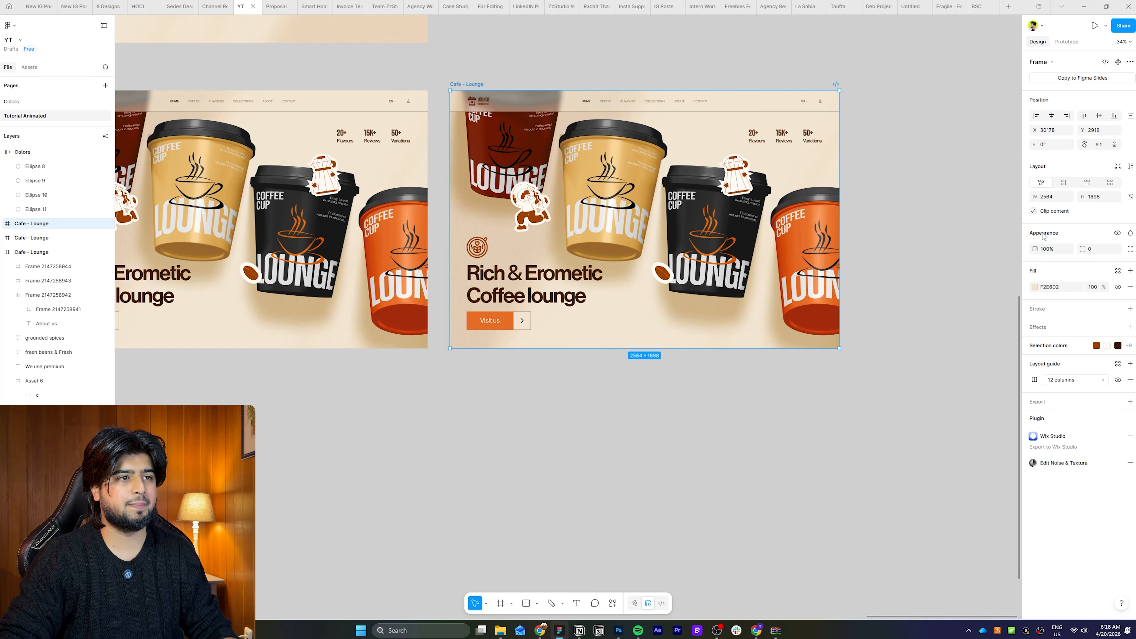
pyautogui.click(1033, 212)
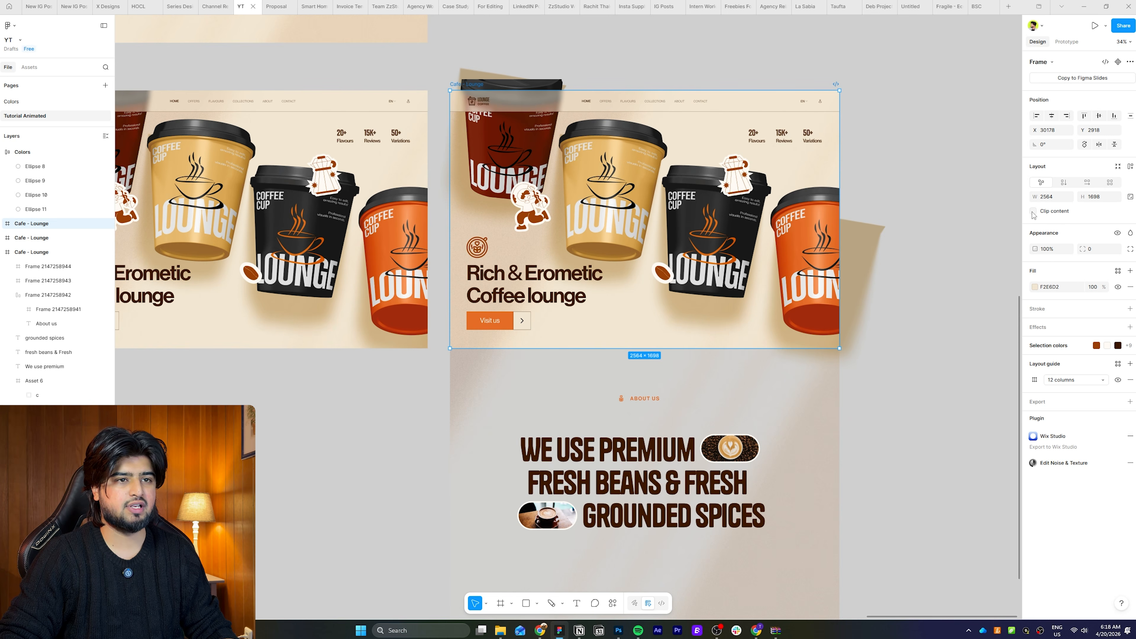
# - Move the cups with their shadows, stickers, headline block and stats straight up out of the right-hand frame, leaving the navigation bar
pyautogui.click(813, 246)
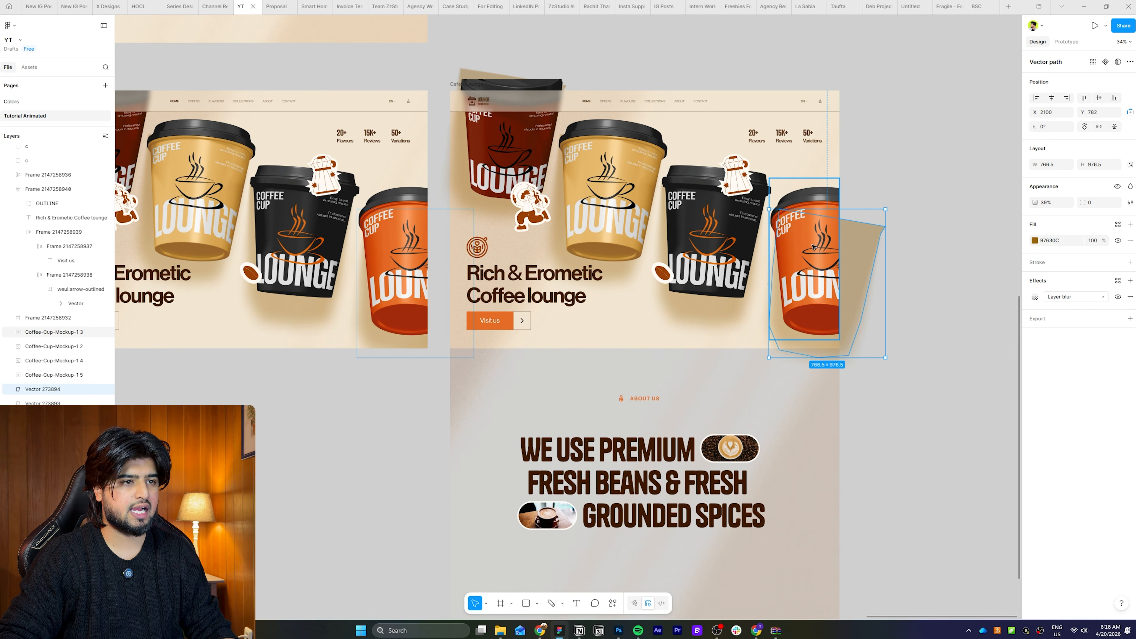
pyautogui.keyDown('shift'); pyautogui.click(711, 236); pyautogui.keyUp('shift')
pyautogui.keyDown('shift'); pyautogui.click(742, 180); pyautogui.keyUp('shift')
pyautogui.keyDown('shift'); pyautogui.click(664, 274); pyautogui.keyUp('shift')
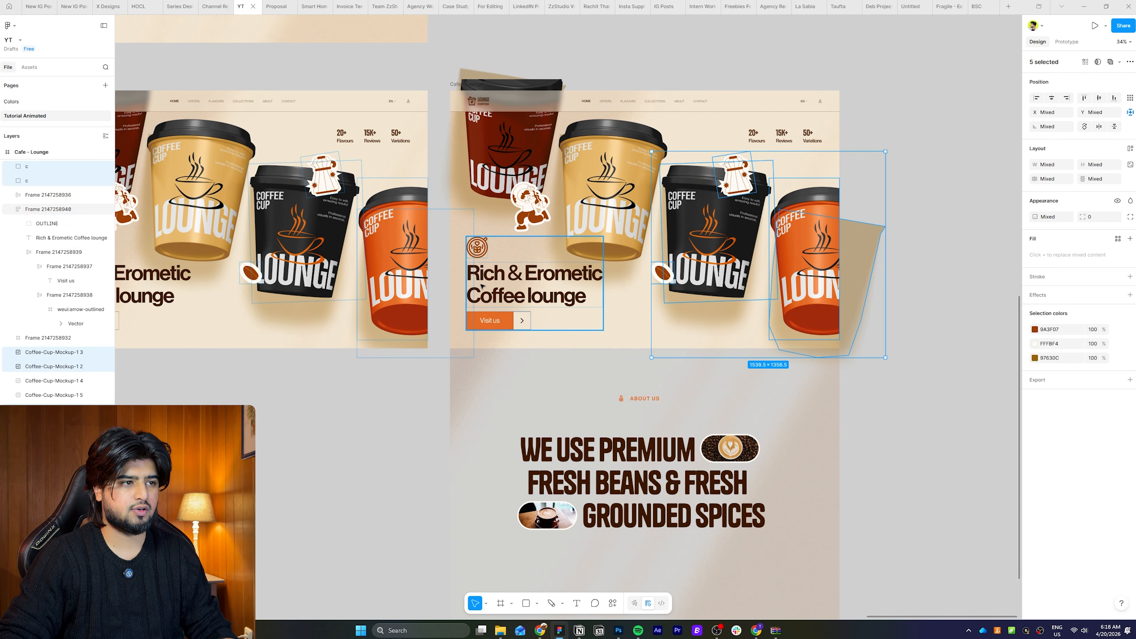
pyautogui.keyDown('shift'); pyautogui.click(485, 287); pyautogui.keyUp('shift')
pyautogui.keyDown('shift'); pyautogui.click(531, 203); pyautogui.keyUp('shift')
pyautogui.keyDown('shift'); pyautogui.click(527, 197); pyautogui.keyUp('shift')
pyautogui.keyDown('shift'); pyautogui.click(642, 166); pyautogui.keyUp('shift')
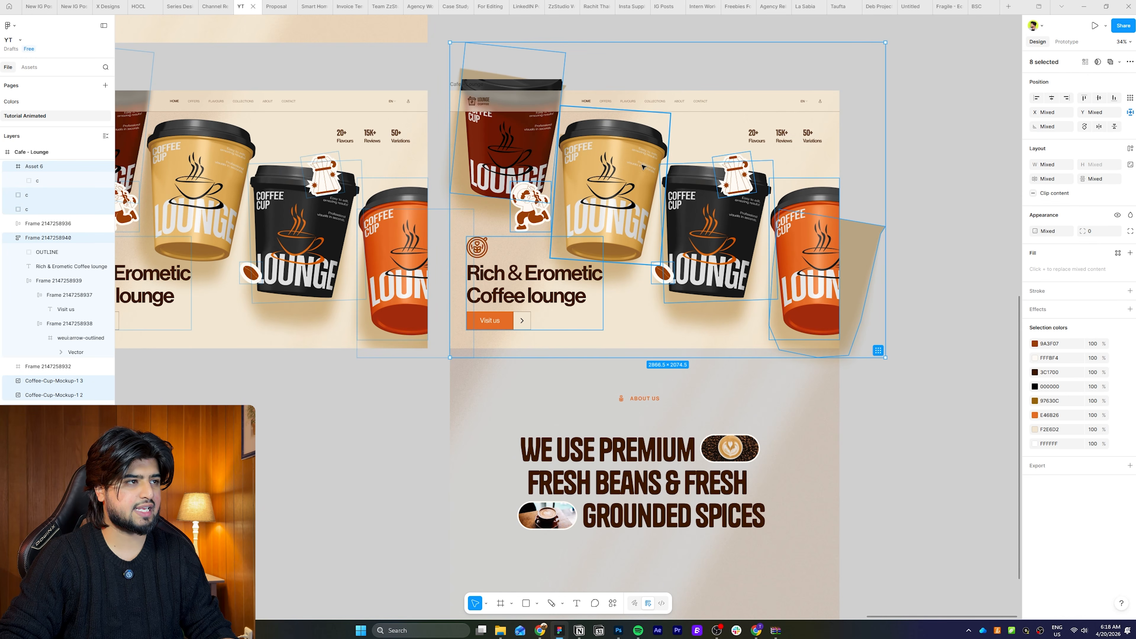
pyautogui.keyDown('shift'); pyautogui.click(789, 142); pyautogui.keyUp('shift')
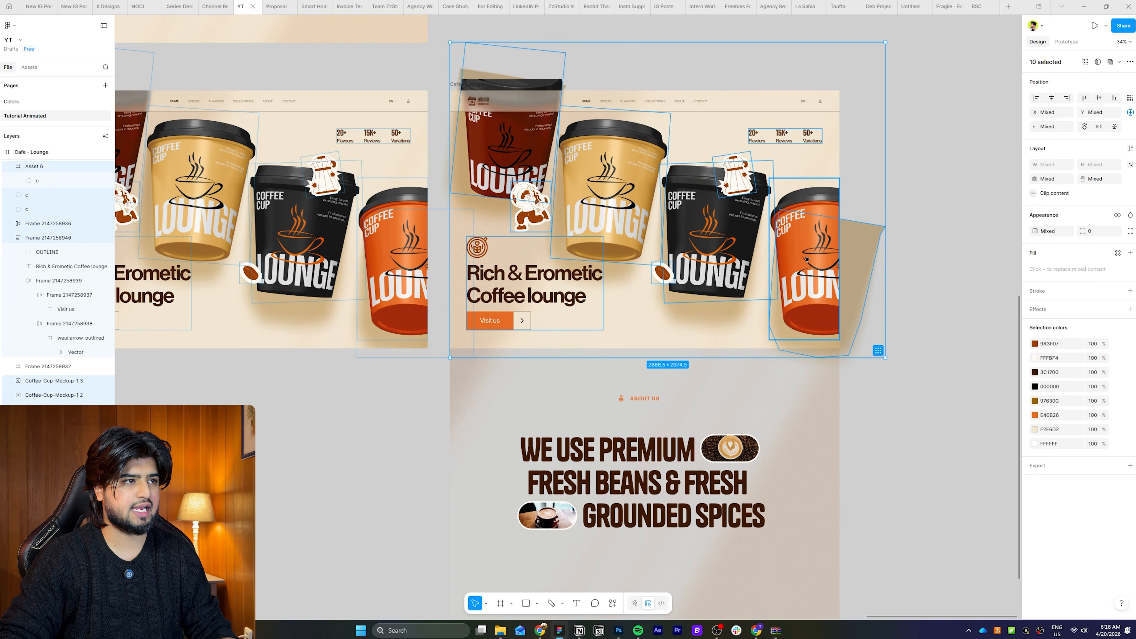
pyautogui.moveTo(809, 274); pyautogui.dragTo(768, 72)
pyautogui.hotkey('ctrl', 'z')
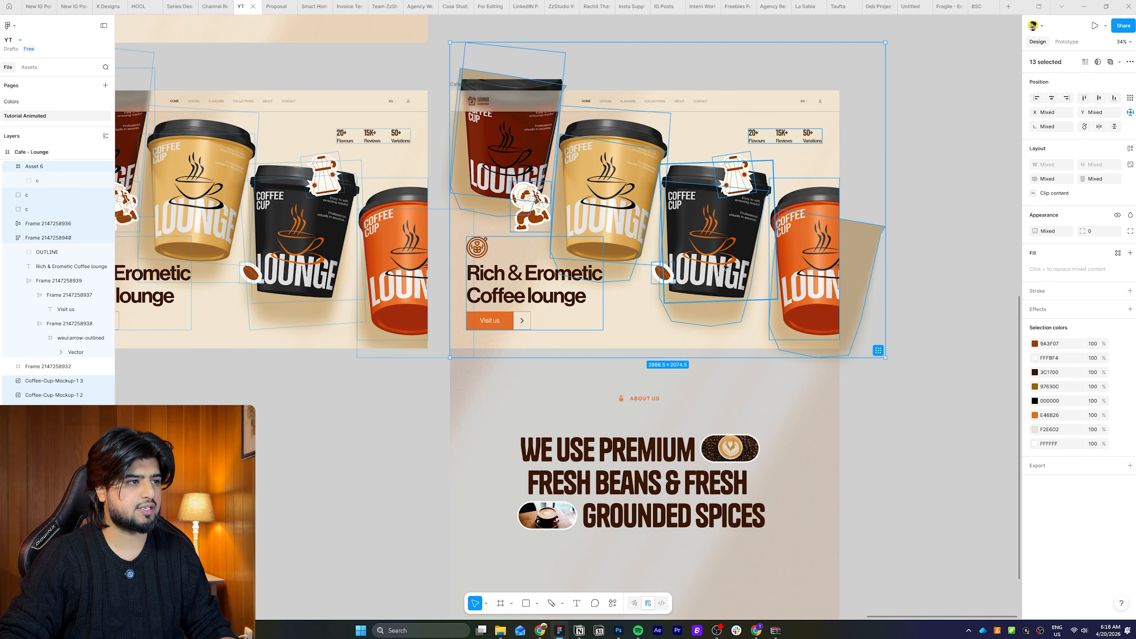
pyautogui.moveTo(725, 268); pyautogui.dragTo(684, 25)
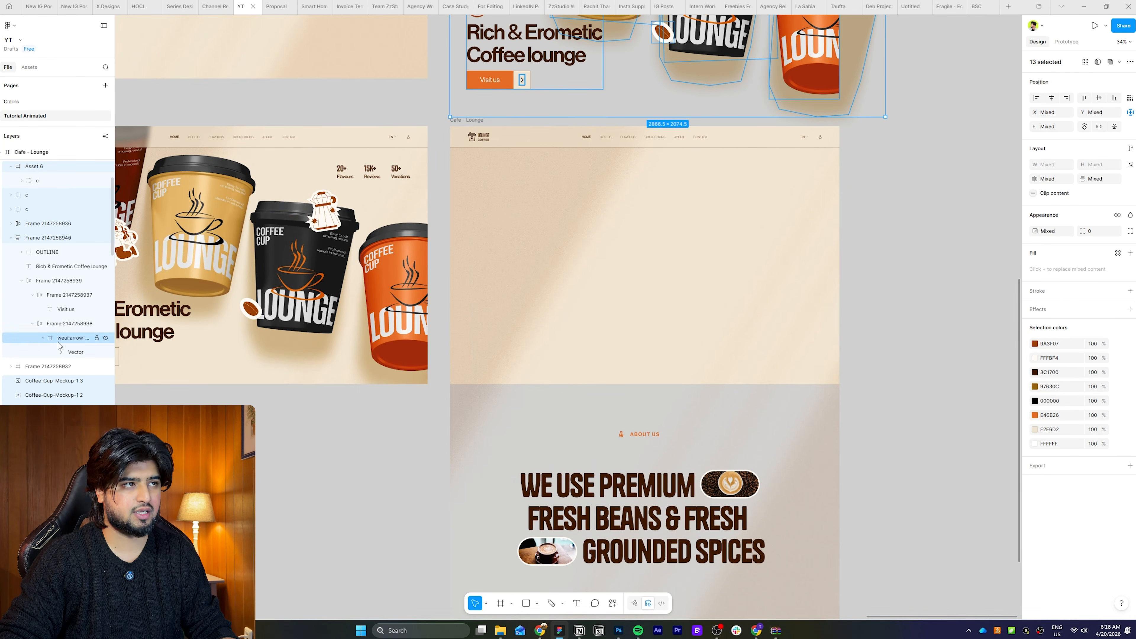
pyautogui.scroll(3, 41, 224)
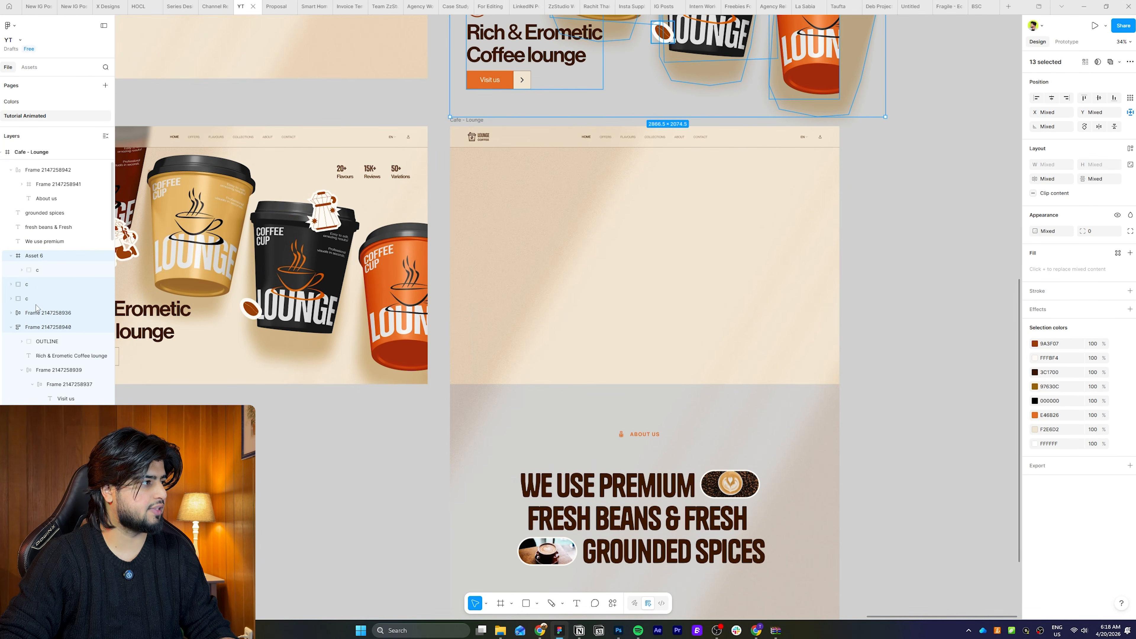
# - Toggle Clip content on and back off for the right-hand frame to check its emptied hero area
pyautogui.press('Escape')
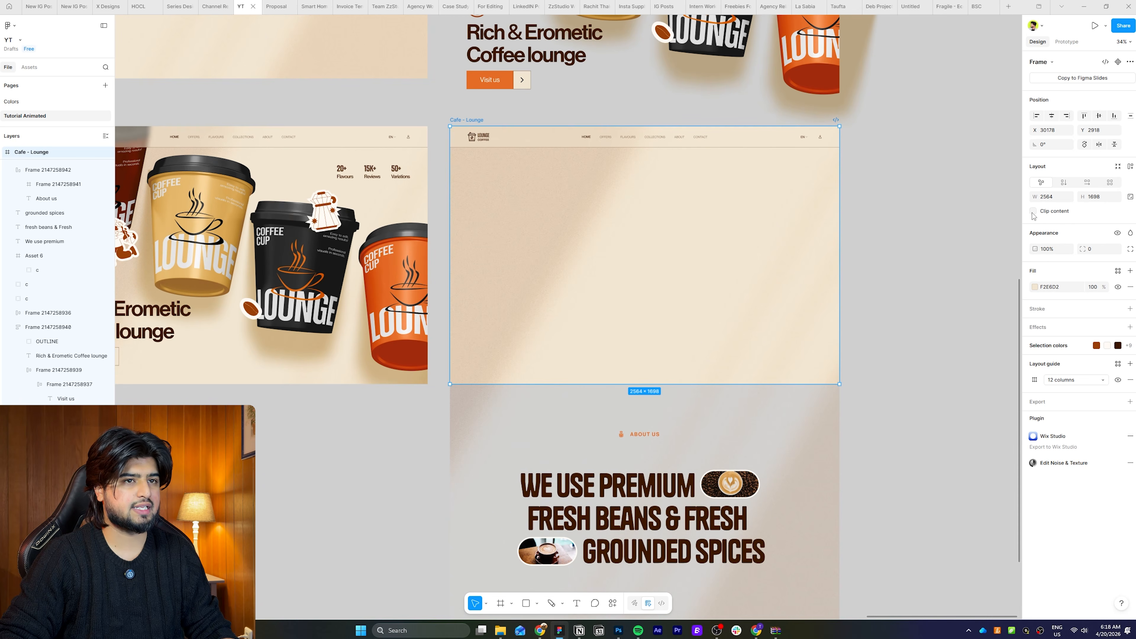
pyautogui.click(1033, 211)
pyautogui.click(1033, 211)
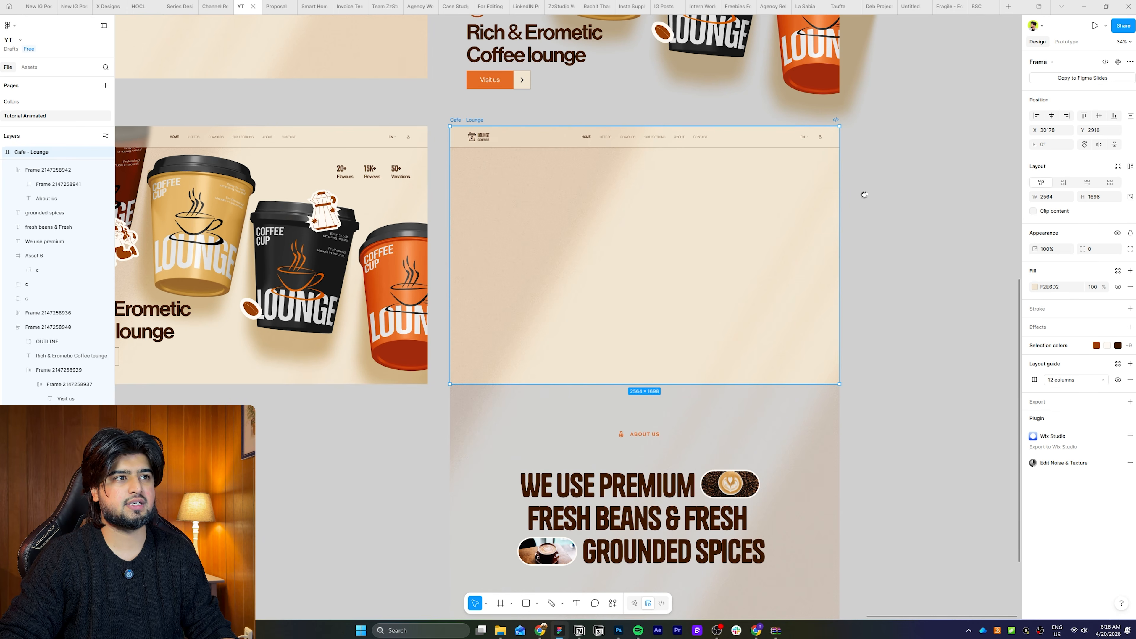
pyautogui.moveTo(864, 194); pyautogui.dragTo(888, 243)
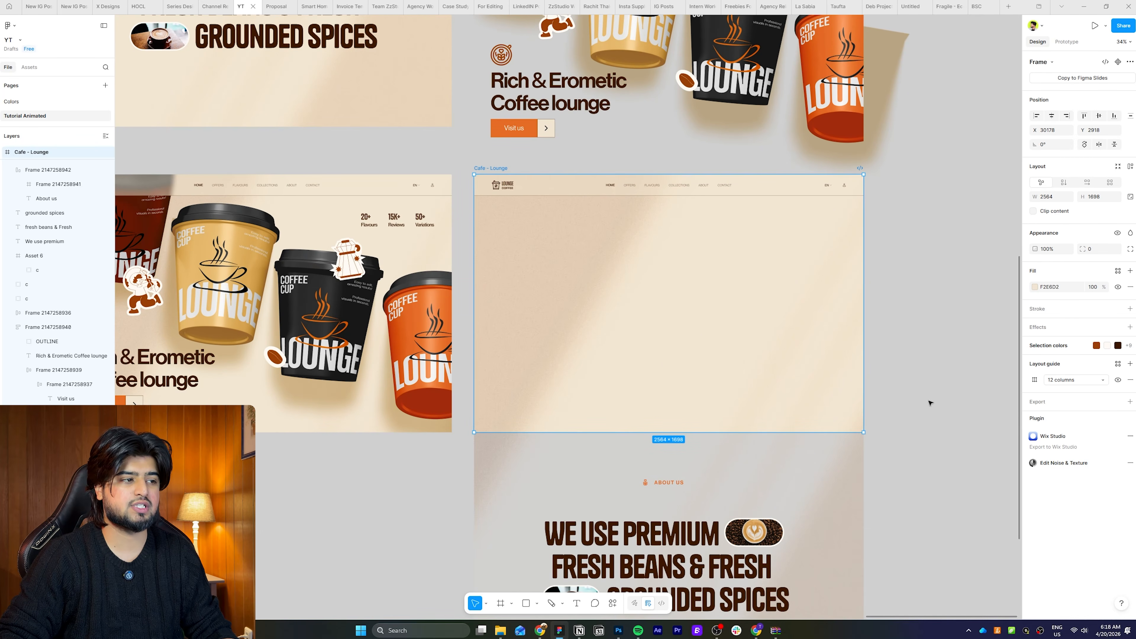
# - Move the About Us label, the three headline lines and both pill images up into the right-hand frame's visible area
pyautogui.click(976, 431)
pyautogui.scroll(-2, 918, 356)
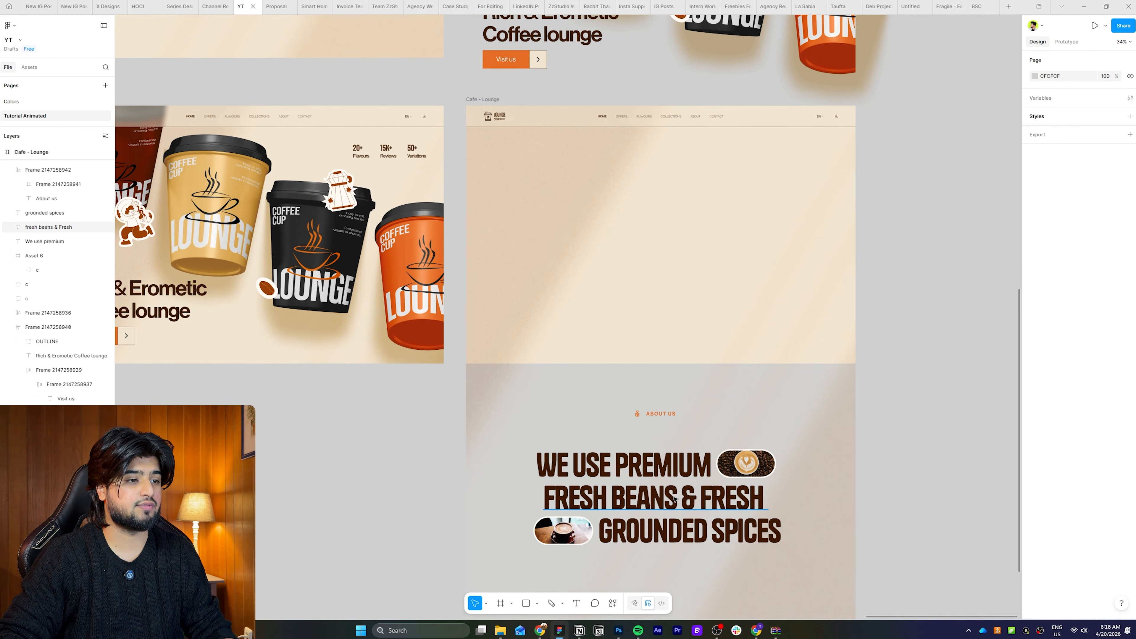
pyautogui.click(700, 469)
pyautogui.keyDown('shift'); pyautogui.click(742, 470); pyautogui.keyUp('shift')
pyautogui.keyDown('shift'); pyautogui.click(734, 498); pyautogui.keyUp('shift')
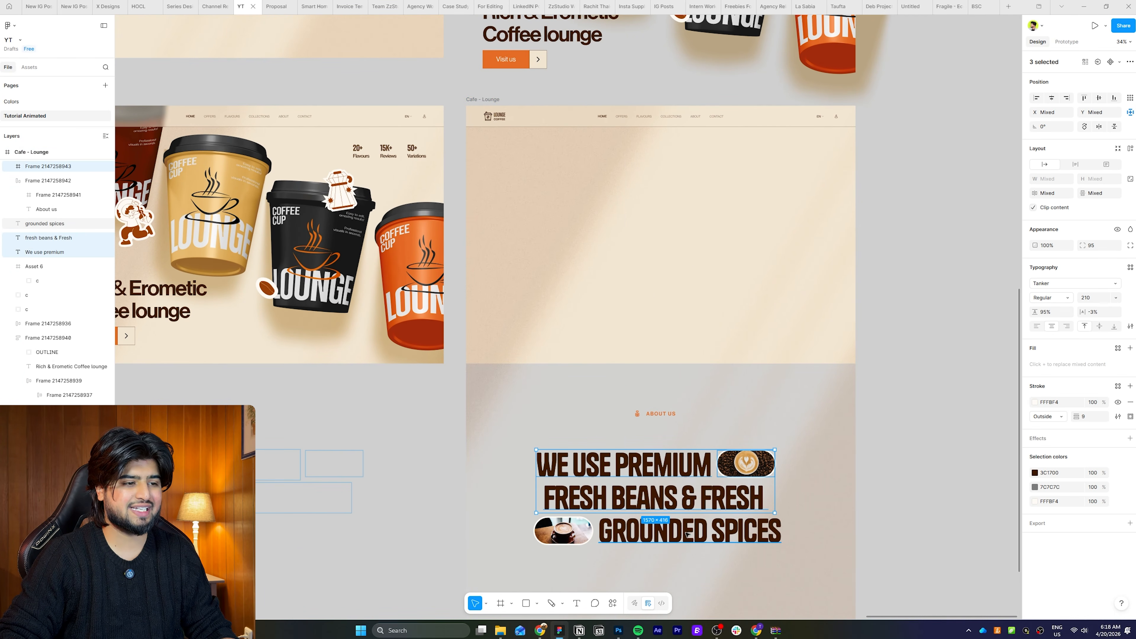
pyautogui.keyDown('shift'); pyautogui.click(671, 531); pyautogui.keyUp('shift')
pyautogui.keyDown('shift'); pyautogui.click(567, 531); pyautogui.keyUp('shift')
pyautogui.keyDown('shift'); pyautogui.click(663, 415); pyautogui.keyUp('shift')
pyautogui.moveTo(672, 488); pyautogui.dragTo(672, 241)
# - Turn Clip content back on for the right-hand Cafe - Lounge frame
pyautogui.press('Escape')
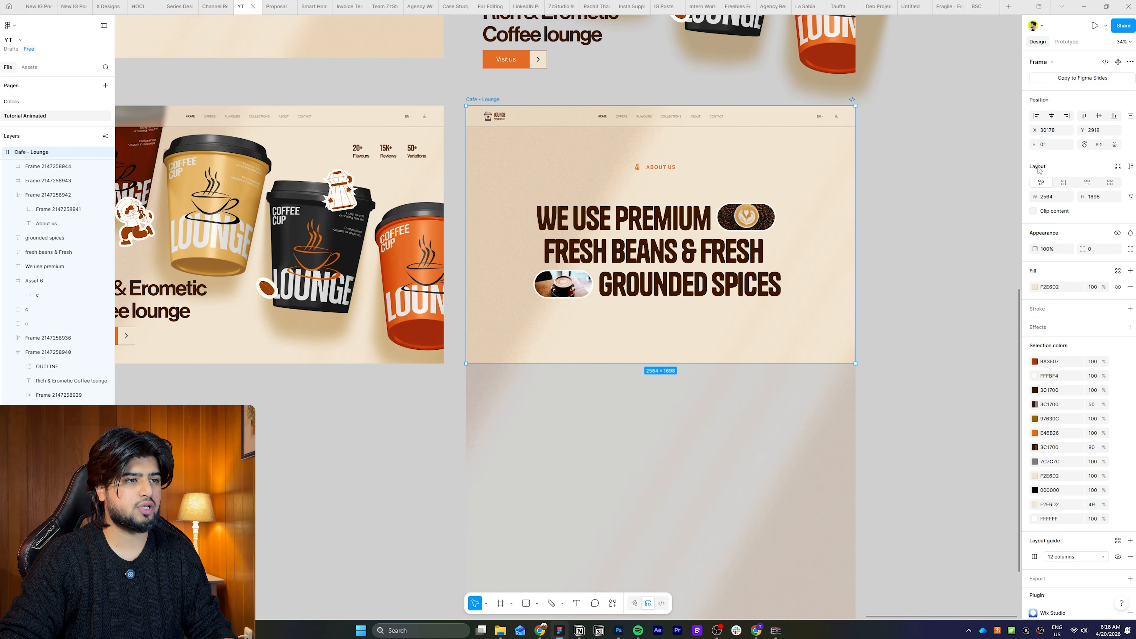
pyautogui.click(1034, 212)
pyautogui.click(928, 259)
pyautogui.hscroll(-3, 436, 177)
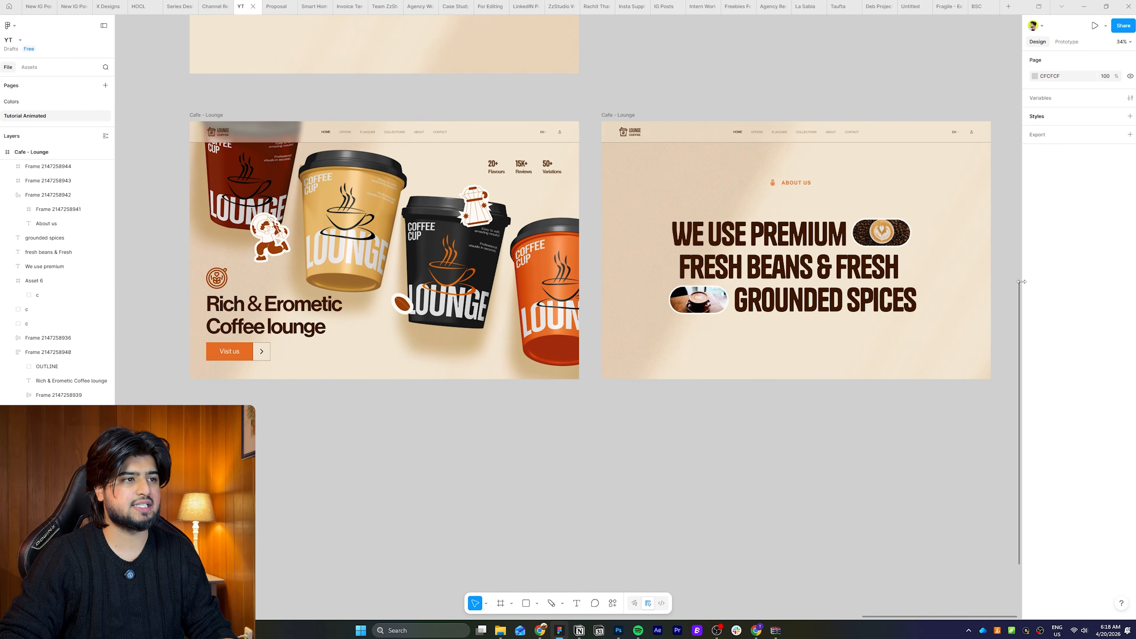
# - Connect the hero frame to the About Us frame with an on-click Navigate to interaction using Smart animate, Custom bezier and 1600ms
pyautogui.click(472, 168)
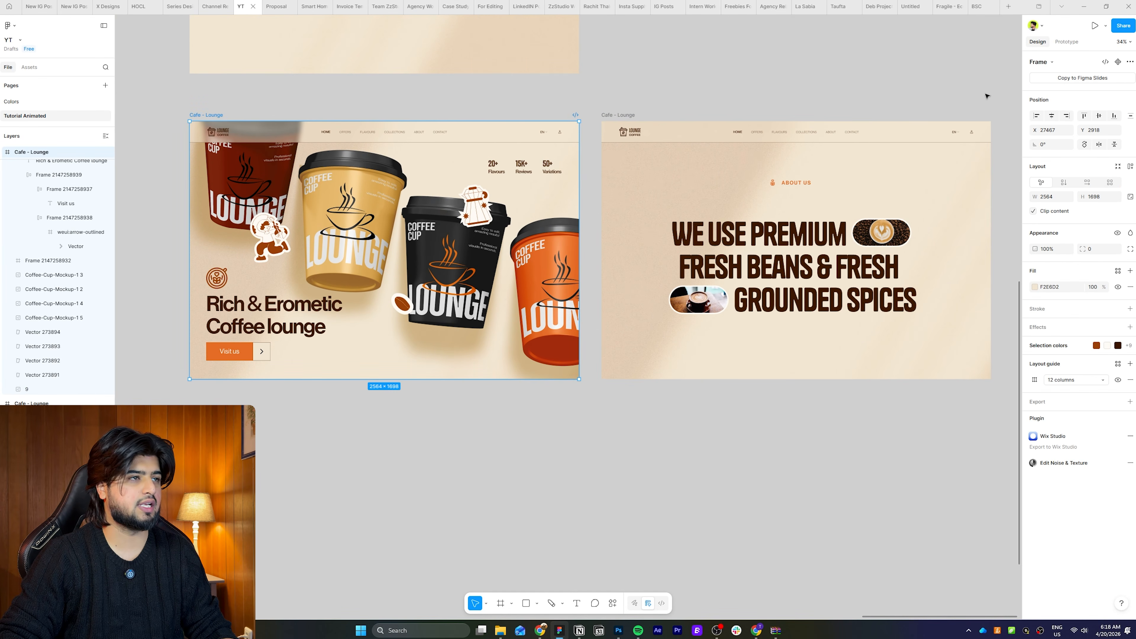
pyautogui.click(1067, 42)
pyautogui.moveTo(579, 251); pyautogui.dragTo(620, 252)
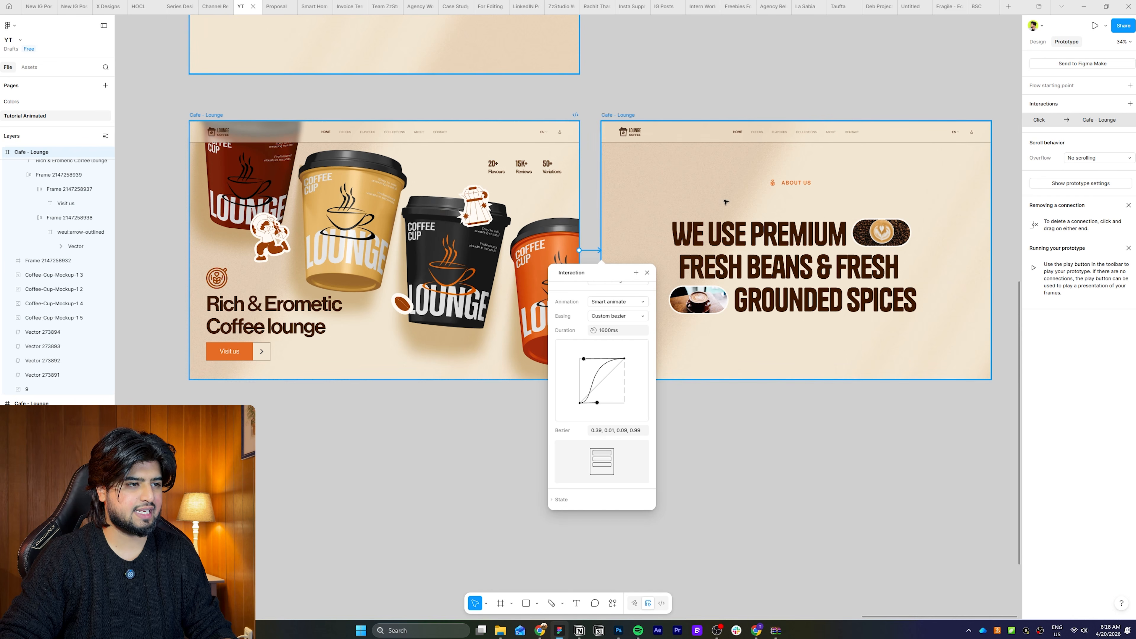
pyautogui.scroll(2, 613, 330)
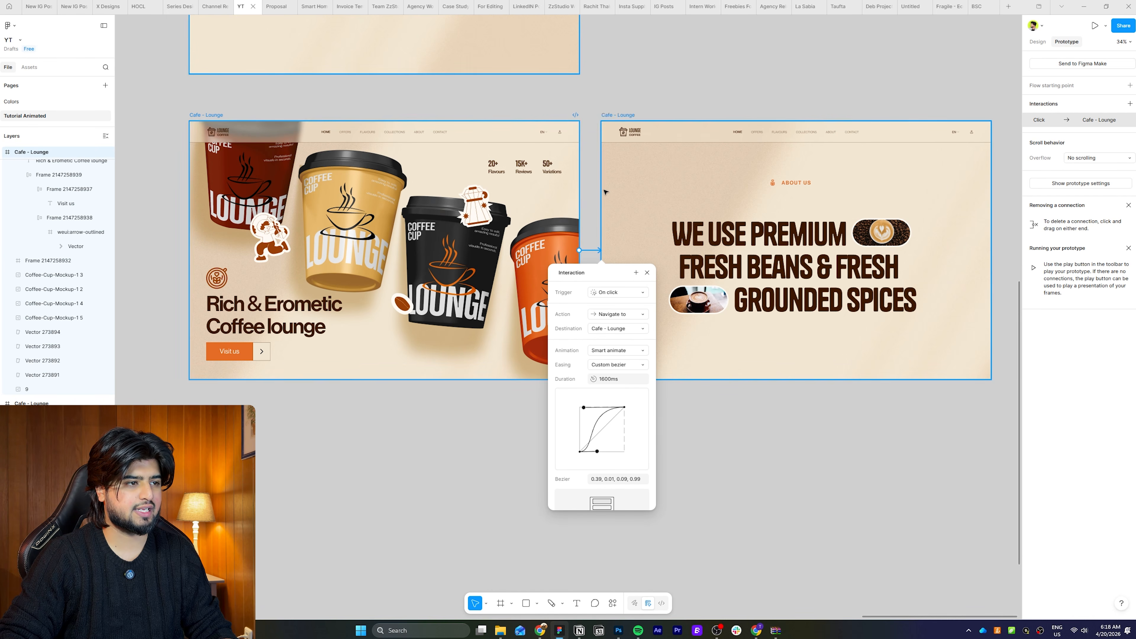
# - Preview the click transition from the hero frame to the About Us frame and close the preview
pyautogui.click(1107, 27)
pyautogui.click(1064, 55)
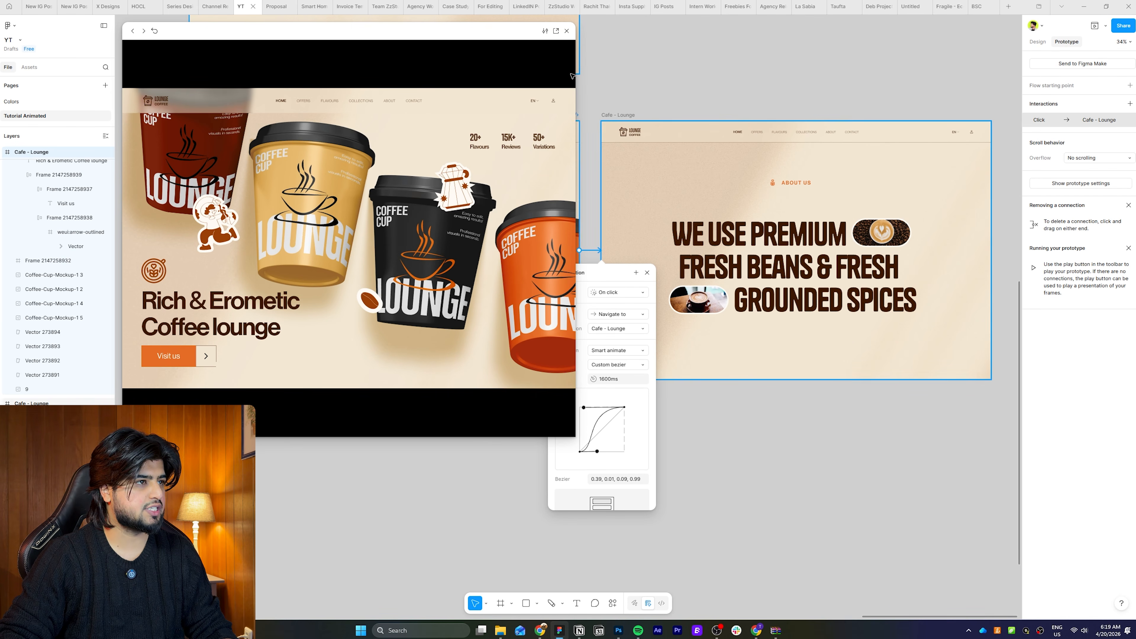
pyautogui.click(588, 262)
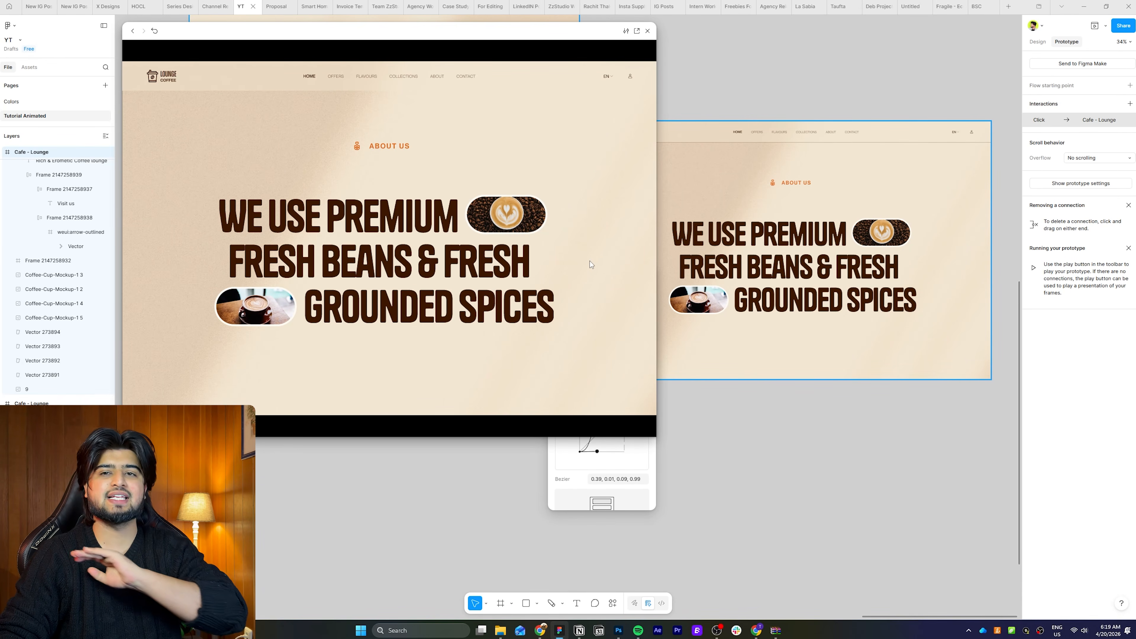
pyautogui.click(647, 30)
# - Delete the connection between the hero and About Us frames and undo the deletion
pyautogui.press('Delete')
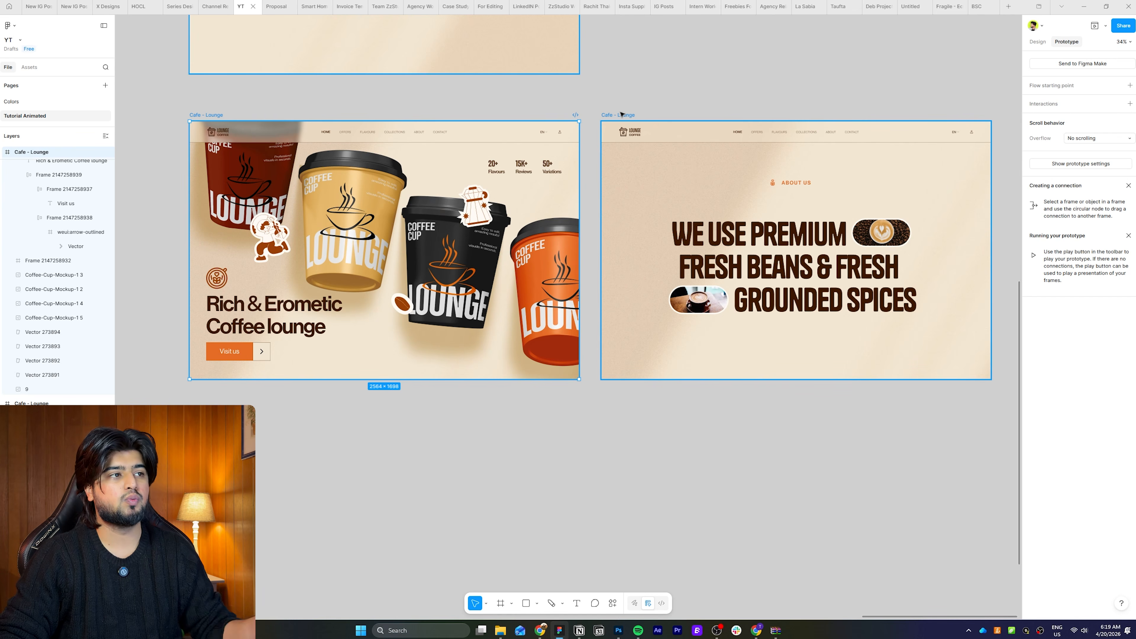
pyautogui.hotkey('ctrl', 'z')
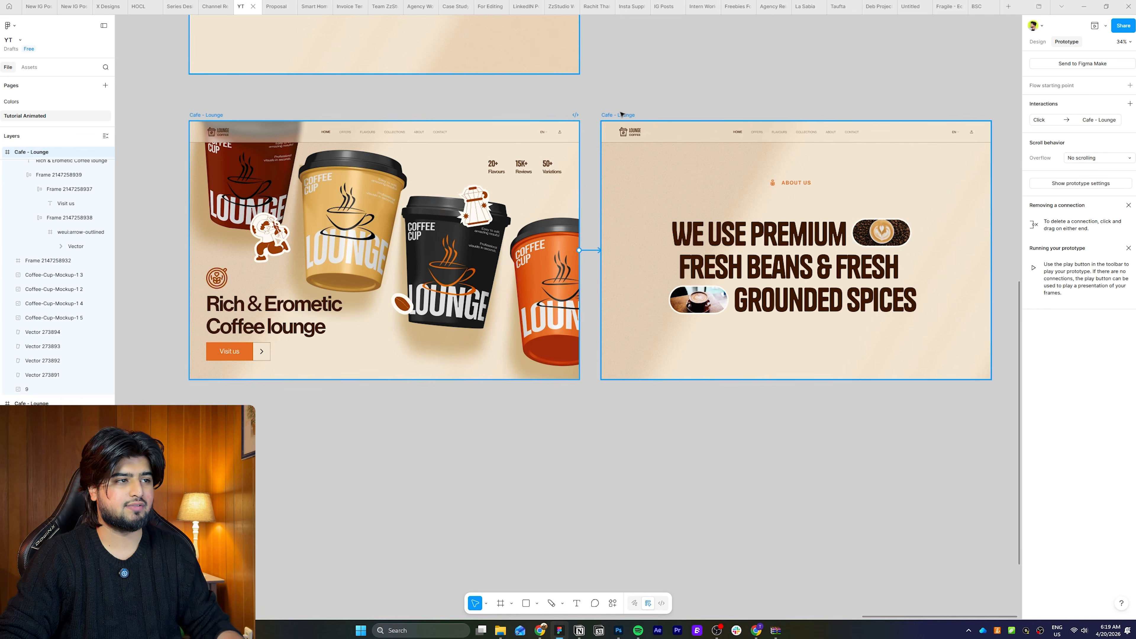
# - Duplicate the hero Cafe - Lounge frame directly below the original and place a second copy to the left of the first
pyautogui.scroll(-2, 734, 228)
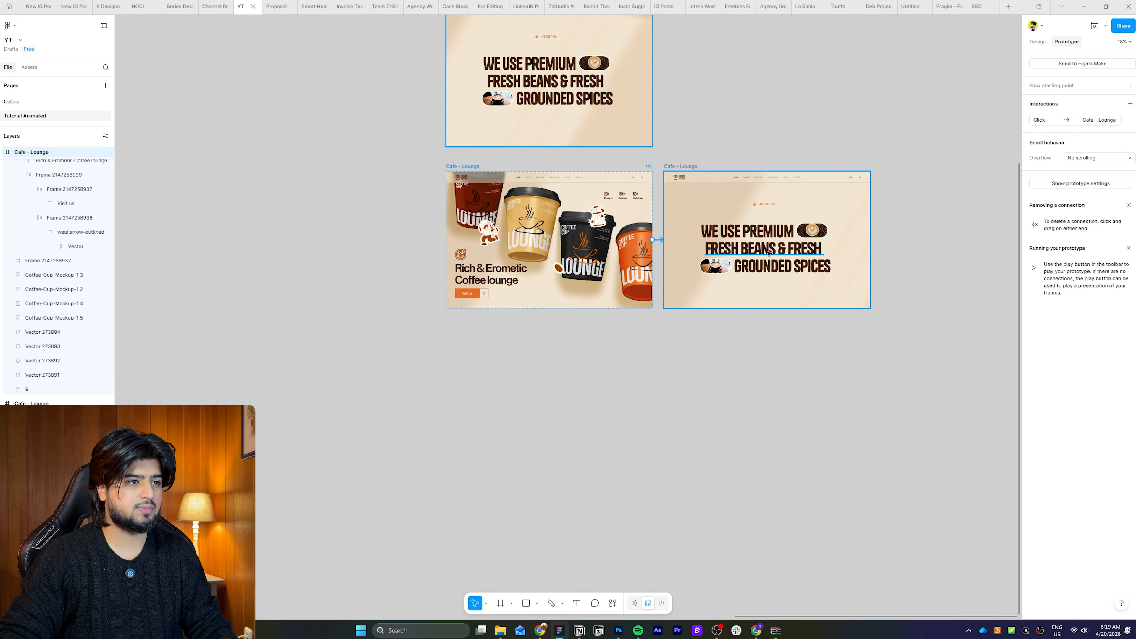
pyautogui.moveTo(461, 167); pyautogui.dragTo(469, 361)
pyautogui.click(773, 414)
pyautogui.moveTo(592, 444); pyautogui.dragTo(649, 311)
pyautogui.scroll(5, 649, 312)
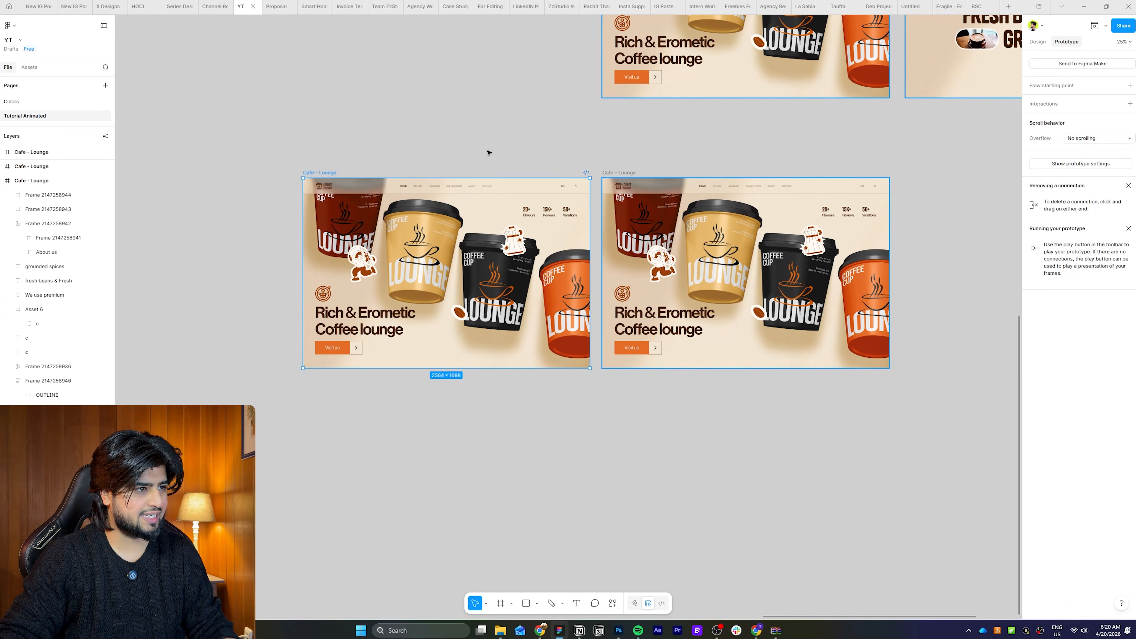
pyautogui.click(503, 149)
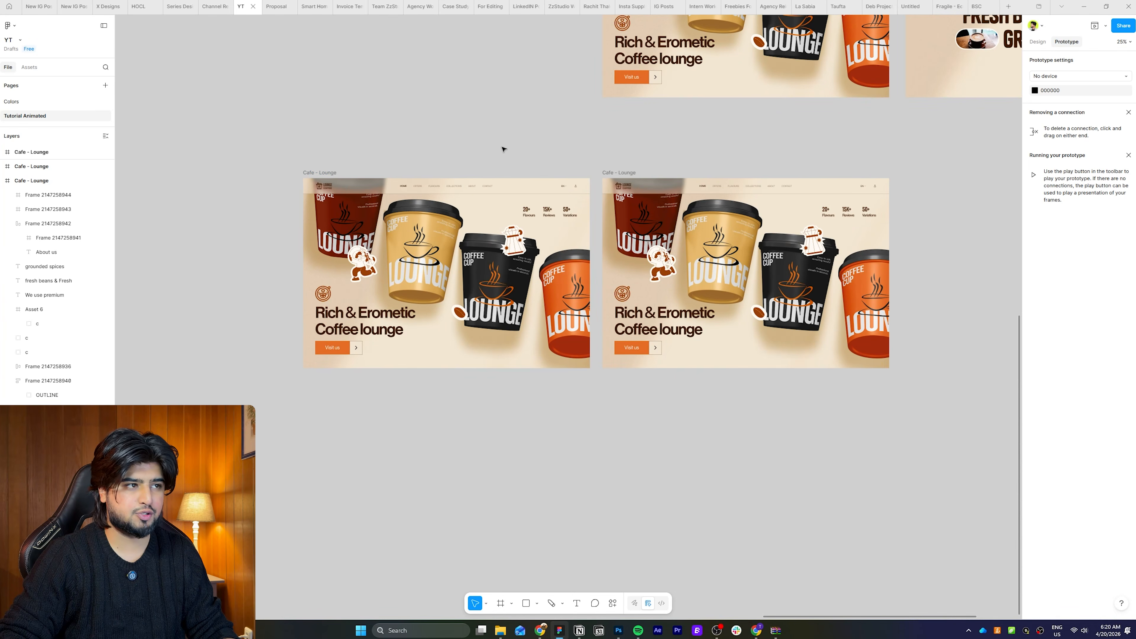
# - Shrink the coffee pot sticker on the black cup in the left hero copy, using the Scale tool with a factor of 0.01
pyautogui.scroll(3, 615, 247)
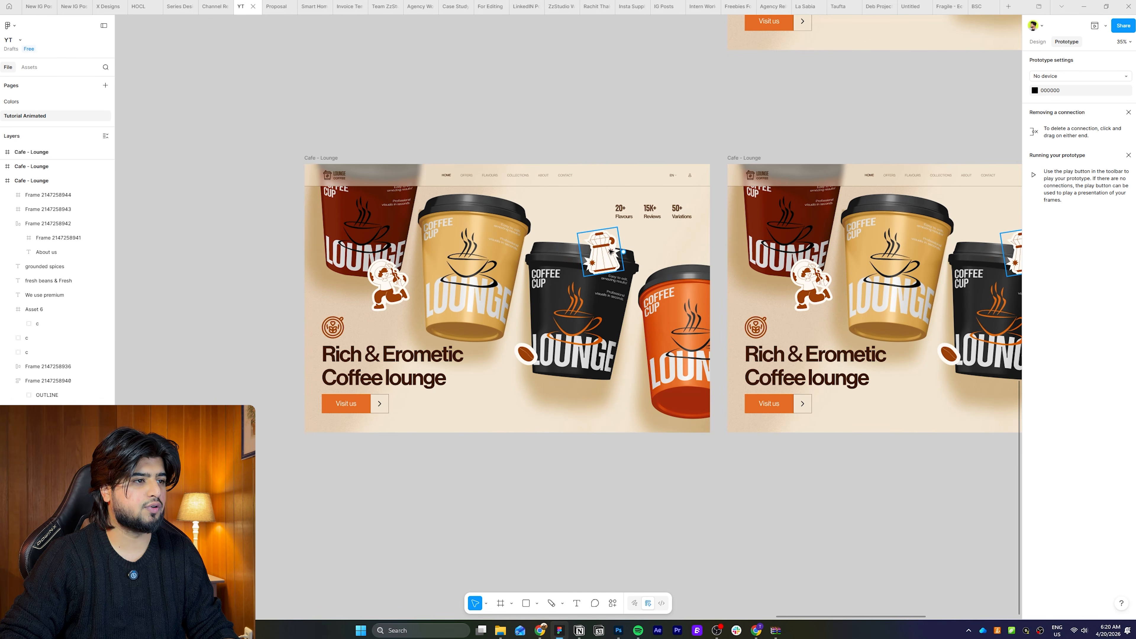
pyautogui.click(611, 252)
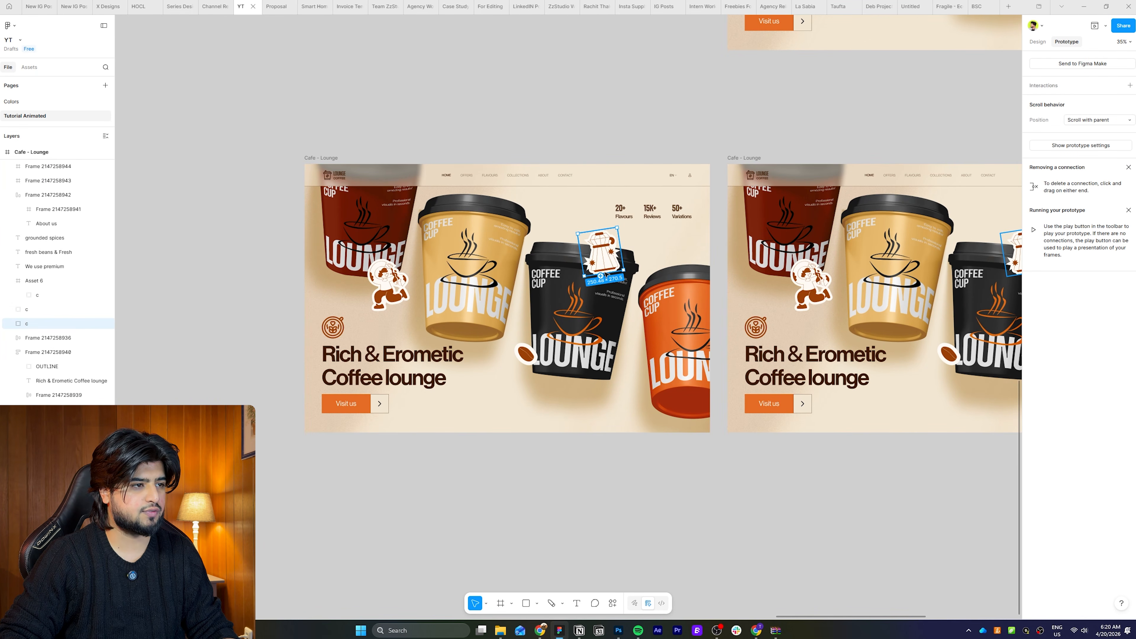
pyautogui.press('k')
pyautogui.scroll(5, 621, 251)
pyautogui.moveTo(625, 262); pyautogui.dragTo(589, 249)
pyautogui.click(1046, 231)
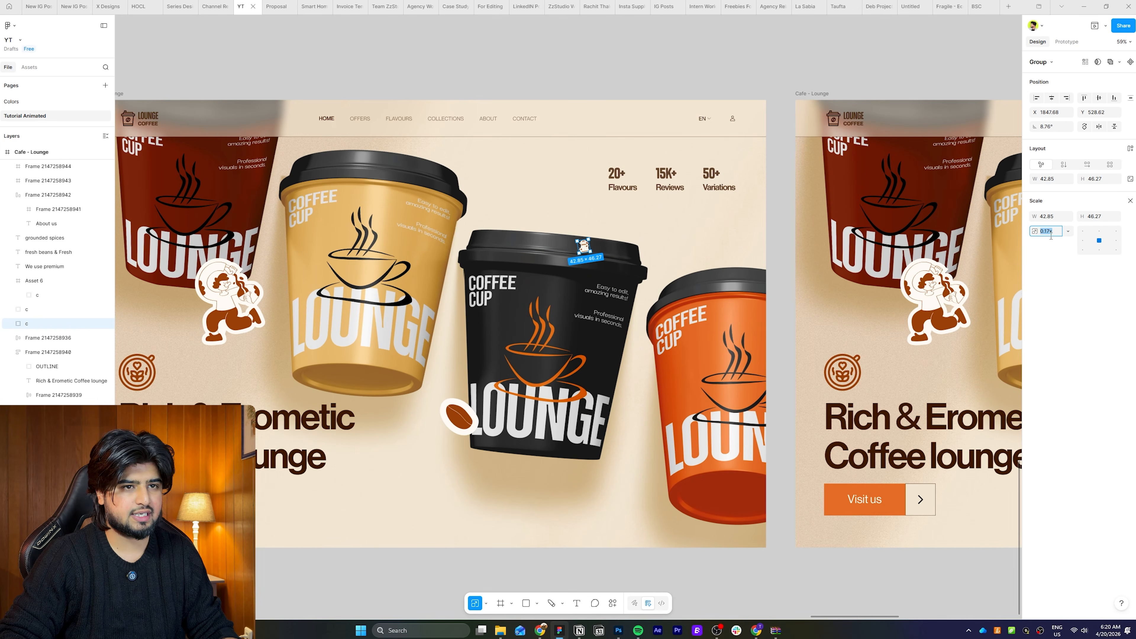
pyautogui.write('0.01')
pyautogui.press('Return')
# - Scale the coffee bean and running character stickers in the left hero copy down about their centres to almost nothing
pyautogui.click(450, 421)
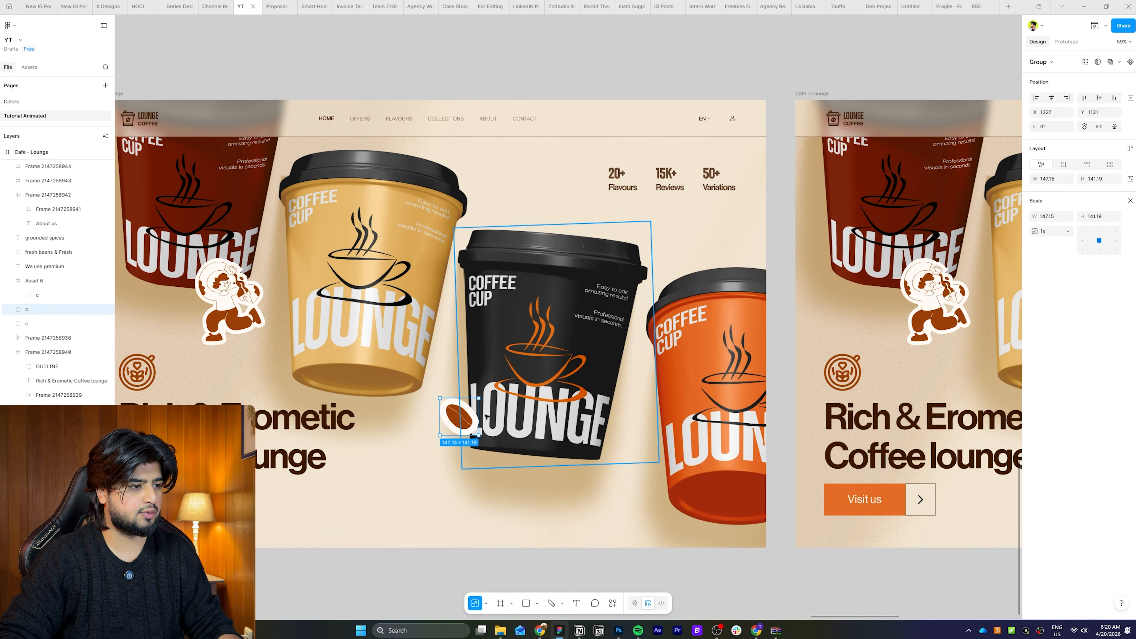
pyautogui.write('0')
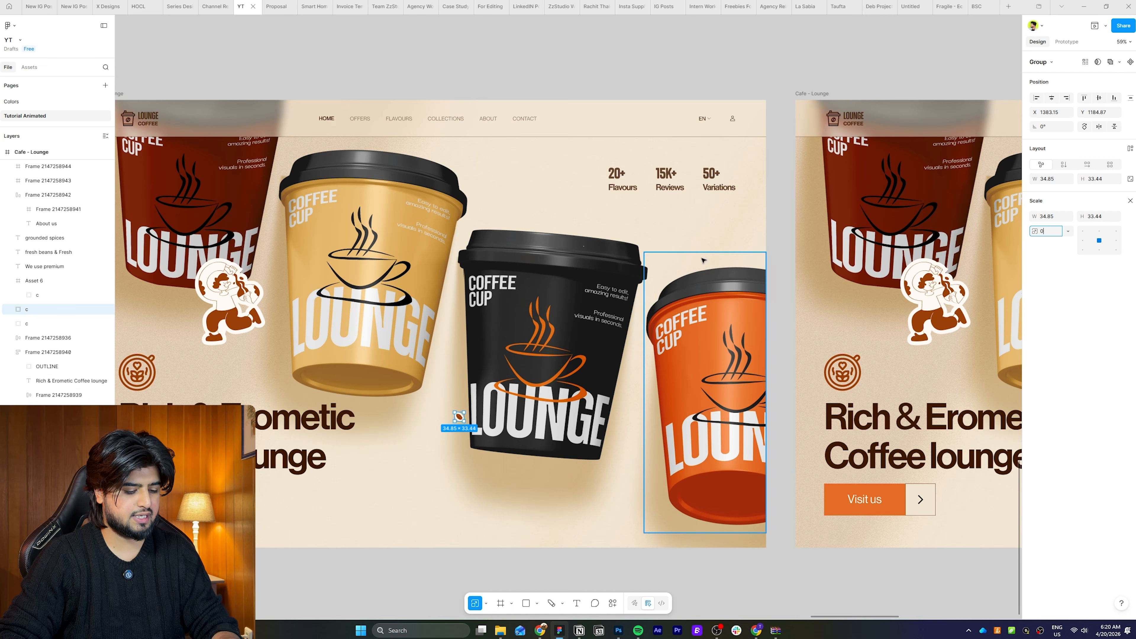
pyautogui.click(237, 296)
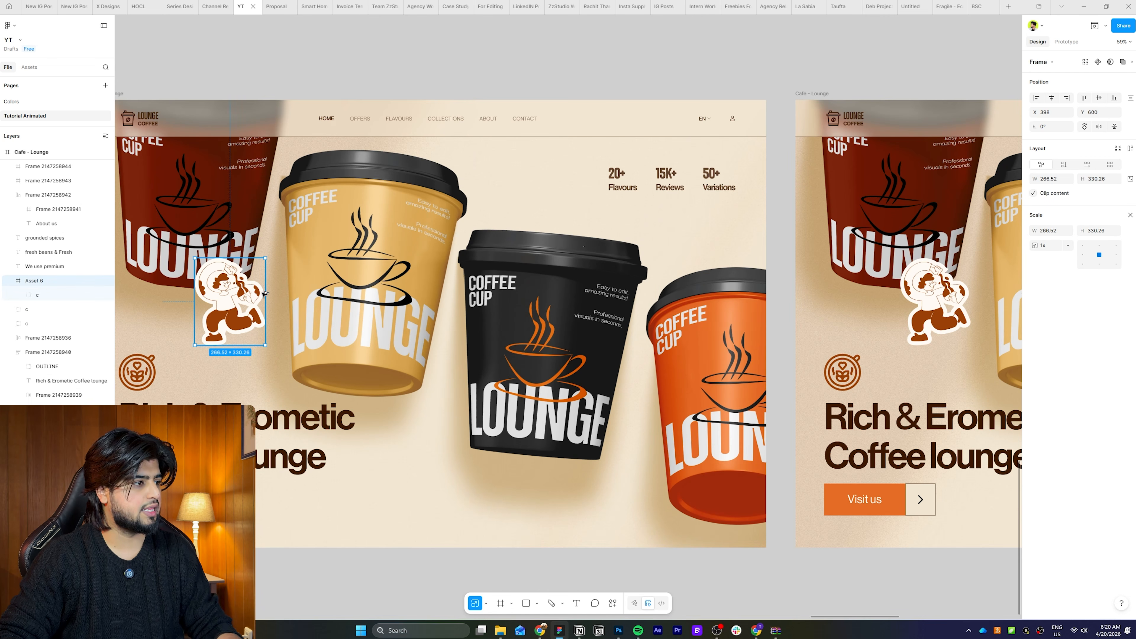
pyautogui.moveTo(265, 258); pyautogui.dragTo(243, 286)
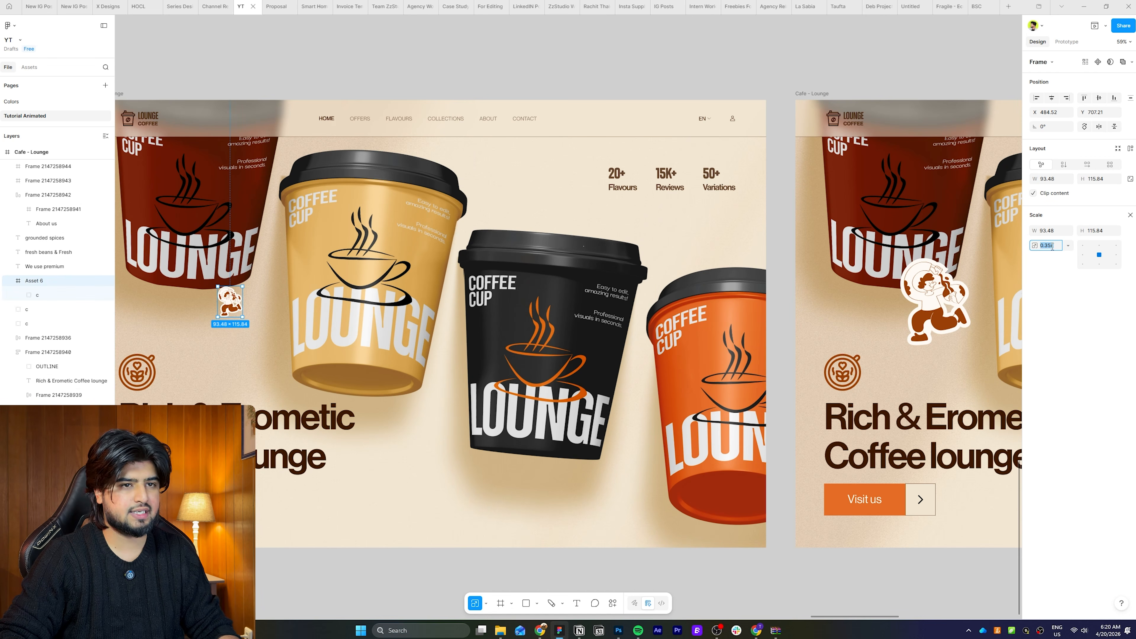
pyautogui.press('Return')
pyautogui.click(791, 82)
# - Connect the left hero copy without stickers to the copy with stickers, on click with Smart animate
pyautogui.scroll(-4, 791, 82)
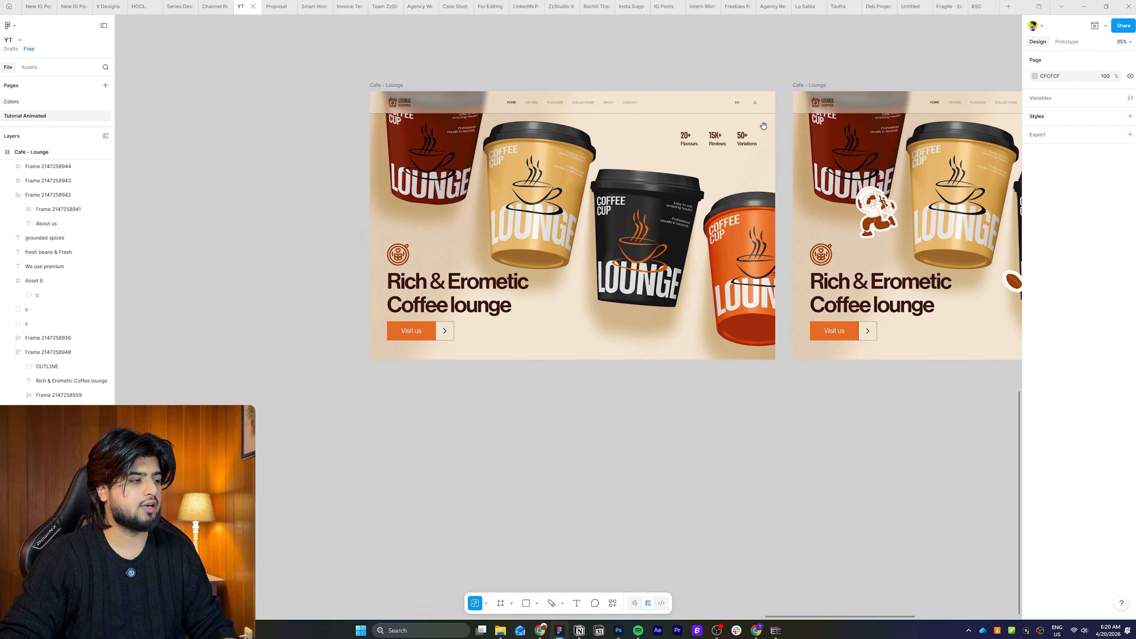
pyautogui.moveTo(761, 129); pyautogui.dragTo(623, 202)
pyautogui.scroll(-2, 618, 211)
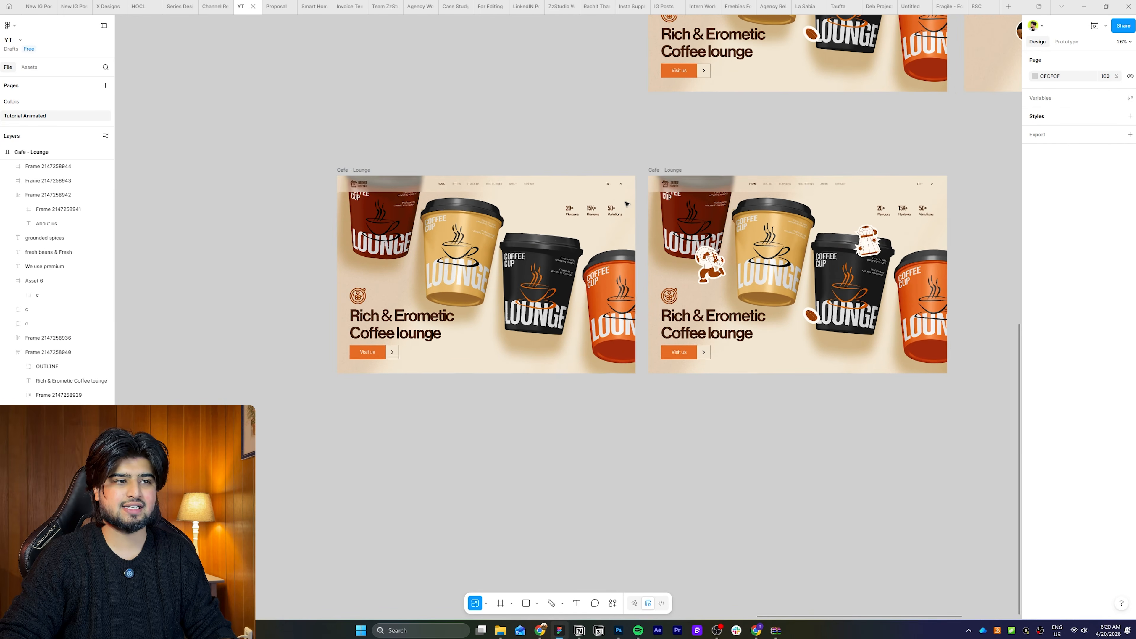
pyautogui.click(353, 170)
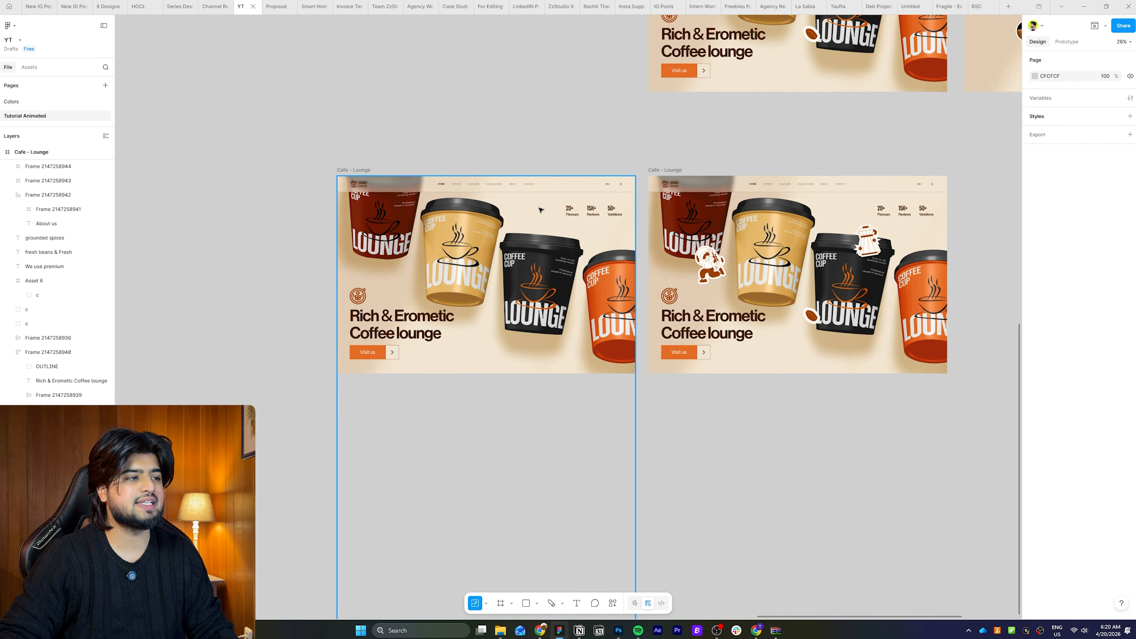
pyautogui.click(1074, 42)
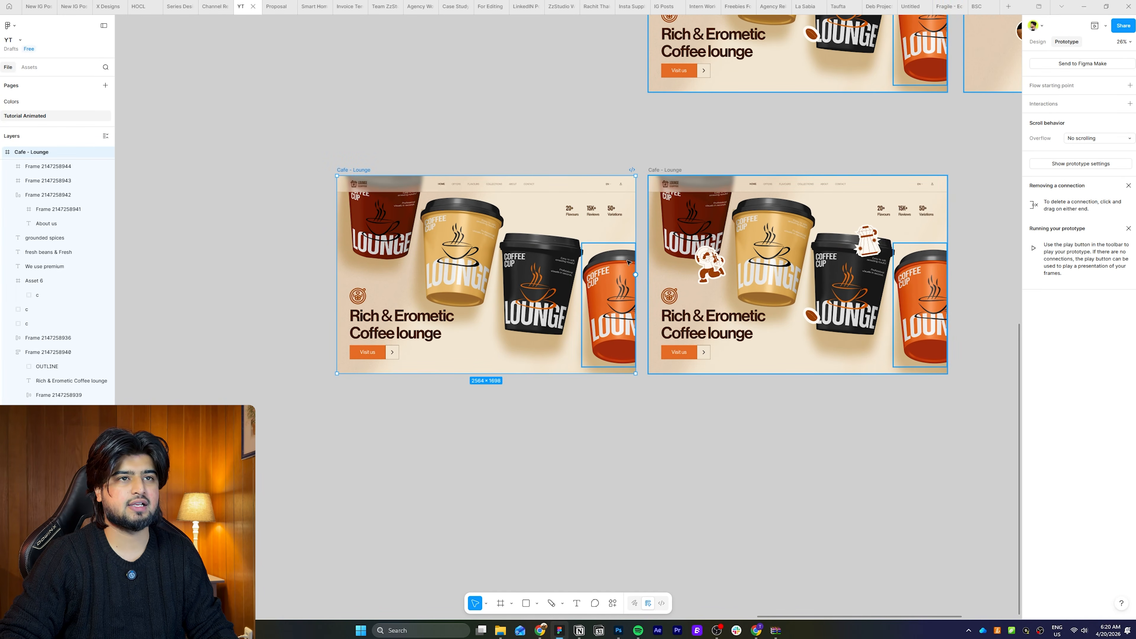
pyautogui.moveTo(635, 274); pyautogui.dragTo(680, 274)
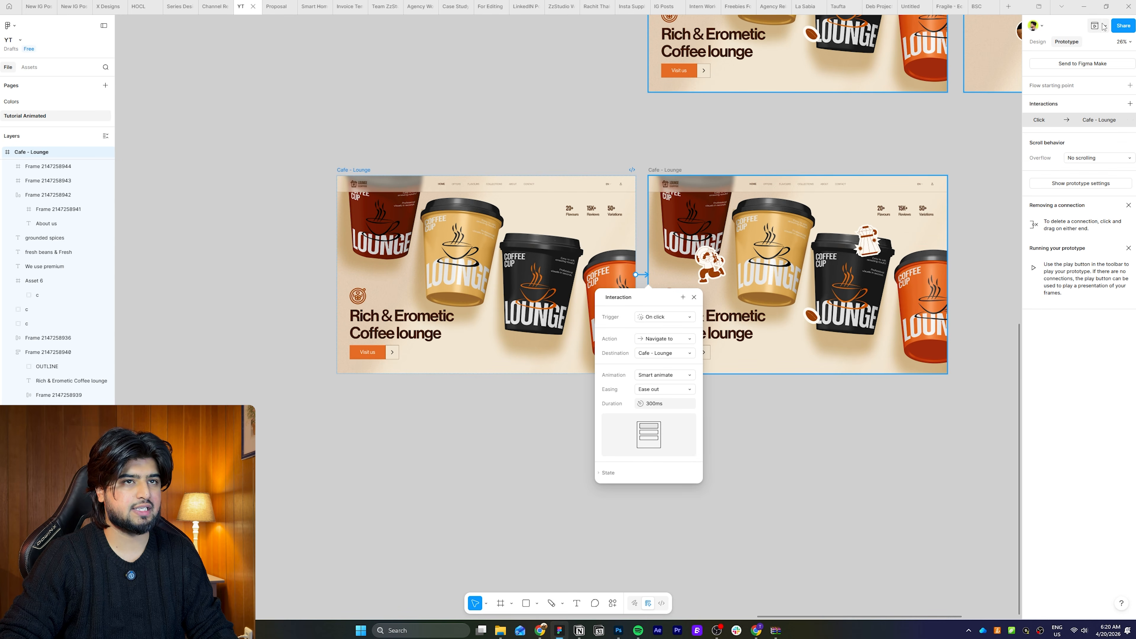
# - Set the interaction to a Custom bezier easing of 0.4, 0.01, 0.04, 1 with a duration of 1600 ms
pyautogui.click(664, 389)
pyautogui.click(670, 445)
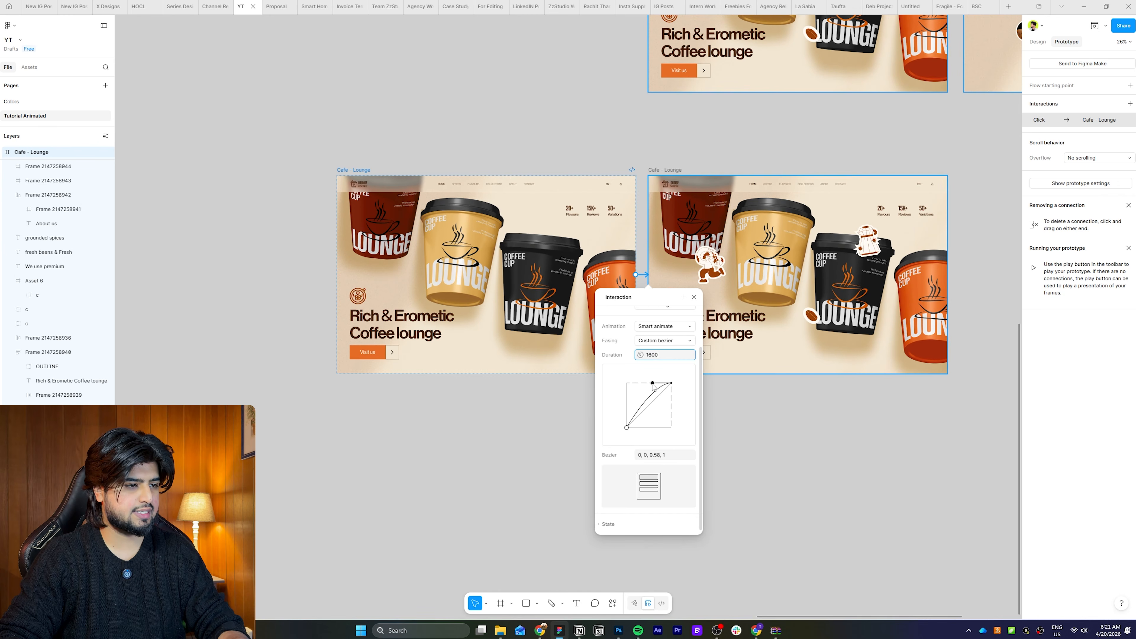
pyautogui.moveTo(629, 383); pyautogui.dragTo(629, 383)
pyautogui.moveTo(626, 428); pyautogui.dragTo(644, 427)
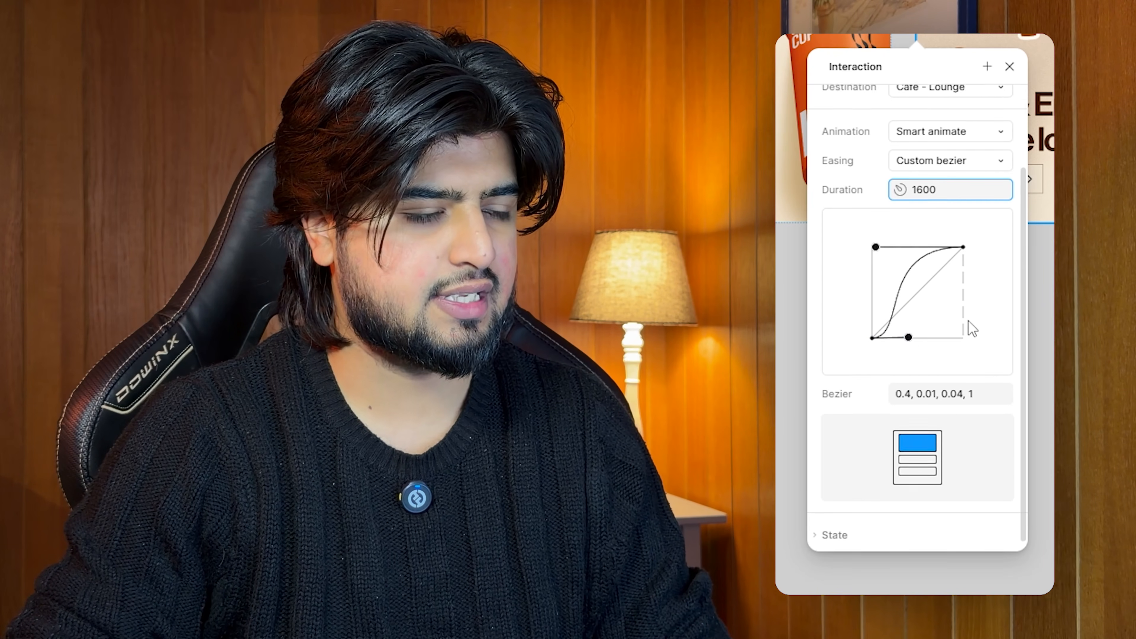
# - Preview the click transition that grows the stickers in and close the preview
pyautogui.scroll(3, 970, 329)
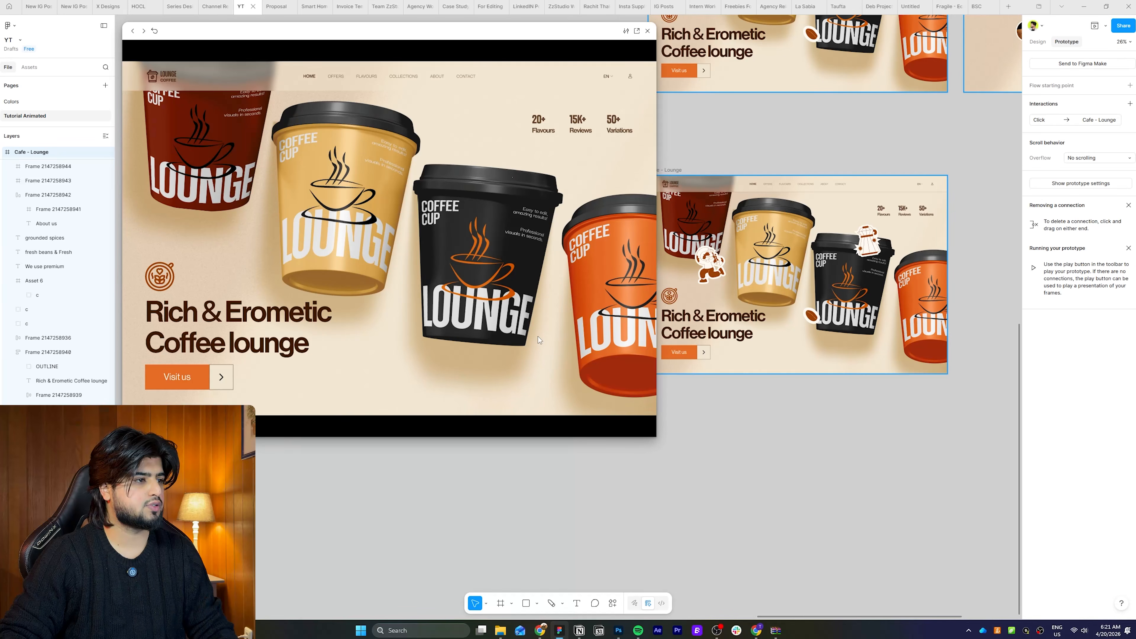
pyautogui.click(538, 336)
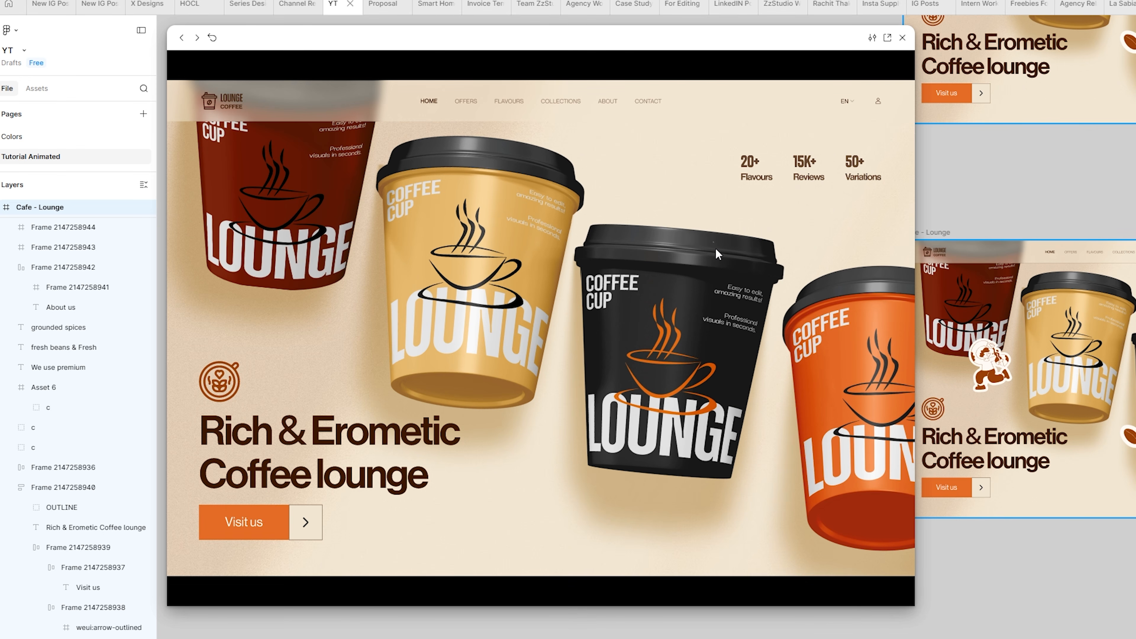
pyautogui.click(728, 280)
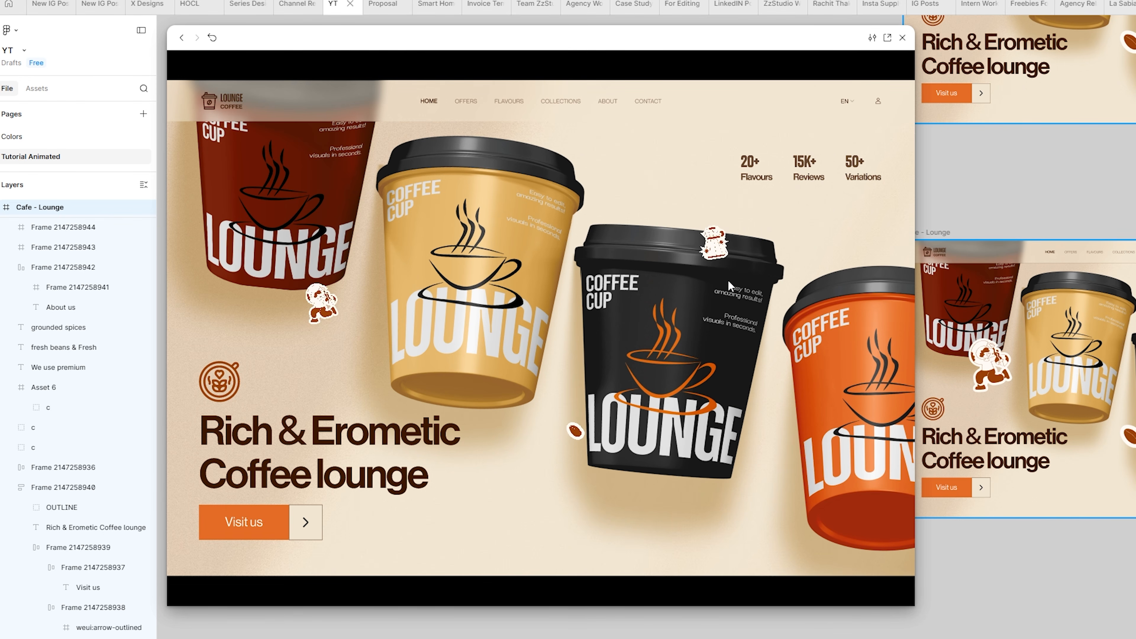
pyautogui.click(902, 38)
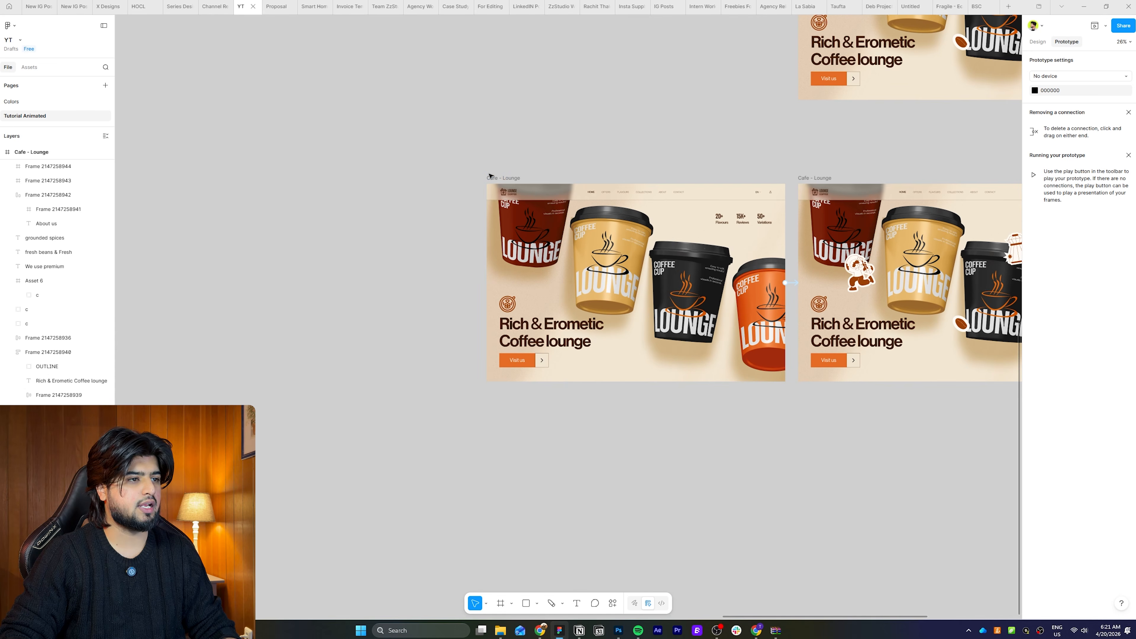
# - Duplicate the sticker-free hero frame to its left and delete the prototype connection copied with the duplicate
pyautogui.click(505, 178)
pyautogui.moveTo(507, 178); pyautogui.dragTo(195, 179)
pyautogui.click(485, 282)
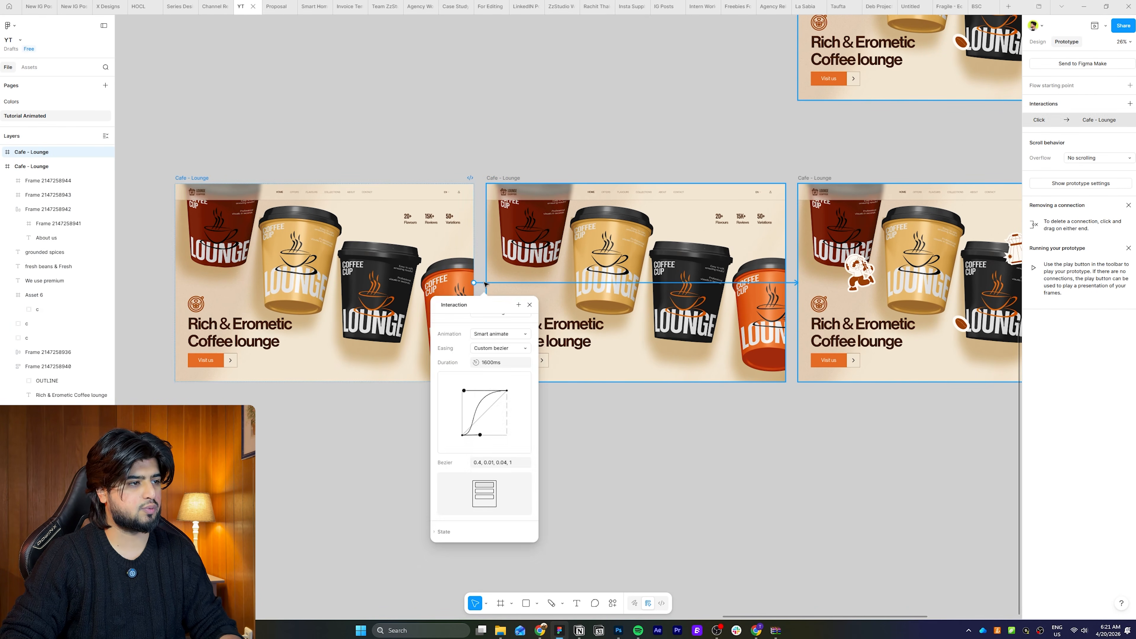
pyautogui.press('Delete')
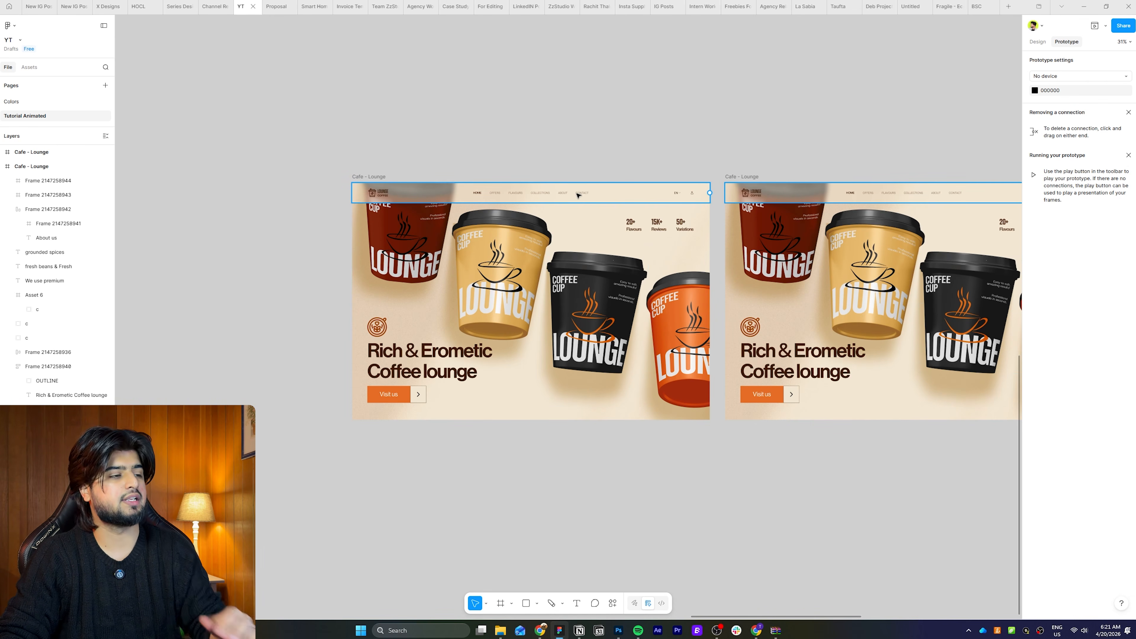
# - Move the navigation bar up out of the leftmost hero frame and widen its stats row gap to 573
pyautogui.click(568, 198)
pyautogui.moveTo(568, 198); pyautogui.dragTo(566, 179)
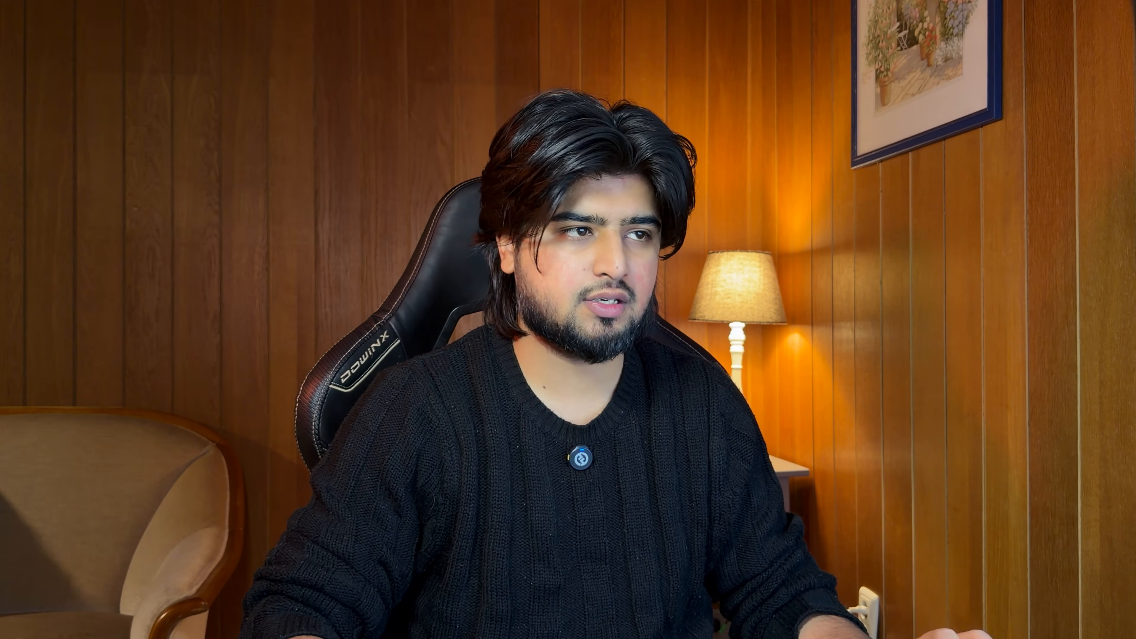
pyautogui.click(663, 229)
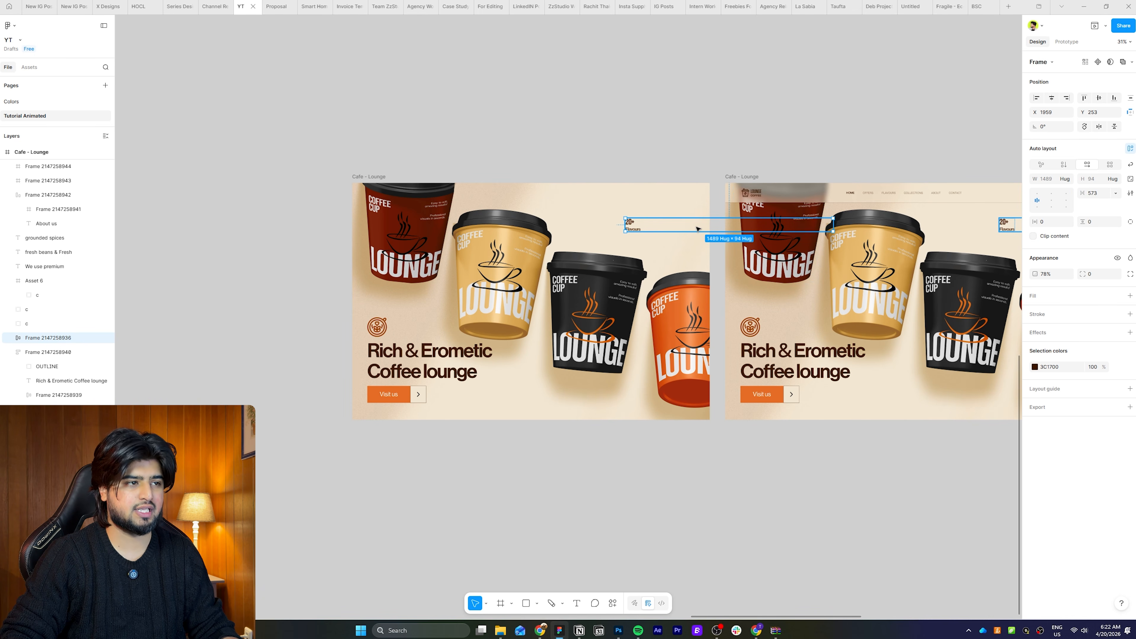
pyautogui.moveTo(697, 229); pyautogui.dragTo(536, 213)
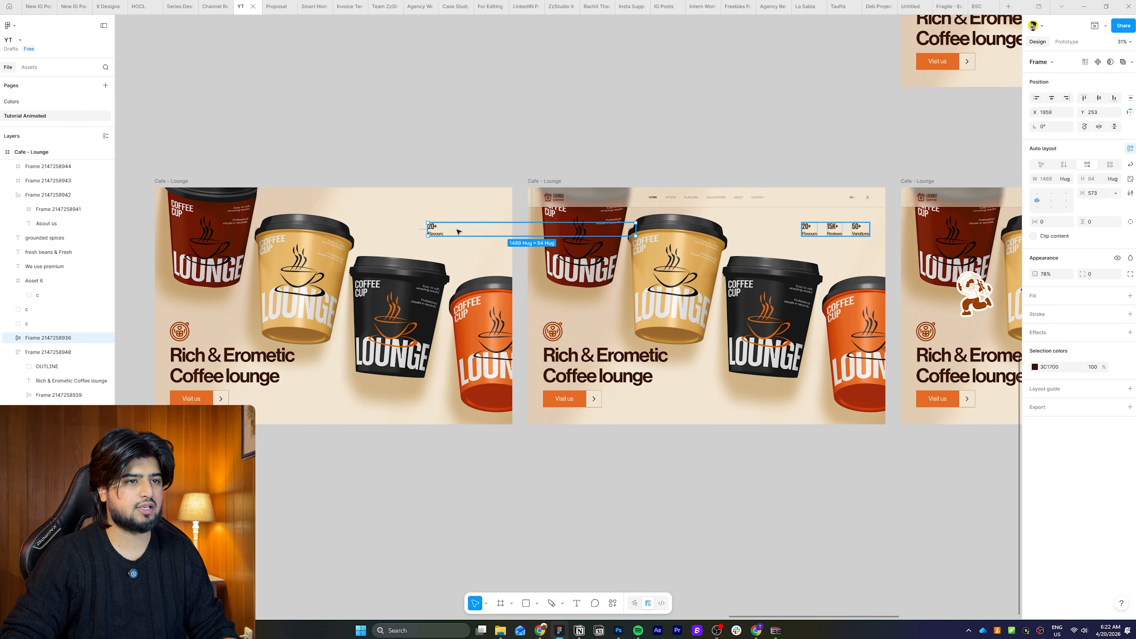
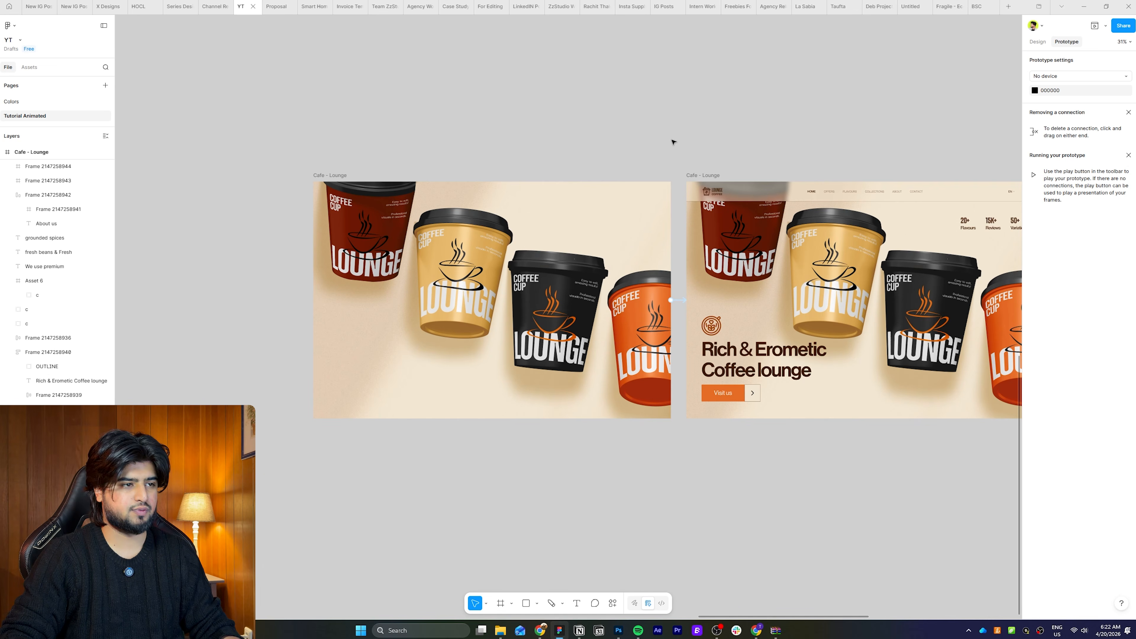
# - Duplicate the leftmost cups-only Cafe - Lounge frame and place the copy to its left
pyautogui.moveTo(674, 142); pyautogui.dragTo(809, 146)
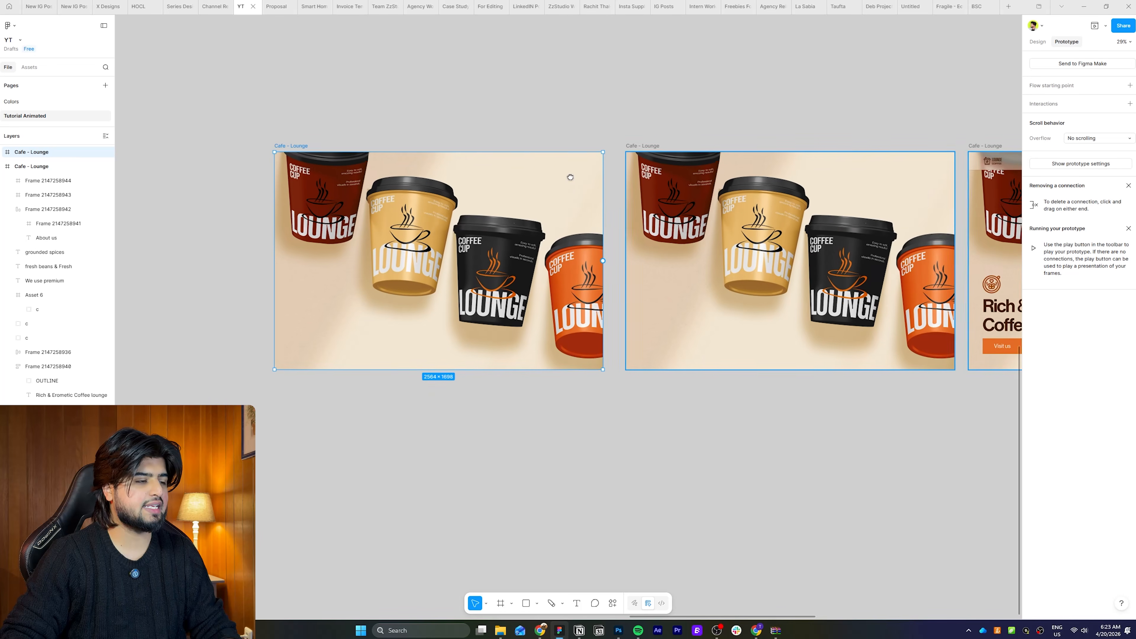
# - Scale down the orange cup and its shadow in the leftmost frame and move them out past the frame's right edge
pyautogui.hscroll(-2, 693, 238)
pyautogui.click(677, 298)
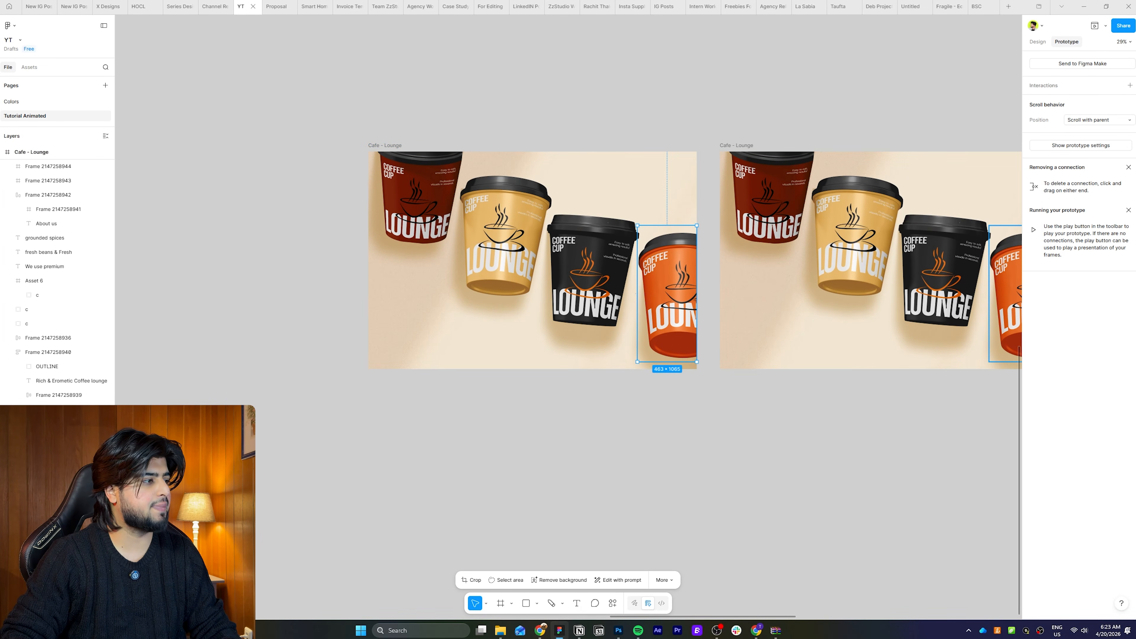
pyautogui.keyDown('shift'); pyautogui.click(650, 368); pyautogui.keyUp('shift')
pyautogui.press('k')
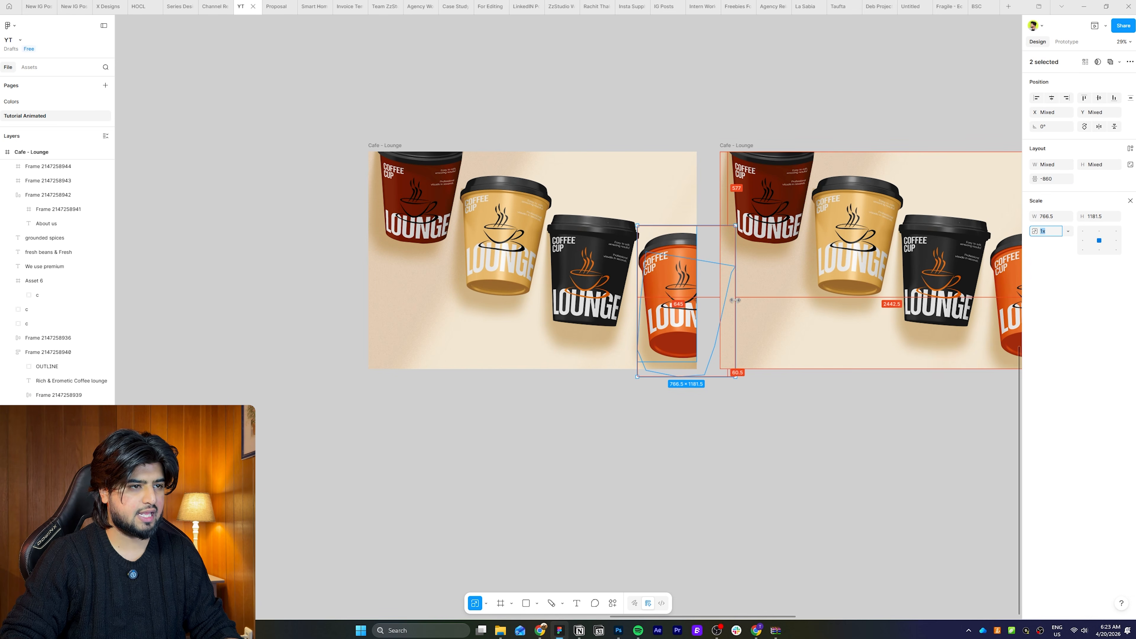
pyautogui.moveTo(735, 297)
pyautogui.mouseDown()
pyautogui.moveTo(708, 299)
pyautogui.moveTo(735, 297)
pyautogui.mouseUp()
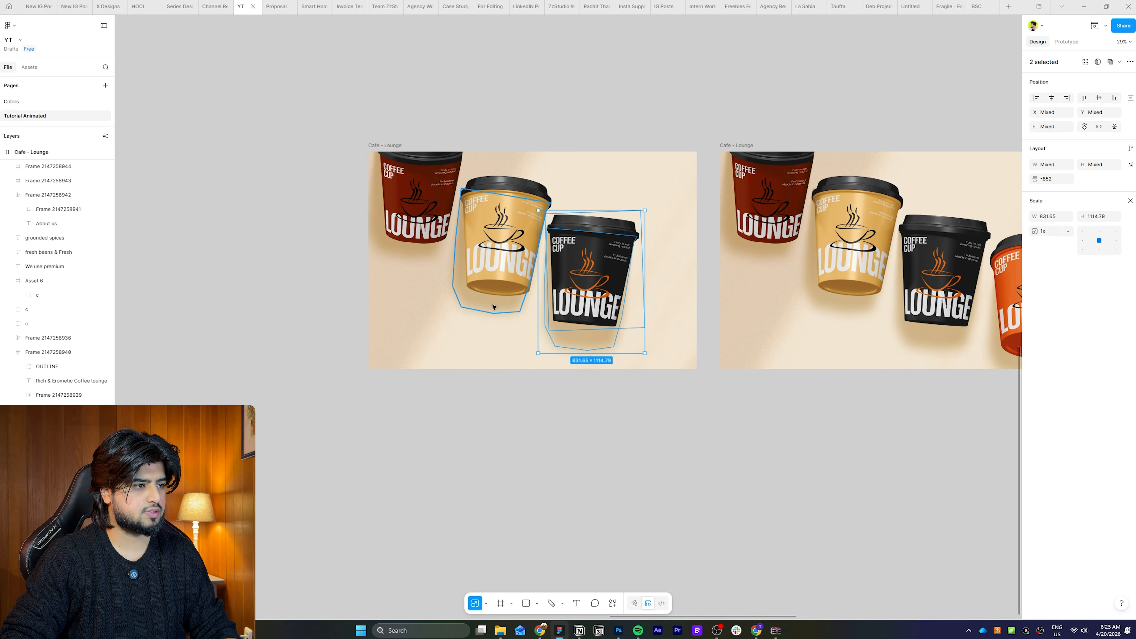
# - Shrink the tan and black cups with their shadows to about 0.78x, tilt them, and move them out past the frame's right edge
pyautogui.keyDown('shift'); pyautogui.click(494, 307); pyautogui.keyUp('shift')
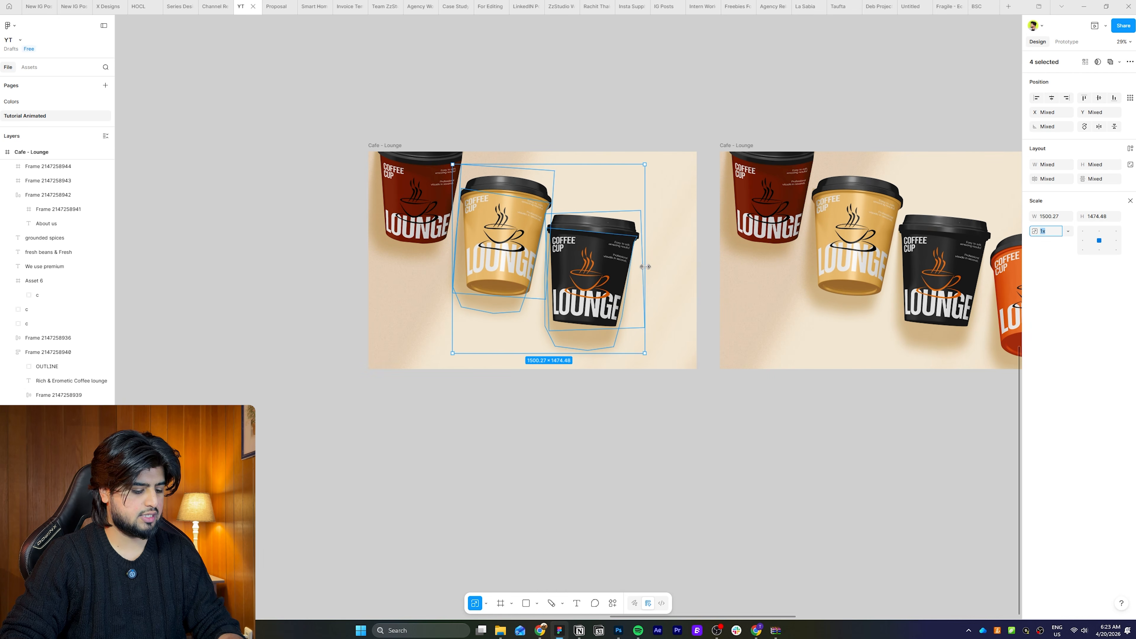
pyautogui.moveTo(645, 266); pyautogui.dragTo(626, 262)
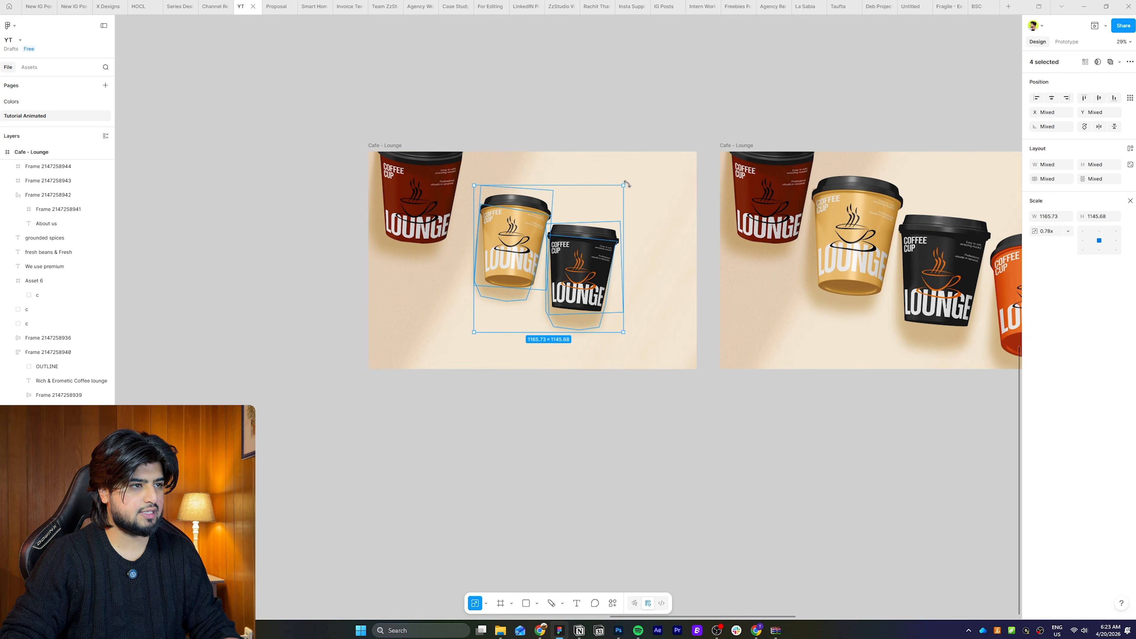
pyautogui.moveTo(626, 183); pyautogui.dragTo(615, 168)
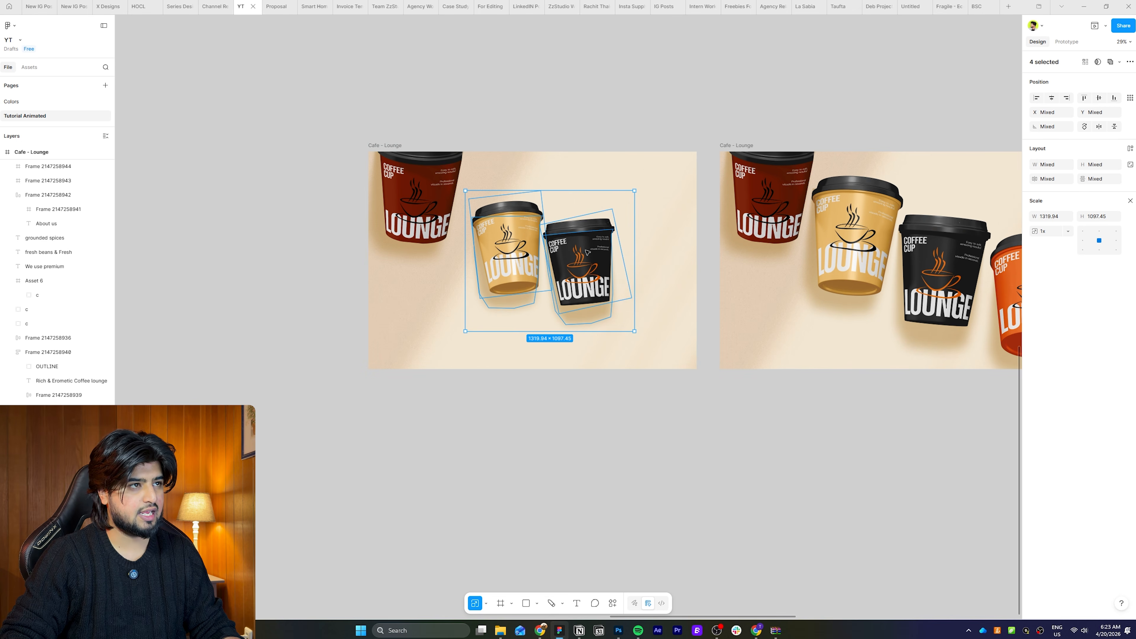
pyautogui.moveTo(593, 261); pyautogui.dragTo(798, 295)
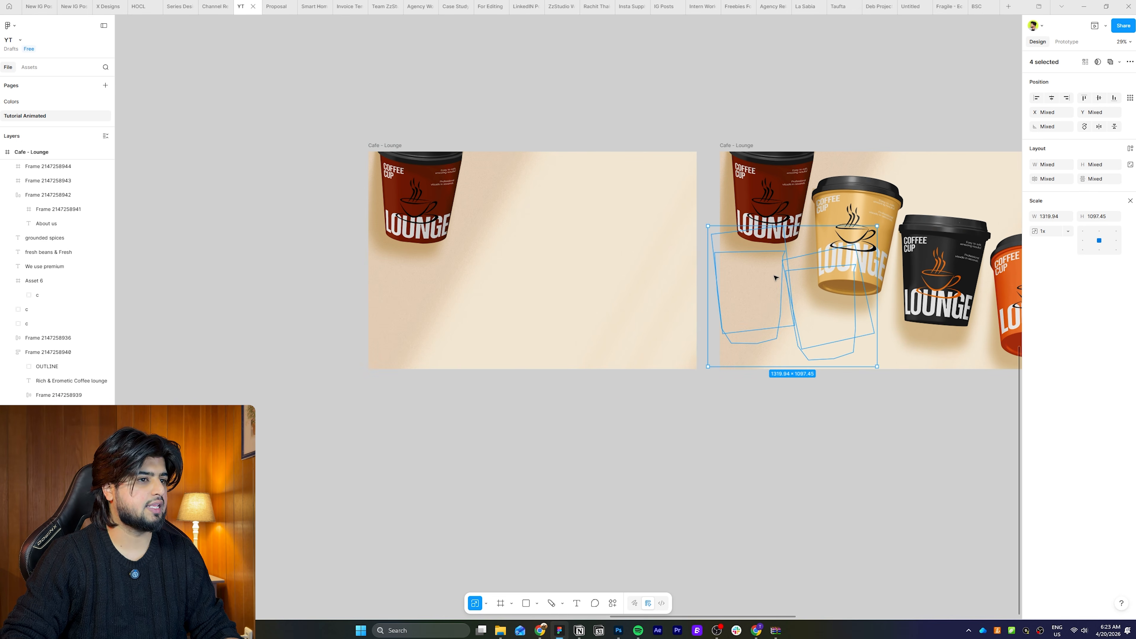
# - Shrink the red cup with its shadow and move them up out of the leftmost frame
pyautogui.click(425, 201)
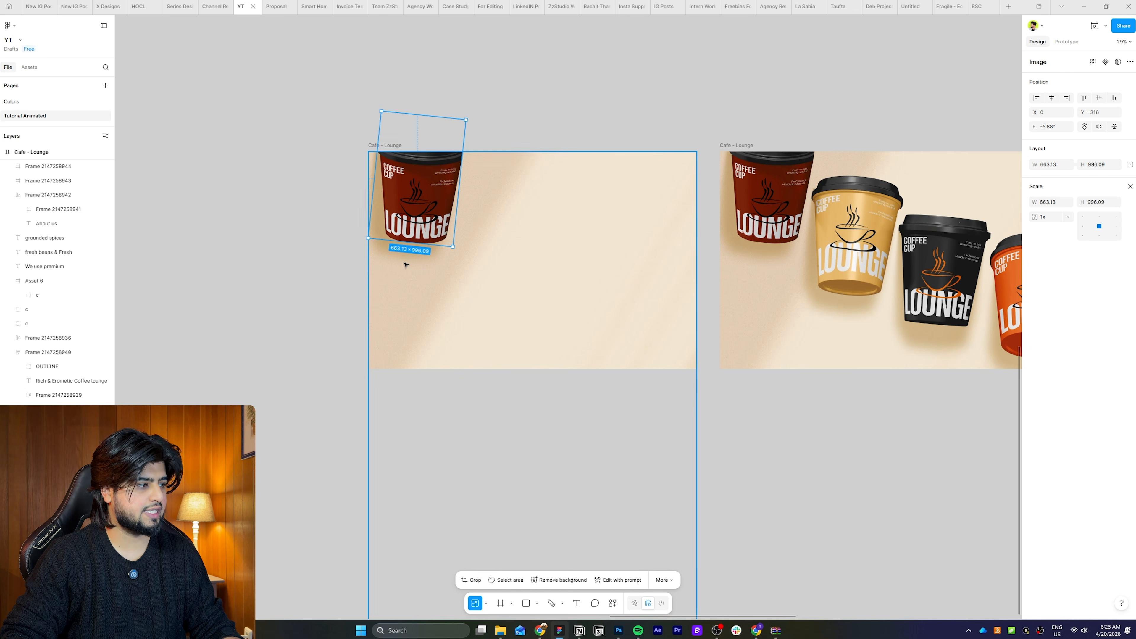
pyautogui.keyDown('shift'); pyautogui.click(406, 253); pyautogui.keyUp('shift')
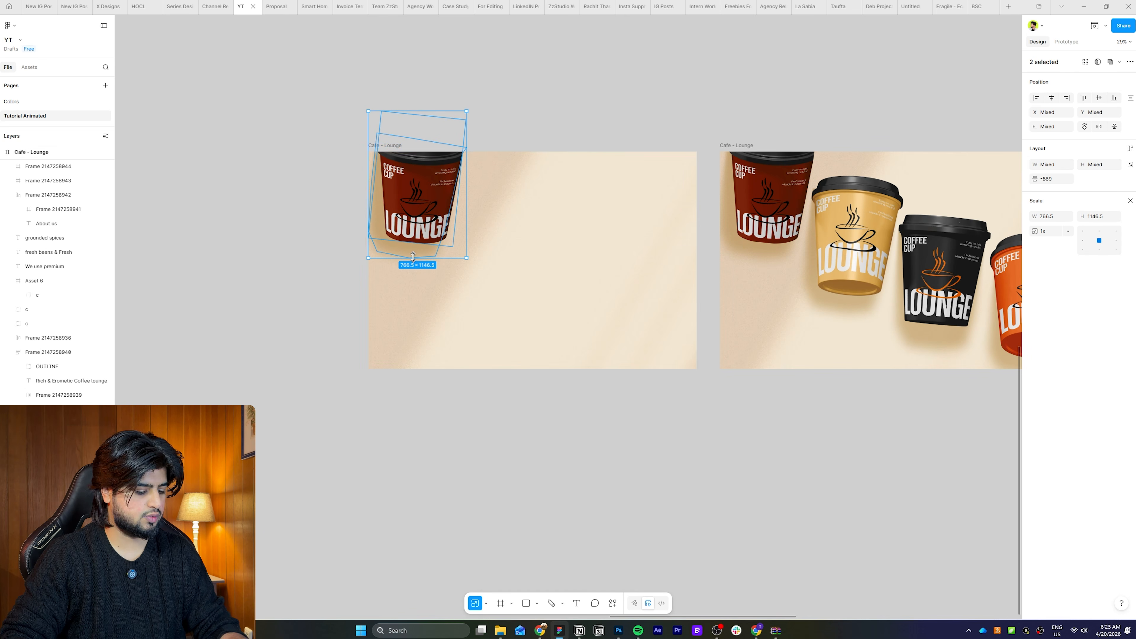
pyautogui.moveTo(417, 258); pyautogui.dragTo(408, 212)
pyautogui.moveTo(426, 172); pyautogui.dragTo(424, 145)
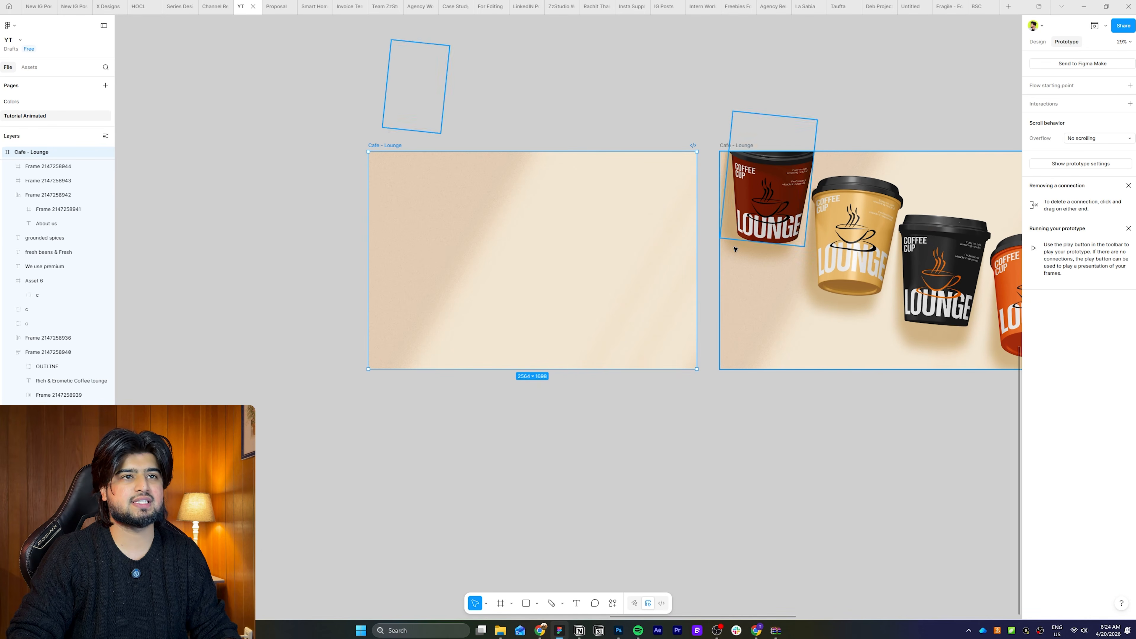
# - Connect the emptied leftmost frame to the neighbouring cups frame with a click interaction and preview the transition
pyautogui.moveTo(697, 260); pyautogui.dragTo(743, 262)
pyautogui.press('Escape')
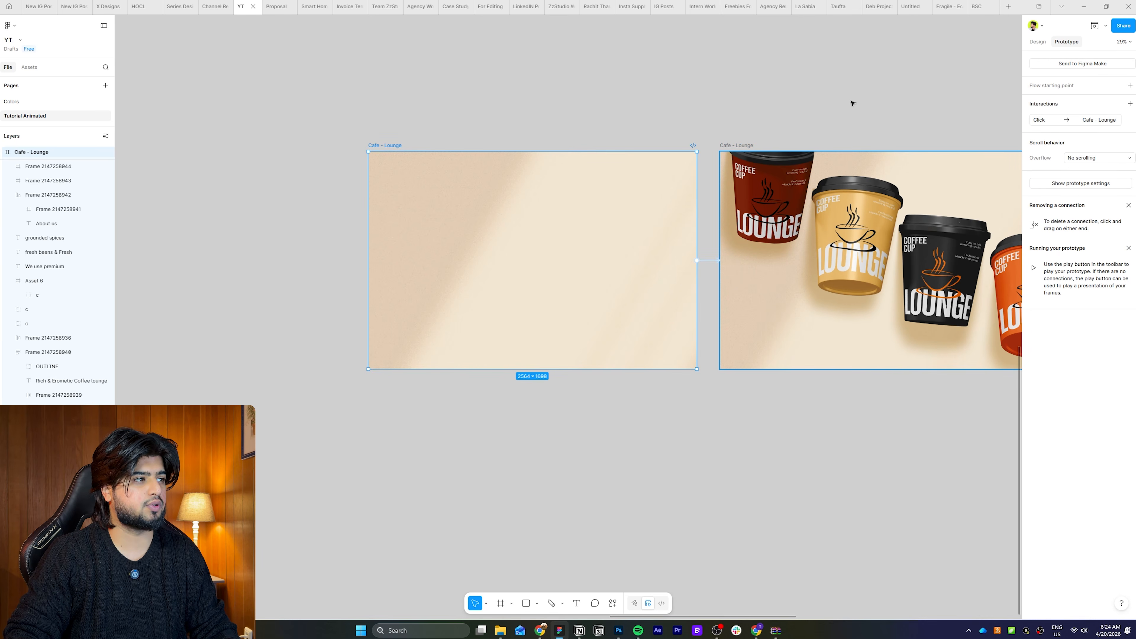
pyautogui.click(1094, 26)
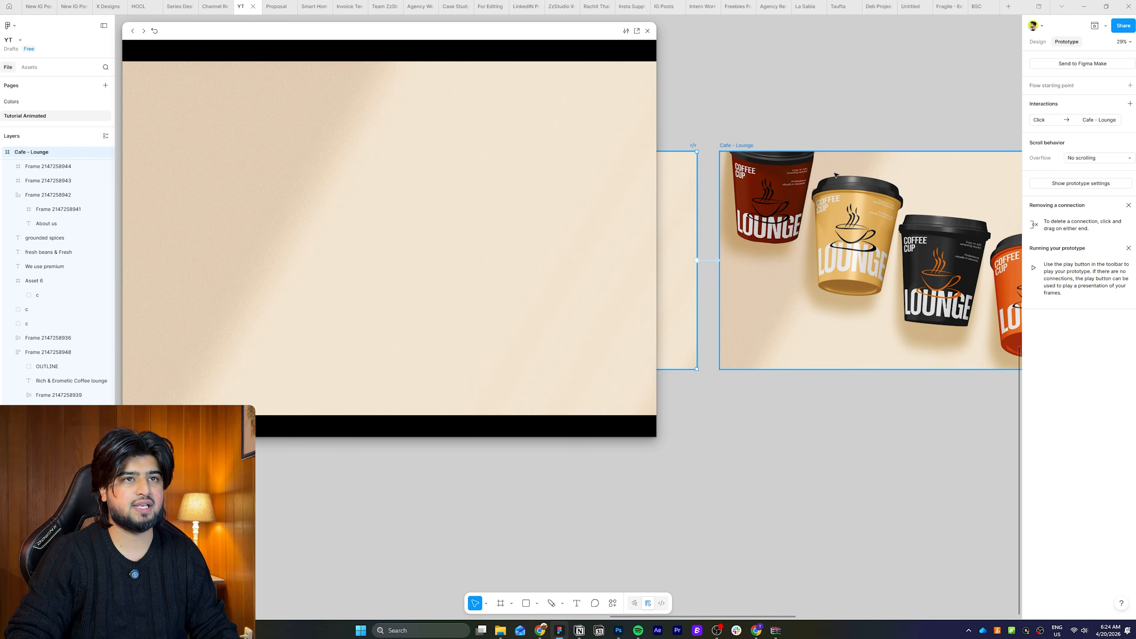
pyautogui.click(606, 290)
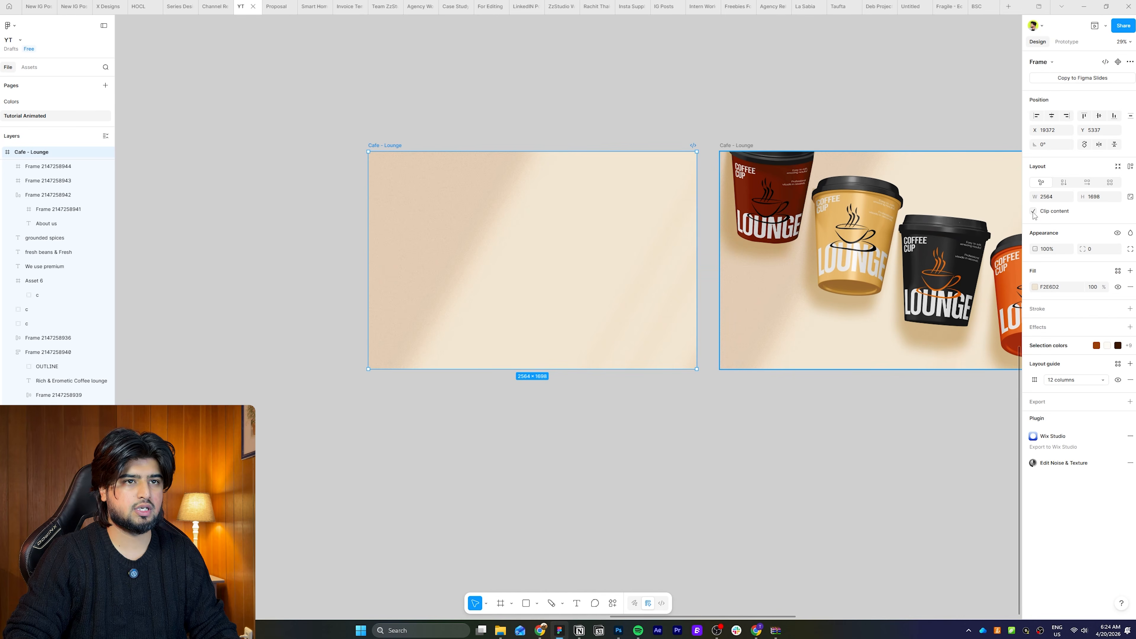
# - Turn off Clip content on the emptied frame and move the orange cup with its shadow further right, beyond the other cups
pyautogui.click(1033, 212)
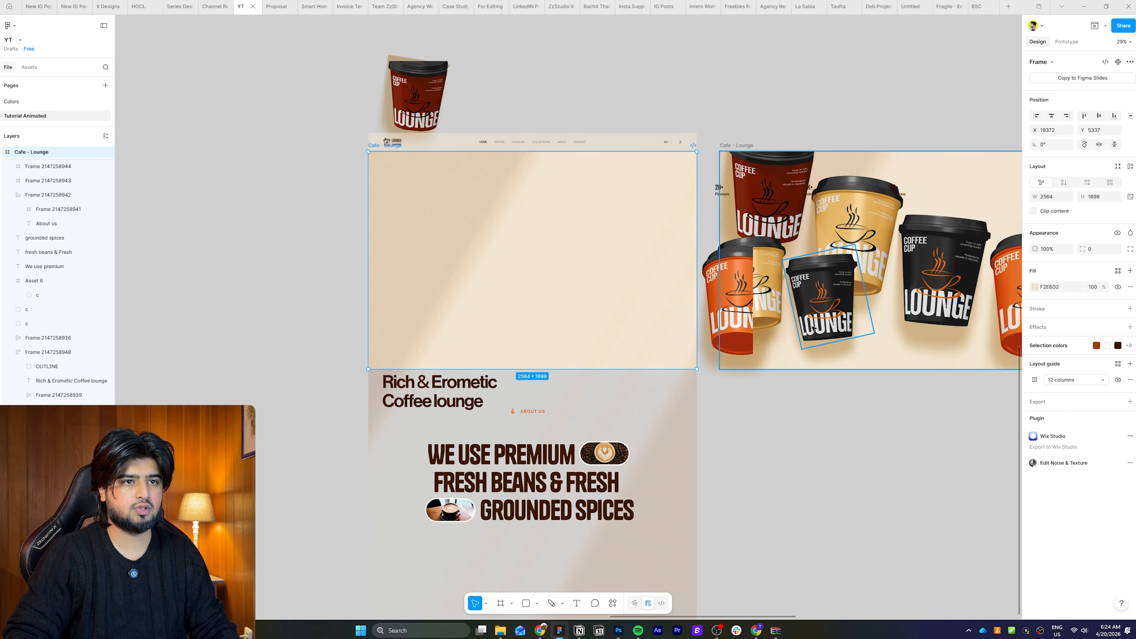
pyautogui.click(741, 326)
pyautogui.keyDown('shift'); pyautogui.click(726, 369); pyautogui.keyUp('shift')
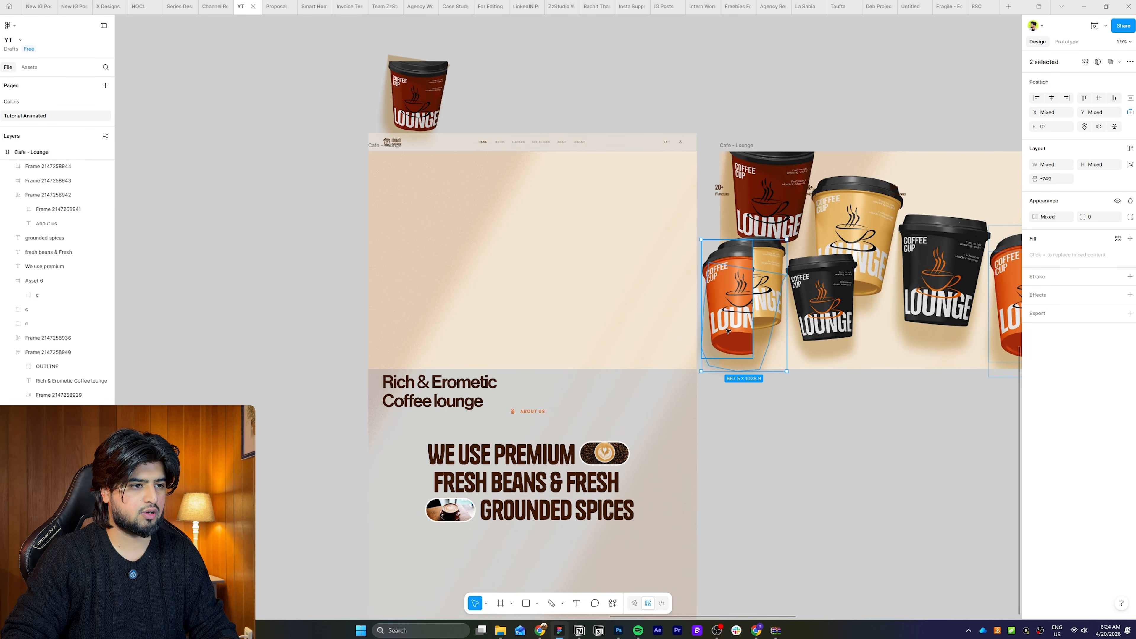
pyautogui.moveTo(732, 335); pyautogui.dragTo(999, 336)
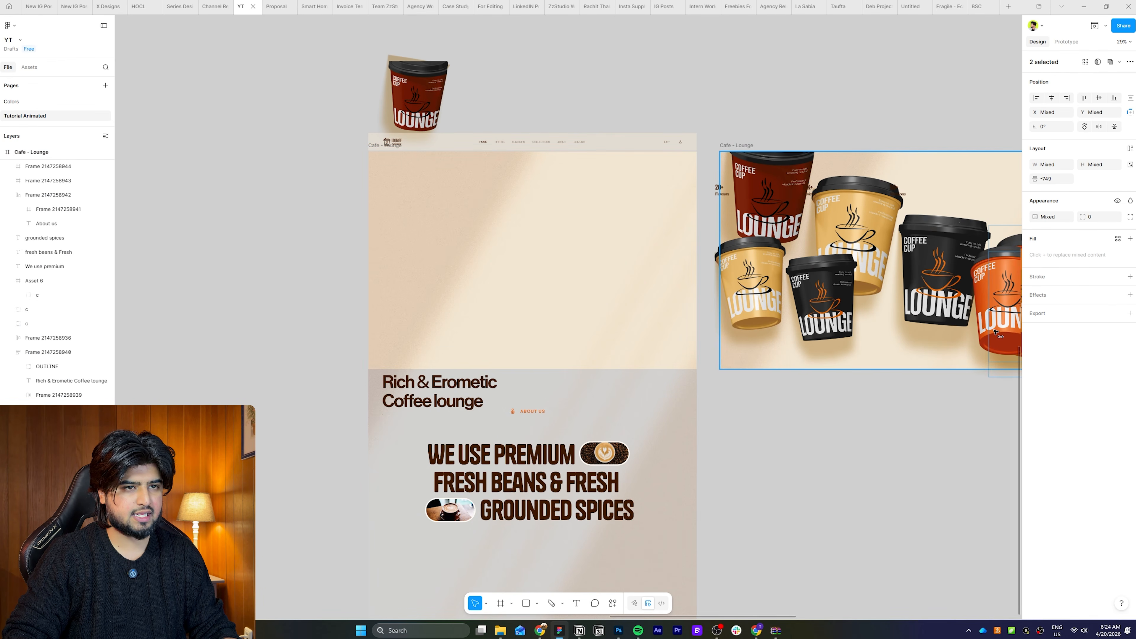
# - Shift the black cup with its shadow slightly right, close the preview, and turn Clip content back on for the frame
pyautogui.click(817, 326)
pyautogui.keyDown('shift'); pyautogui.click(822, 350); pyautogui.keyUp('shift')
pyautogui.hotkey('shift', 'space')
pyautogui.moveTo(821, 334); pyautogui.dragTo(849, 334)
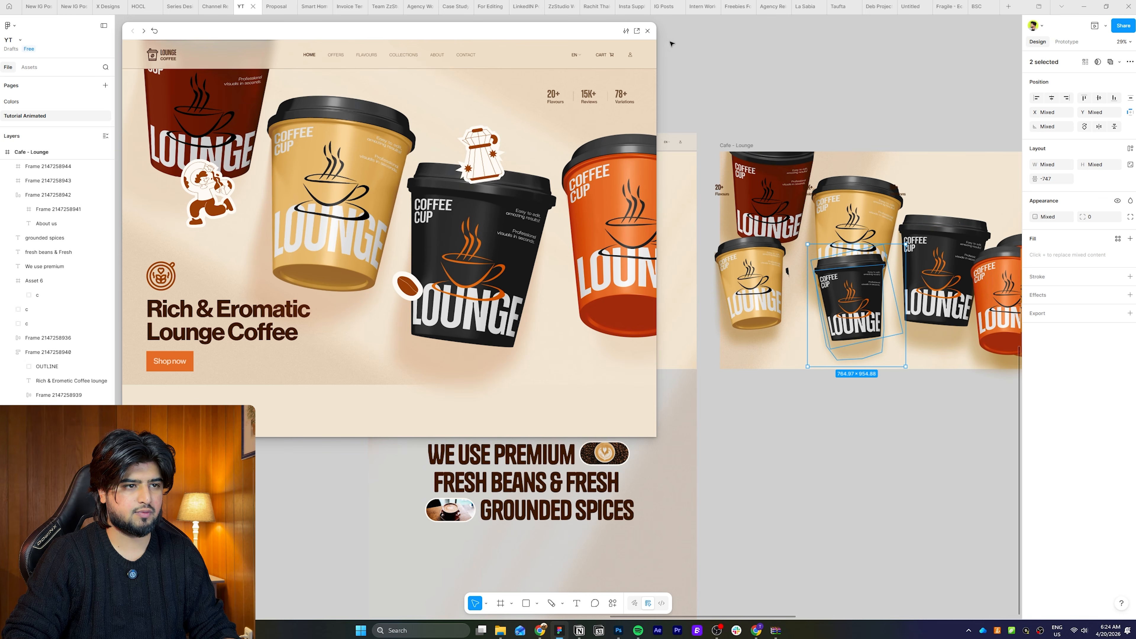
pyautogui.click(648, 30)
pyautogui.press('Escape')
pyautogui.click(1034, 210)
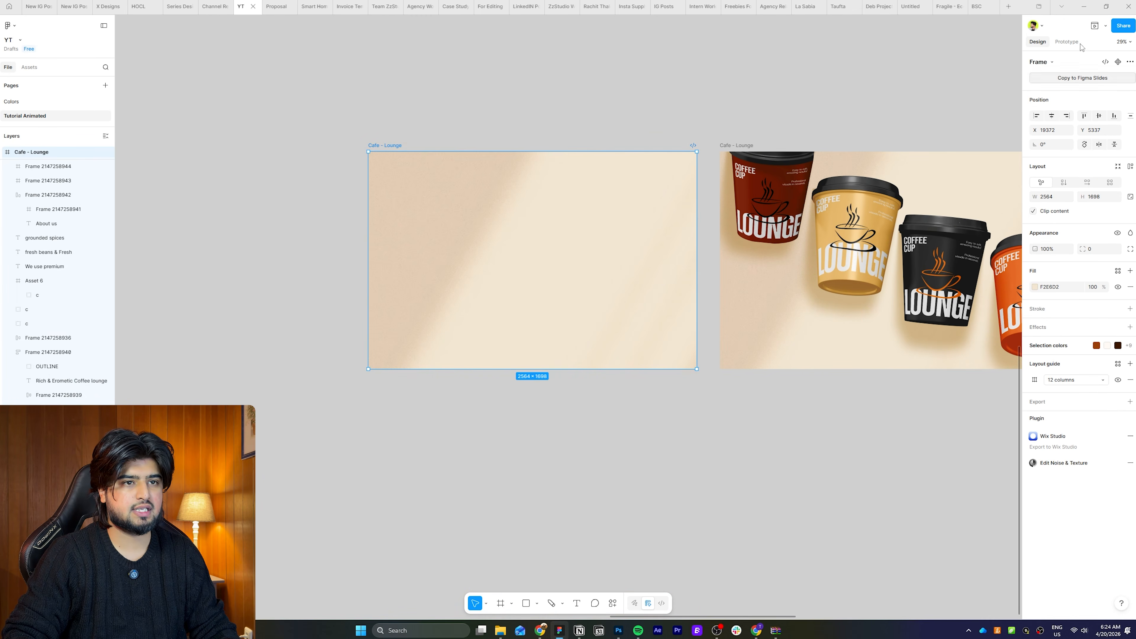
# - Preview the click transition that brings the cups into the empty frame and close the preview
pyautogui.hotkey('shift', 'e')
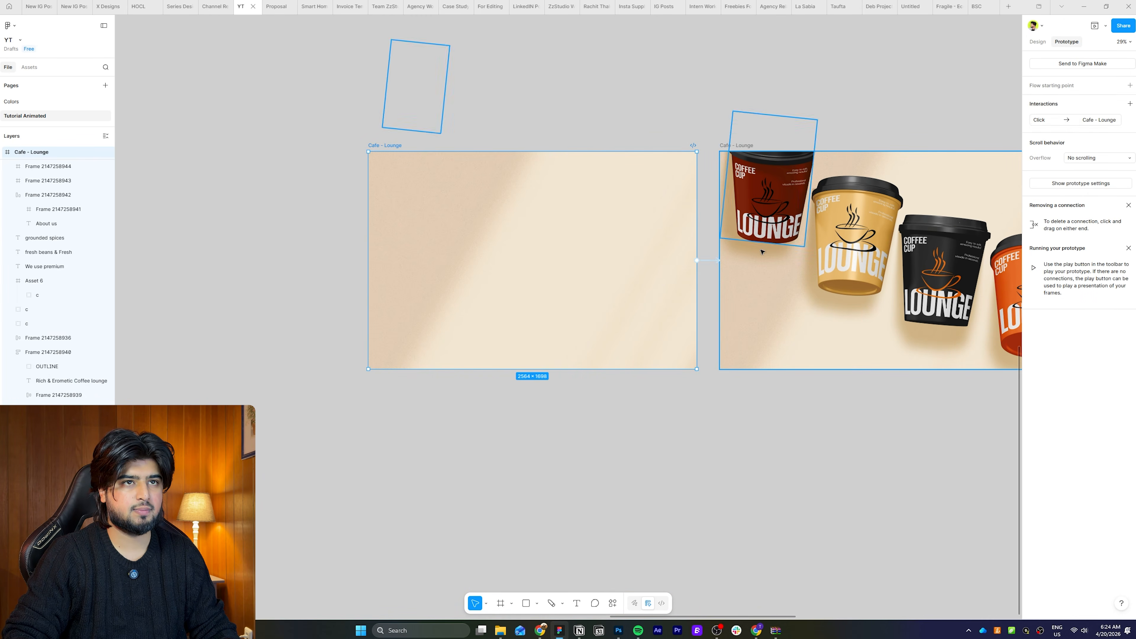
pyautogui.click(717, 260)
pyautogui.click(731, 341)
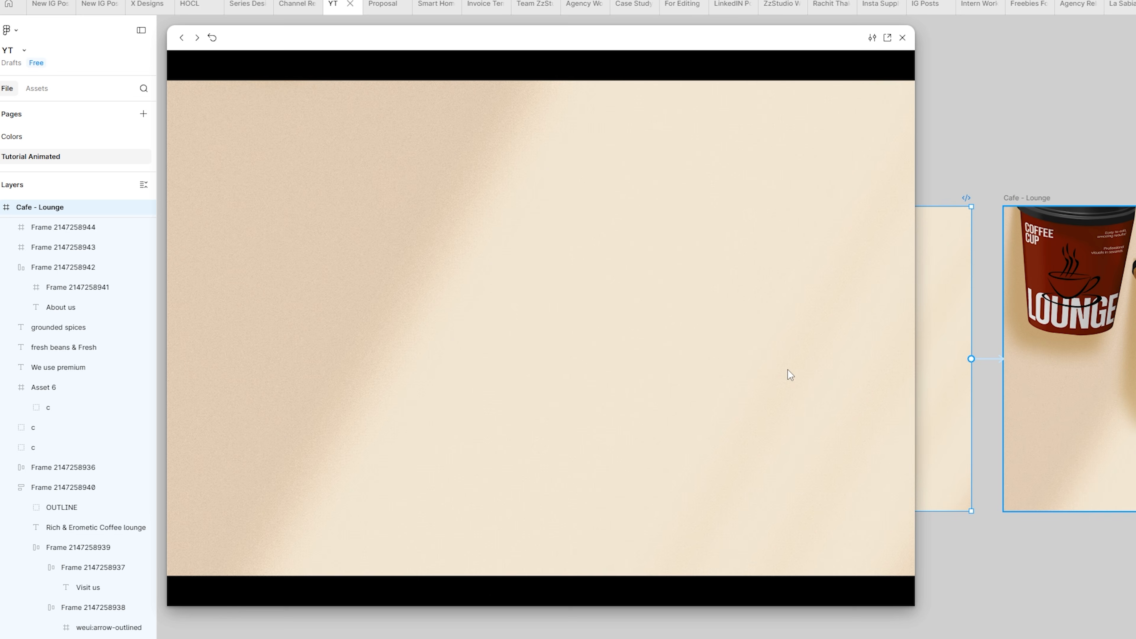
pyautogui.click(788, 370)
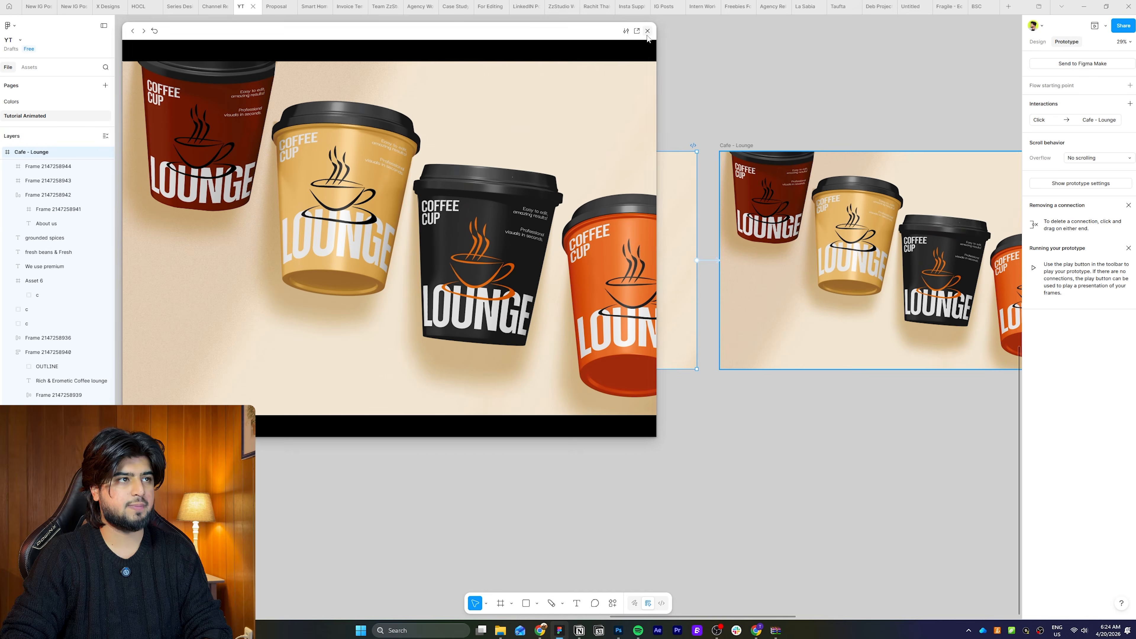
pyautogui.click(902, 37)
# - Play the prototype from the empty frame to review the hero animation sequence
pyautogui.scroll(-2, 668, 115)
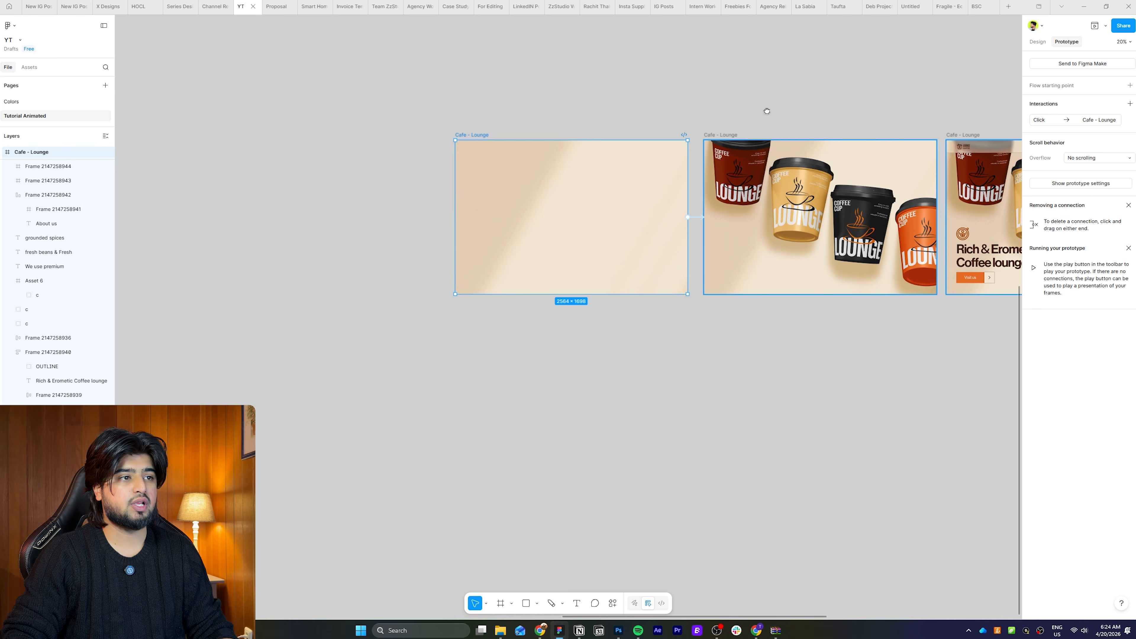
pyautogui.moveTo(765, 110); pyautogui.dragTo(531, 115)
pyautogui.scroll(-2, 531, 118)
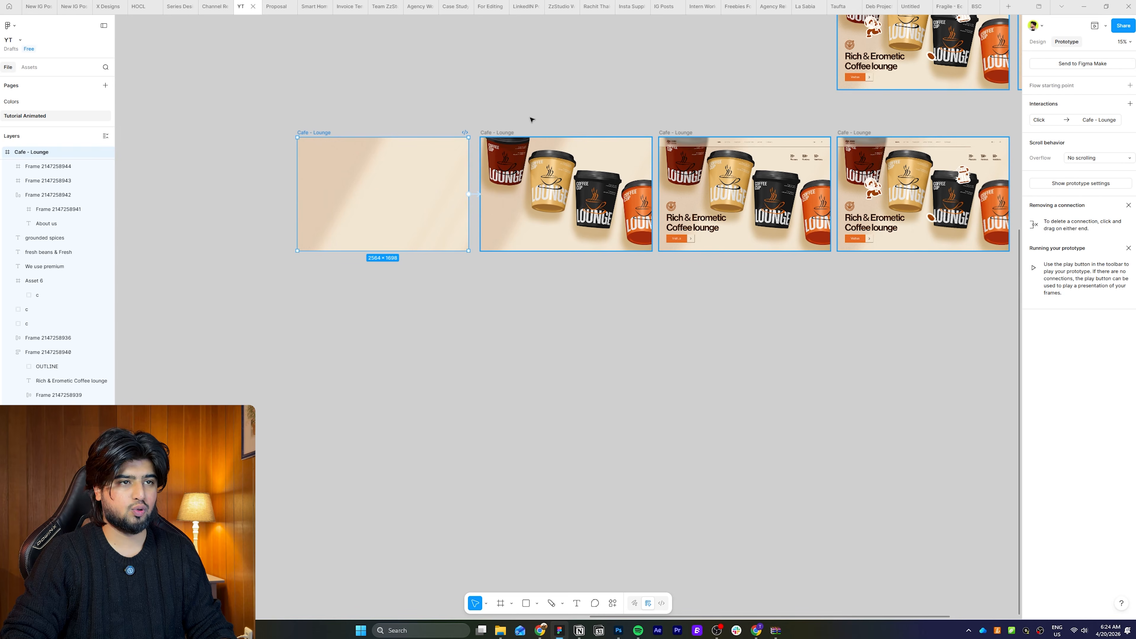
pyautogui.click(1099, 27)
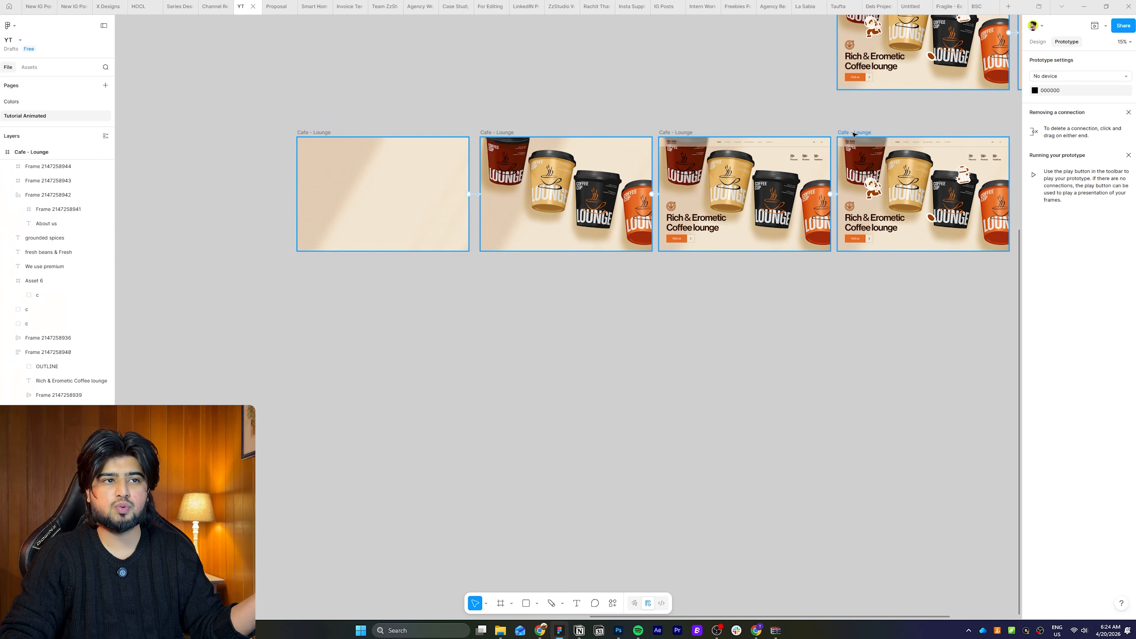
# - Duplicate the rightmost hero frame with the stickers and place the copy to its right, below the About Us frame
pyautogui.hscroll(5, 587, 140)
pyautogui.click(892, 180)
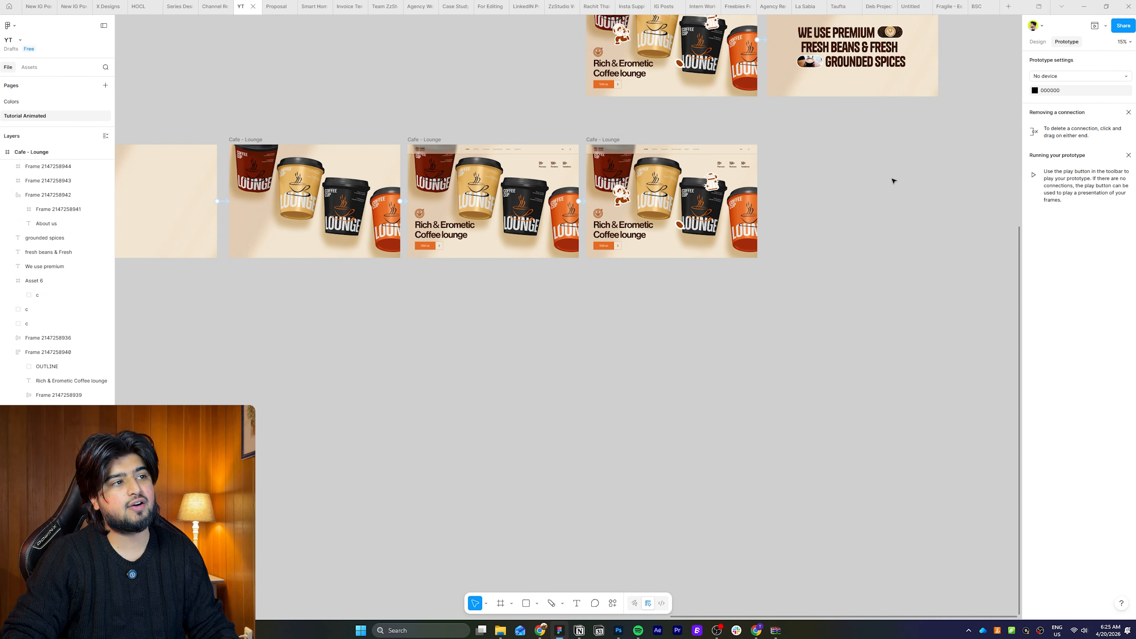
pyautogui.scroll(3, 852, 89)
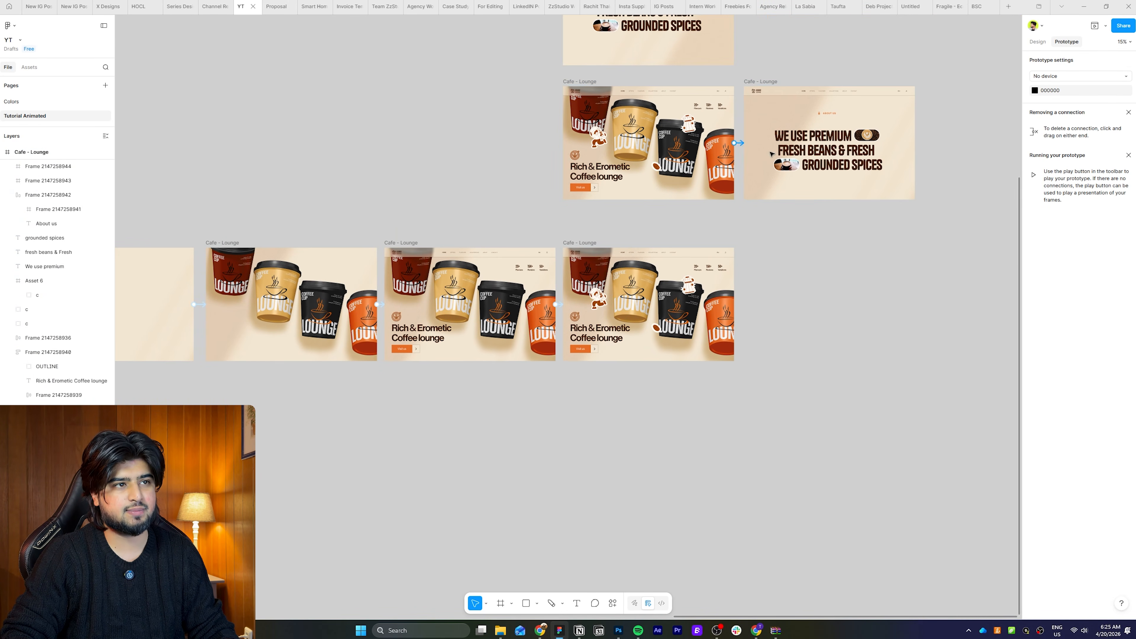
pyautogui.moveTo(584, 244); pyautogui.dragTo(764, 251)
pyautogui.scroll(3, 936, 317)
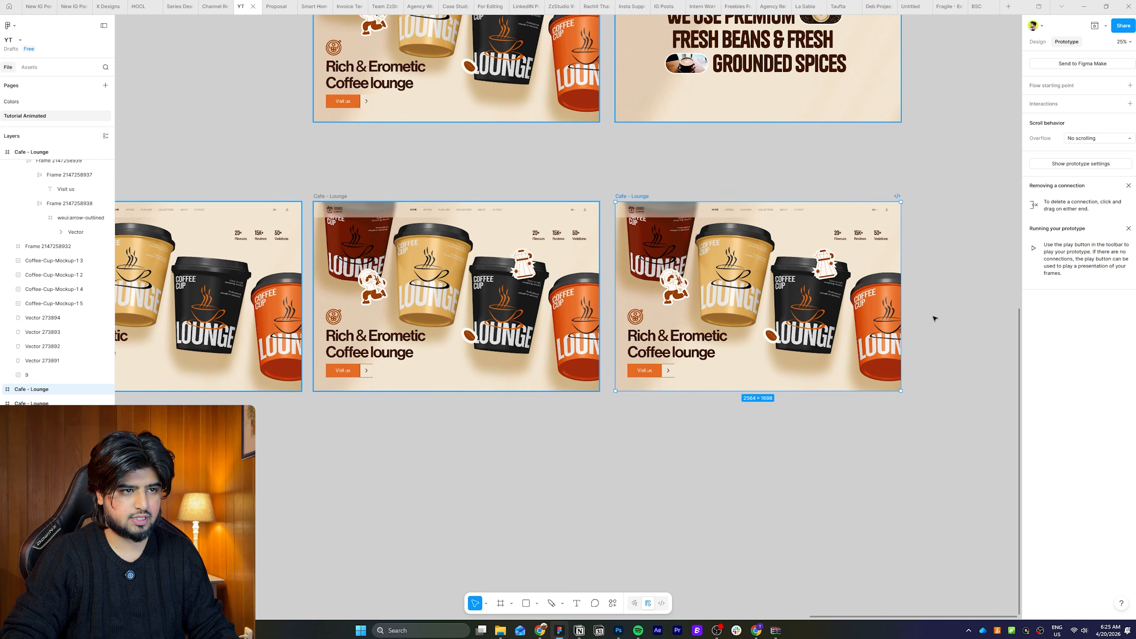
pyautogui.scroll(2, 935, 318)
pyautogui.click(850, 240)
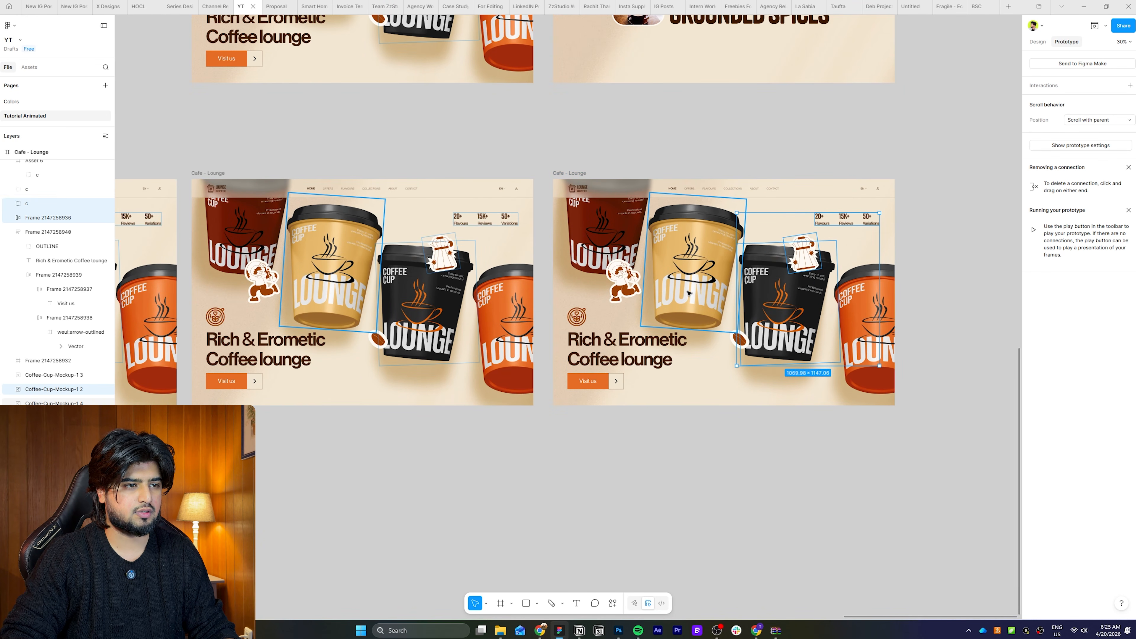
pyautogui.click(932, 319)
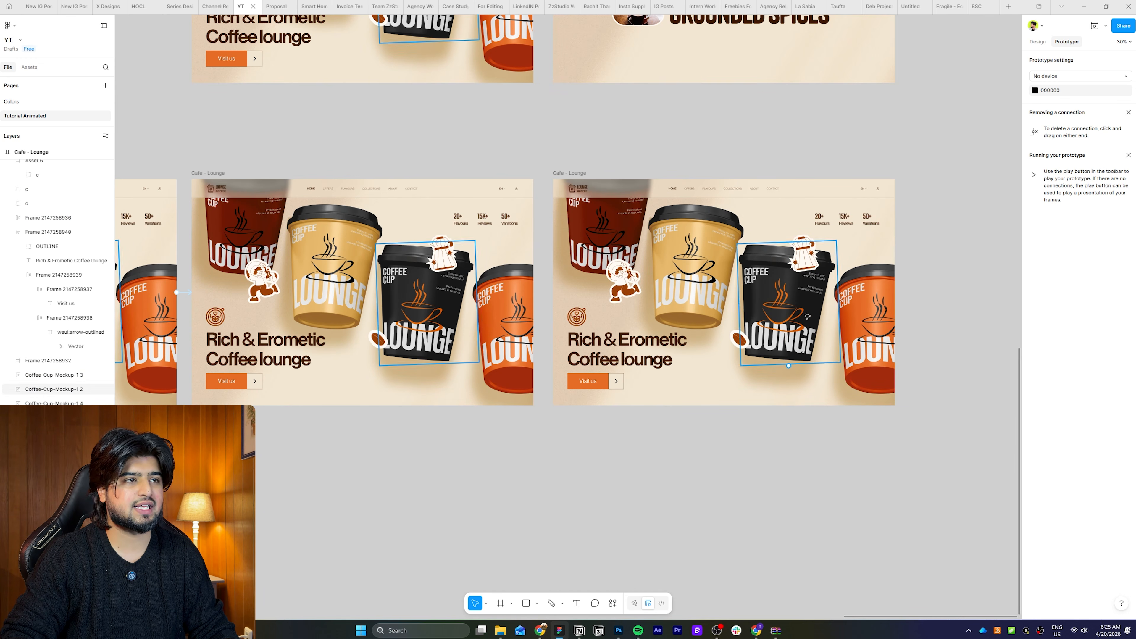
# - Select the stats, stickers, headline block and all cups except the black one in the duplicate and move them up out of the frame
pyautogui.scroll(4, 760, 156)
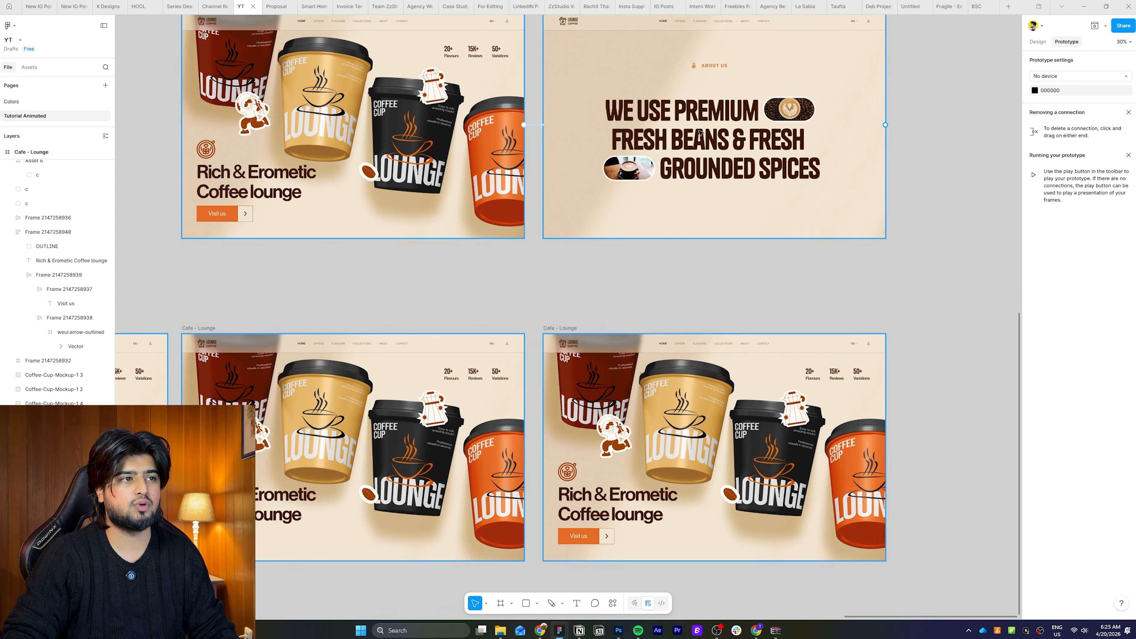
pyautogui.scroll(-3, 844, 208)
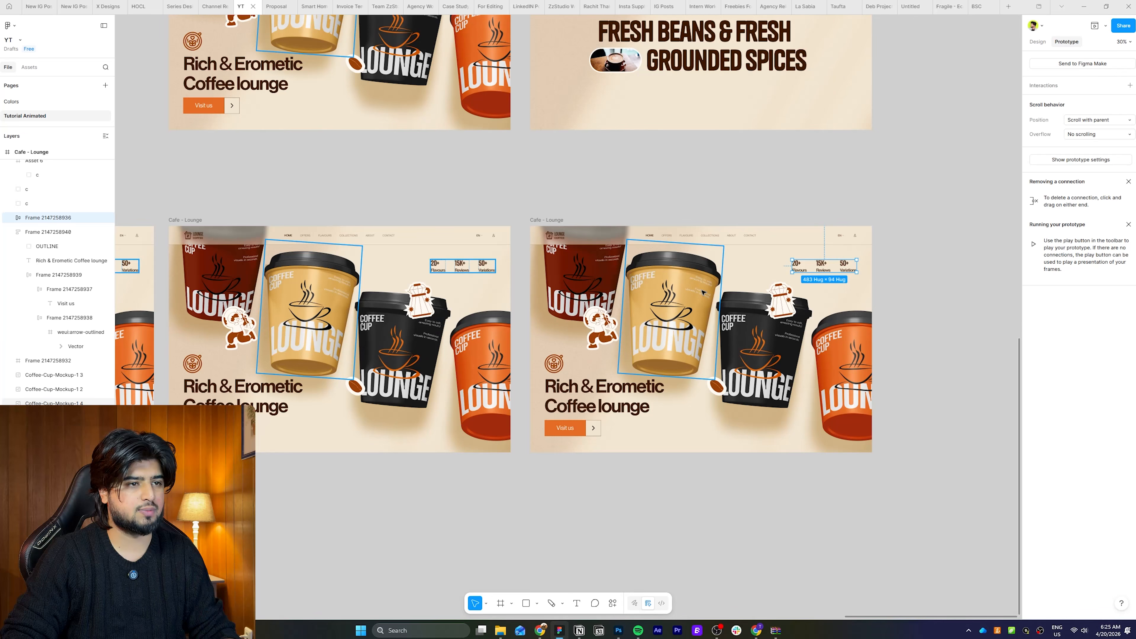
pyautogui.keyDown('shift'); pyautogui.click(712, 381); pyautogui.keyUp('shift')
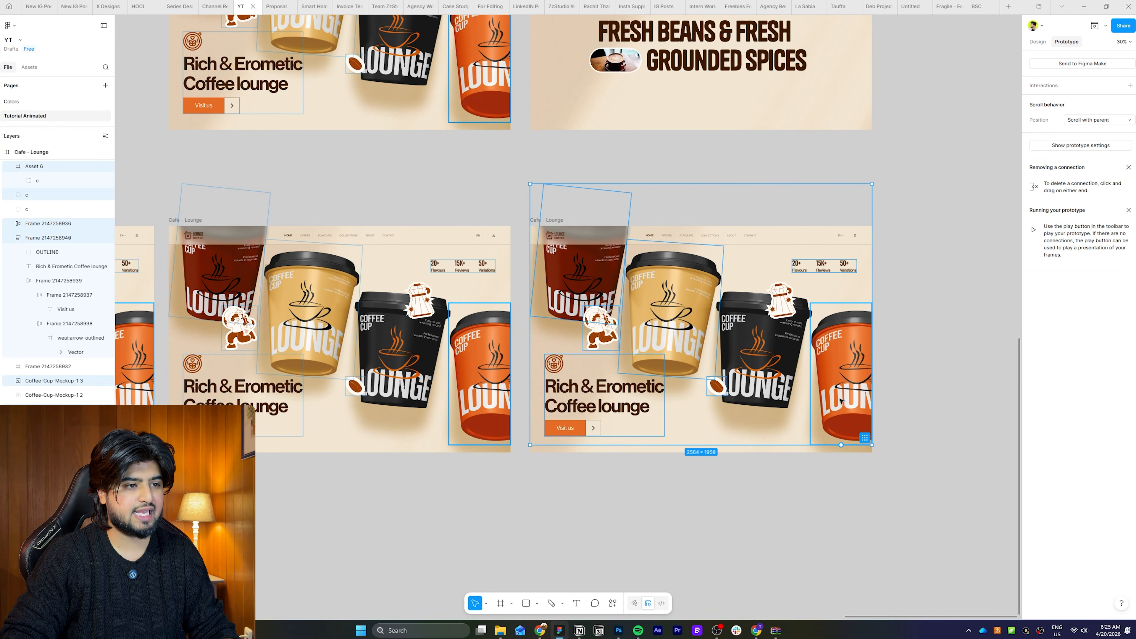
pyautogui.keyDown('shift'); pyautogui.click(826, 446); pyautogui.keyUp('shift')
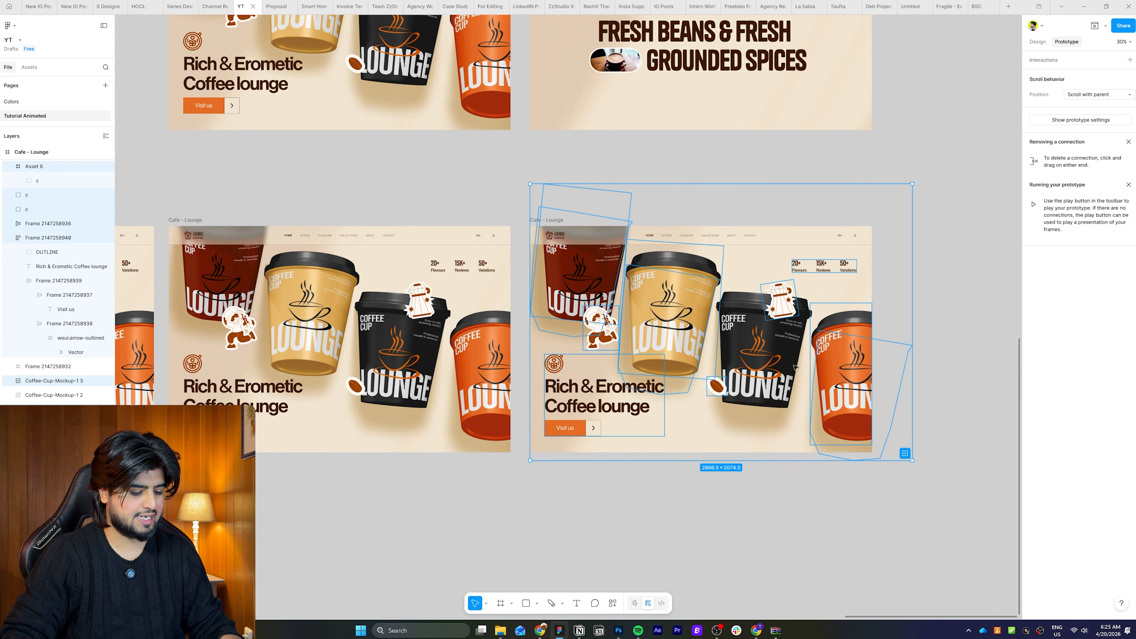
pyautogui.moveTo(772, 372); pyautogui.dragTo(751, 161)
pyautogui.click(779, 237)
pyautogui.moveTo(48, 366); pyautogui.dragTo(57, 155)
pyautogui.click(589, 267)
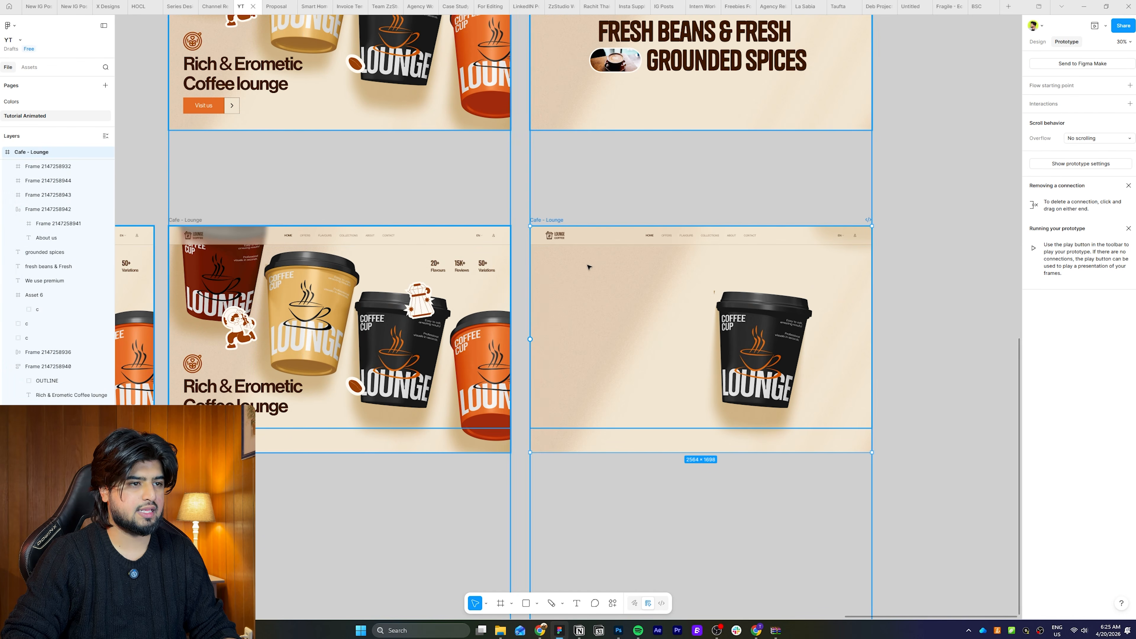
pyautogui.click(1037, 42)
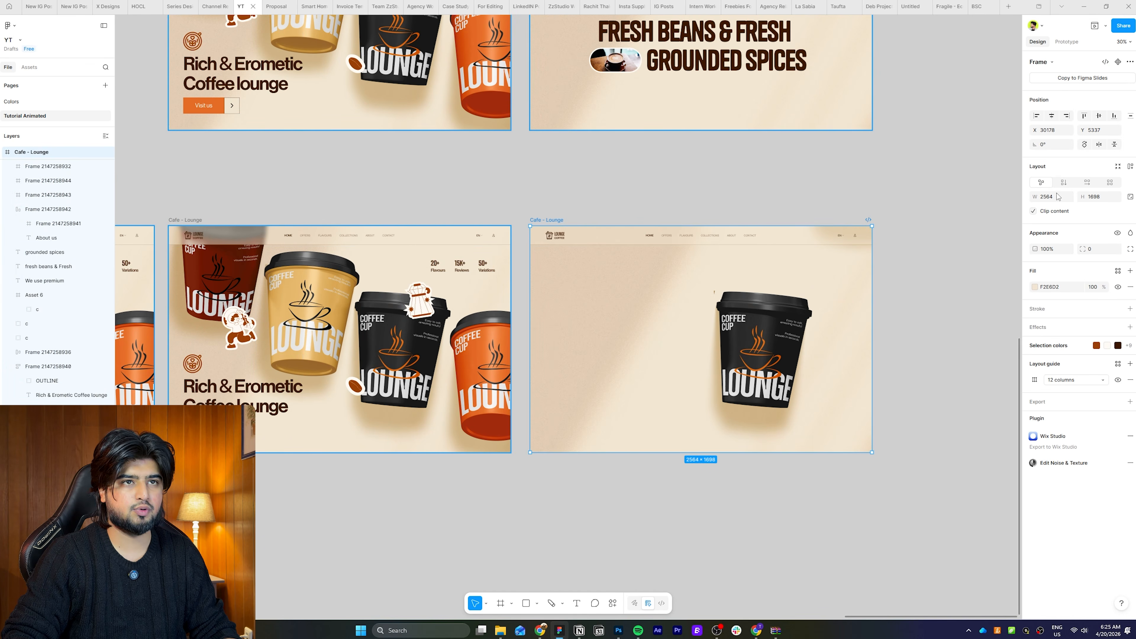
# - Turn off content clipping on the duplicated frame to expose the About Us elements lying below it
pyautogui.click(1034, 212)
pyautogui.click(945, 366)
pyautogui.moveTo(923, 394)
pyautogui.mouseDown()
pyautogui.moveTo(918, 358)
pyautogui.moveTo(908, 381)
pyautogui.mouseUp()
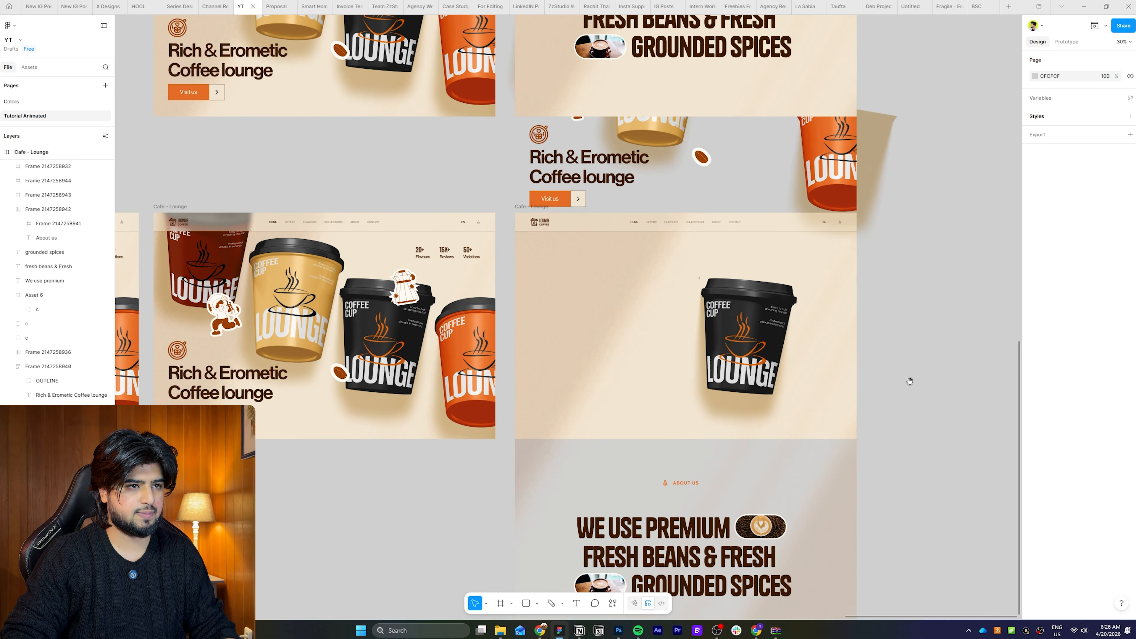
pyautogui.moveTo(867, 211); pyautogui.dragTo(866, 184)
pyautogui.scroll(-4, 855, 370)
# - Move the About Us label, the three headline lines and both image pills up together into the duplicated frame, and restore content clipping
pyautogui.click(694, 425)
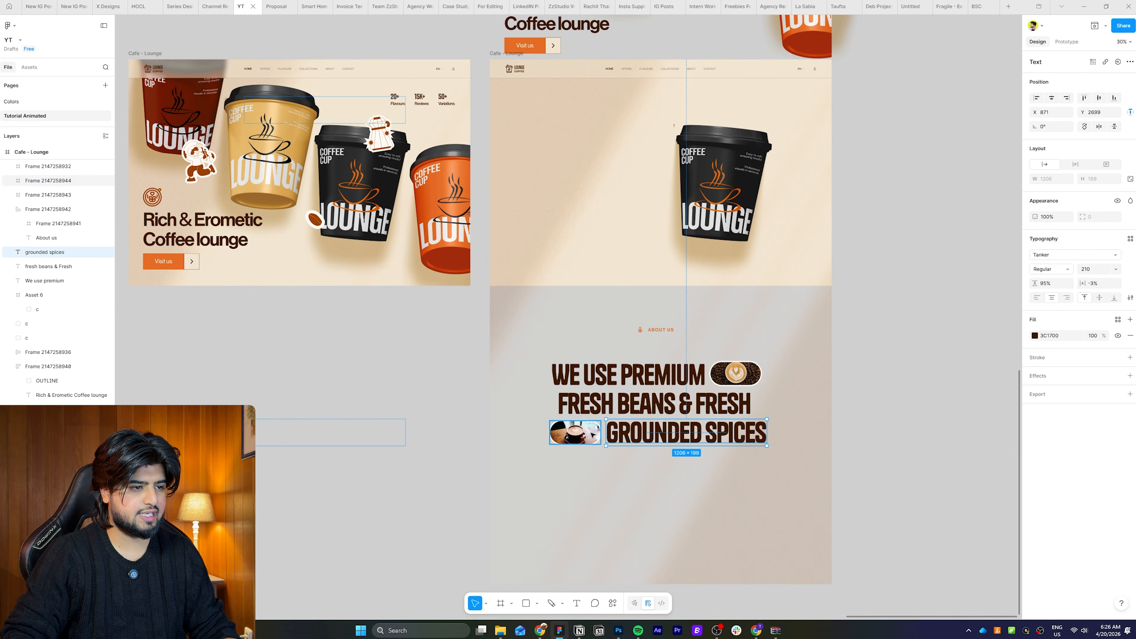
pyautogui.keyDown('shift'); pyautogui.click(575, 432); pyautogui.keyUp('shift')
pyautogui.keyDown('shift'); pyautogui.click(653, 404); pyautogui.keyUp('shift')
pyautogui.keyDown('shift'); pyautogui.click(626, 374); pyautogui.keyUp('shift')
pyautogui.keyDown('shift'); pyautogui.click(736, 374); pyautogui.keyUp('shift')
pyautogui.keyDown('shift'); pyautogui.click(660, 330); pyautogui.keyUp('shift')
pyautogui.moveTo(693, 415); pyautogui.dragTo(693, 193)
pyautogui.click(784, 269)
pyautogui.click(734, 256)
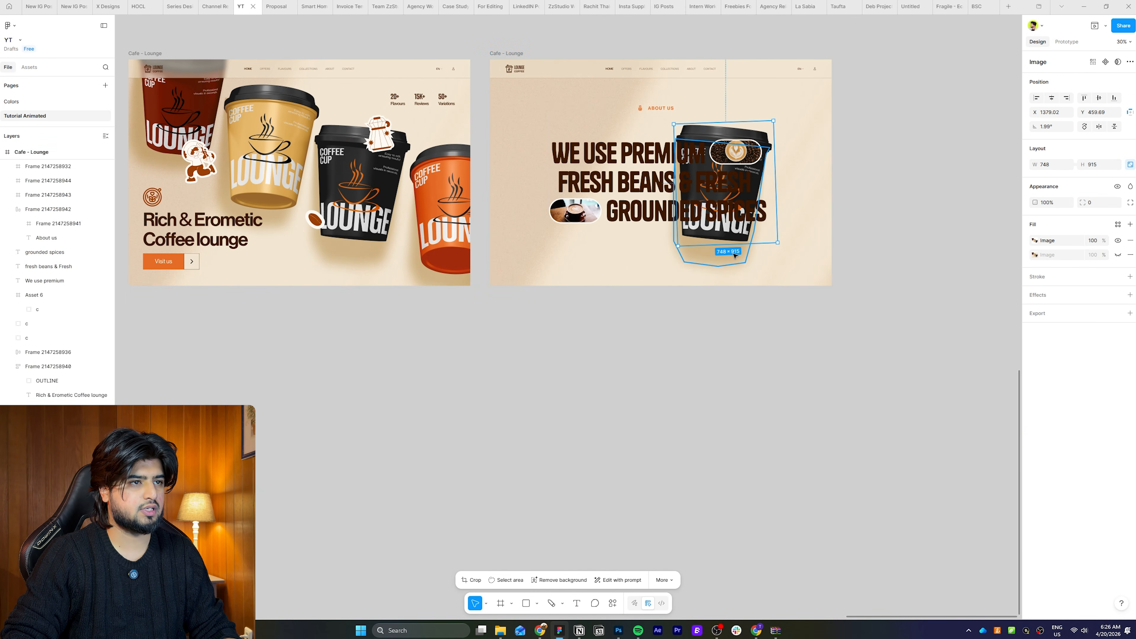
pyautogui.keyDown('shift'); pyautogui.click(762, 198); pyautogui.keyUp('shift')
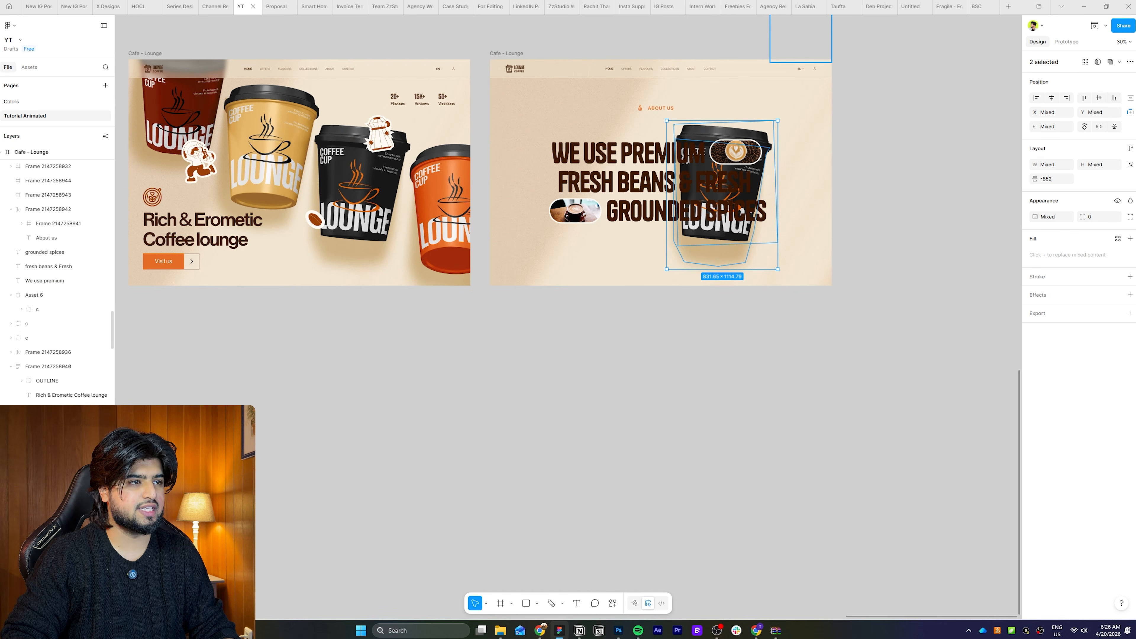
pyautogui.scroll(3, 44, 294)
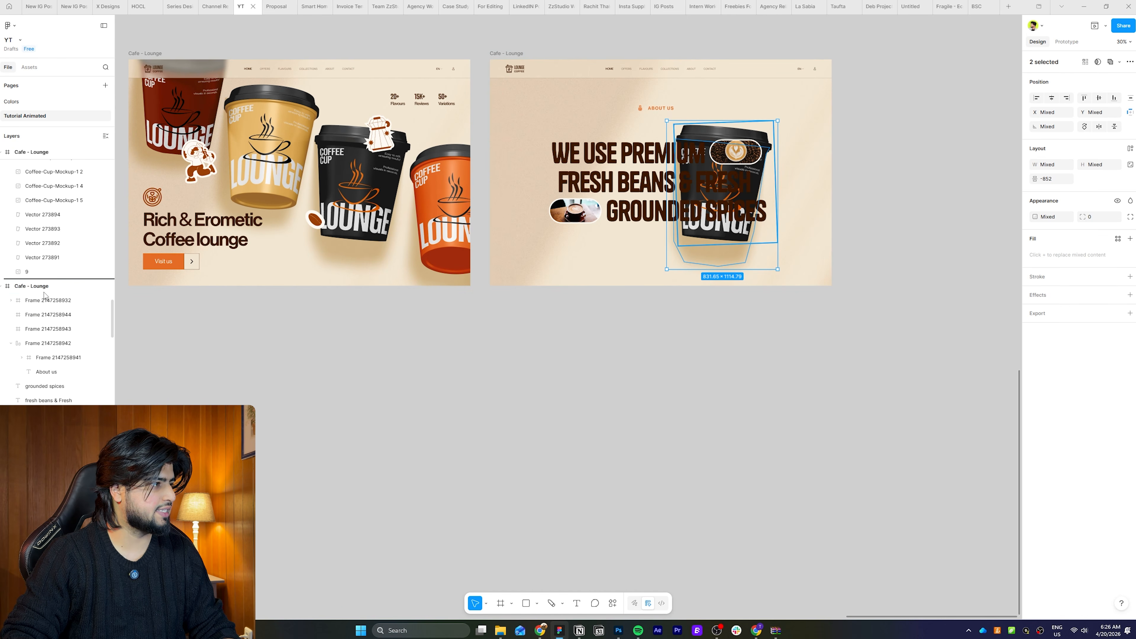
pyautogui.moveTo(485, 310); pyautogui.dragTo(720, 266)
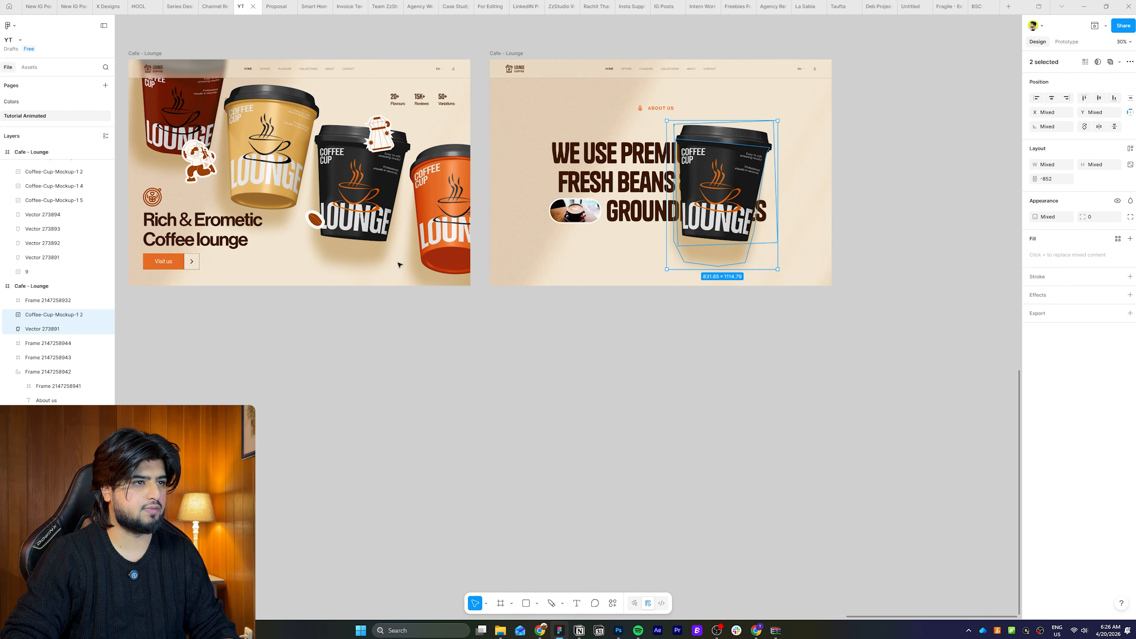
pyautogui.click(359, 205)
pyautogui.keyDown('shift'); pyautogui.click(358, 256); pyautogui.keyUp('shift')
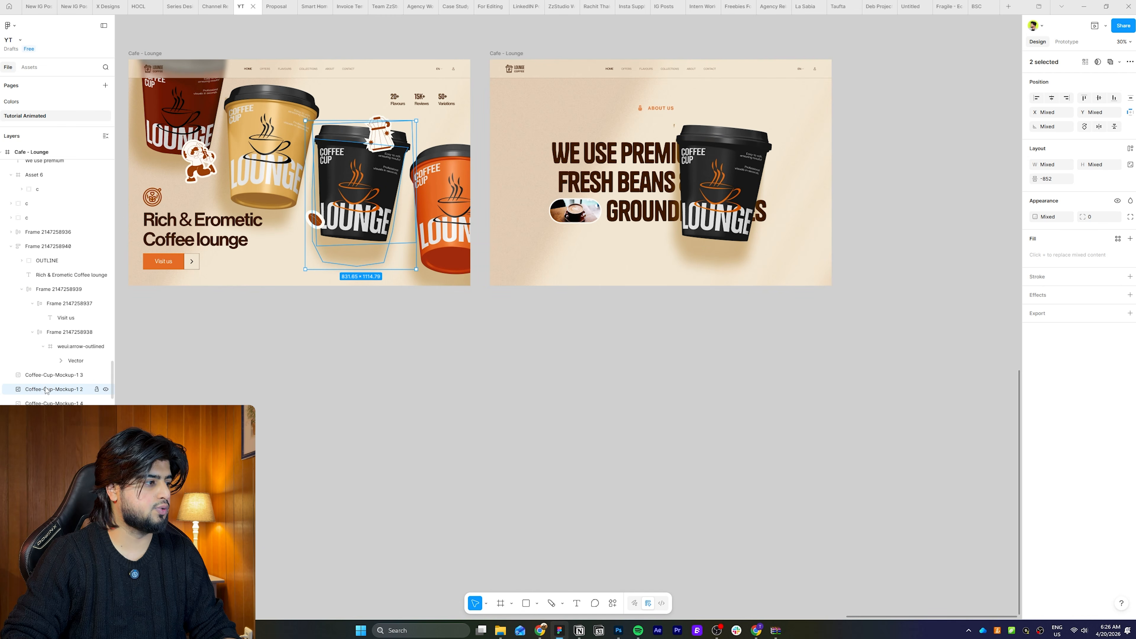
pyautogui.moveTo(47, 391); pyautogui.dragTo(46, 349)
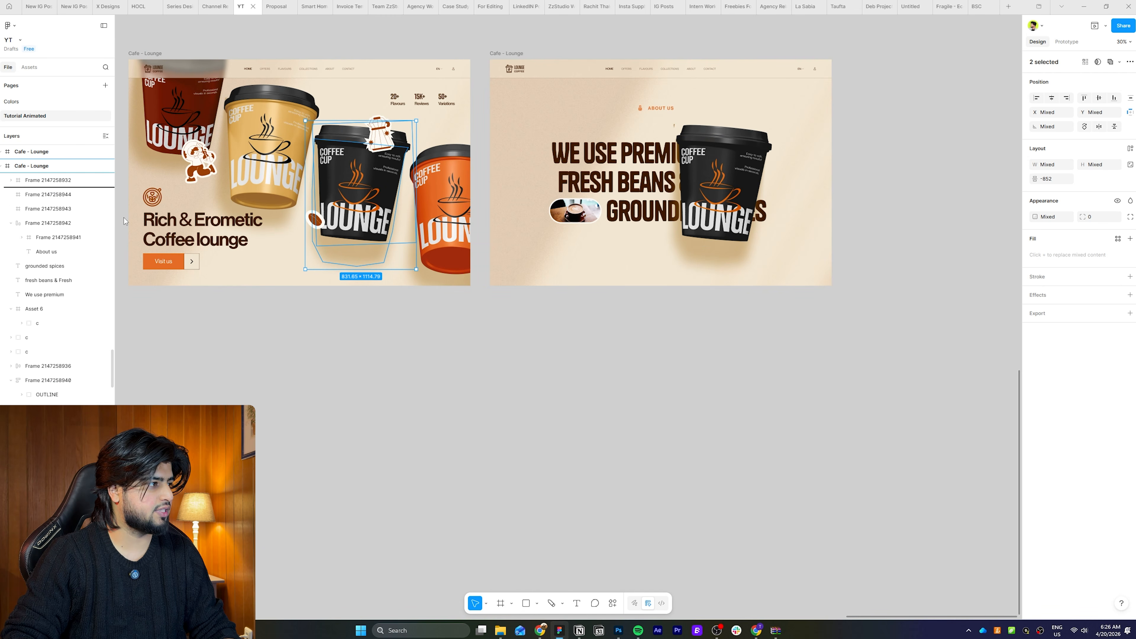
pyautogui.moveTo(124, 221); pyautogui.dragTo(127, 224)
pyautogui.click(477, 322)
# - Move the hero frame's coffee pot and coffee bean stickers above the black cup in the layer order
pyautogui.click(381, 123)
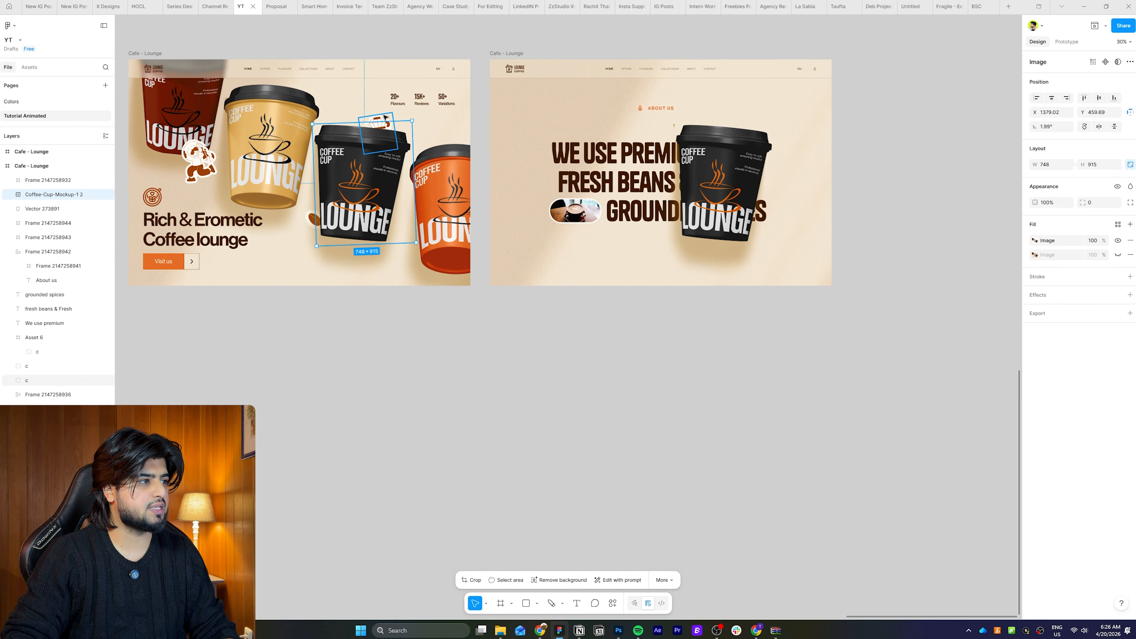
pyautogui.click(385, 117)
pyautogui.moveTo(45, 175); pyautogui.dragTo(40, 176)
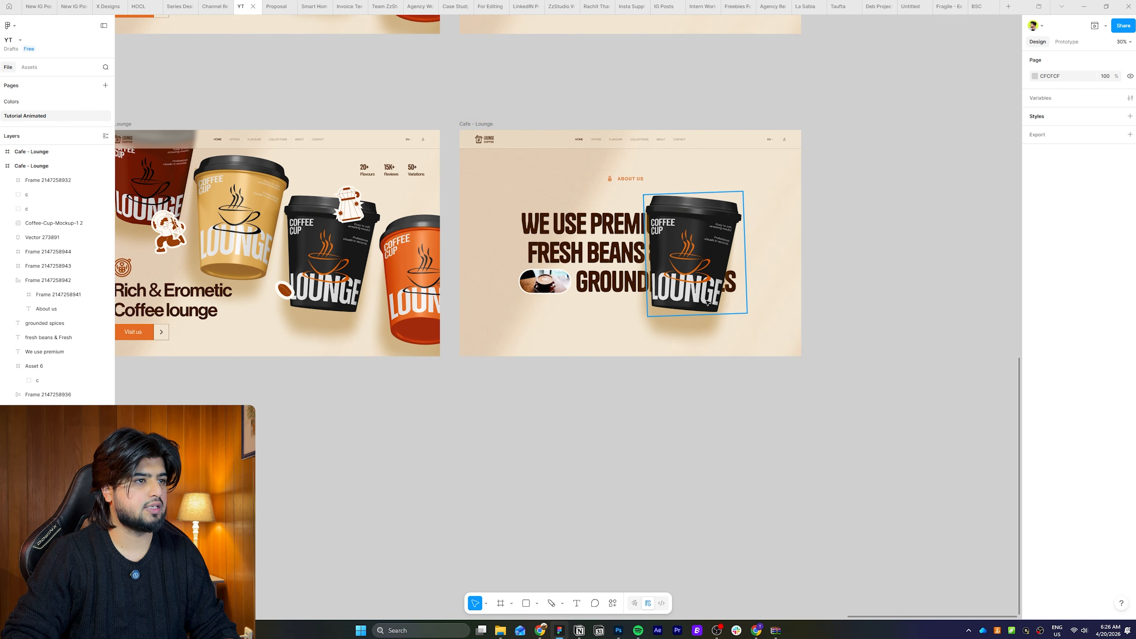
# - Rotate the black cup and its shadow counterclockwise in the last frame and move them over the middle of the About Us headline
pyautogui.scroll(3, 712, 286)
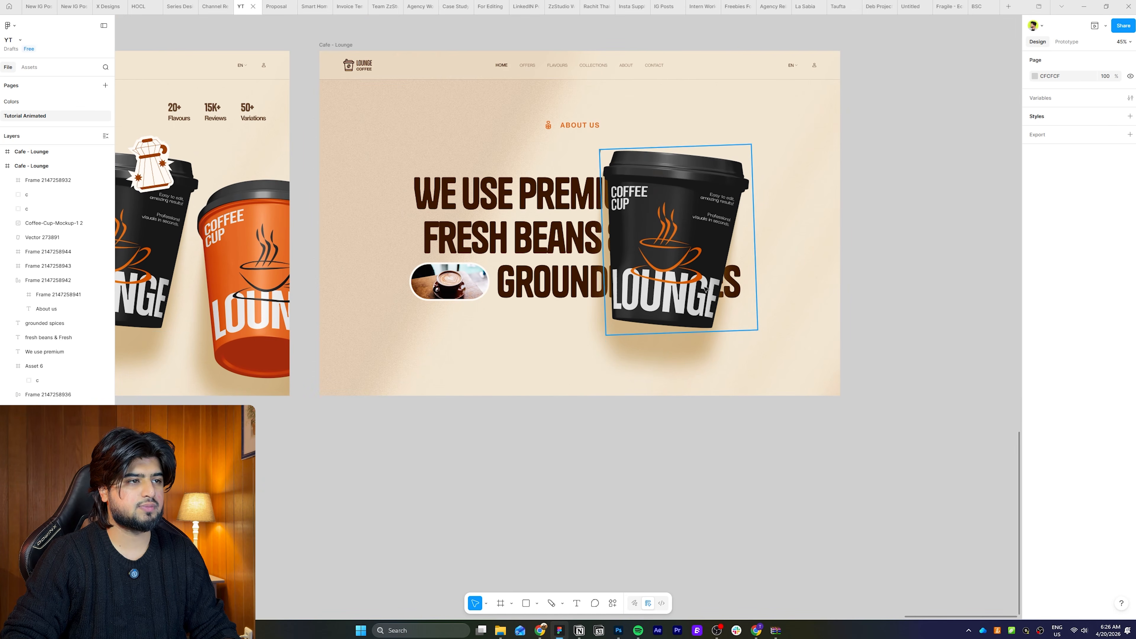
pyautogui.click(706, 290)
pyautogui.keyDown('shift'); pyautogui.click(719, 342); pyautogui.keyUp('shift')
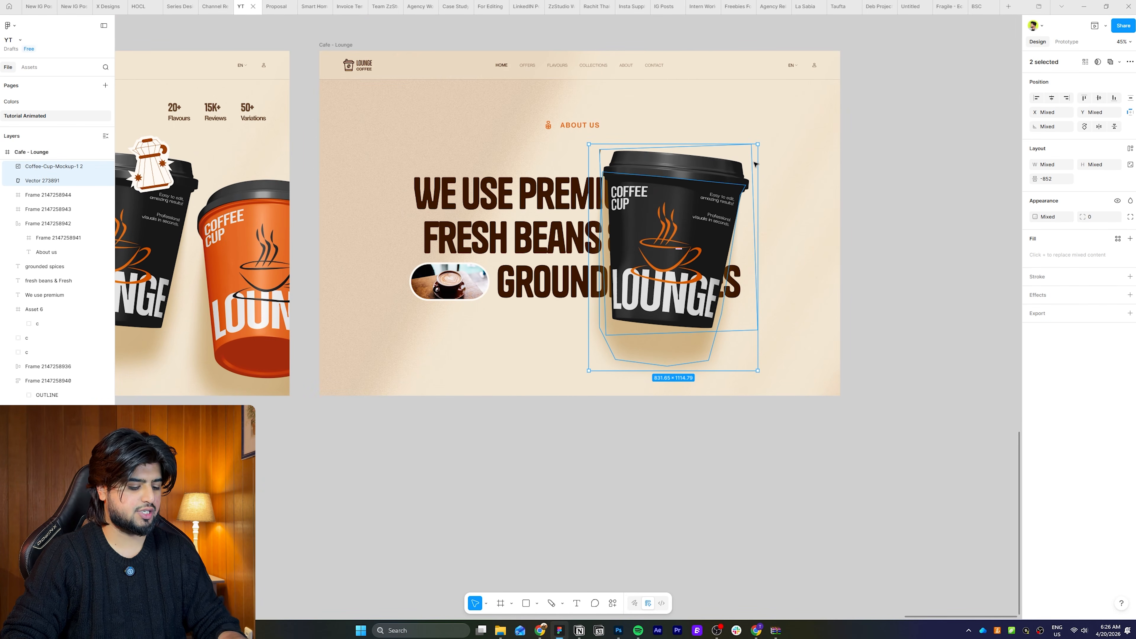
pyautogui.moveTo(762, 139); pyautogui.dragTo(745, 129)
pyautogui.moveTo(770, 204); pyautogui.dragTo(786, 205)
pyautogui.hotkey('ctrl', 'z')
pyautogui.moveTo(757, 144); pyautogui.dragTo(661, 140)
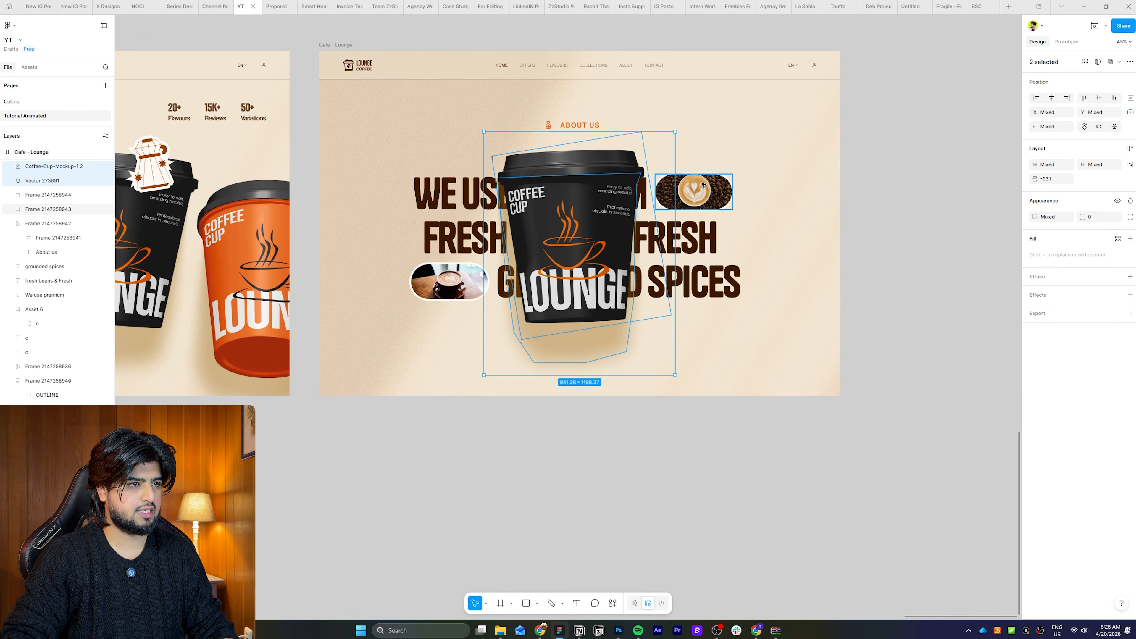
pyautogui.moveTo(662, 195); pyautogui.dragTo(664, 191)
# - Inspect the content outside the last two frames by temporarily turning off Clip content on each
pyautogui.scroll(-4, 968, 247)
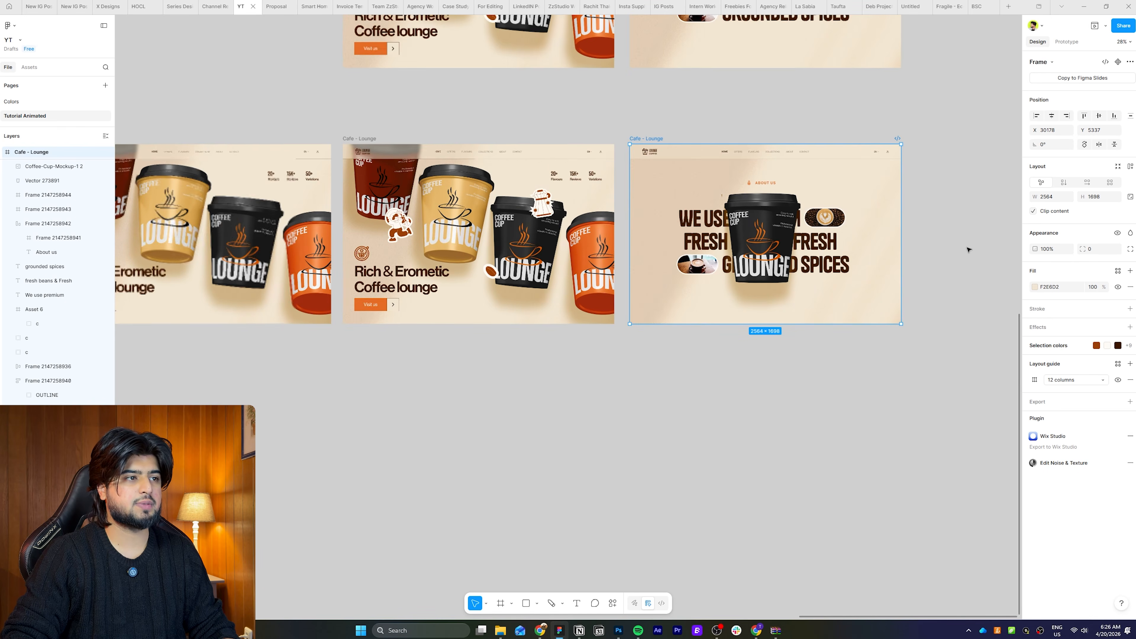
pyautogui.click(543, 315)
pyautogui.press('Escape')
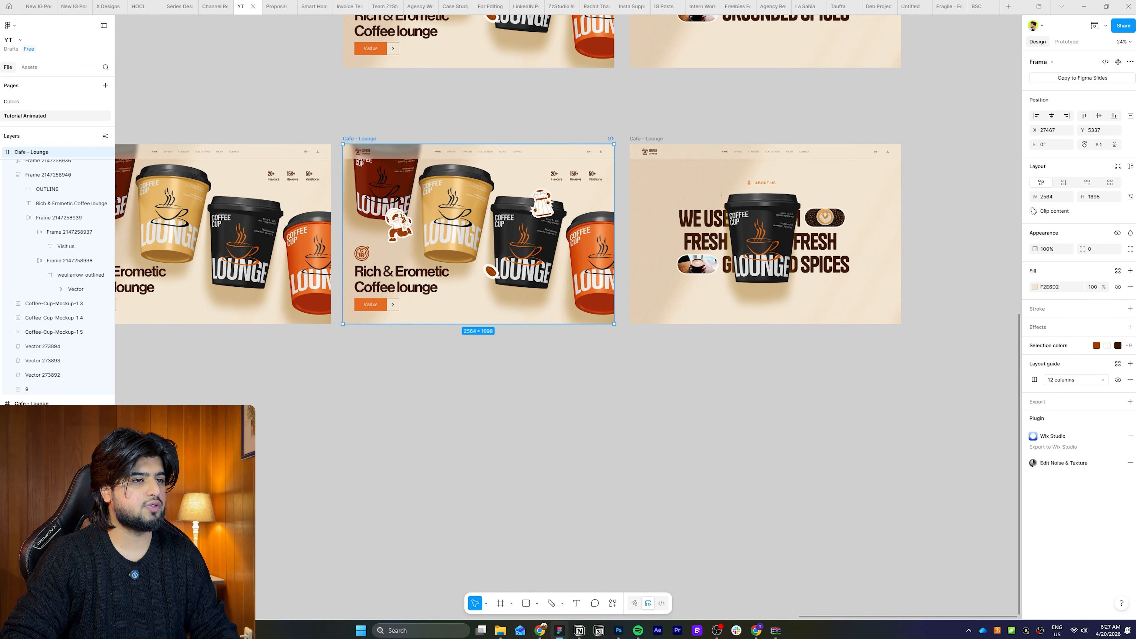
pyautogui.click(1033, 212)
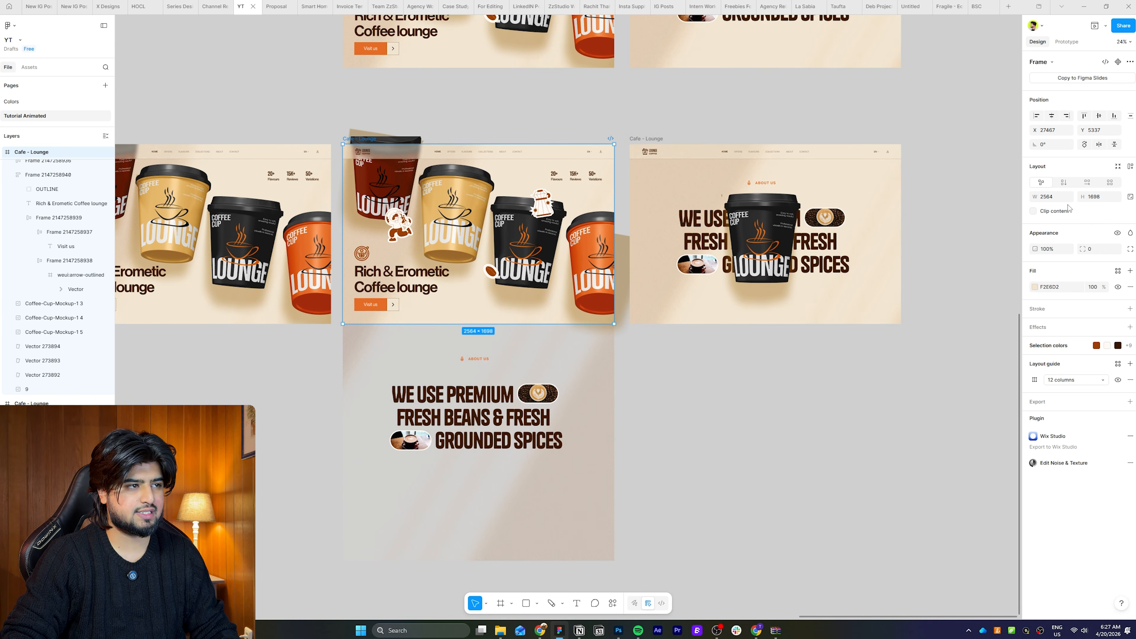
pyautogui.click(1034, 212)
pyautogui.click(646, 138)
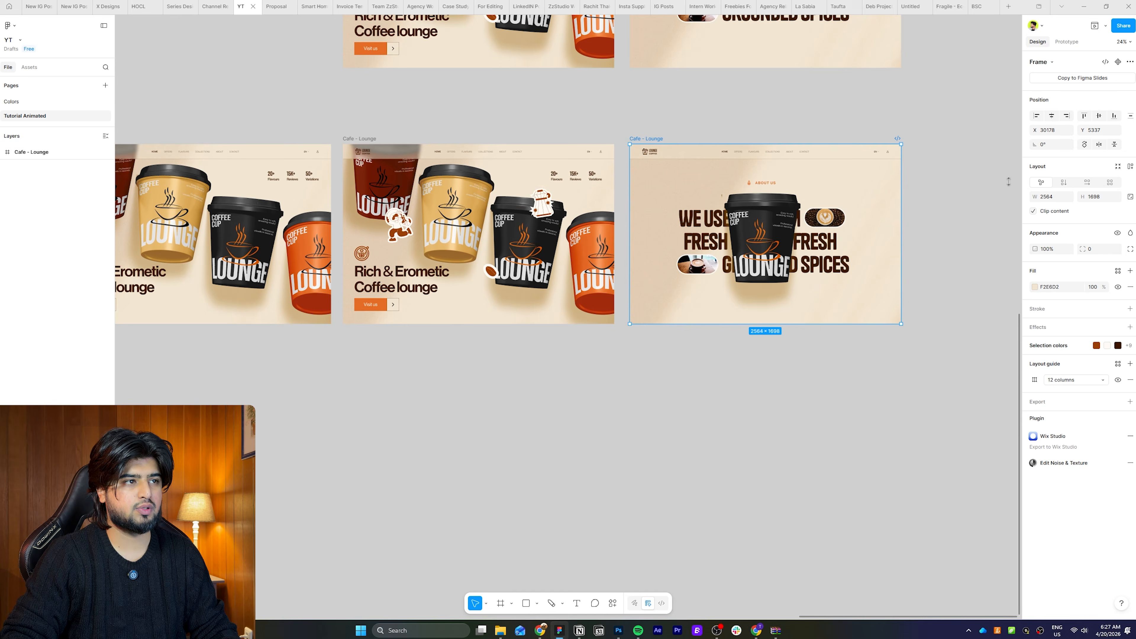
pyautogui.click(1033, 212)
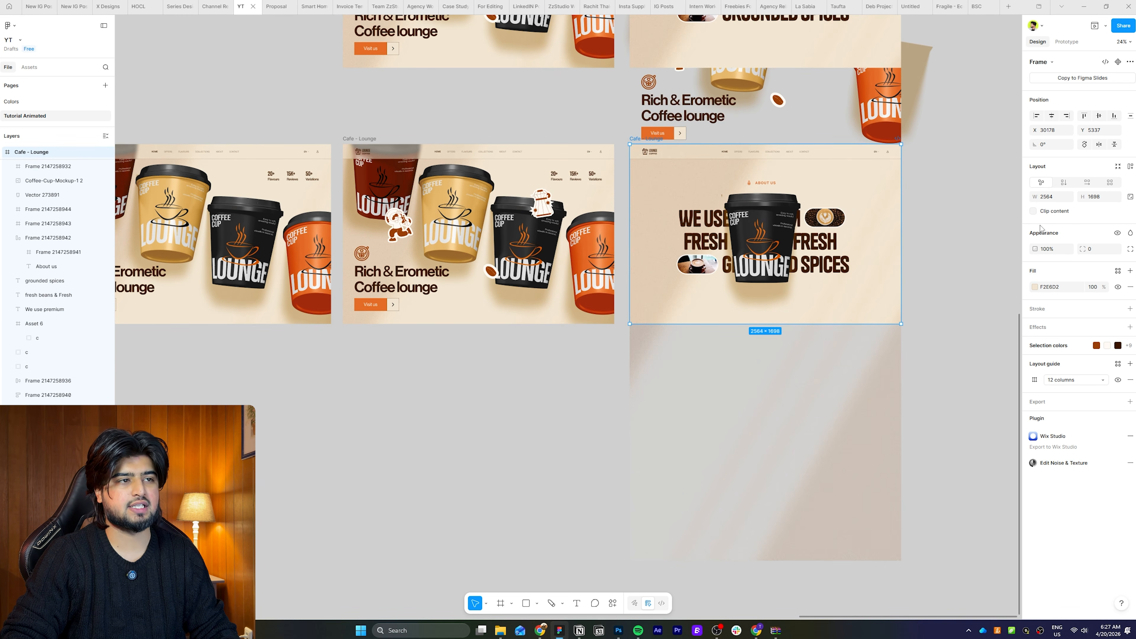
pyautogui.click(1033, 211)
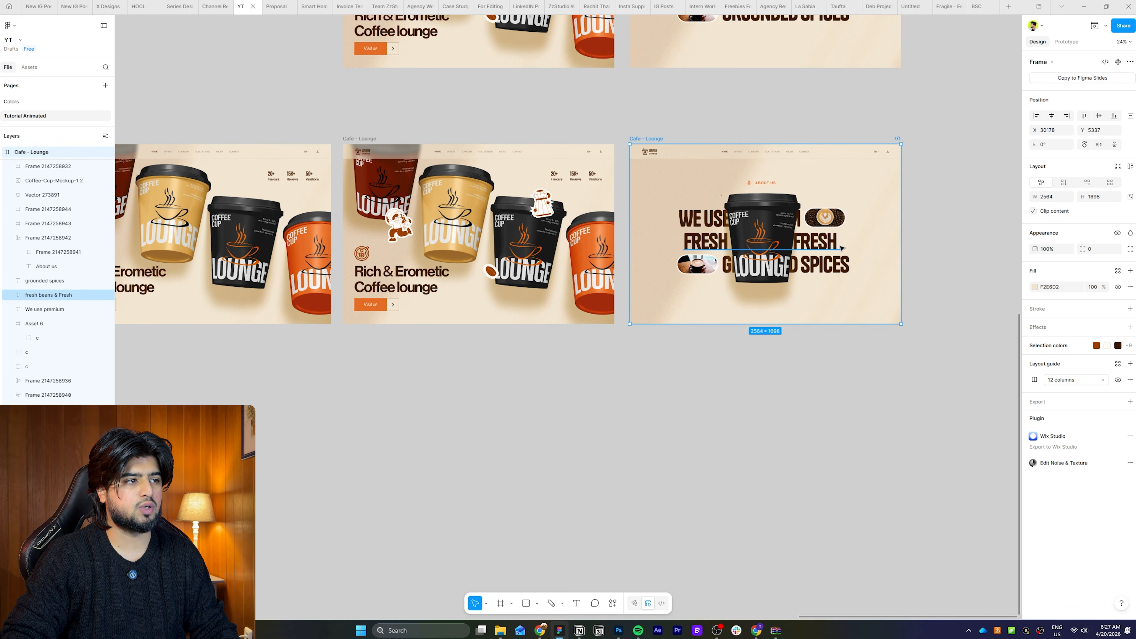
# - Connect the sticker hero frame to the last About Us frame with a Click interaction using Smart animate, Custom bezier and 2400ms
pyautogui.click(387, 138)
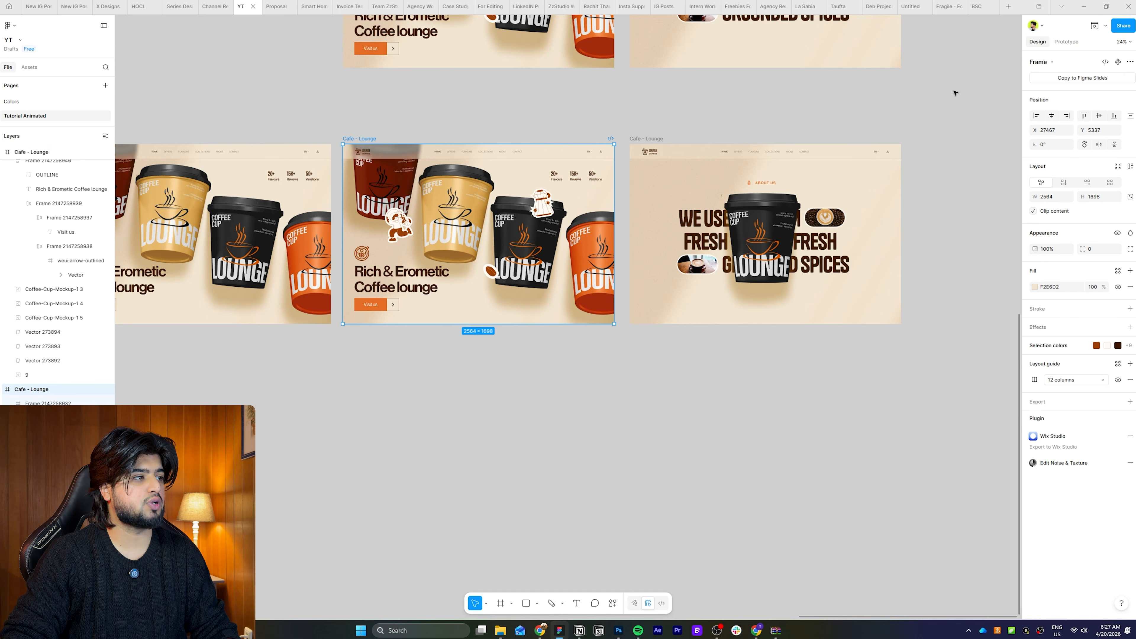
pyautogui.click(1066, 42)
pyautogui.moveTo(614, 233); pyautogui.dragTo(671, 233)
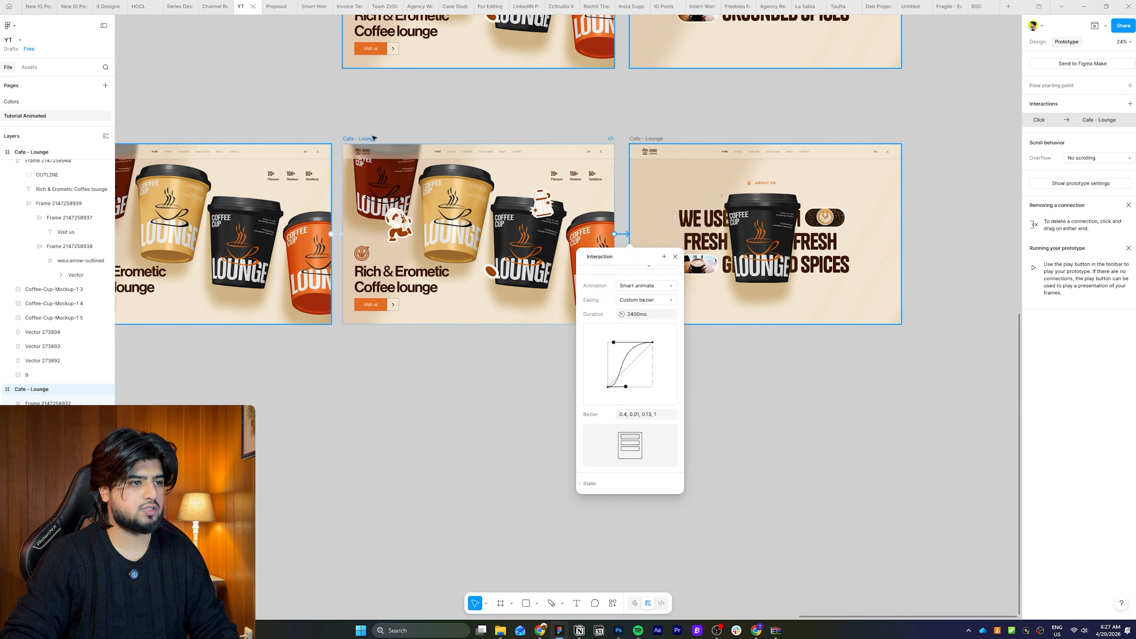
# - Play the prototype to review the transition from the hero frame to the About Us frame
pyautogui.click(549, 130)
pyautogui.click(1094, 25)
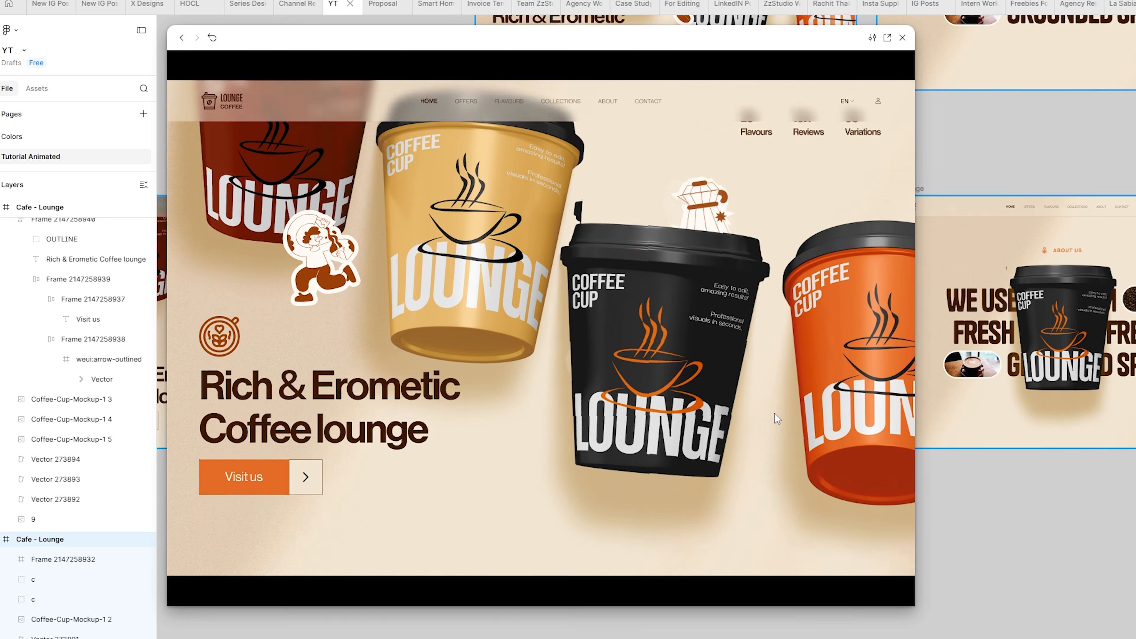
pyautogui.click(558, 303)
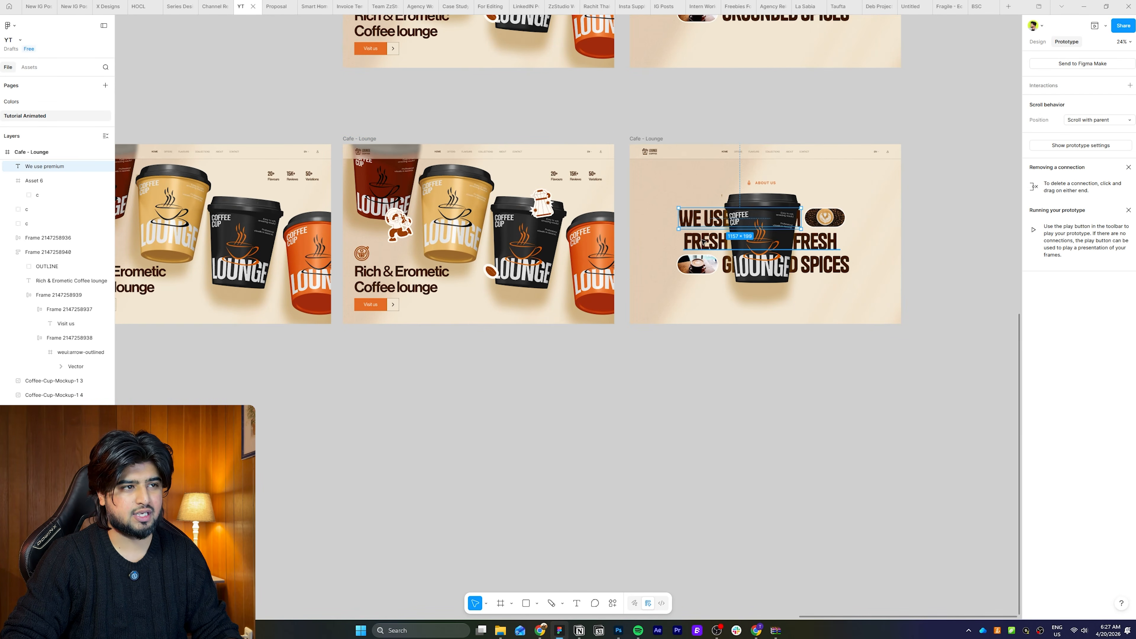
# - Turn off content clipping on the sticker hero frame to expose its hidden About Us content
pyautogui.click(808, 230)
pyautogui.click(838, 223)
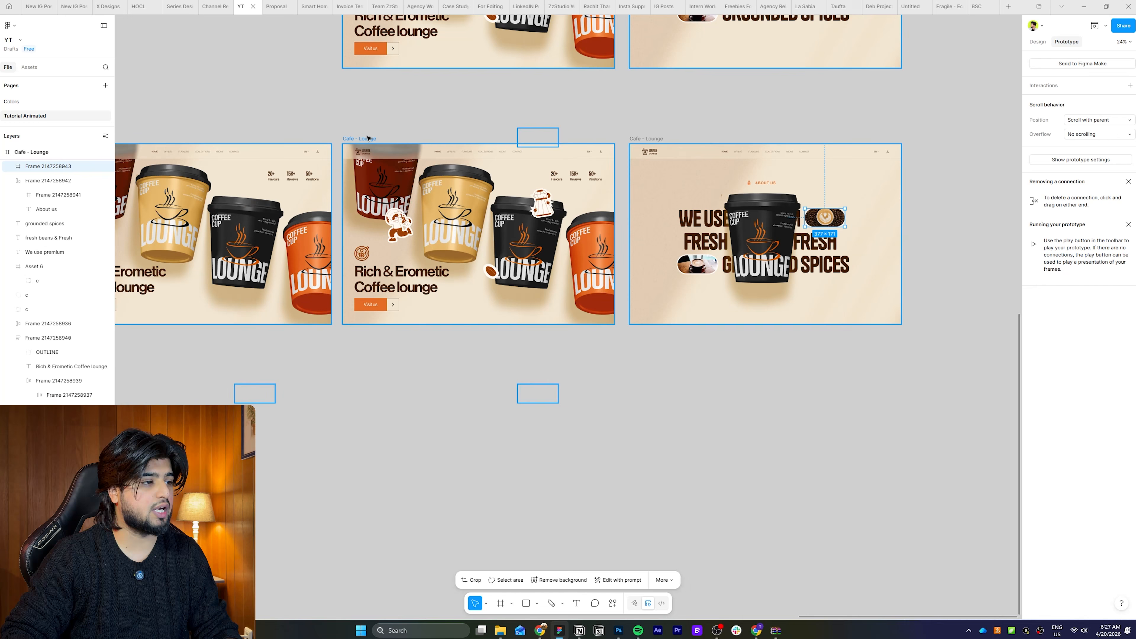
pyautogui.click(368, 139)
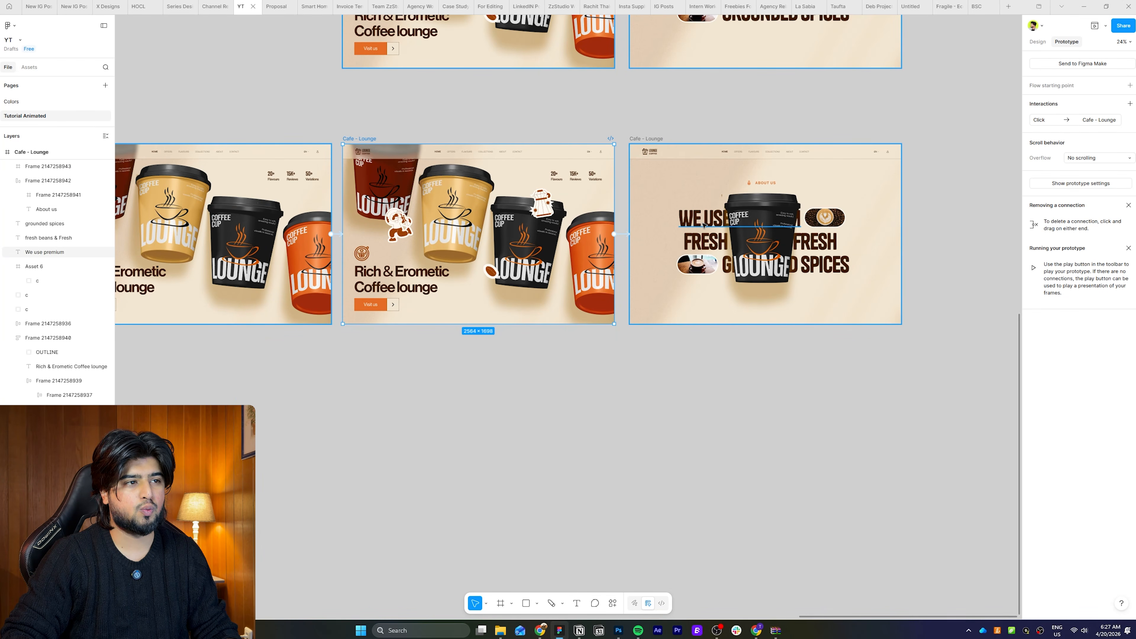
pyautogui.click(1039, 42)
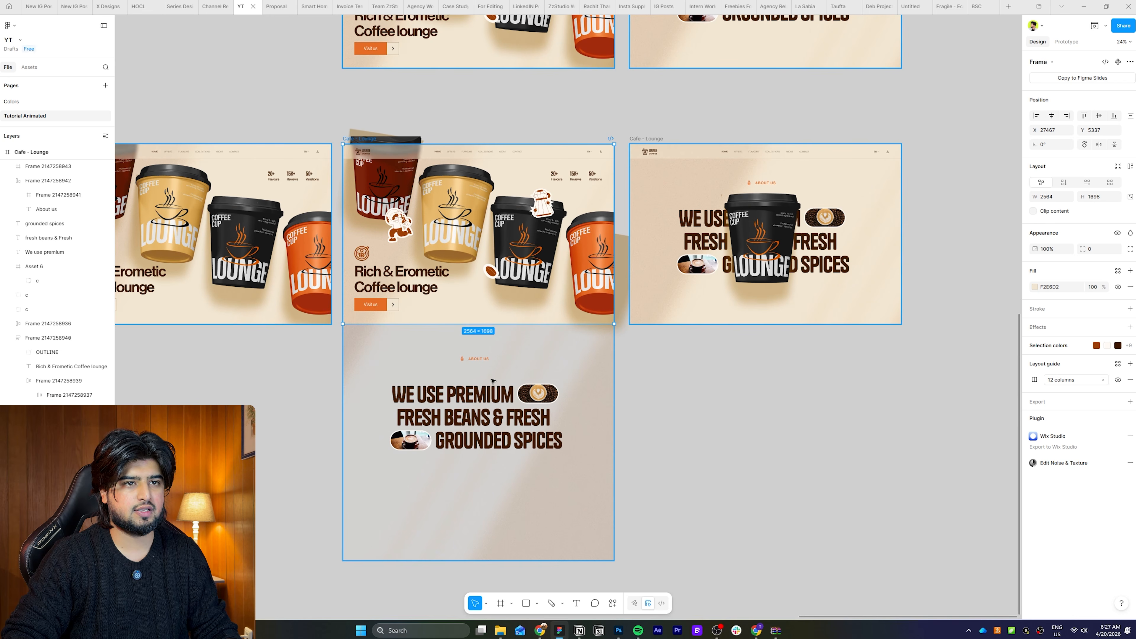
# - Shift "We use premium" left, and "fresh beans & Fresh" and "grounded spices" right, in the About Us content below the hero frame
pyautogui.scroll(-3, 595, 446)
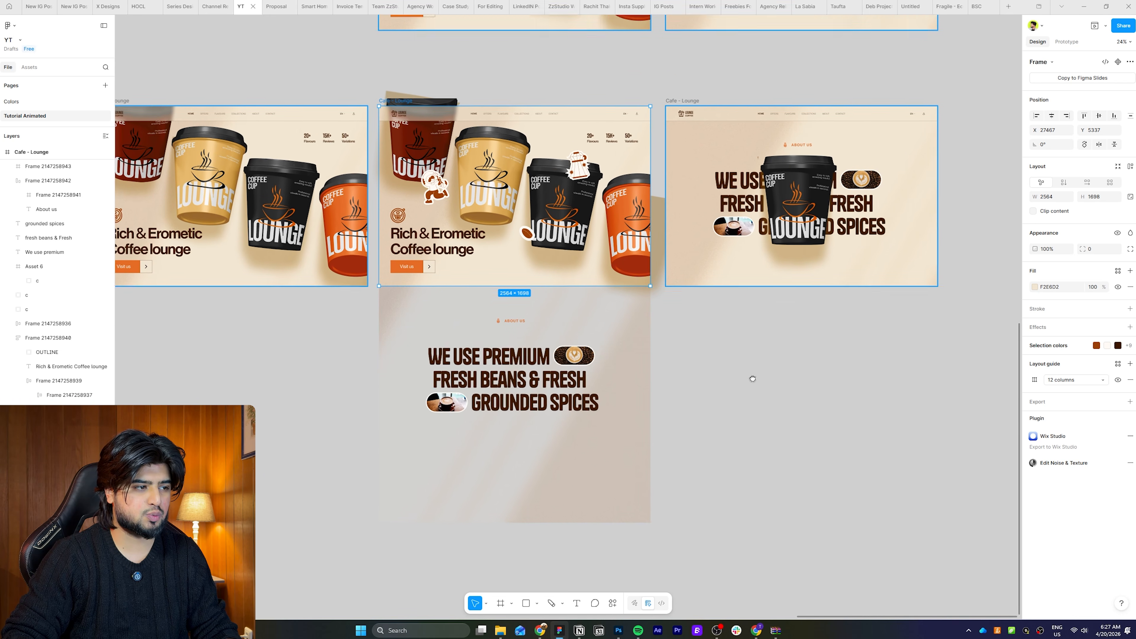
pyautogui.scroll(3, 559, 341)
pyautogui.click(576, 330)
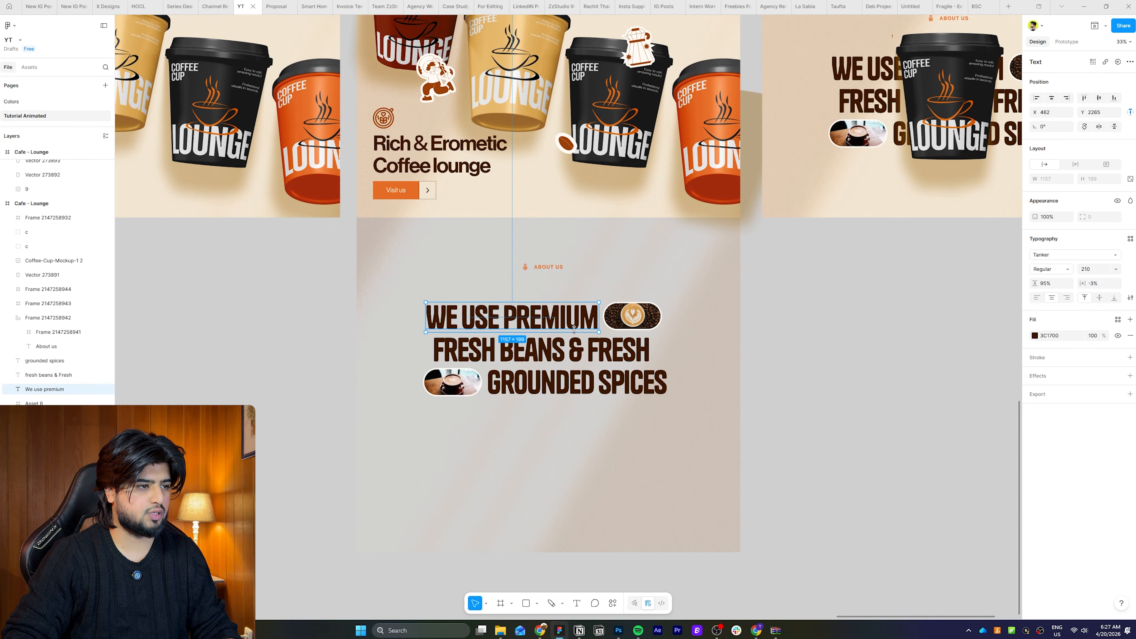
pyautogui.moveTo(564, 325); pyautogui.dragTo(665, 385)
pyautogui.click(463, 380)
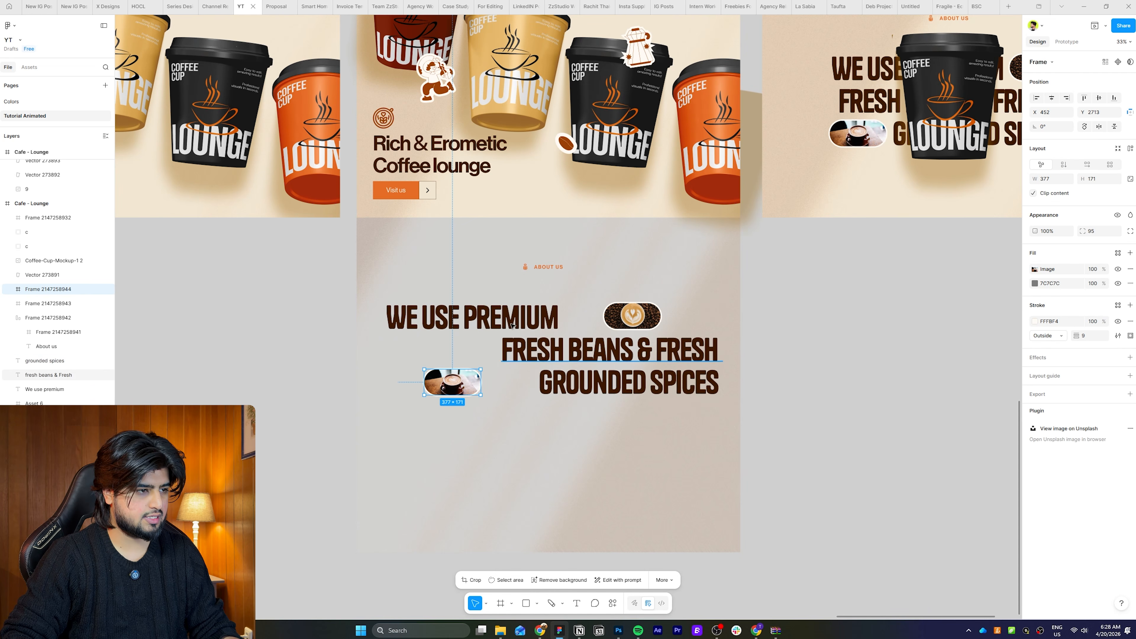
# - Reduce the opacity of the three spread-out headline lines until they are fully transparent
pyautogui.click(516, 317)
pyautogui.click(547, 350)
pyautogui.keyDown('shift'); pyautogui.click(566, 380); pyautogui.keyUp('shift')
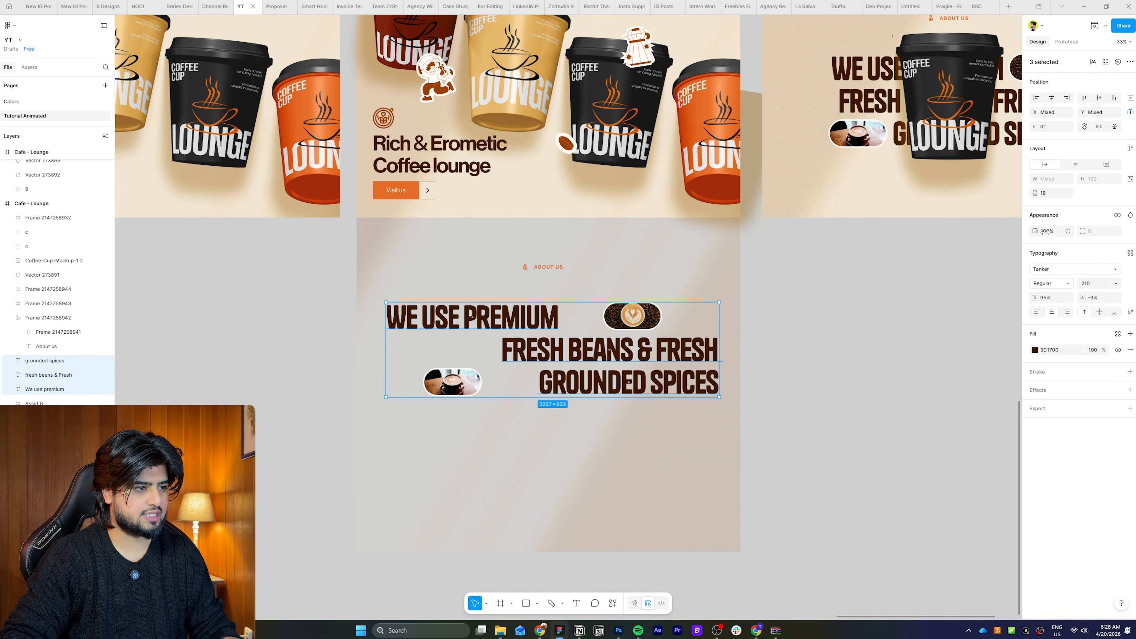
pyautogui.moveTo(1047, 232); pyautogui.dragTo(906, 231)
# - Scale both image pills below the hero frame down to tiny specks, using 0.05x for the coffee bean one
pyautogui.click(658, 316)
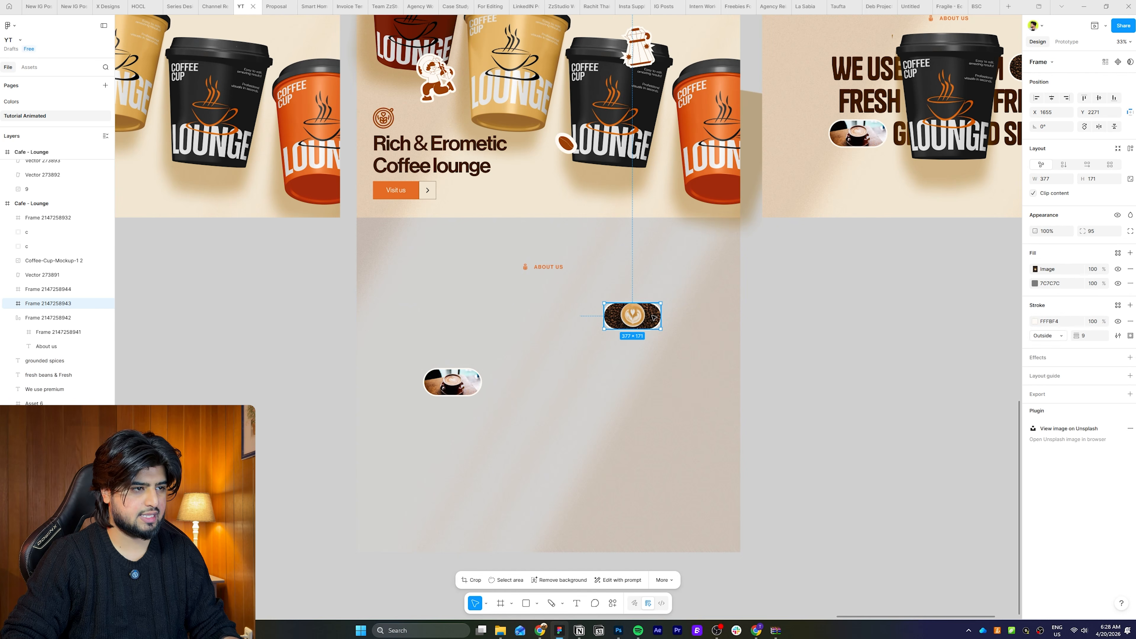
pyautogui.press('k')
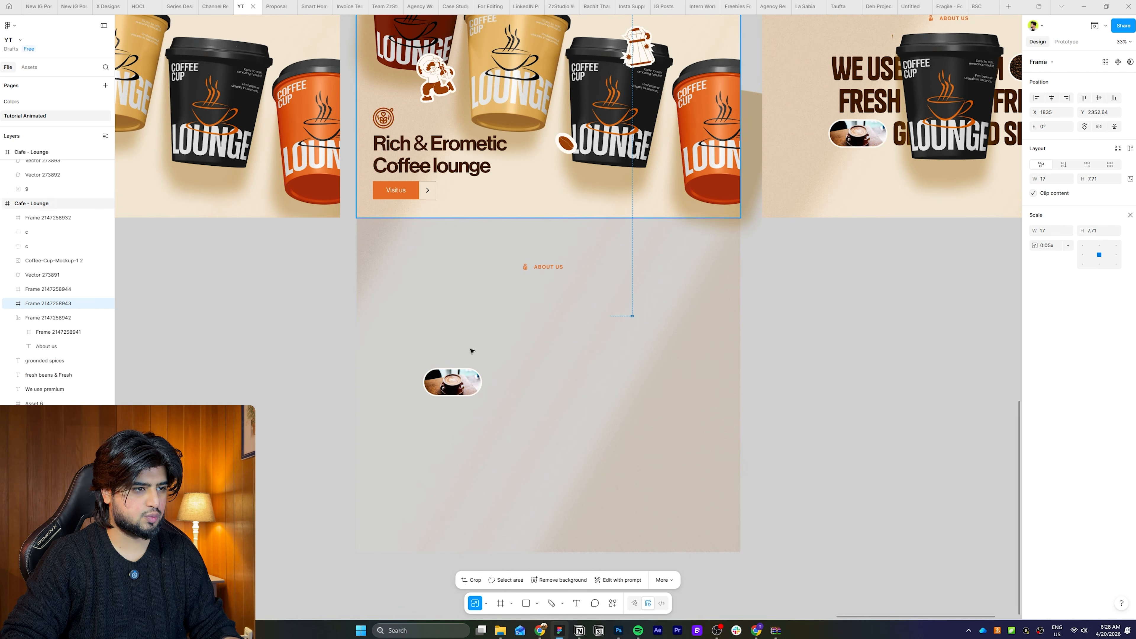
pyautogui.click(478, 380)
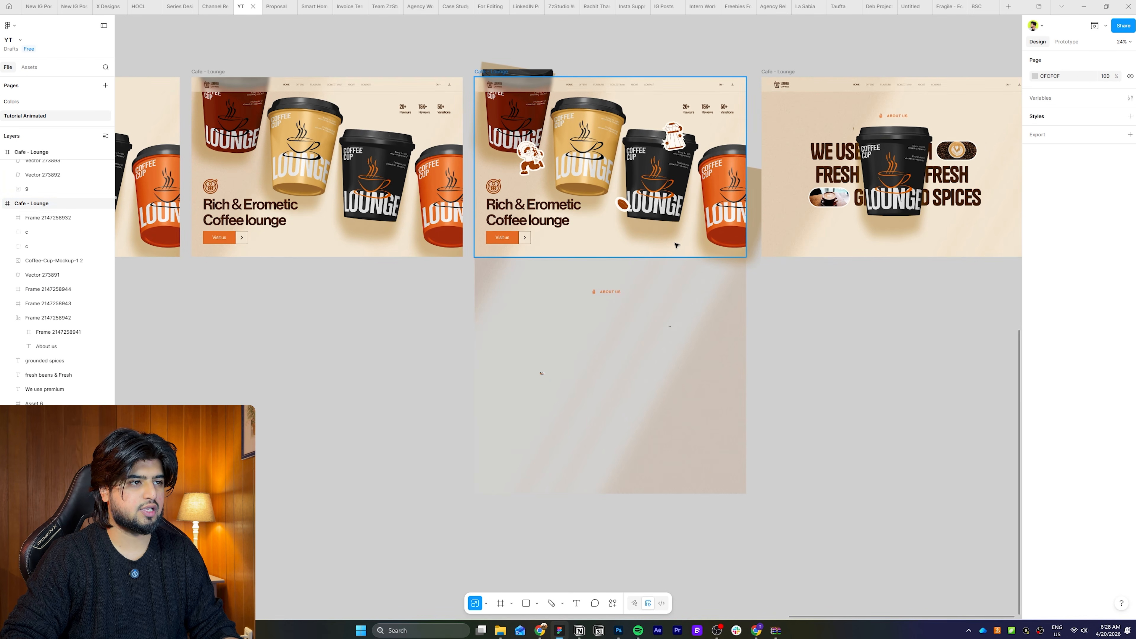
# - Turn Clip content back on for the sticker hero frame
pyautogui.click(677, 246)
pyautogui.click(1046, 211)
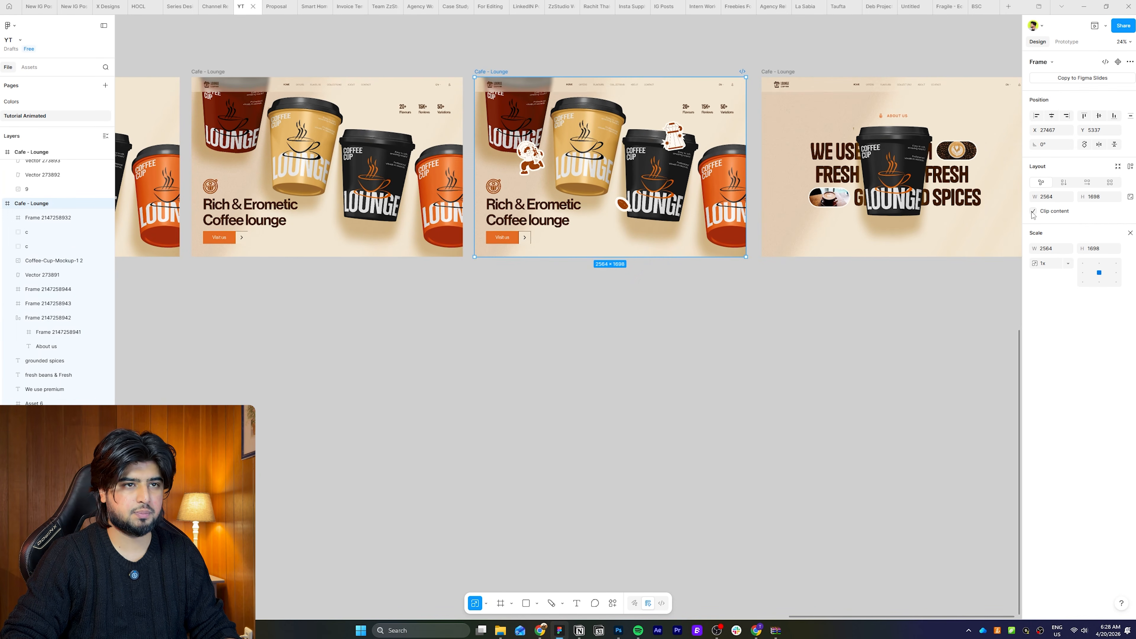
pyautogui.hscroll(5, 765, 236)
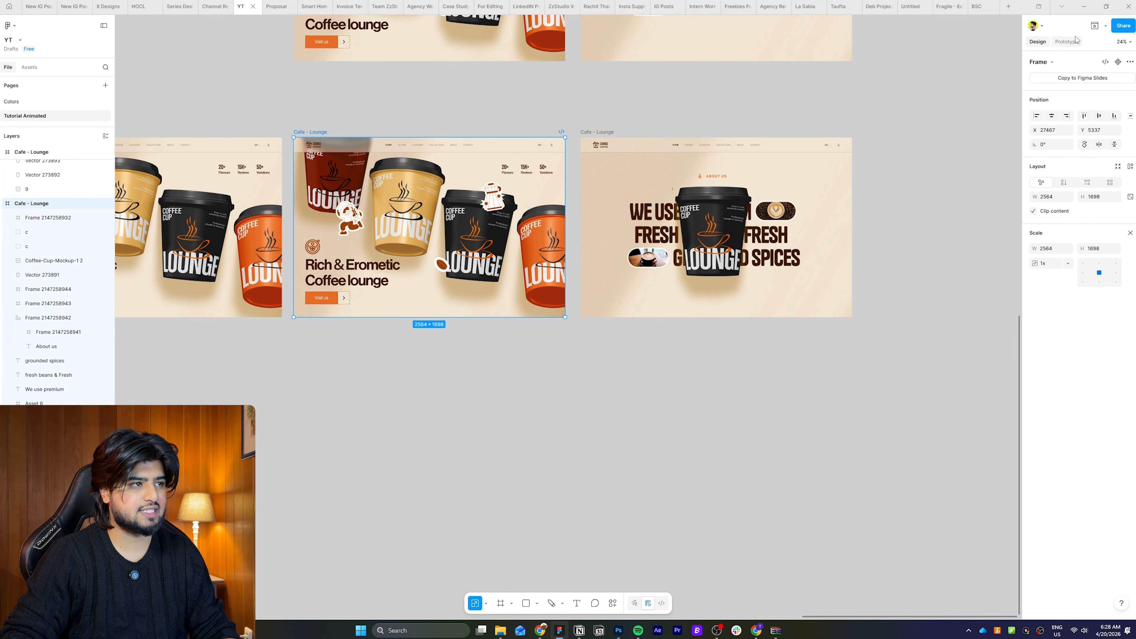
# - Preview the sticker hero frame, replay it, and trigger its transition into the About Us section
pyautogui.click(1095, 25)
pyautogui.click(573, 350)
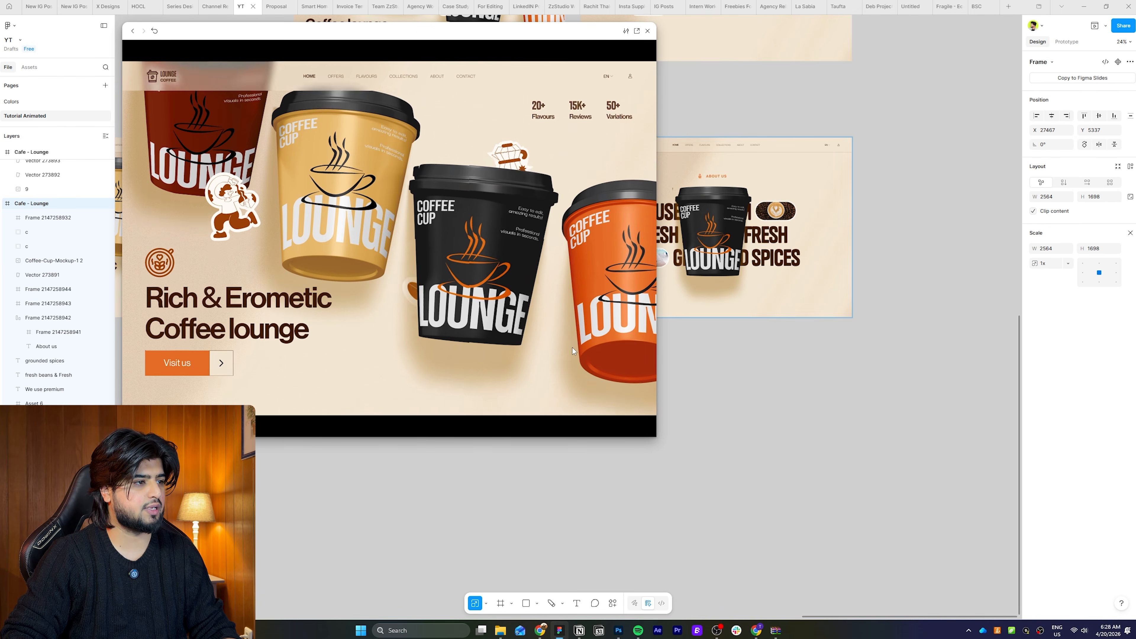
pyautogui.press('r')
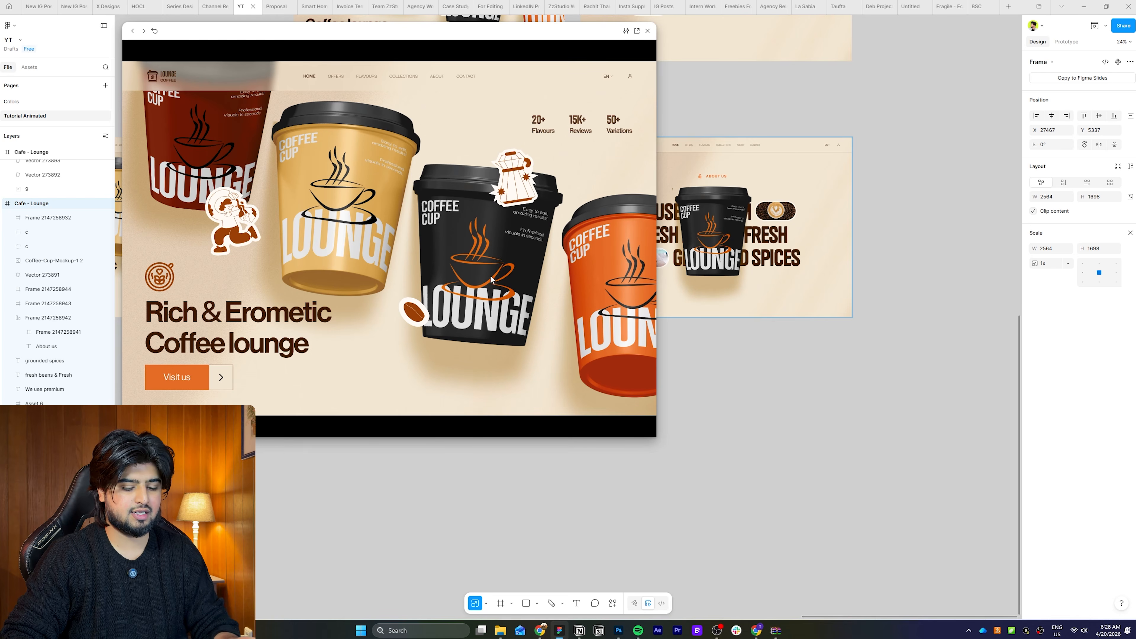
pyautogui.click(499, 295)
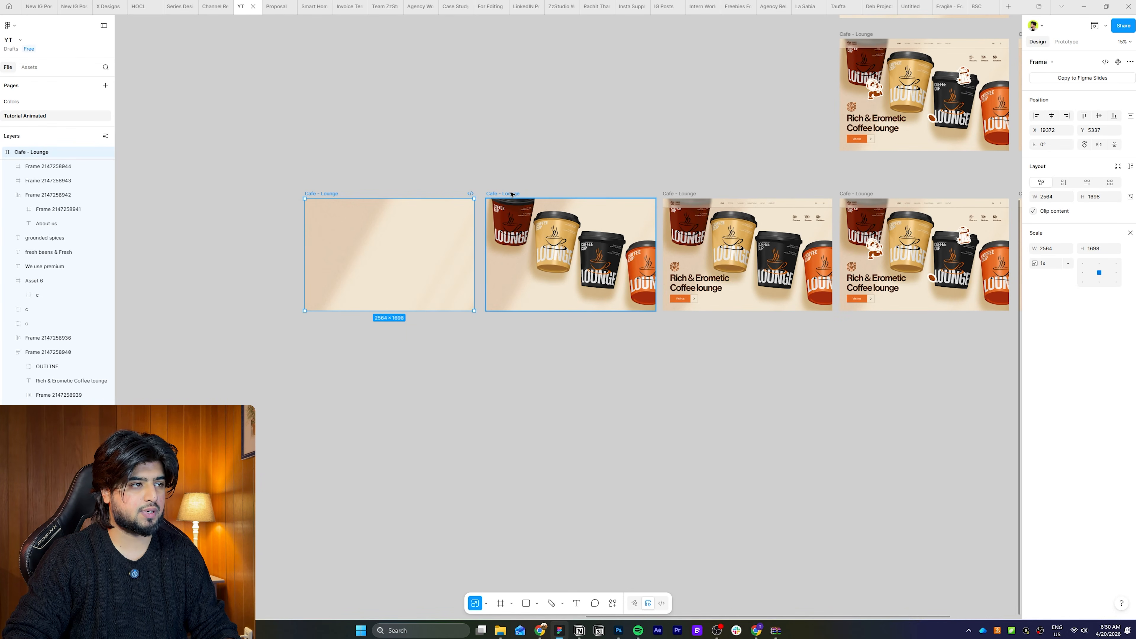
# - Move the cups-only frame below the blank start frame, and relink the blank frame's prototype connection to the headline hero frame
pyautogui.moveTo(511, 194); pyautogui.dragTo(329, 361)
pyautogui.click(315, 193)
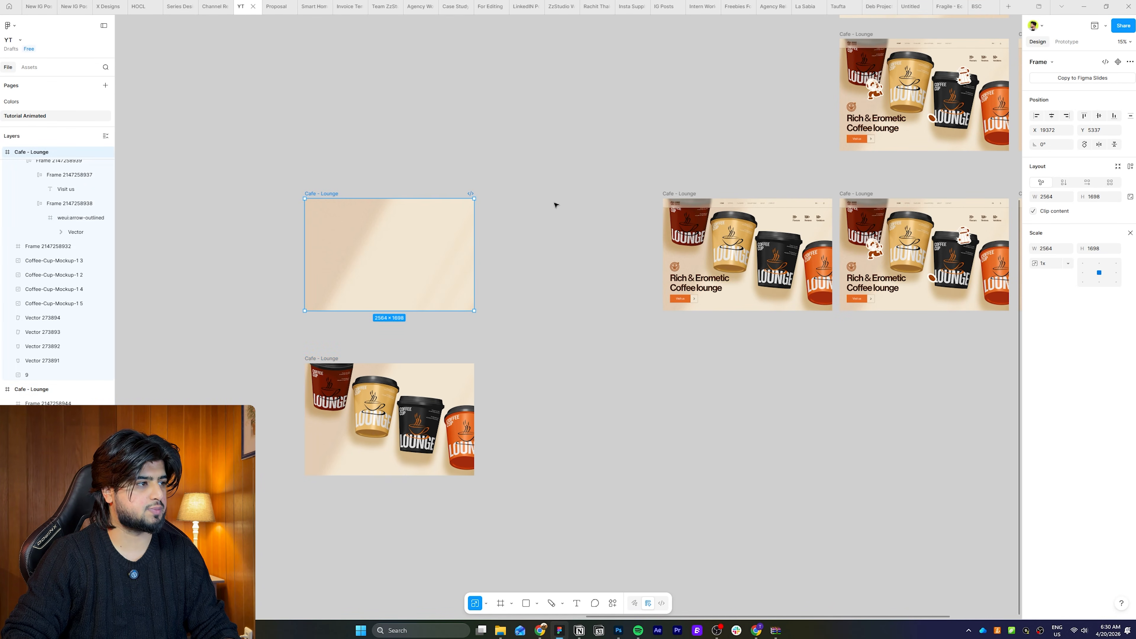
pyautogui.hotkey('shift', 'e')
pyautogui.click(390, 336)
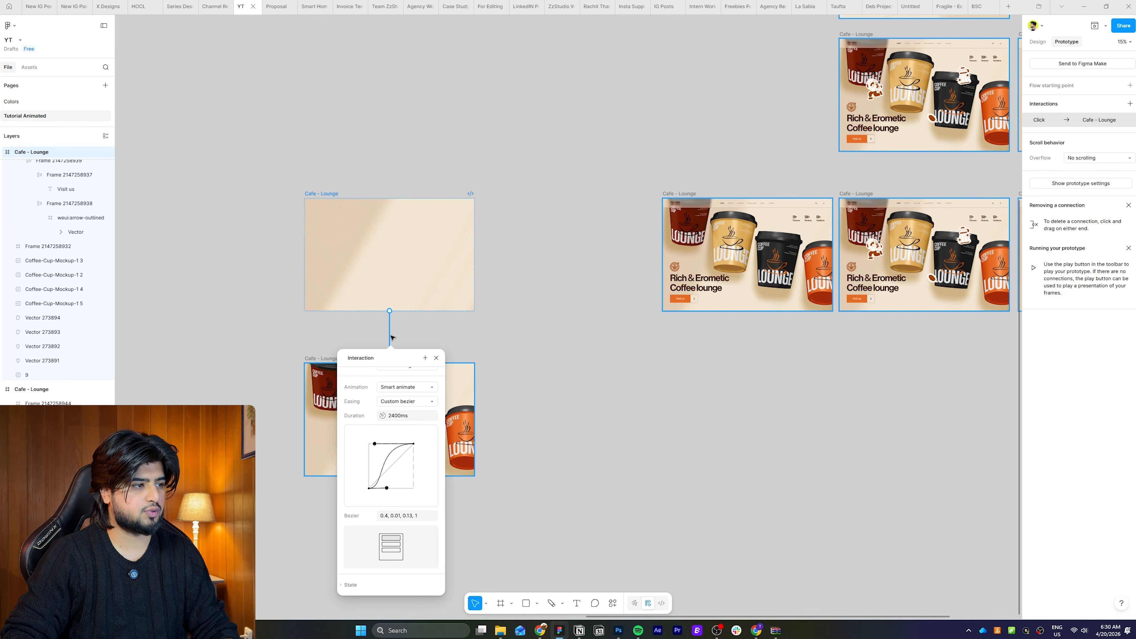
pyautogui.press('Delete')
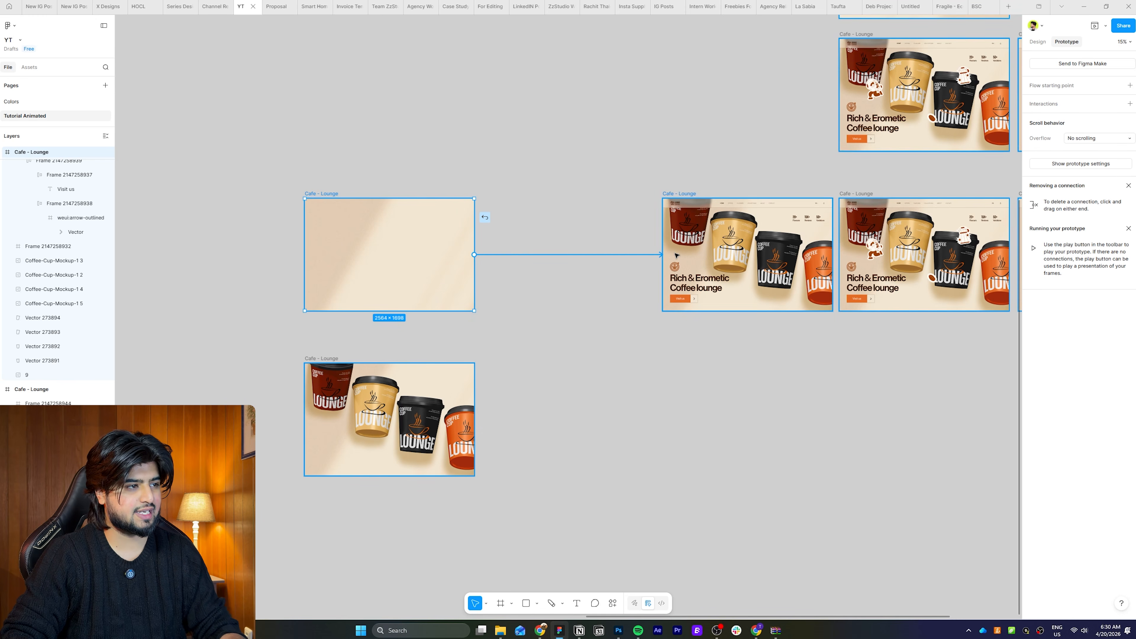
pyautogui.moveTo(676, 255); pyautogui.dragTo(676, 255)
# - Present the prototype from the blank start frame, and step back from the About Us frame to the sticker hero frame
pyautogui.click(326, 194)
pyautogui.click(1092, 27)
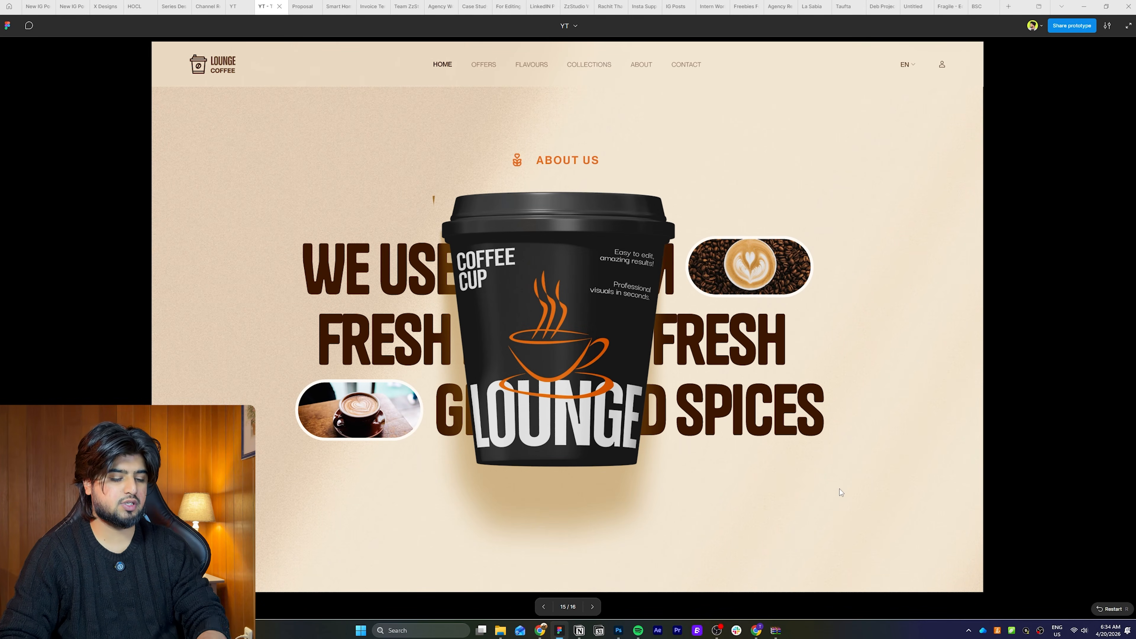
pyautogui.press('Left')
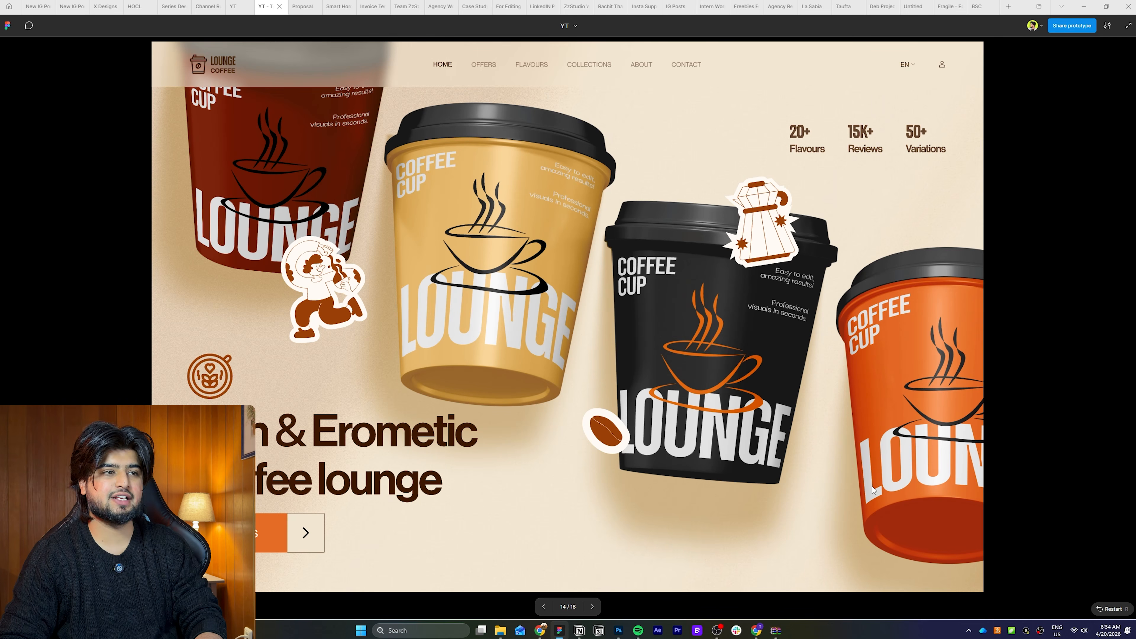
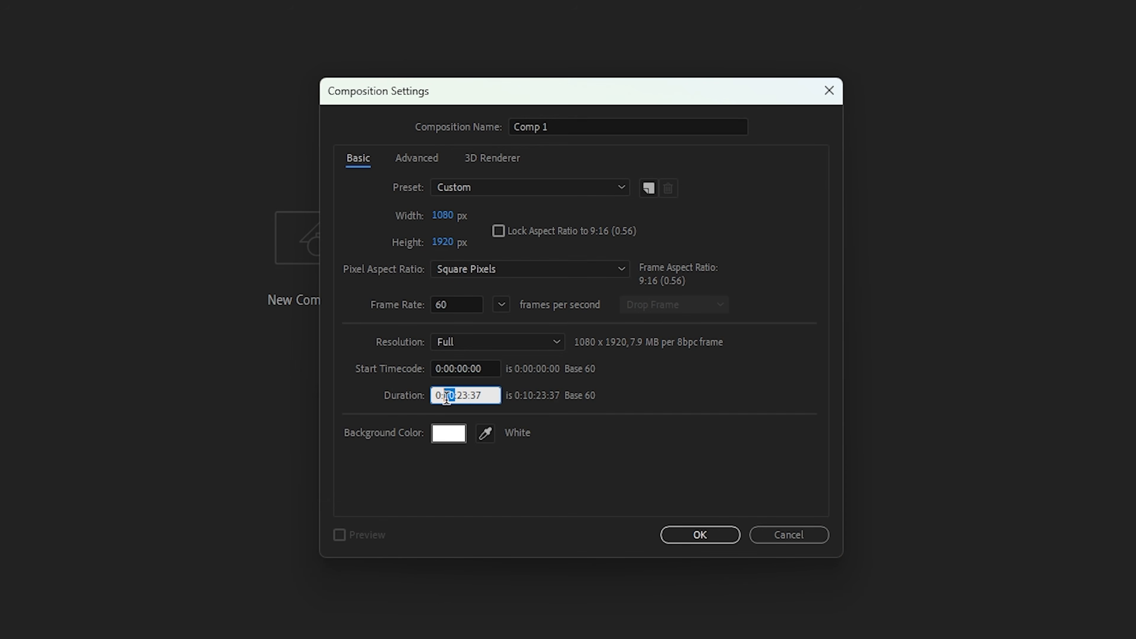
# - In After Effects, set the duration of the new 1080 x 1920, 60 fps composition to 0:00:20:37
pyautogui.press('BackSpace')
pyautogui.write('00')
pyautogui.click(580, 407)
pyautogui.moveTo(469, 393); pyautogui.dragTo(464, 393)
pyautogui.write('0')
pyautogui.click(644, 410)
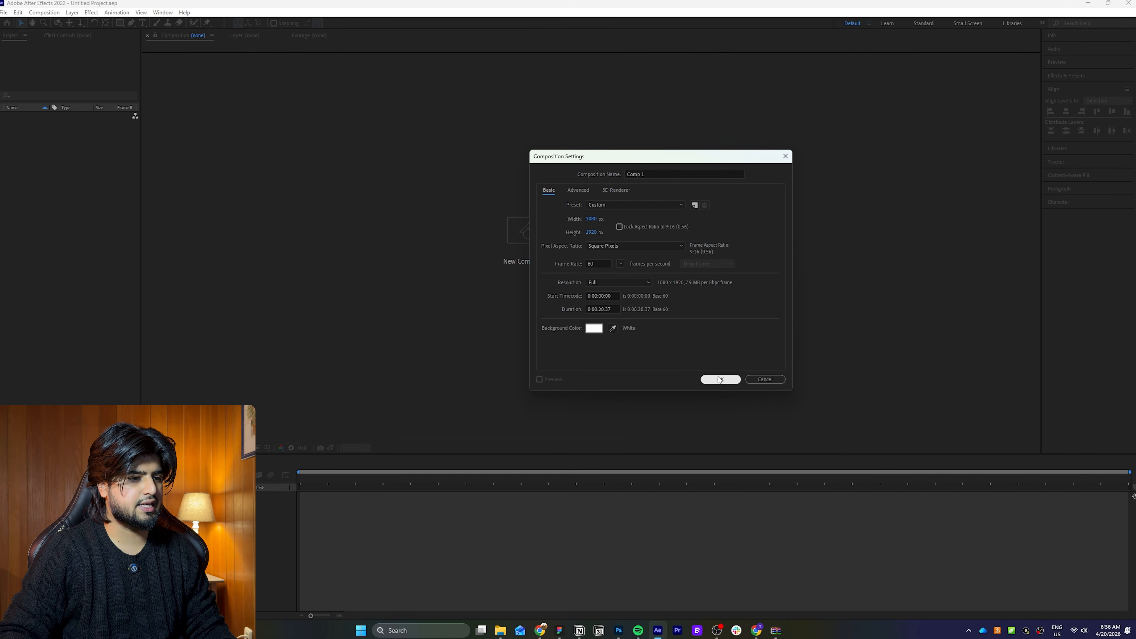
# - Name the composition "Coffee" and create it
pyautogui.doubleClick(637, 170)
pyautogui.write('C')
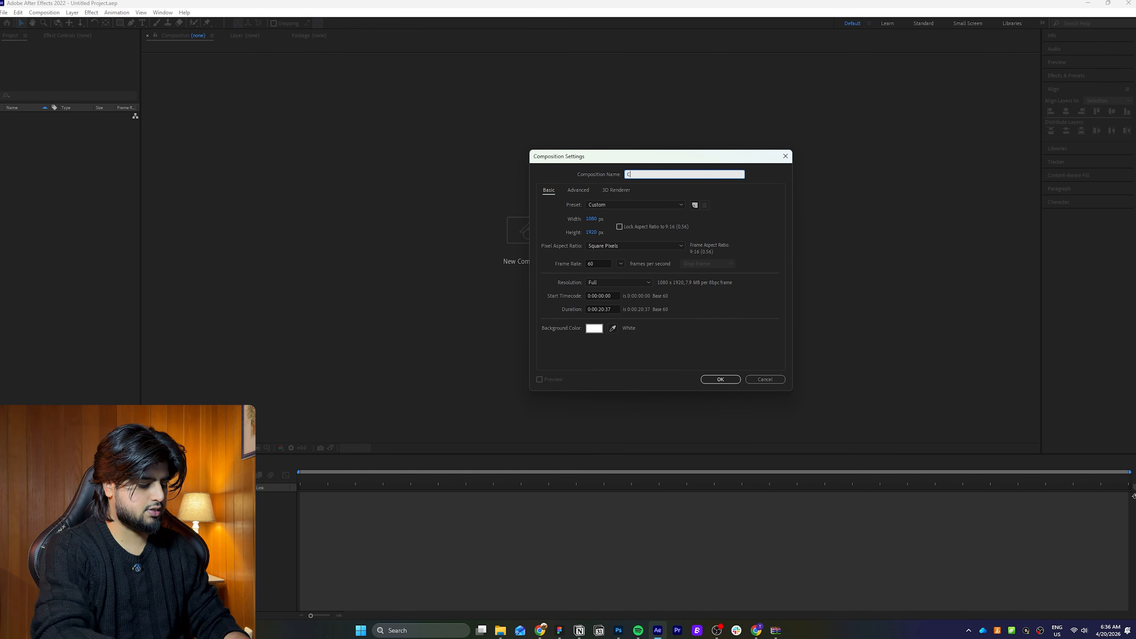
pyautogui.write('offee')
pyautogui.press('Return')
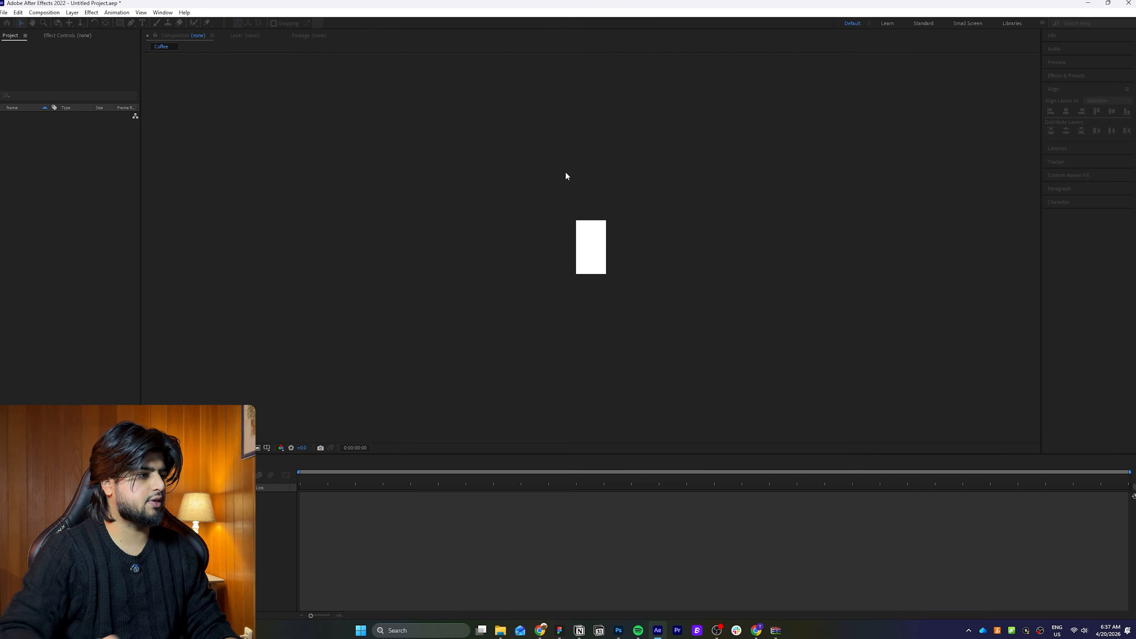
pyautogui.scroll(4, 613, 256)
pyautogui.scroll(-2, 613, 256)
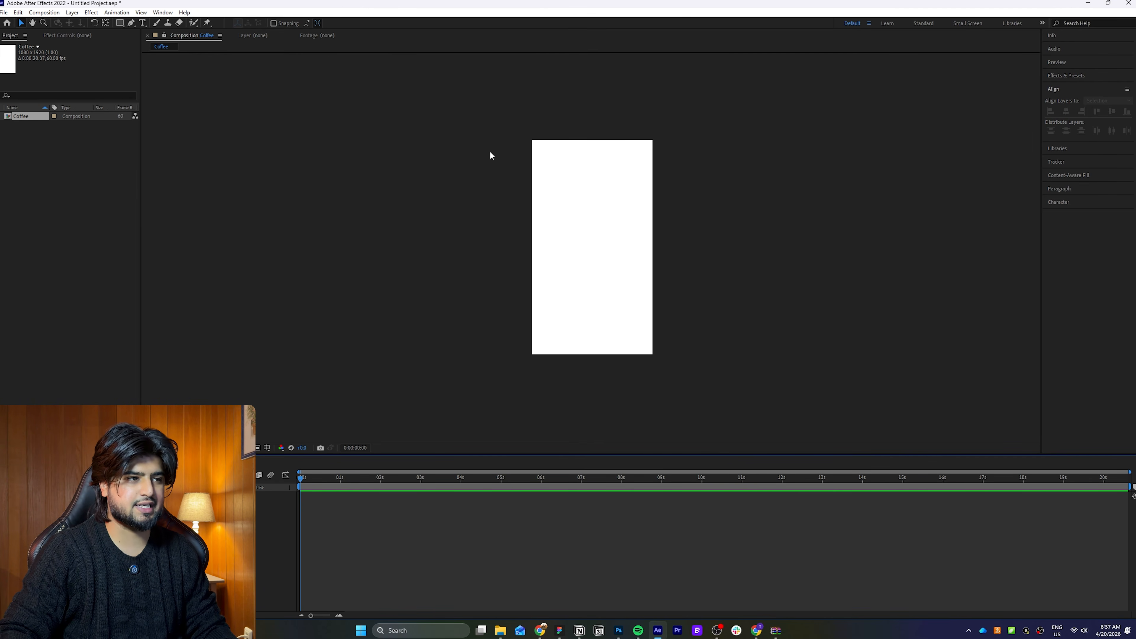
pyautogui.moveTo(502, 631)
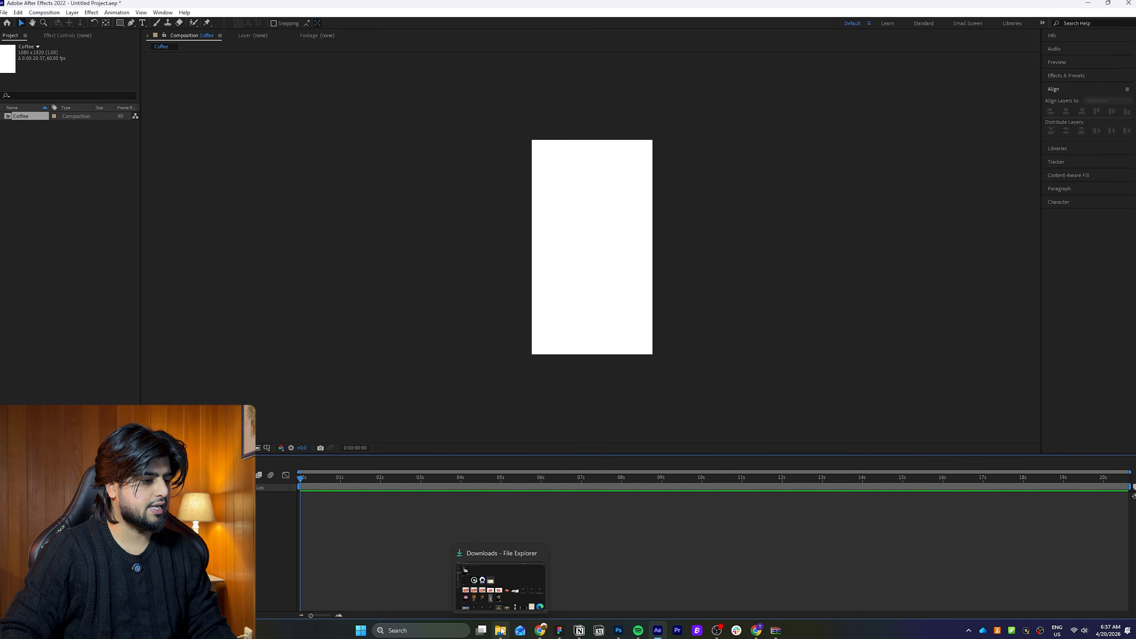
pyautogui.click(508, 579)
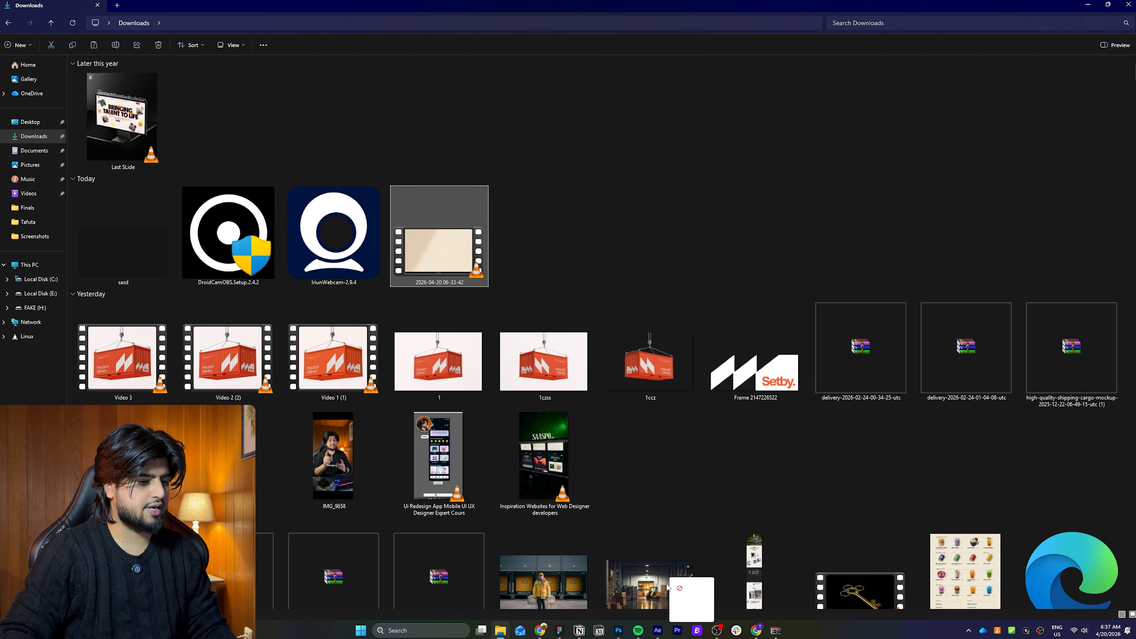
pyautogui.click(657, 630)
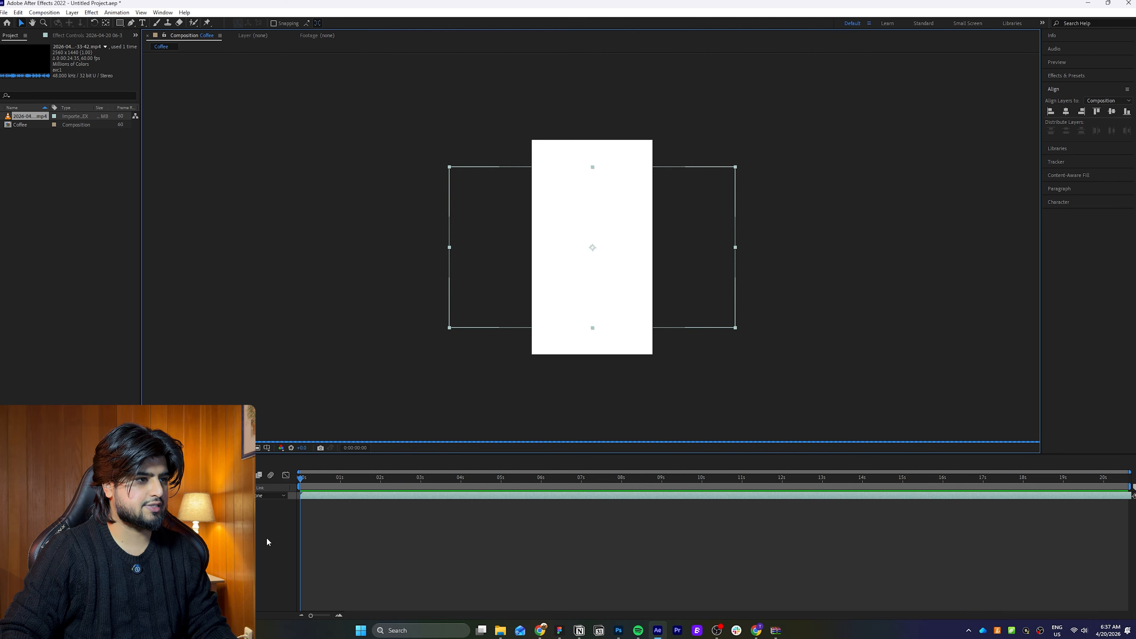
pyautogui.click(455, 497)
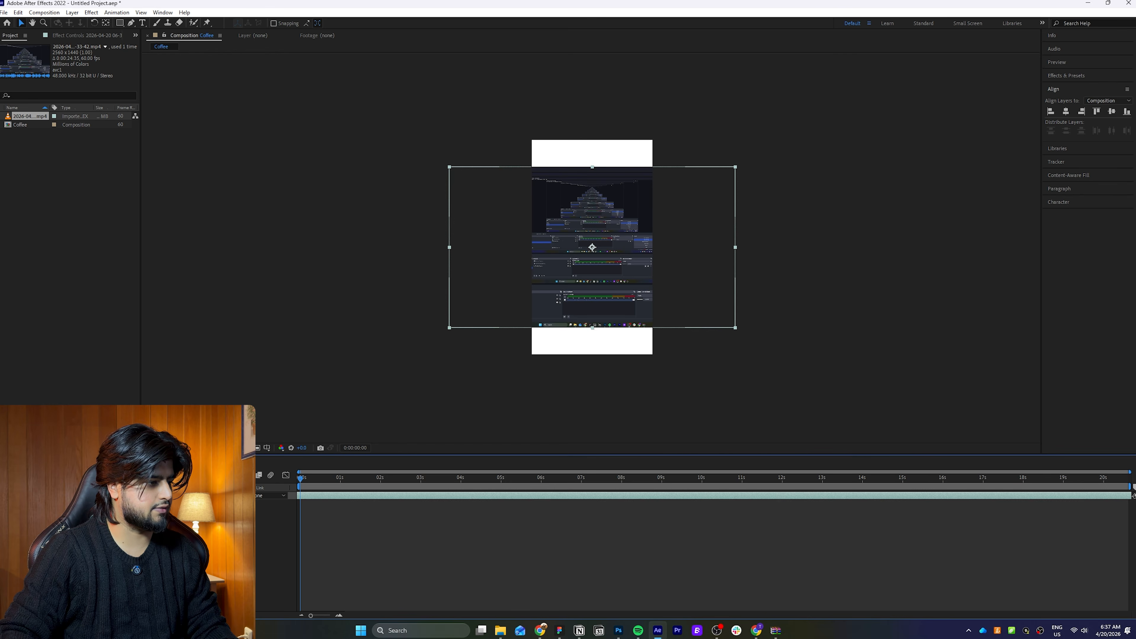
pyautogui.moveTo(191, 503); pyautogui.dragTo(165, 504)
# - Split the recording at 0:00:05:00, delete its opening part, and slide the remaining clip toward the start of the timeline
pyautogui.moveTo(326, 480); pyautogui.dragTo(501, 480)
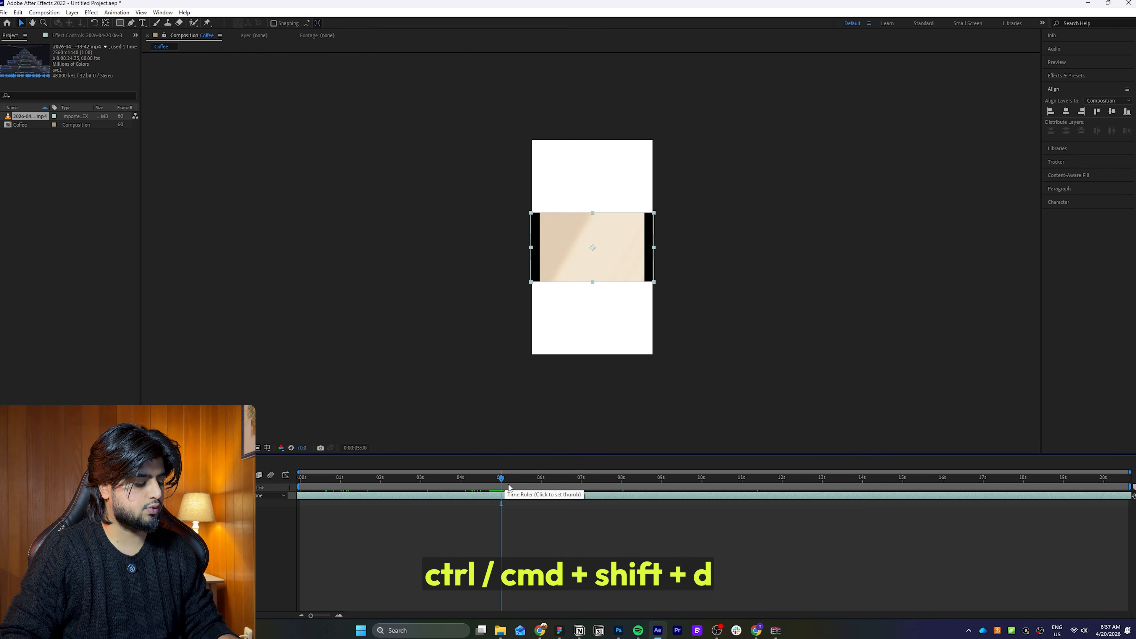
pyautogui.hotkey('ctrl', 'shift', 'd')
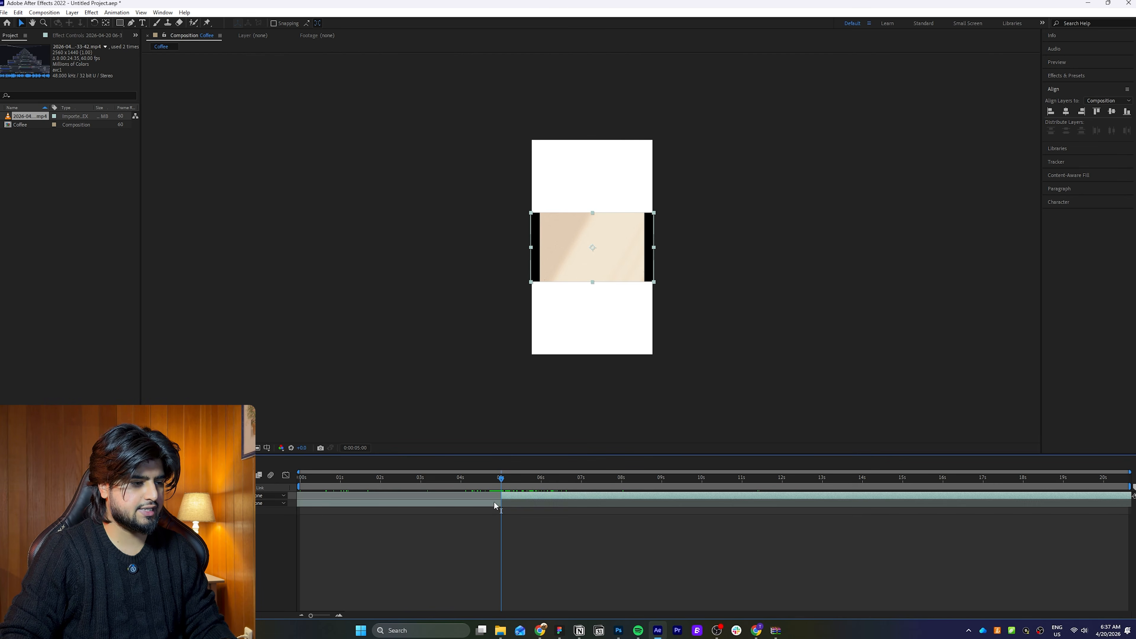
pyautogui.click(475, 504)
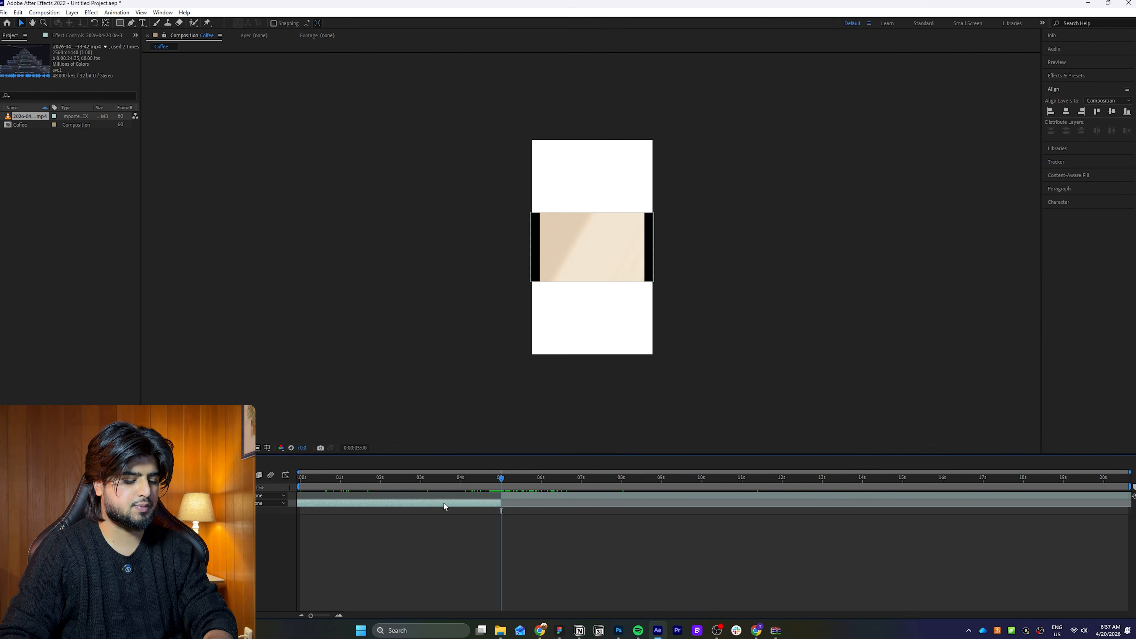
pyautogui.press('Delete')
pyautogui.moveTo(510, 494); pyautogui.dragTo(300, 480)
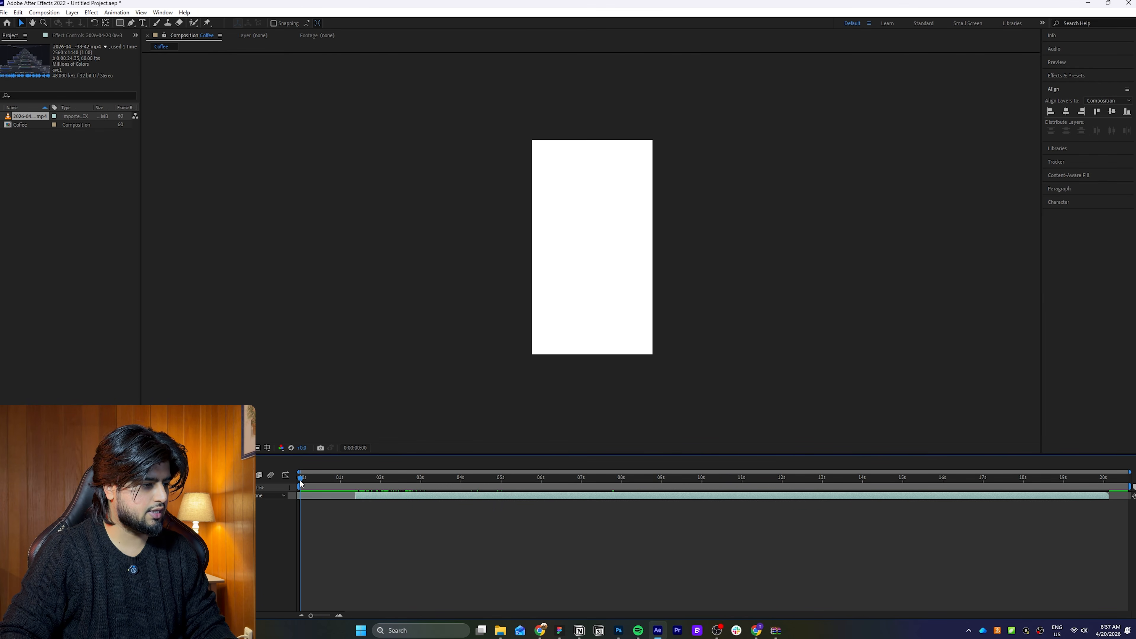
# - Align the clip with the timeline start, split it at 0:00:08:32, and delete everything after the cut
pyautogui.moveTo(365, 495); pyautogui.dragTo(646, 480)
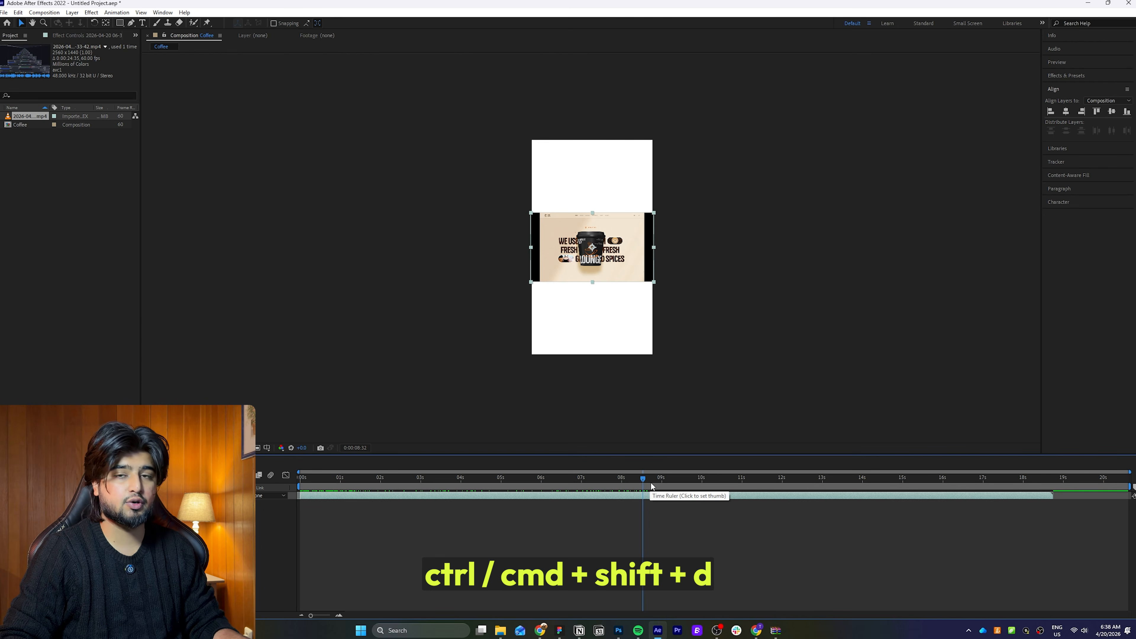
pyautogui.hotkey('ctrl', 'shift', 'd')
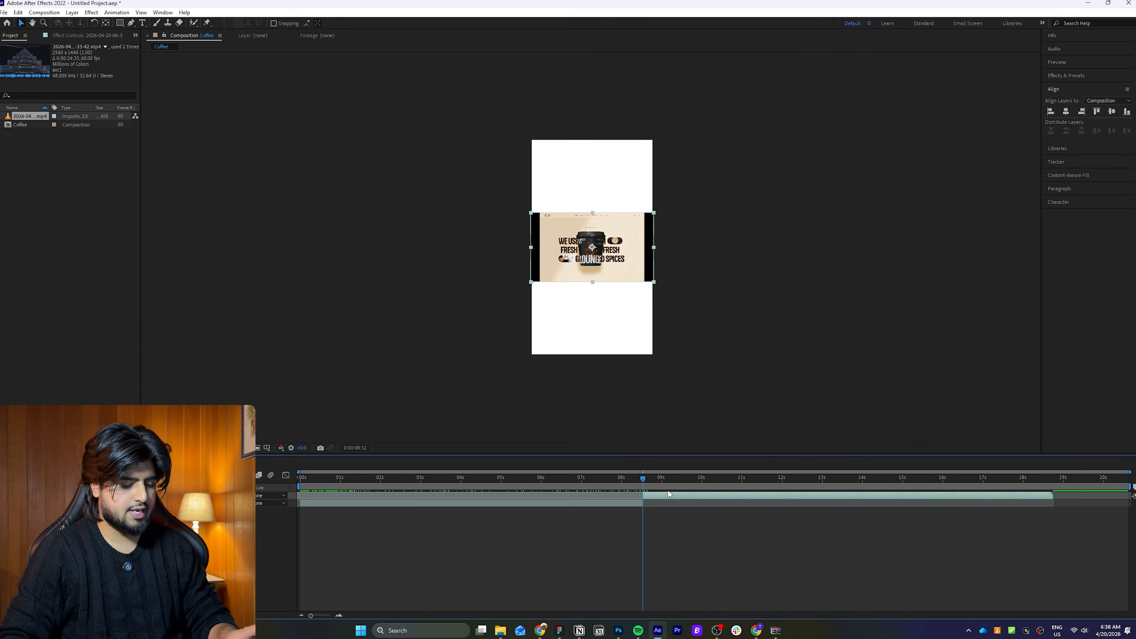
pyautogui.press('Delete')
pyautogui.moveTo(641, 479); pyautogui.dragTo(553, 482)
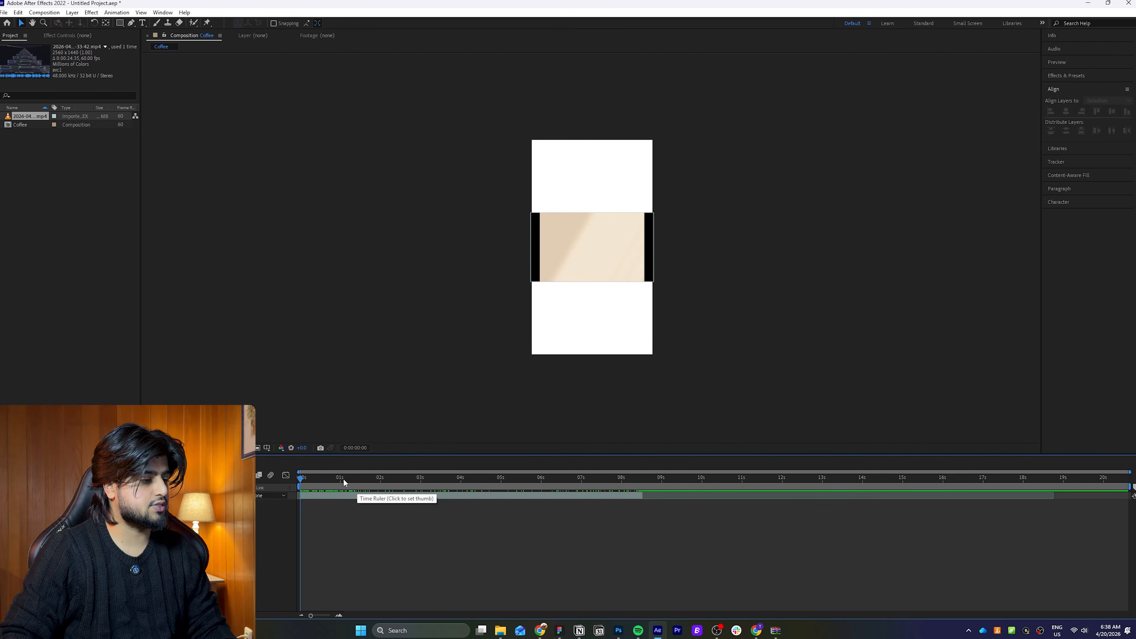
# - Draw an orange rectangle with a 0 px stroke over the website area between the recording's black side bars
pyautogui.press('.')
pyautogui.press('.')
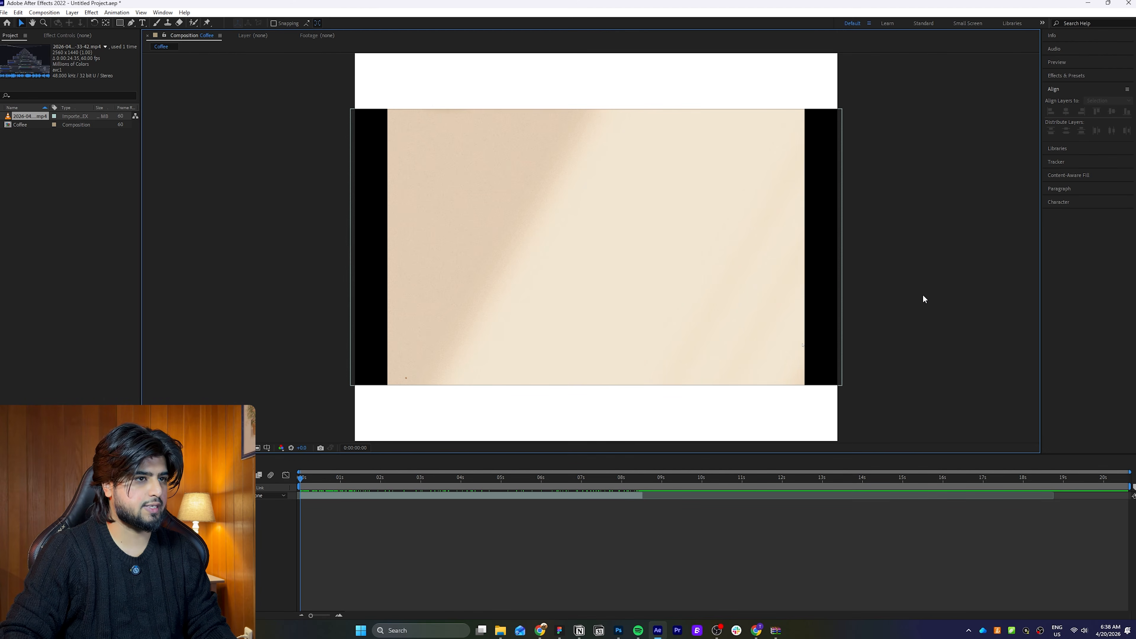
pyautogui.press('q')
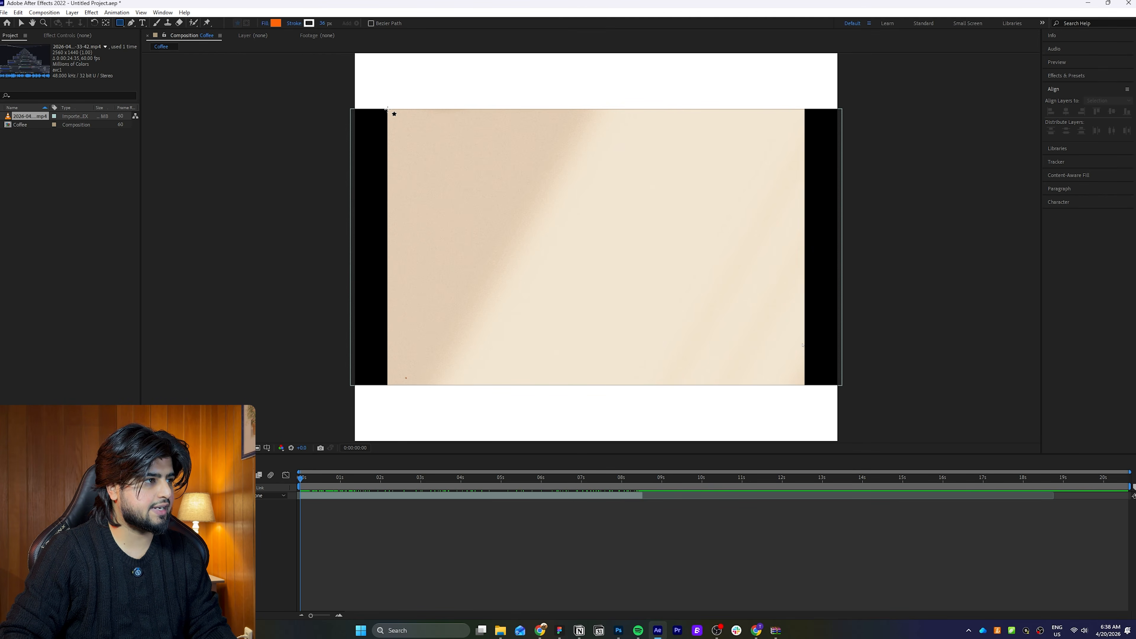
pyautogui.click(322, 22)
pyautogui.write('0')
pyautogui.press('Return')
pyautogui.moveTo(387, 109)
pyautogui.mouseDown()
pyautogui.moveTo(497, 216)
pyautogui.moveTo(687, 300)
pyautogui.moveTo(805, 384)
pyautogui.mouseUp()
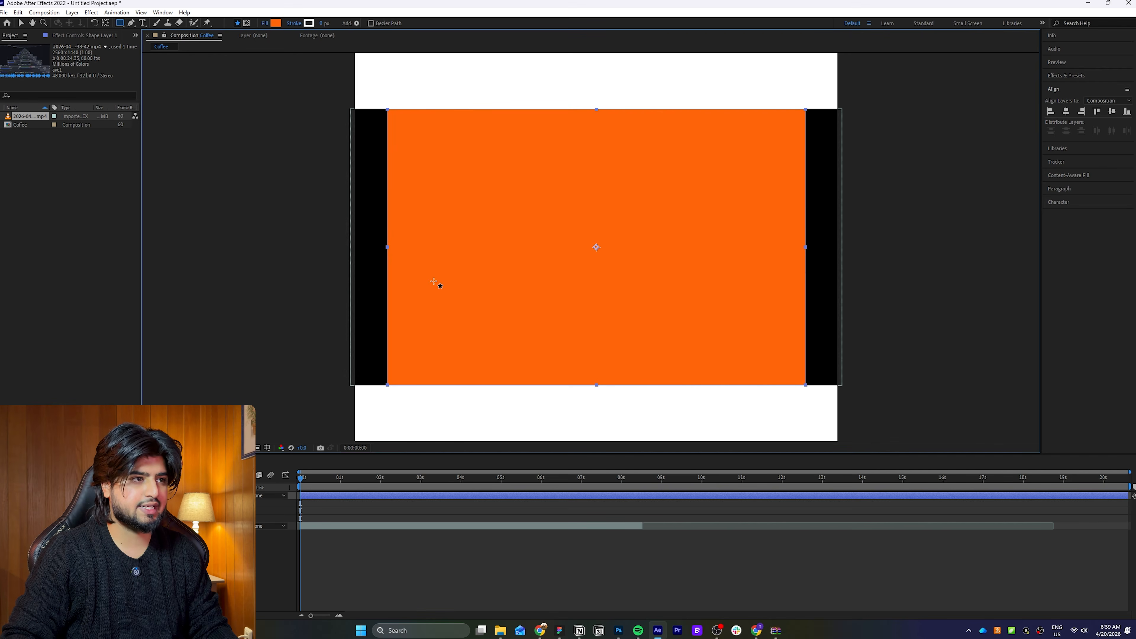
# - Set the recording layer's track matte to Alpha Matte "Shape Layer 1"
pyautogui.click(125, 526)
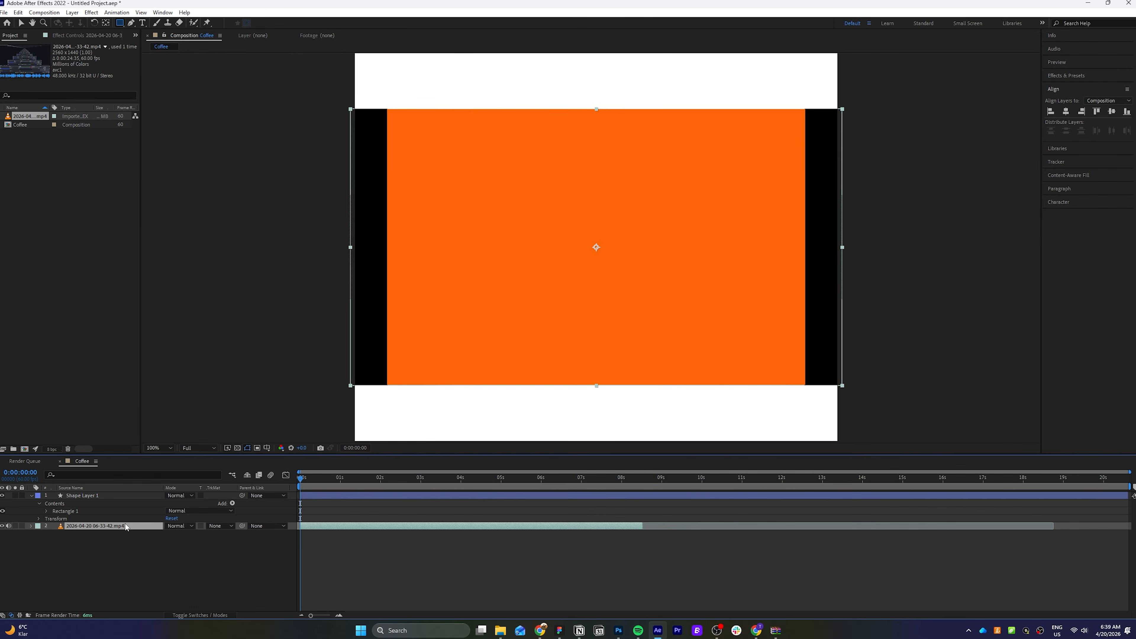
pyautogui.click(212, 616)
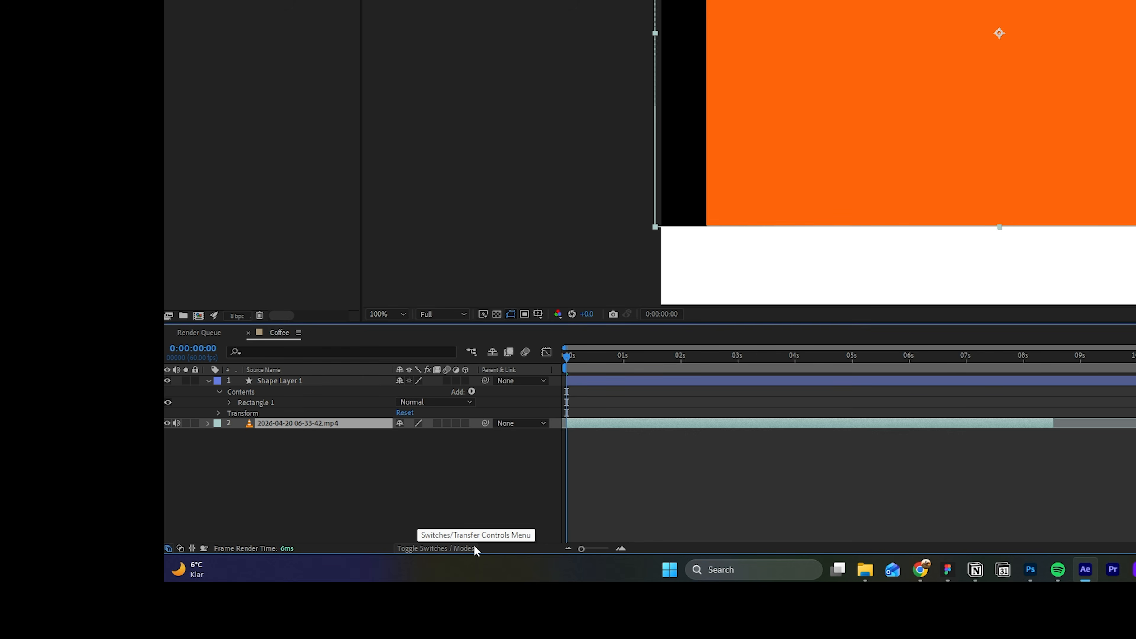
pyautogui.click(457, 547)
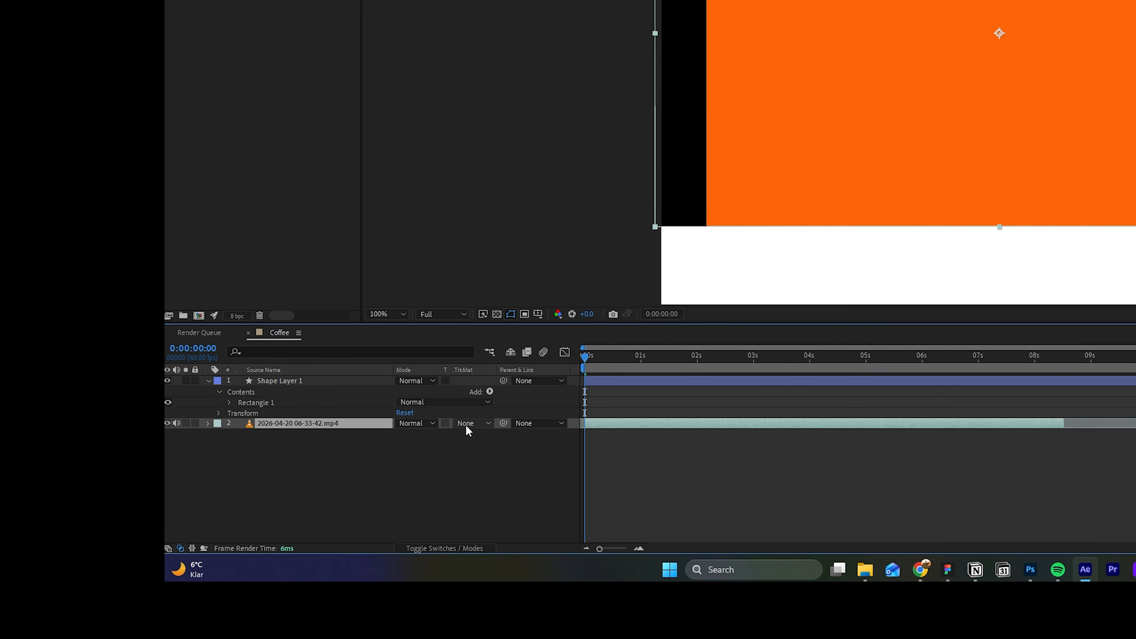
pyautogui.click(482, 423)
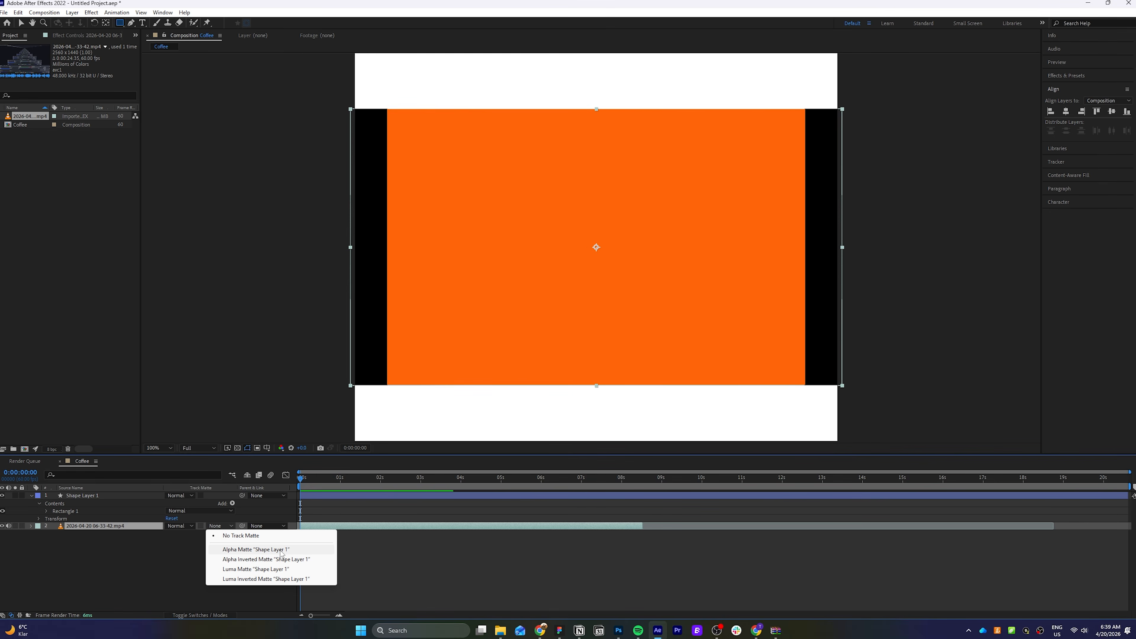
pyautogui.click(280, 552)
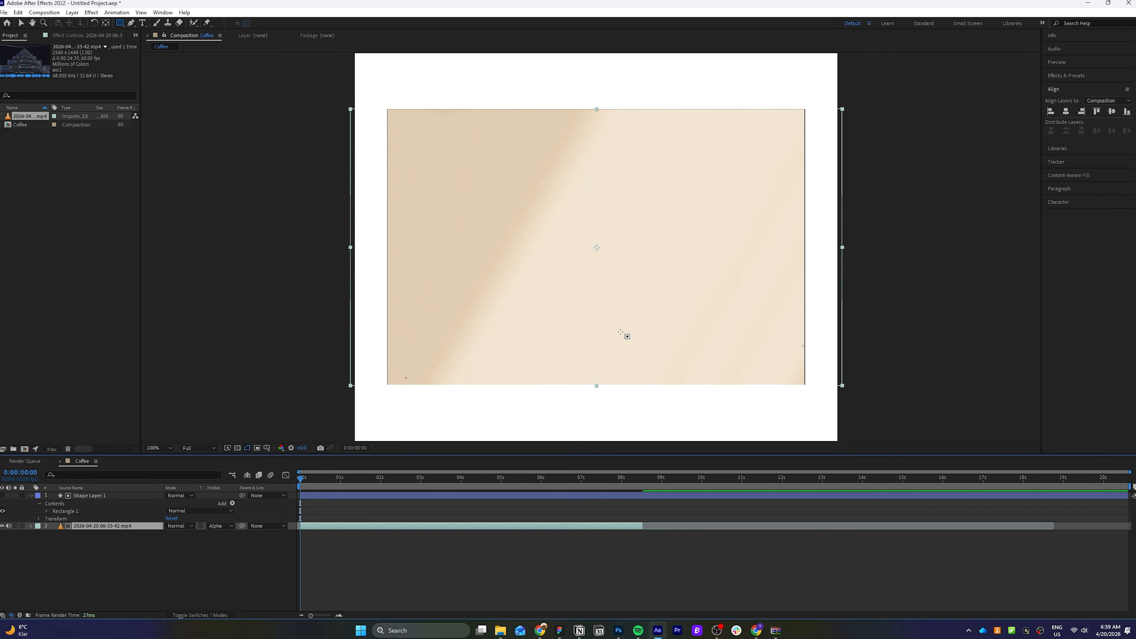
# - Narrow the Shape Layer 1 matte rectangle slightly to crop the thin black edges on both sides of the recording
pyautogui.click(108, 496)
pyautogui.click(394, 478)
pyautogui.press('v')
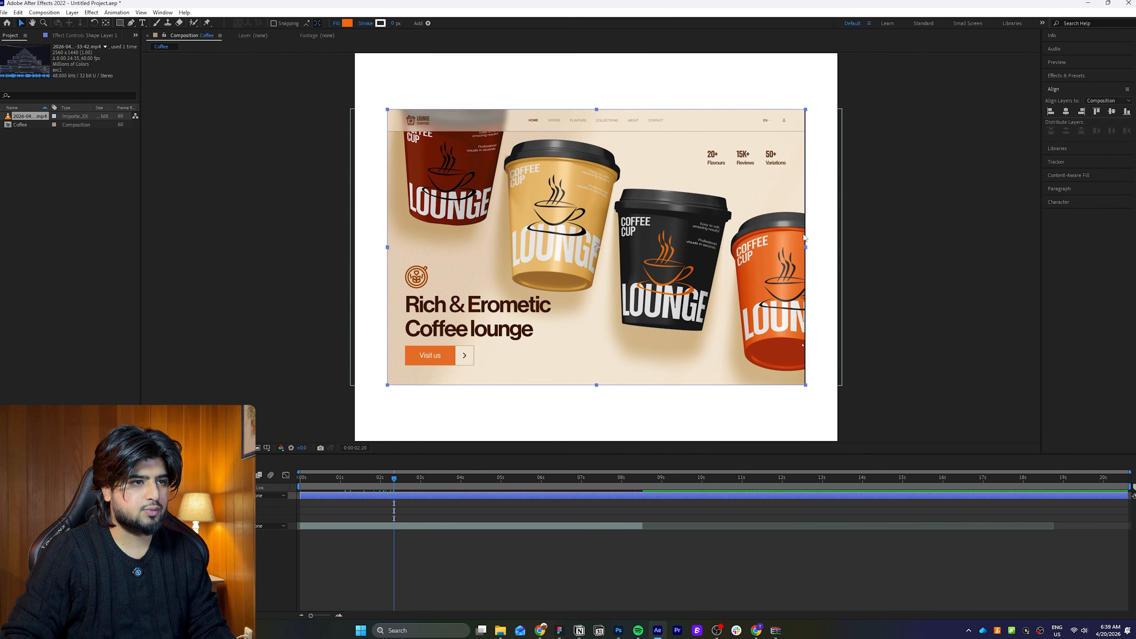
pyautogui.moveTo(806, 248); pyautogui.dragTo(803, 248)
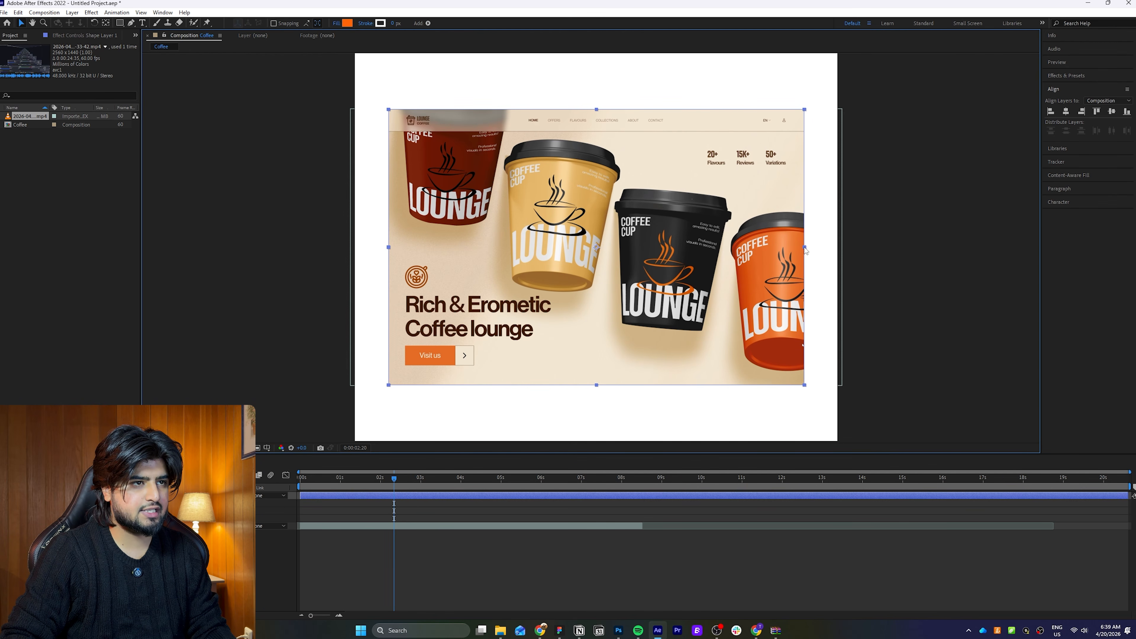
pyautogui.click(915, 238)
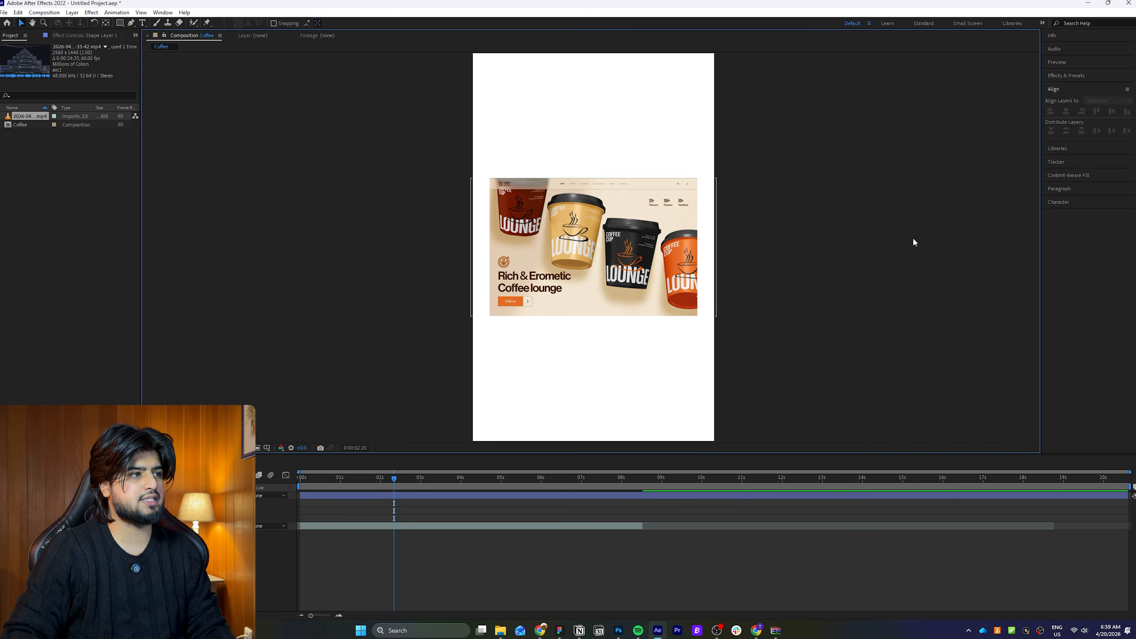
# - Round the corners of the Shape Layer 1 matte rectangle by setting its path roundness to 15
pyautogui.moveTo(461, 477); pyautogui.dragTo(608, 486)
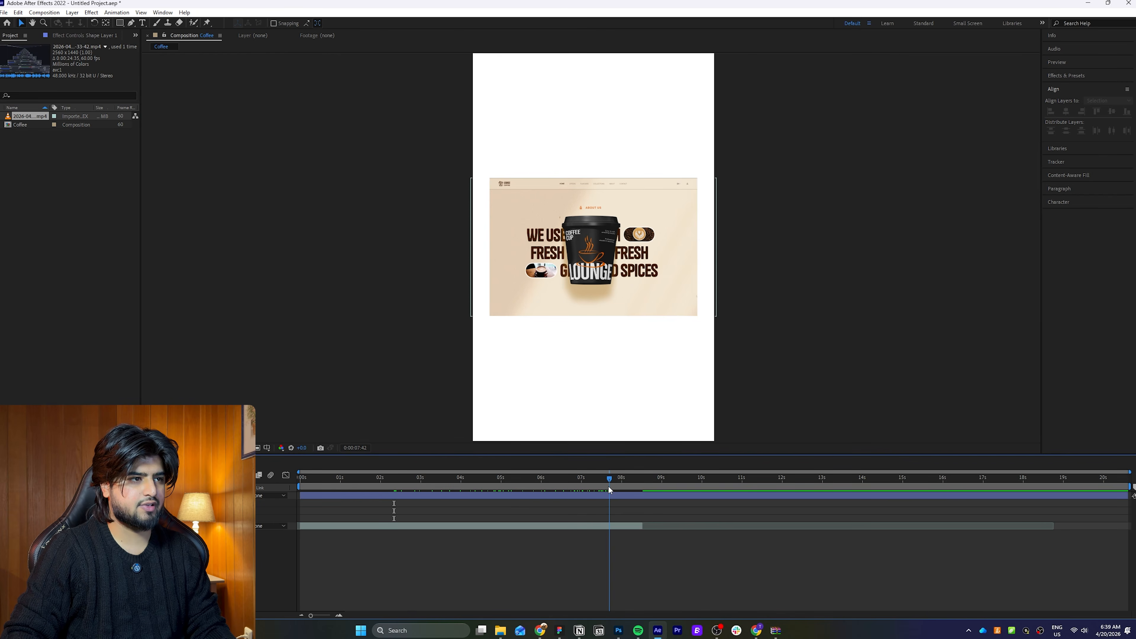
pyautogui.click(514, 526)
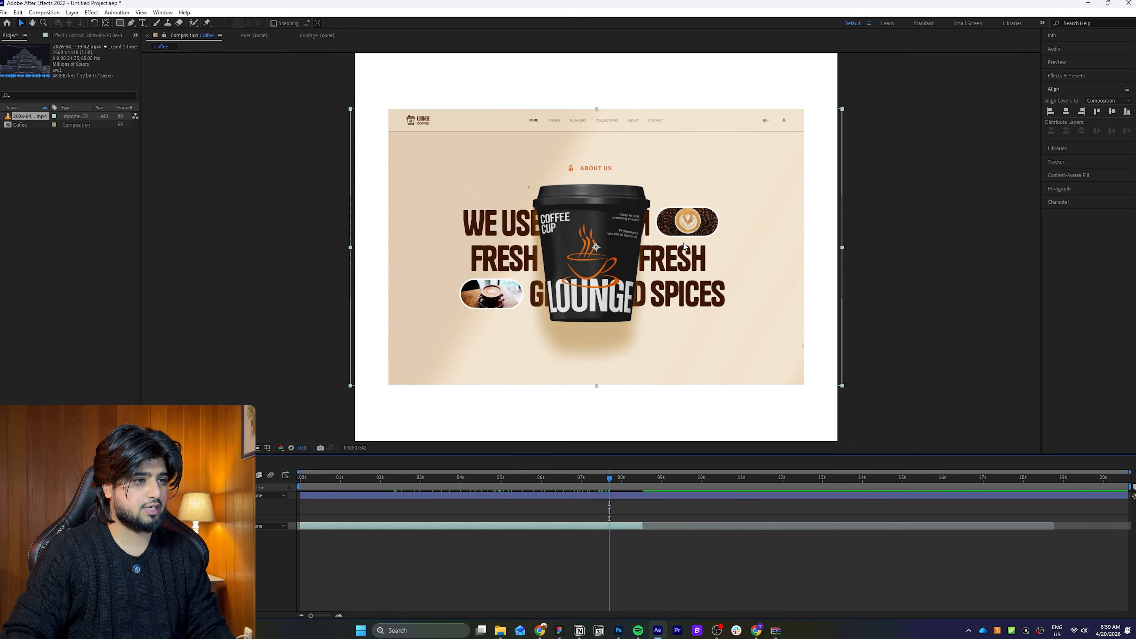
pyautogui.moveTo(598, 110); pyautogui.dragTo(598, 109)
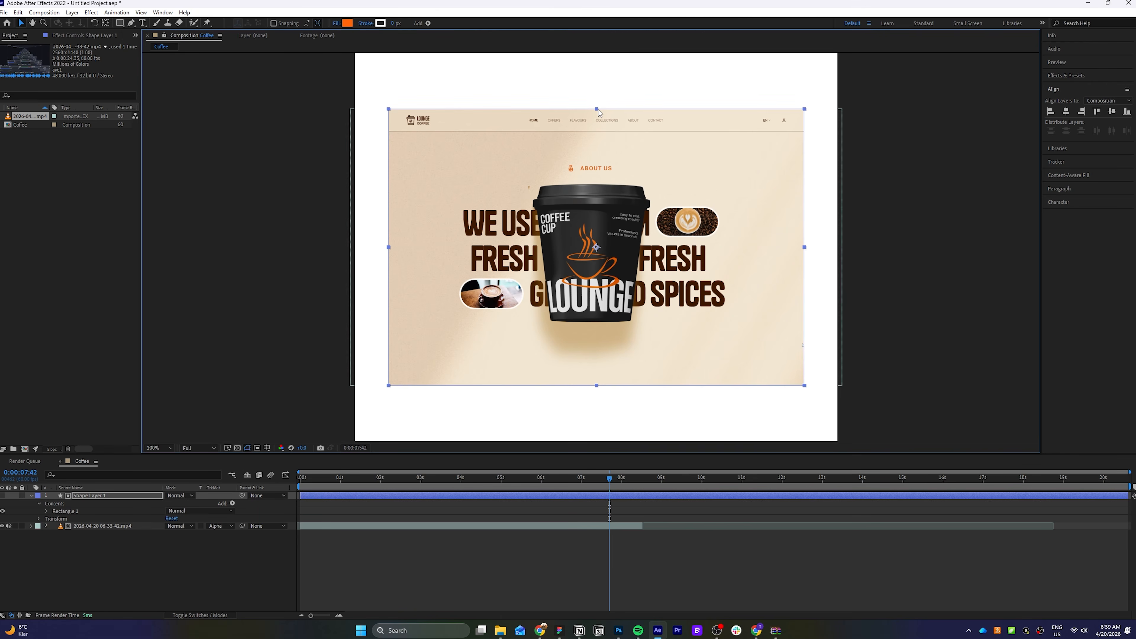
pyautogui.click(33, 496)
pyautogui.click(46, 511)
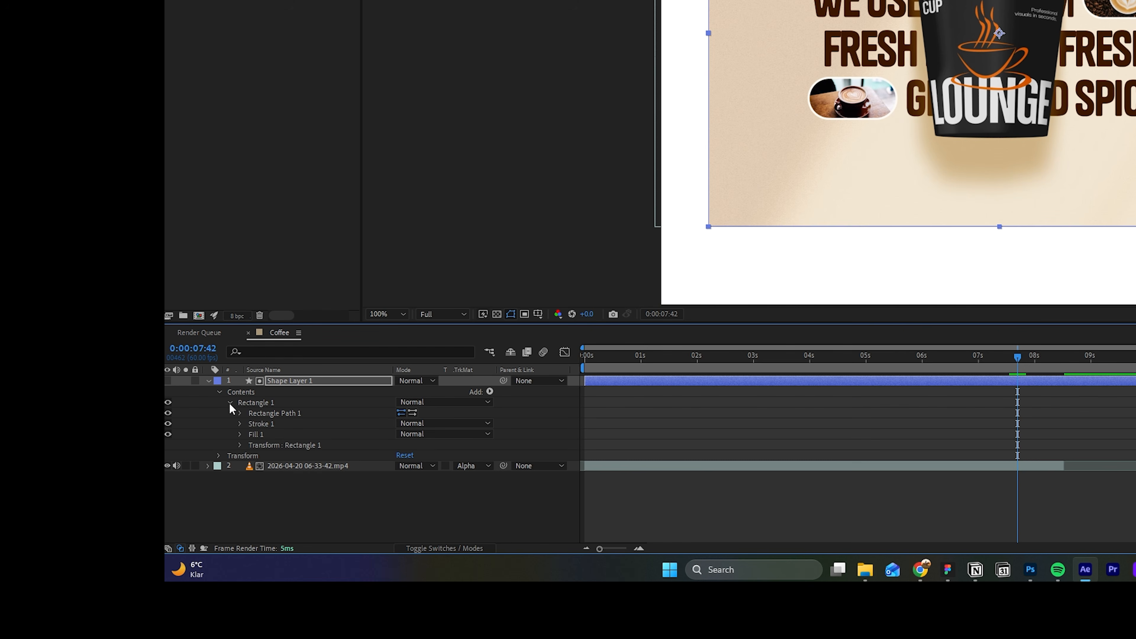
pyautogui.click(230, 403)
pyautogui.click(230, 402)
pyautogui.click(240, 412)
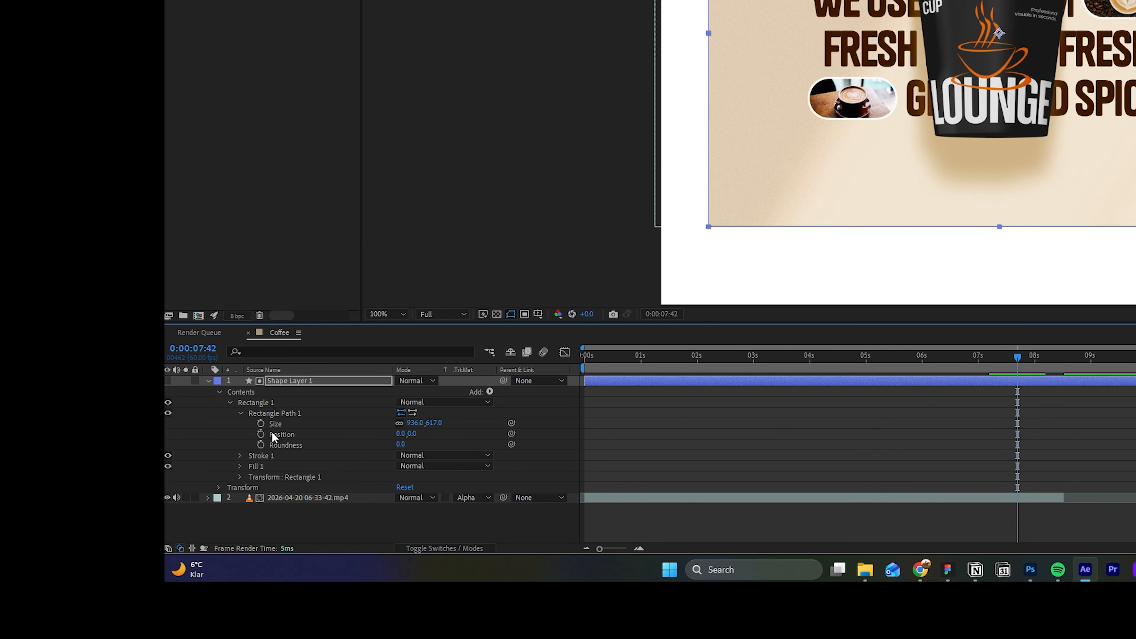
pyautogui.moveTo(400, 444); pyautogui.dragTo(407, 445)
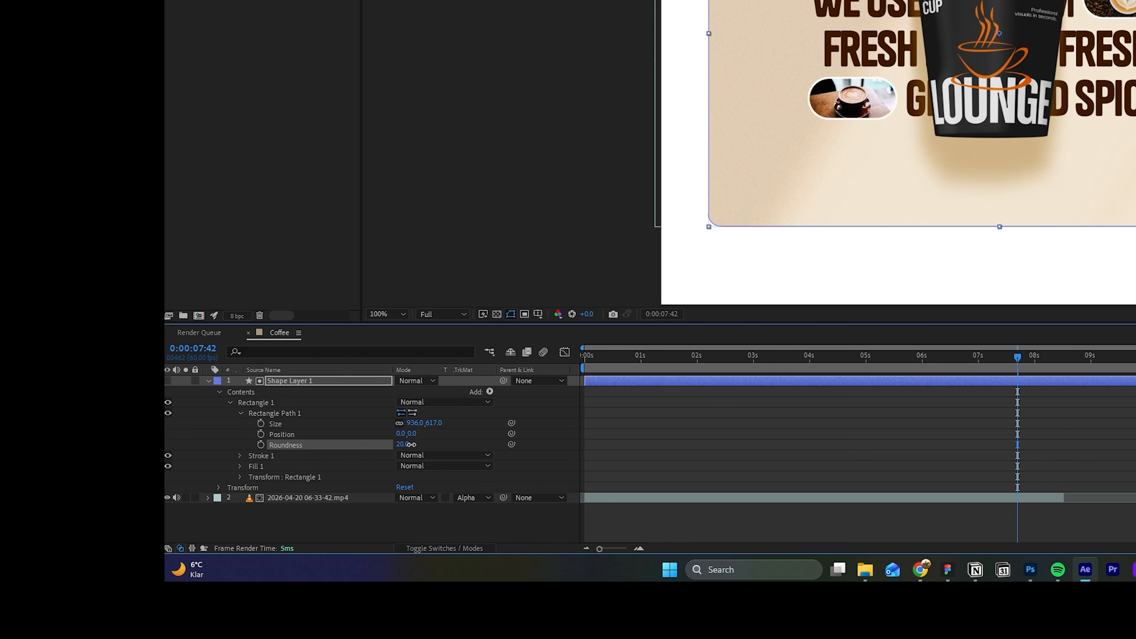
pyautogui.click(528, 187)
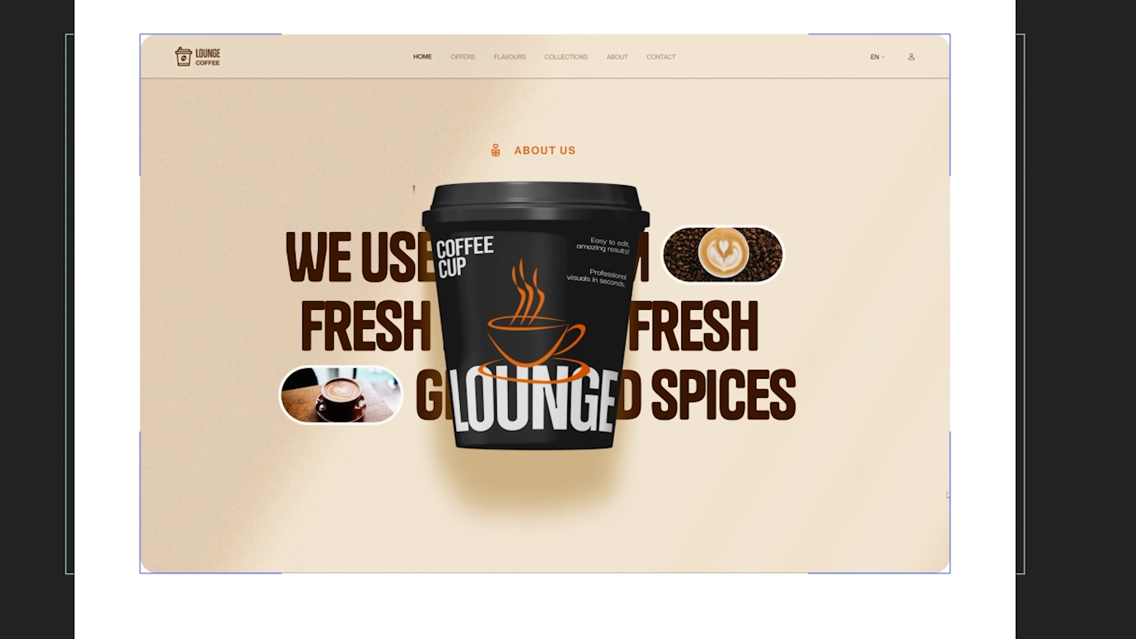
pyautogui.click(948, 494)
pyautogui.click(1132, 416)
pyautogui.scroll(-1, 1117, 470)
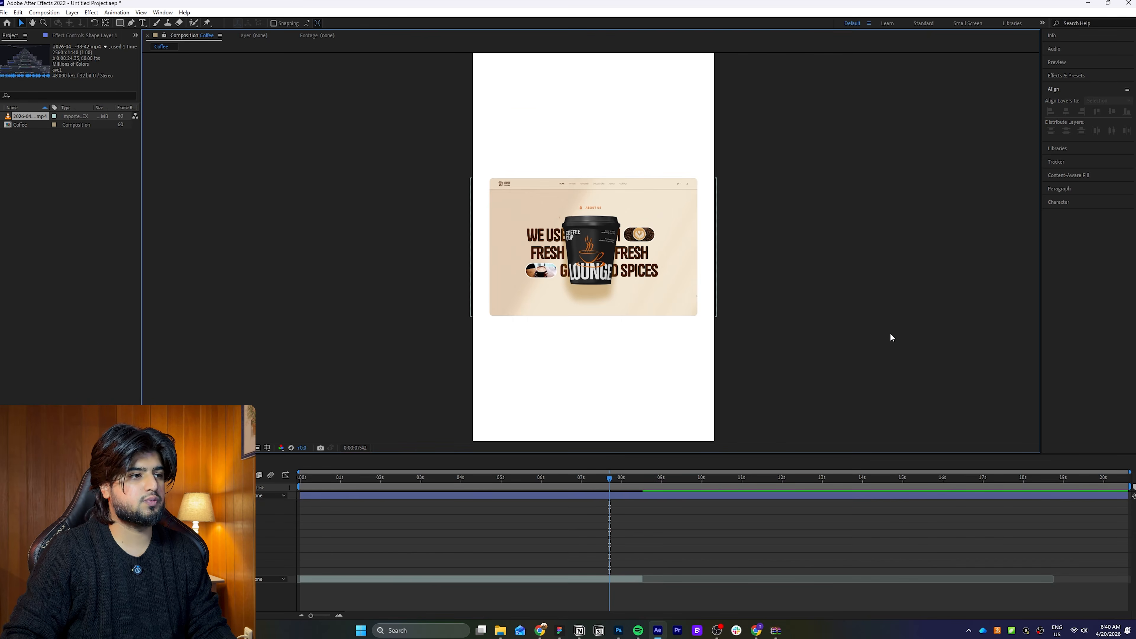
pyautogui.scroll(-1, 890, 333)
pyautogui.scroll(1, 890, 333)
pyautogui.scroll(-1, 809, 322)
pyautogui.scroll(1, 810, 322)
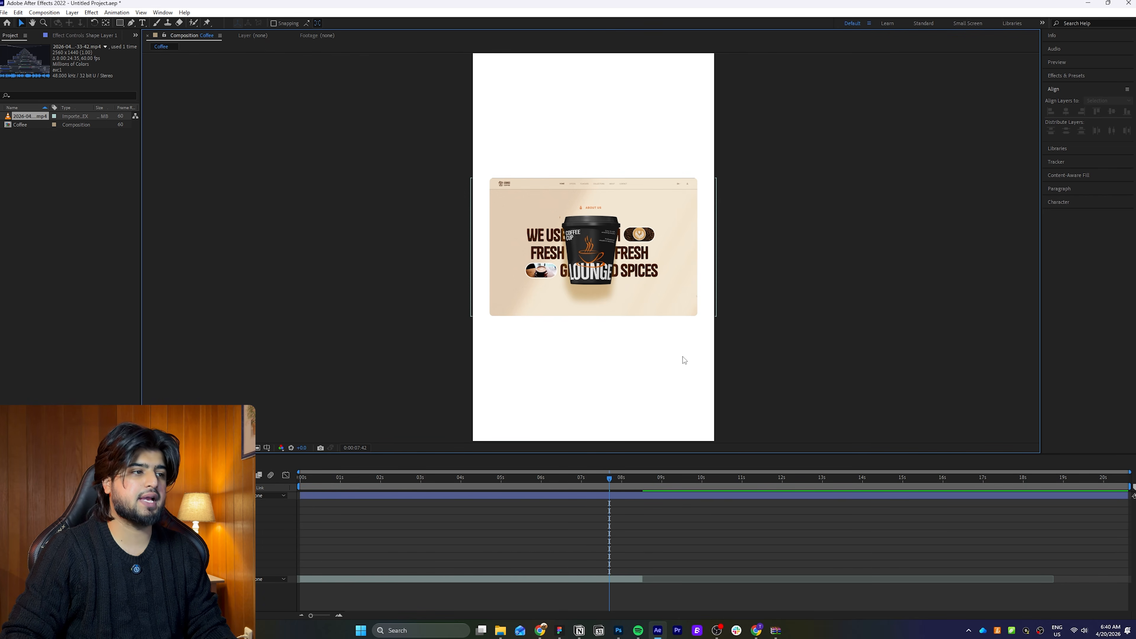
# - Save the project as Coffee in the Fonts New Style folder 01
pyautogui.hotkey('ctrl', 's')
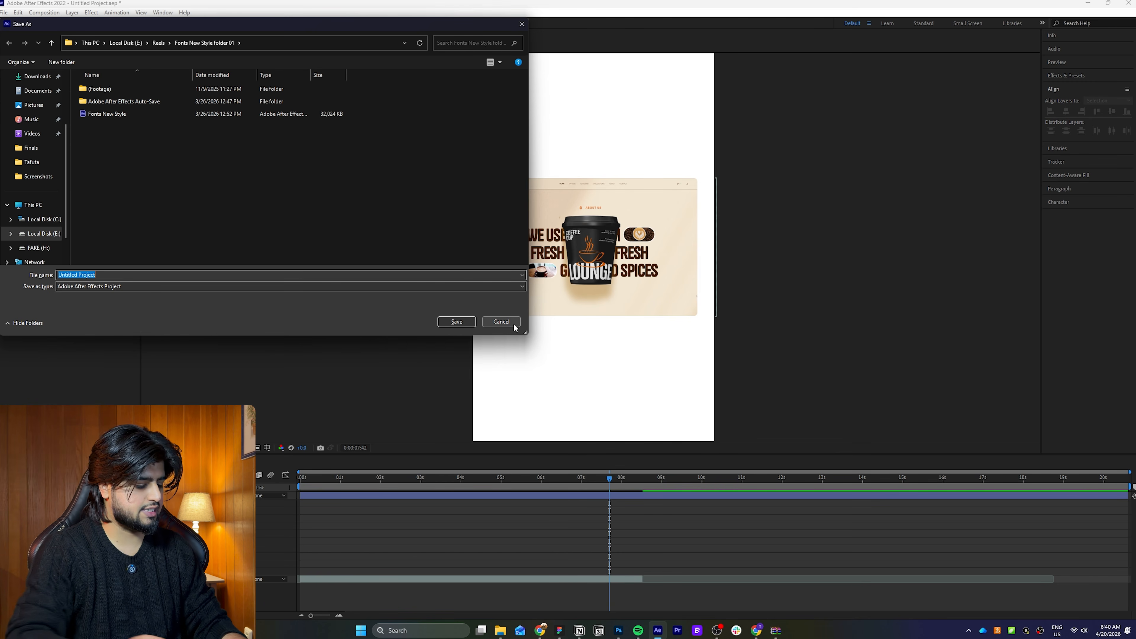
pyautogui.write('Coffe')
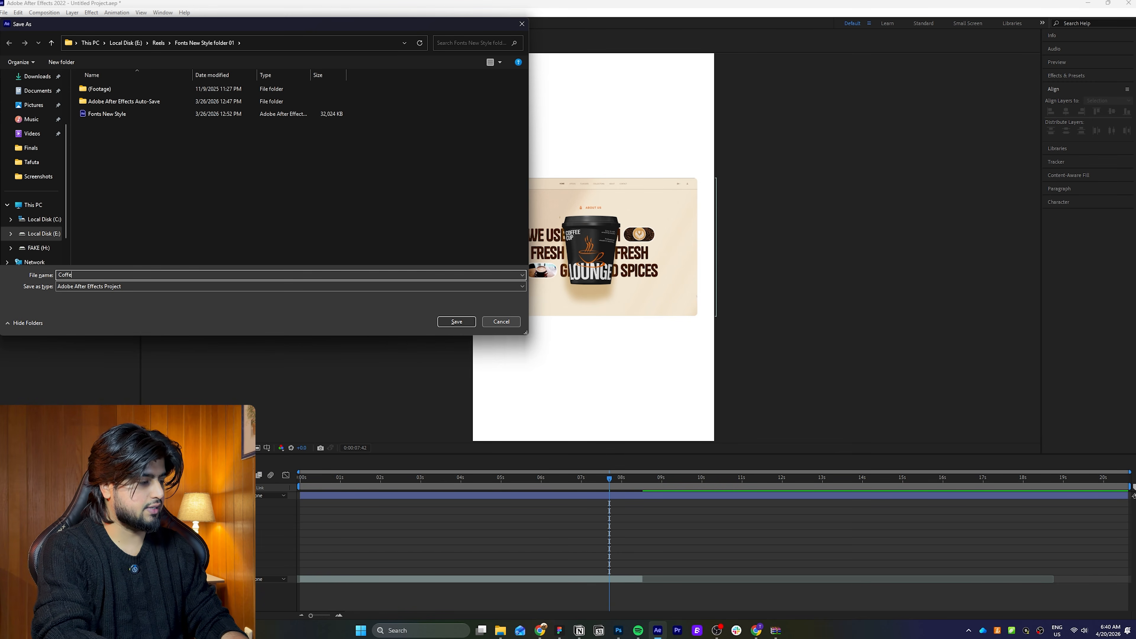
pyautogui.press('Return')
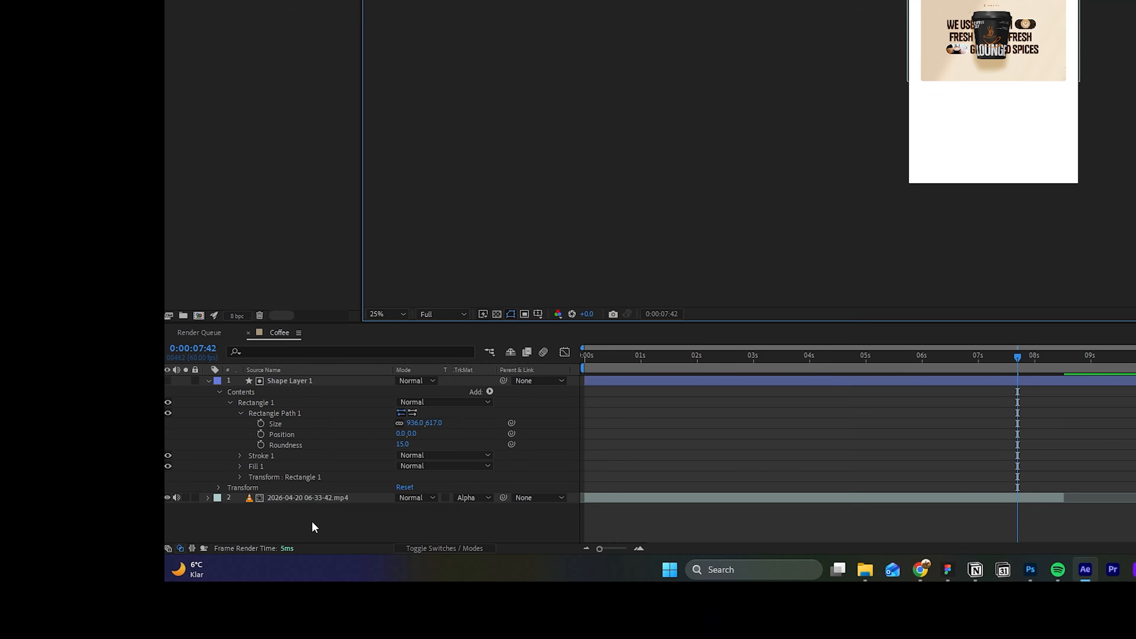
# - Add an orange 1080 x 1920 px solid as the background beneath the recording layer and preview the composition from the start
pyautogui.rightClick(313, 524)
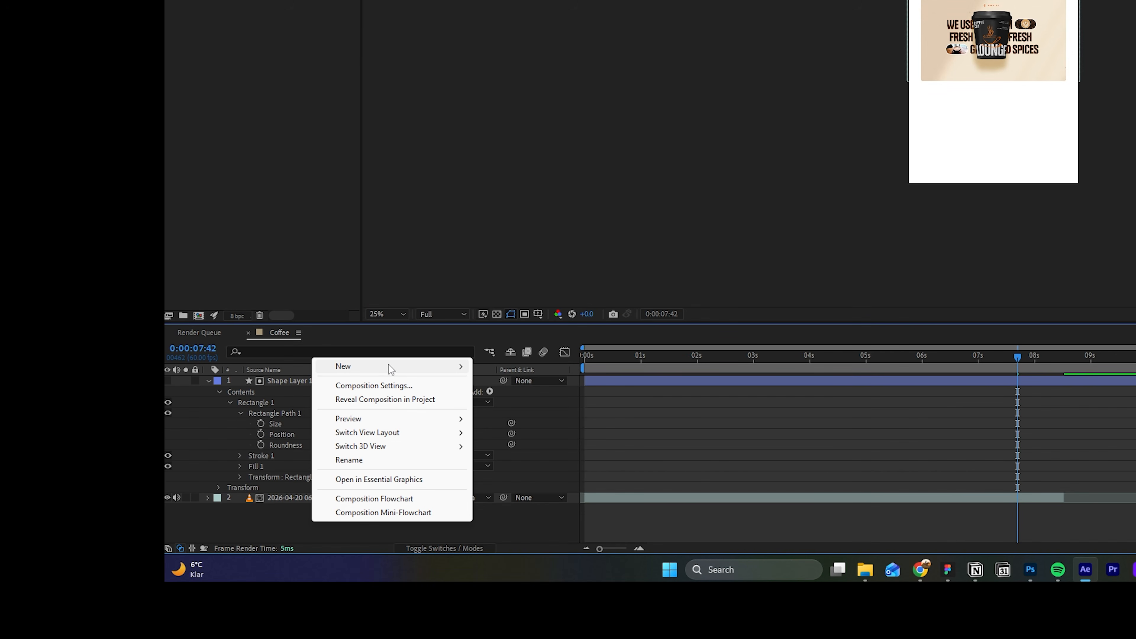
pyautogui.moveTo(390, 368)
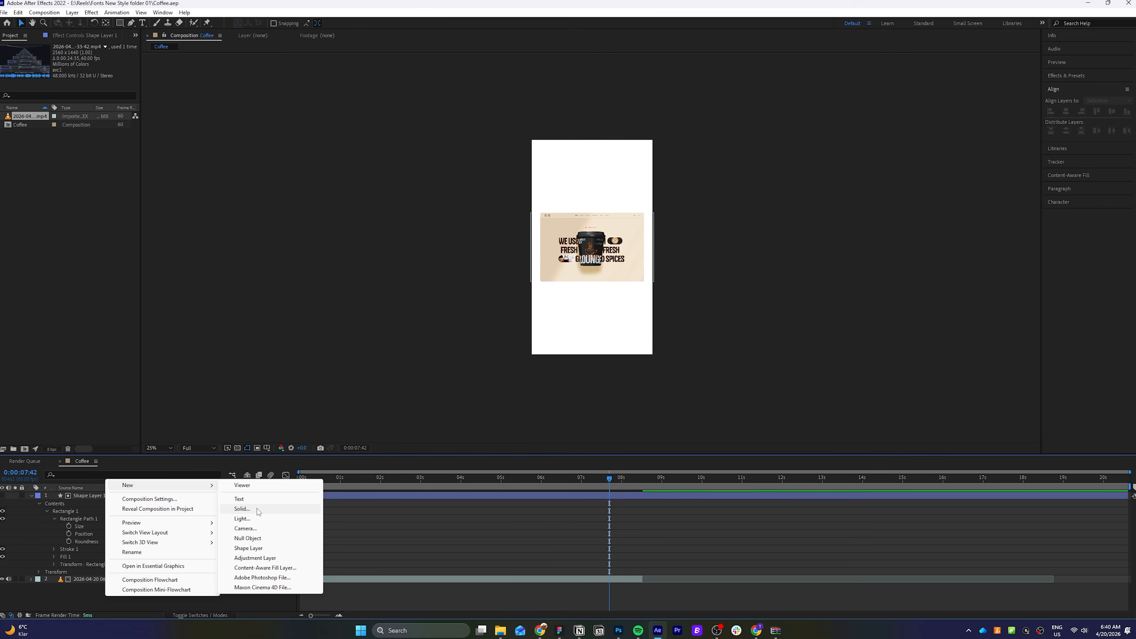
pyautogui.click(524, 399)
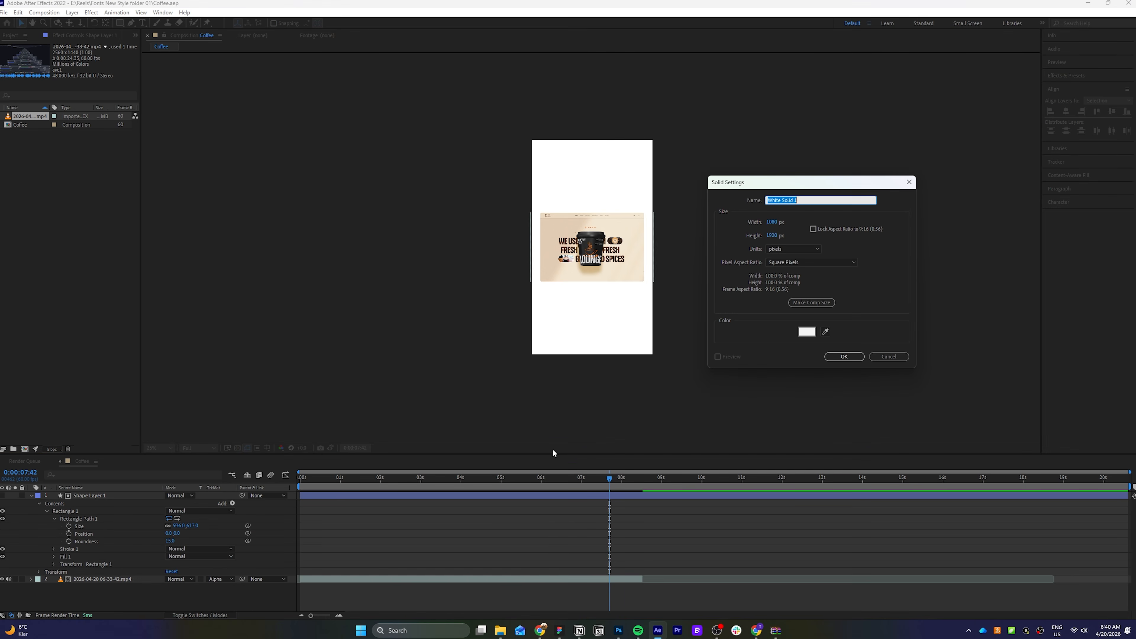
pyautogui.click(825, 331)
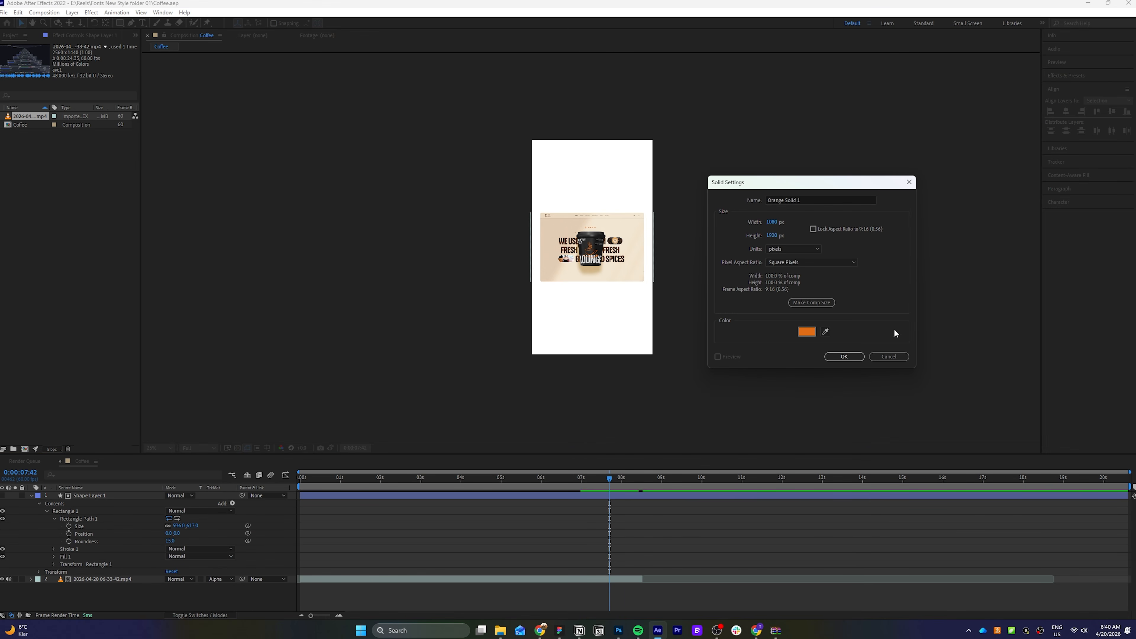
pyautogui.click(830, 358)
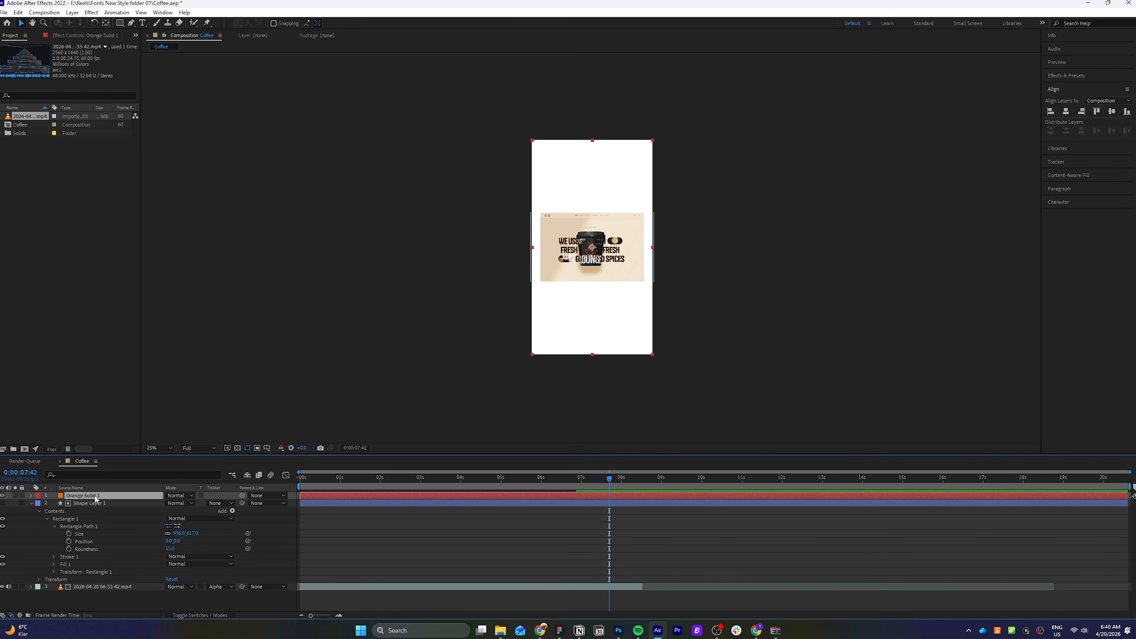
pyautogui.moveTo(95, 500); pyautogui.dragTo(79, 593)
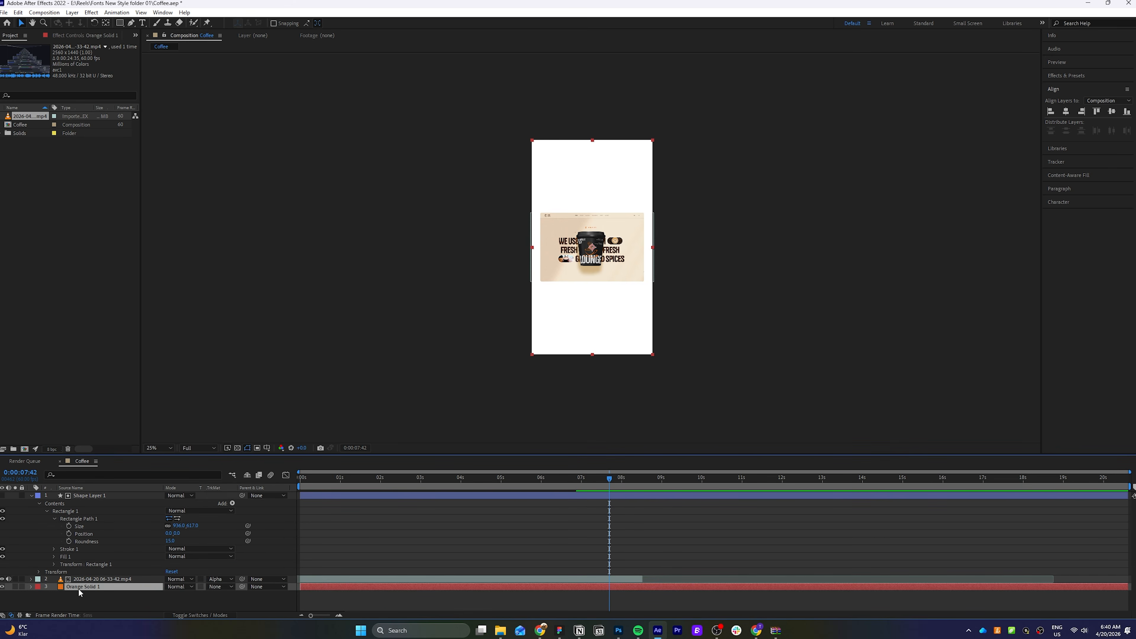
pyautogui.click(741, 347)
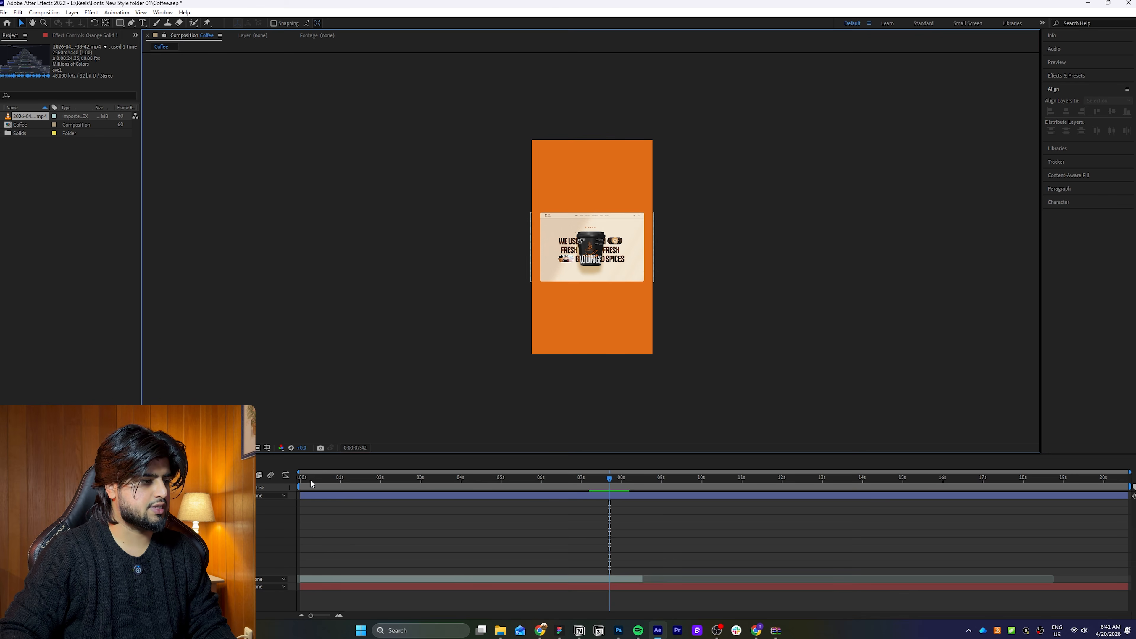
pyautogui.click(301, 480)
pyautogui.press('space')
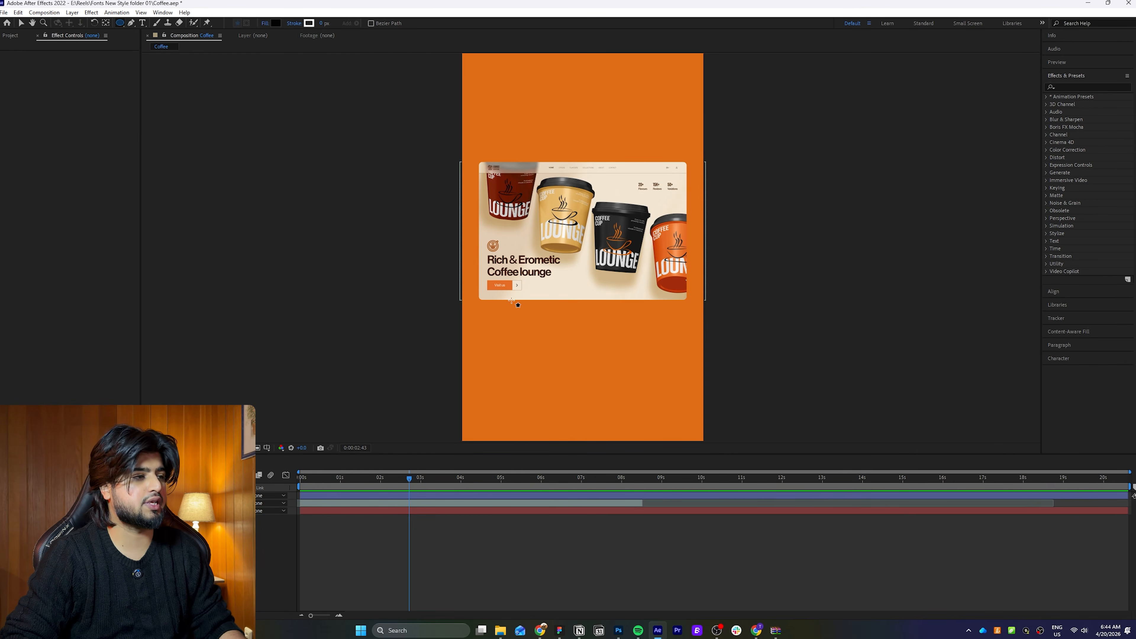
# - Draw a thin black ellipse with a 0 px stroke along the recording's bottom edge, almost as wide as the recording
pyautogui.click(119, 22)
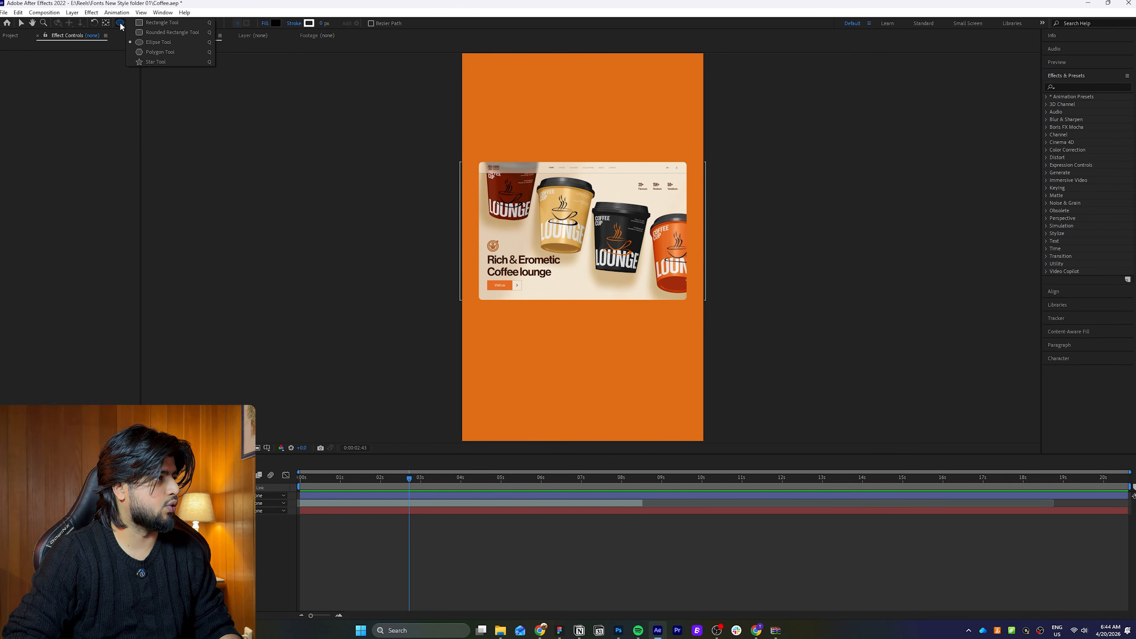
pyautogui.click(149, 43)
pyautogui.press('.')
pyautogui.moveTo(372, 347); pyautogui.dragTo(679, 367)
pyautogui.moveTo(754, 362); pyautogui.dragTo(771, 362)
pyautogui.moveTo(576, 363); pyautogui.dragTo(576, 367)
pyautogui.click(945, 209)
pyautogui.click(622, 354)
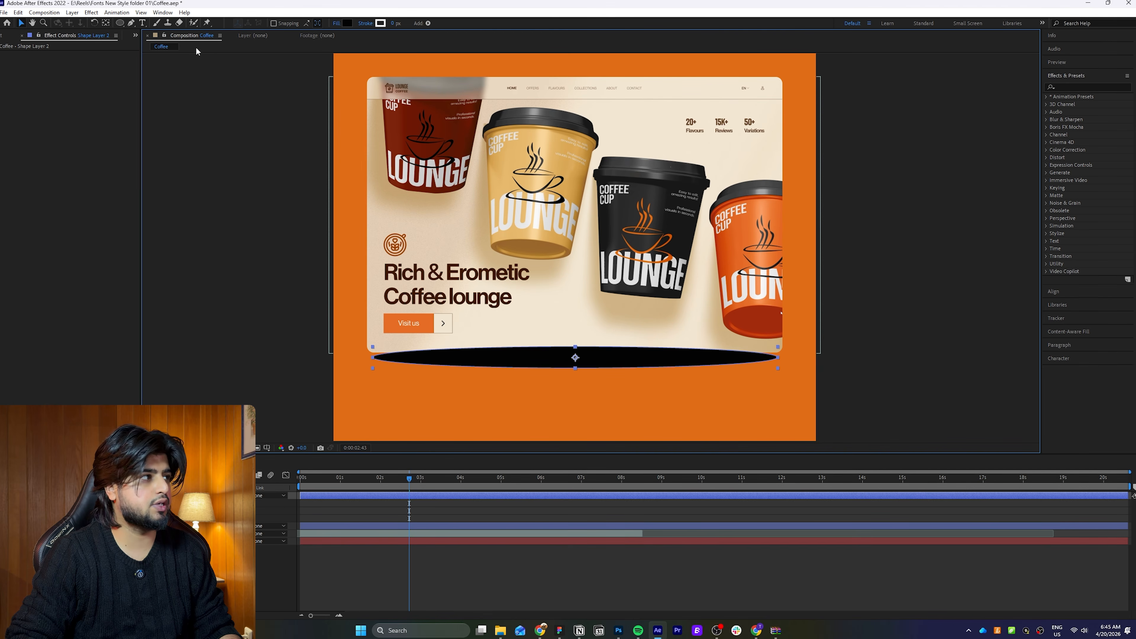
# - Apply a Gaussian Blur to the black ellipse and set its blurriness to 49.2
pyautogui.click(162, 12)
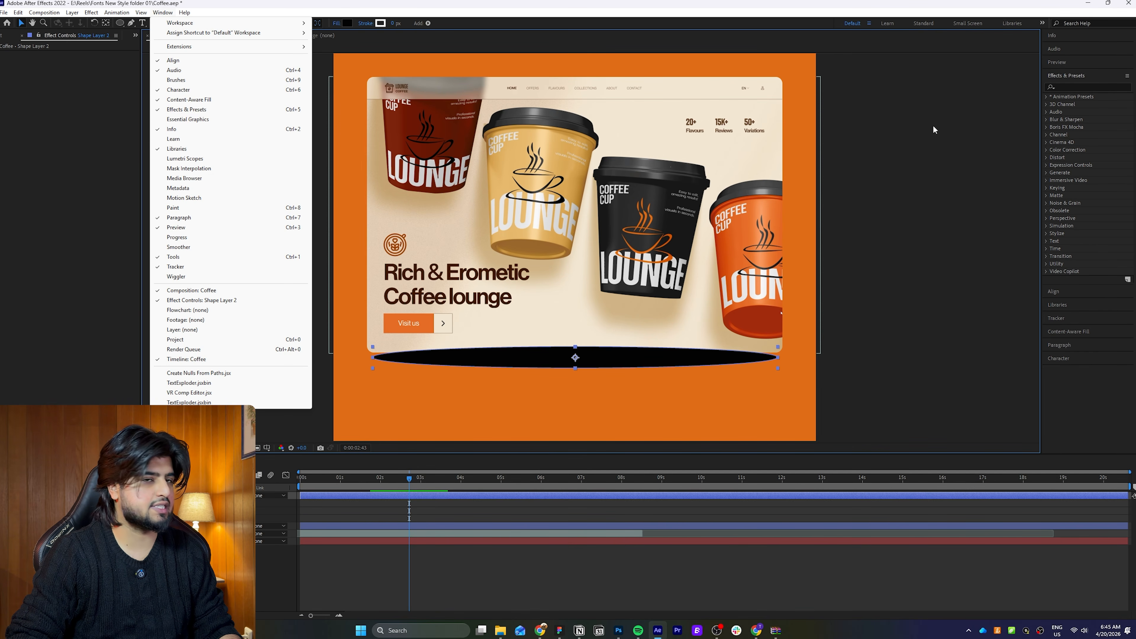
pyautogui.click(1078, 86)
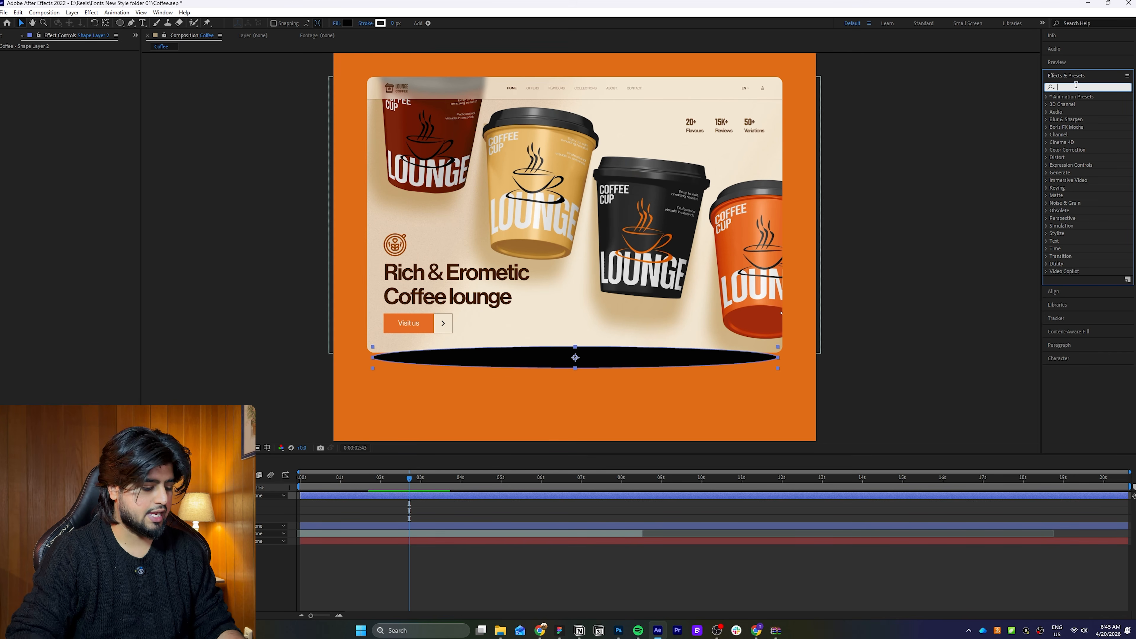
pyautogui.write('blur')
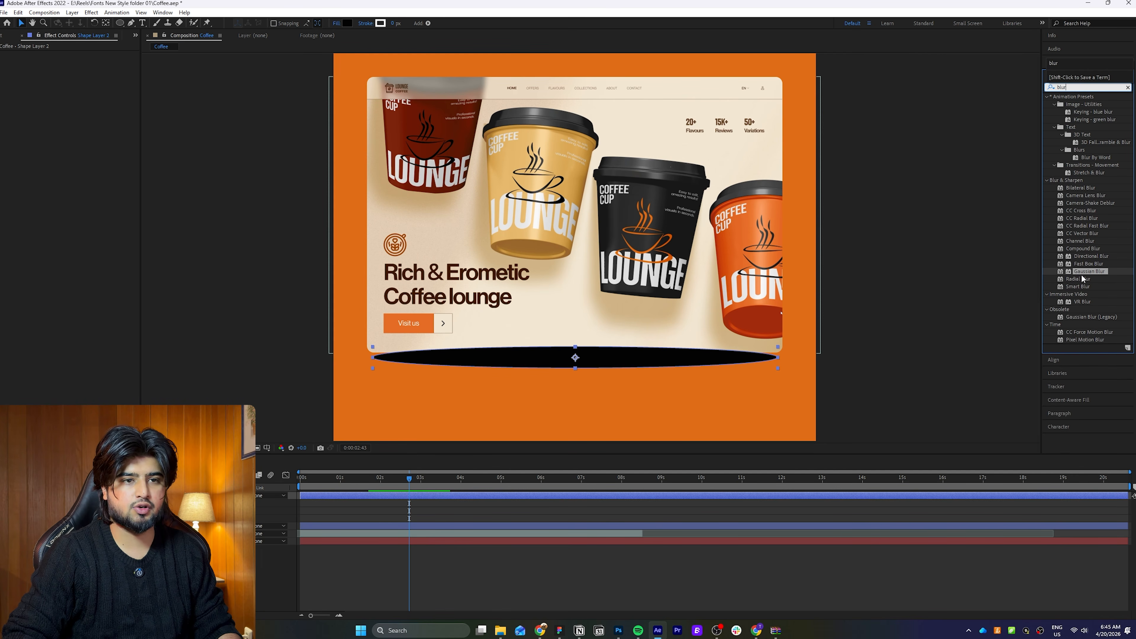
pyautogui.moveTo(1090, 274)
pyautogui.mouseDown()
pyautogui.moveTo(581, 402)
pyautogui.moveTo(134, 495)
pyautogui.mouseUp()
pyautogui.moveTo(83, 60); pyautogui.dragTo(541, 386)
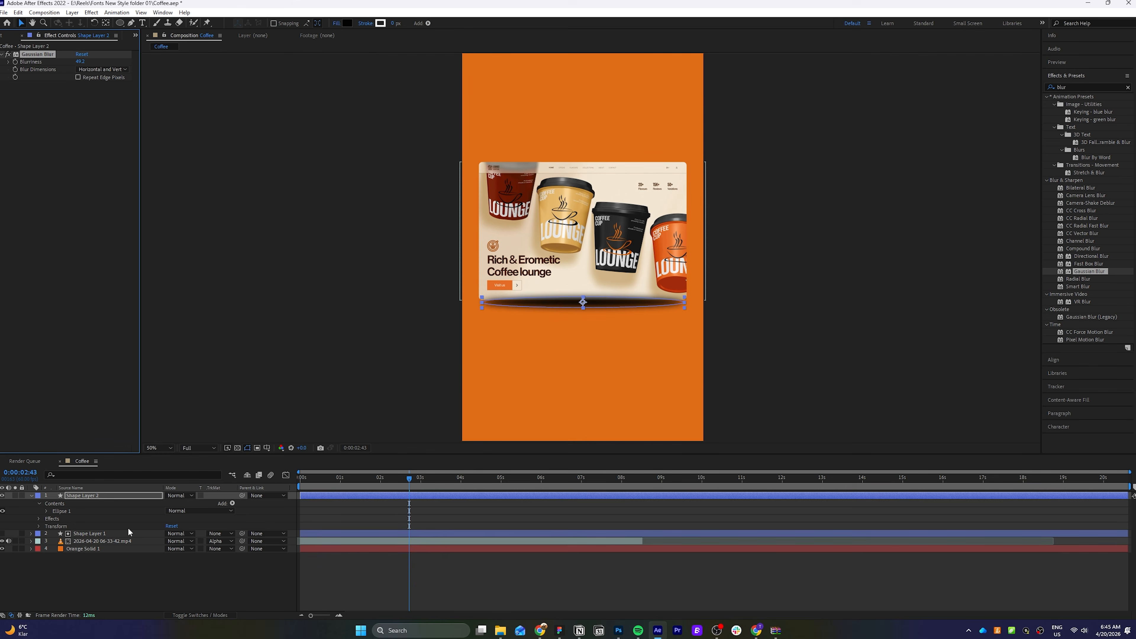
# - Place the blurred ellipse layer beneath the recording and lower its opacity to make a softer shadow
pyautogui.moveTo(106, 495); pyautogui.dragTo(216, 545)
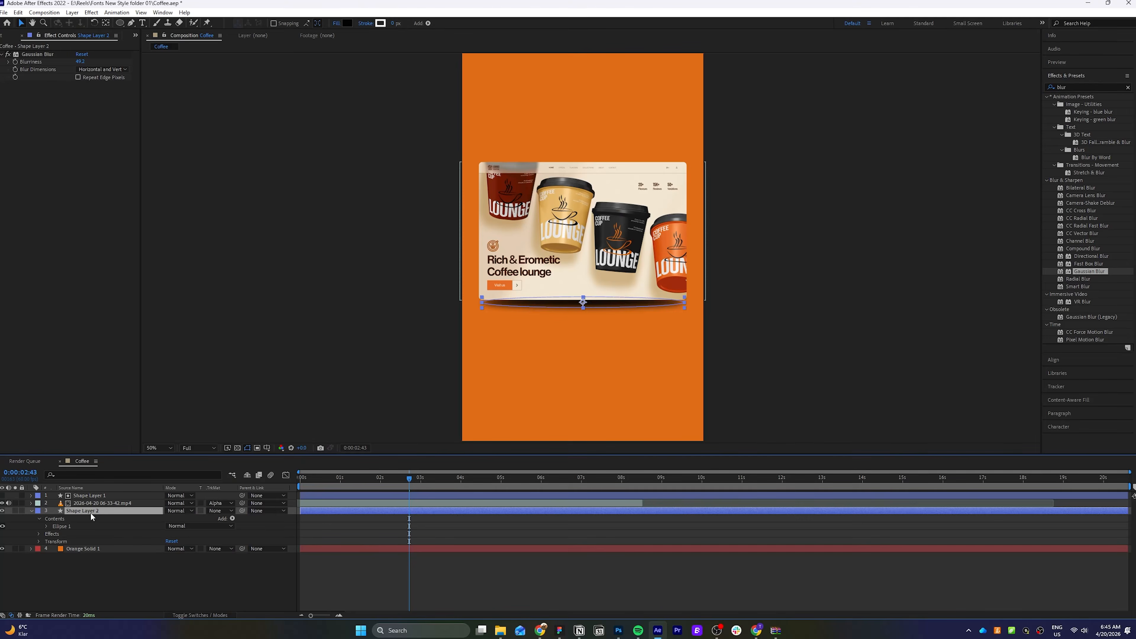
pyautogui.press('t')
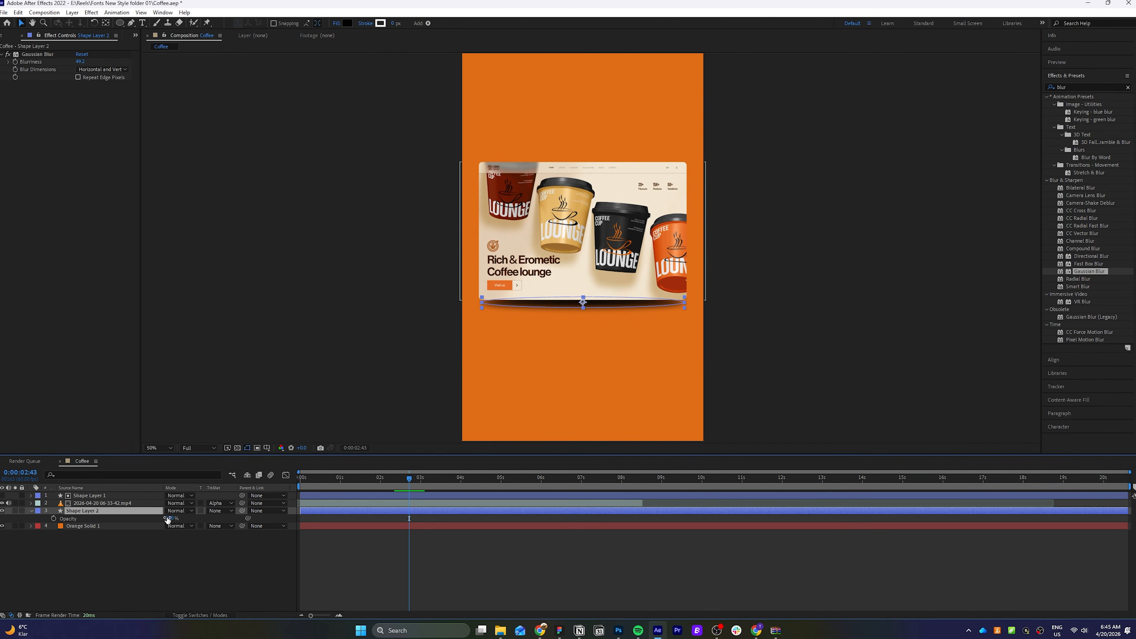
pyautogui.moveTo(172, 519); pyautogui.dragTo(143, 518)
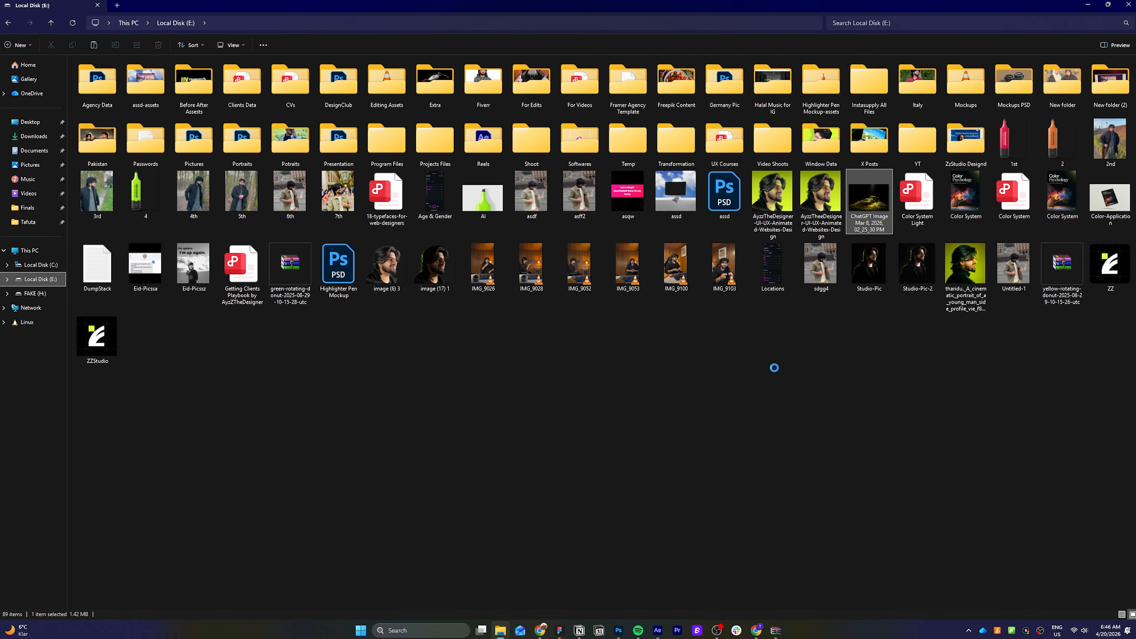
# - Bring the dark flower meadow image from Local Disk (E:) in between the shadow and the orange solid, and scale it to cover the composition
pyautogui.moveTo(773, 368); pyautogui.dragTo(118, 524)
pyautogui.press('s')
pyautogui.moveTo(194, 534); pyautogui.dragTo(241, 532)
pyautogui.press(',')
pyautogui.press(',')
pyautogui.moveTo(363, 483); pyautogui.dragTo(555, 485)
pyautogui.click(134, 519)
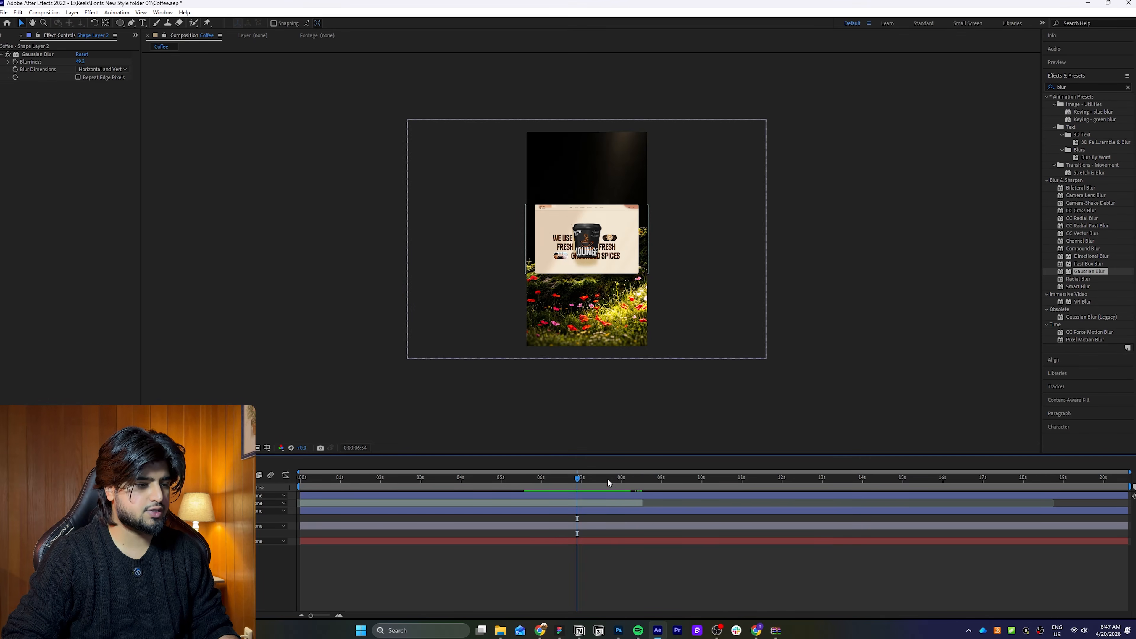
# - End the work area at 0:00:08:31, where the recording clip ends, and trim the composition to it
pyautogui.moveTo(608, 479); pyautogui.dragTo(640, 483)
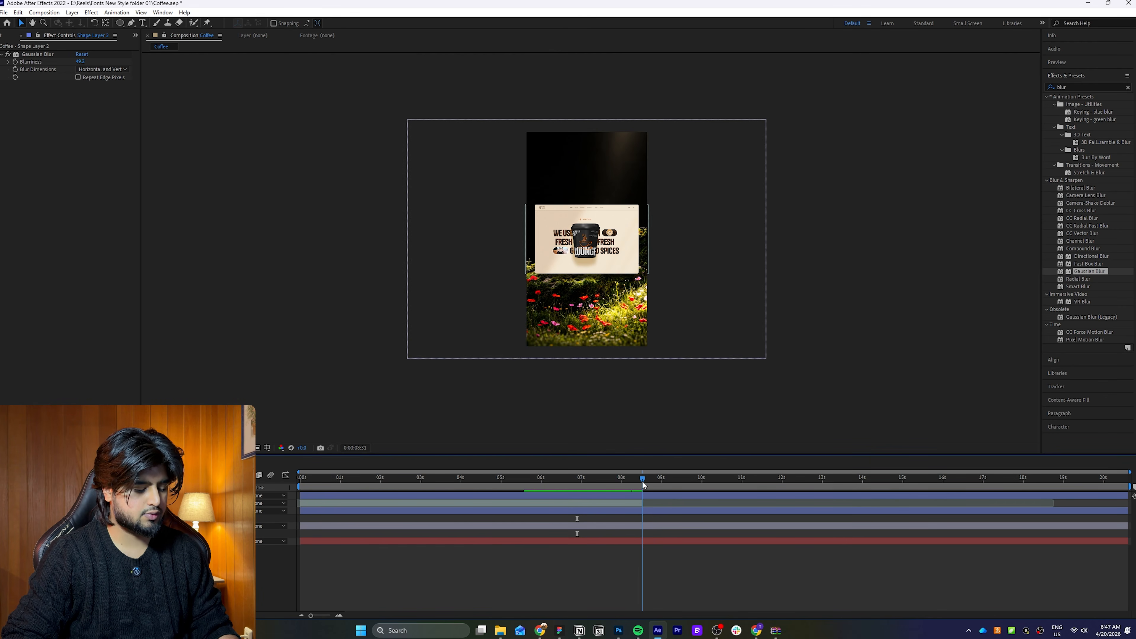
pyautogui.press('n')
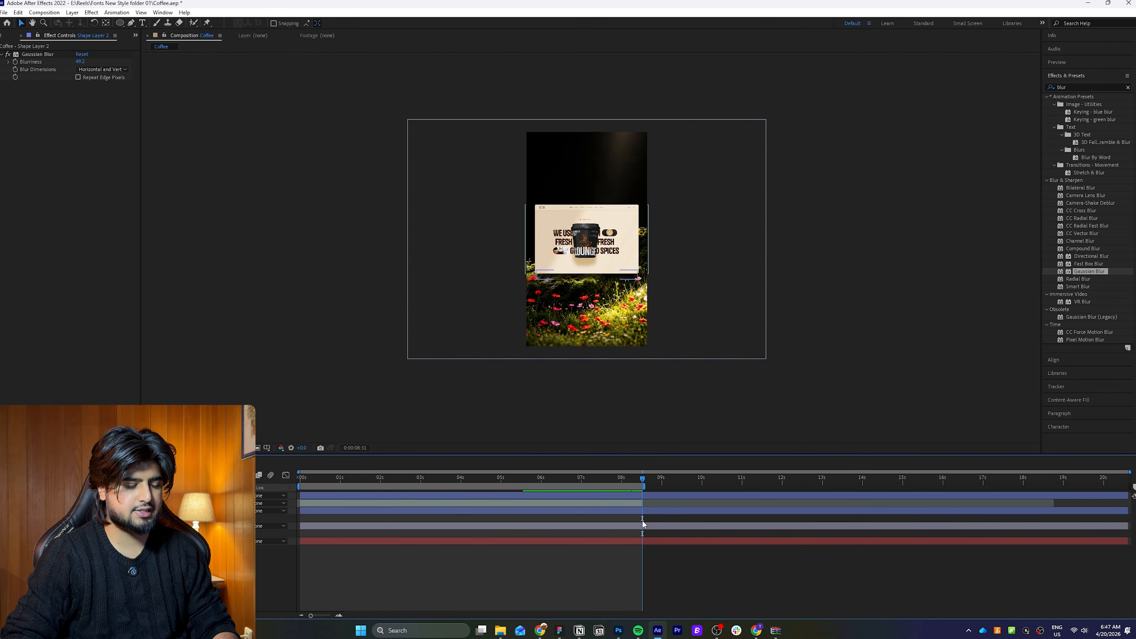
pyautogui.rightClick(631, 487)
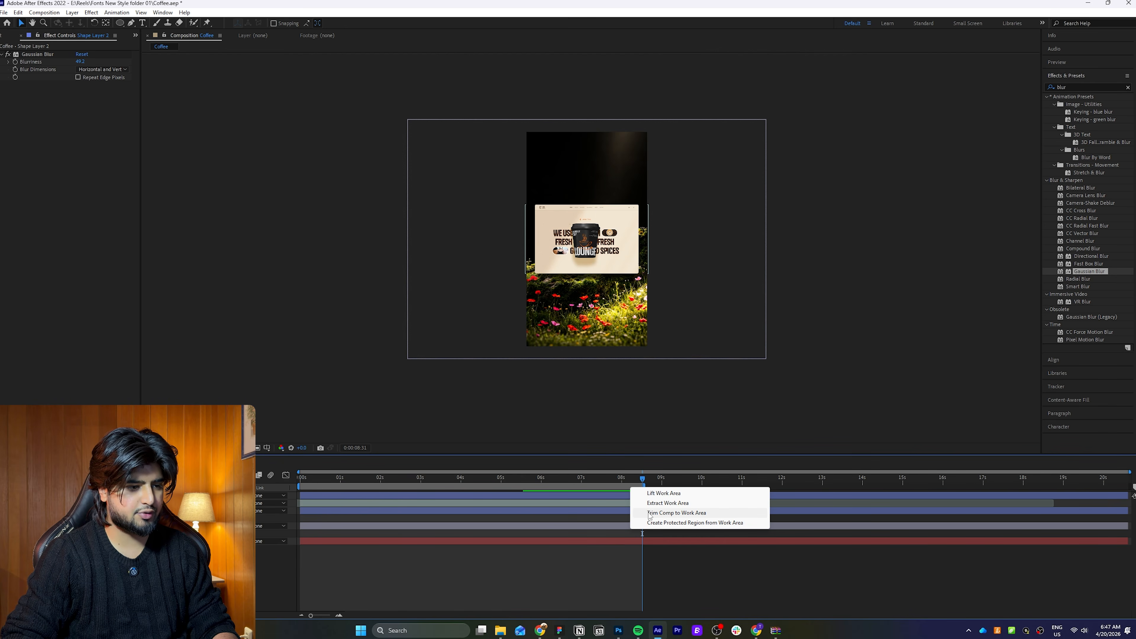
pyautogui.click(671, 512)
pyautogui.moveTo(1125, 476)
pyautogui.mouseDown()
pyautogui.moveTo(310, 478)
pyautogui.moveTo(1118, 476)
pyautogui.mouseUp()
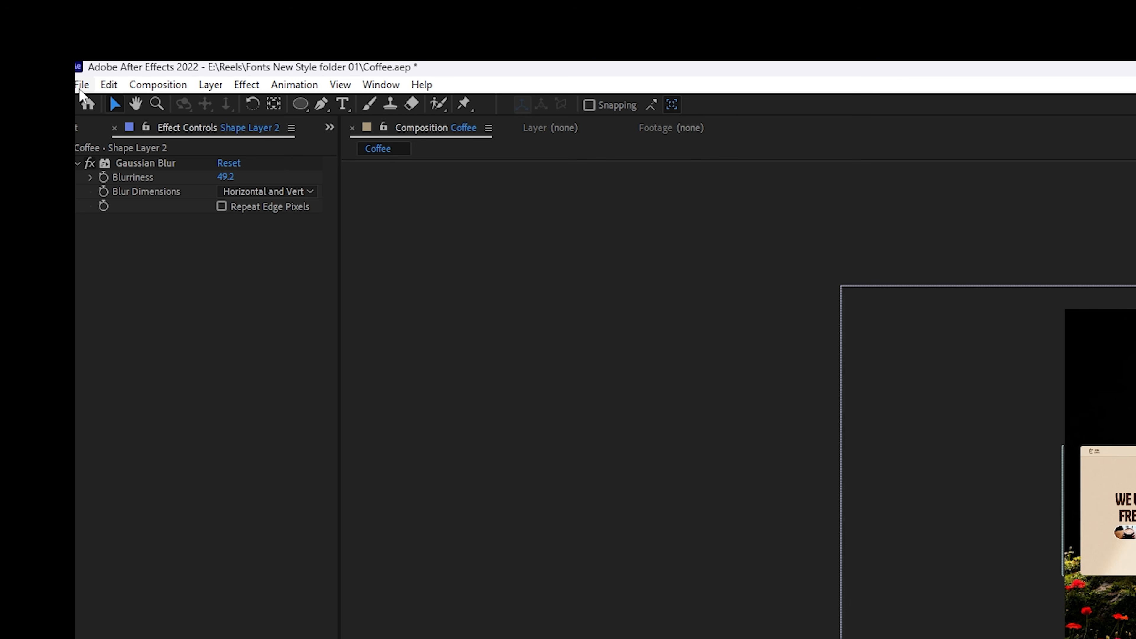
# - Add the Coffee composition to the render queue and start rendering it with Best Settings and High Quality output
pyautogui.click(4, 12)
pyautogui.moveTo(167, 340)
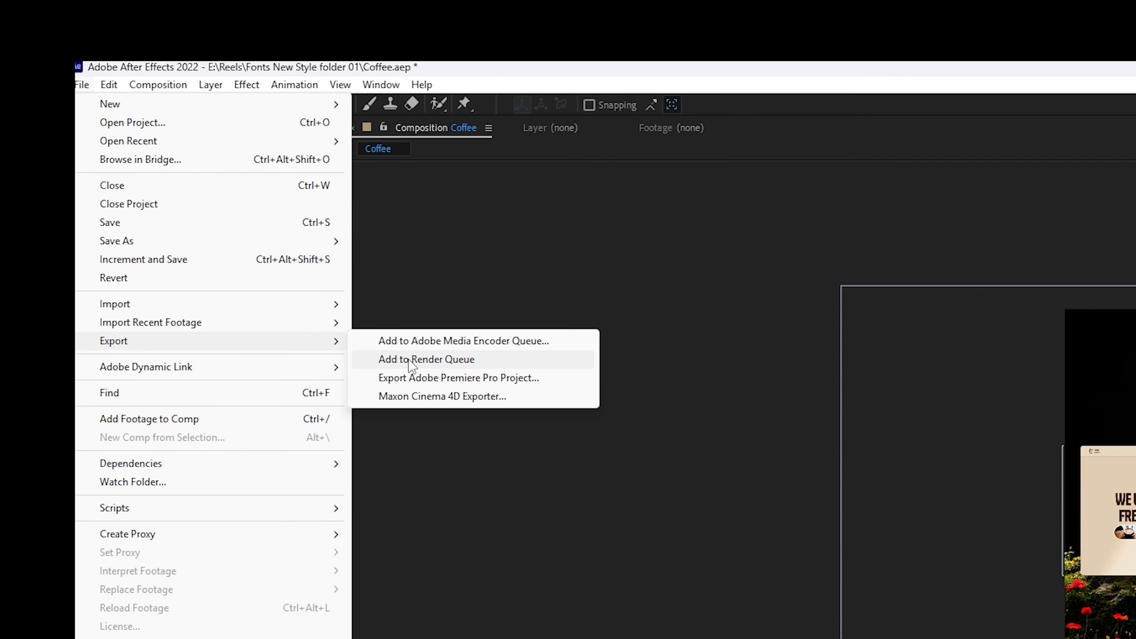
pyautogui.click(445, 361)
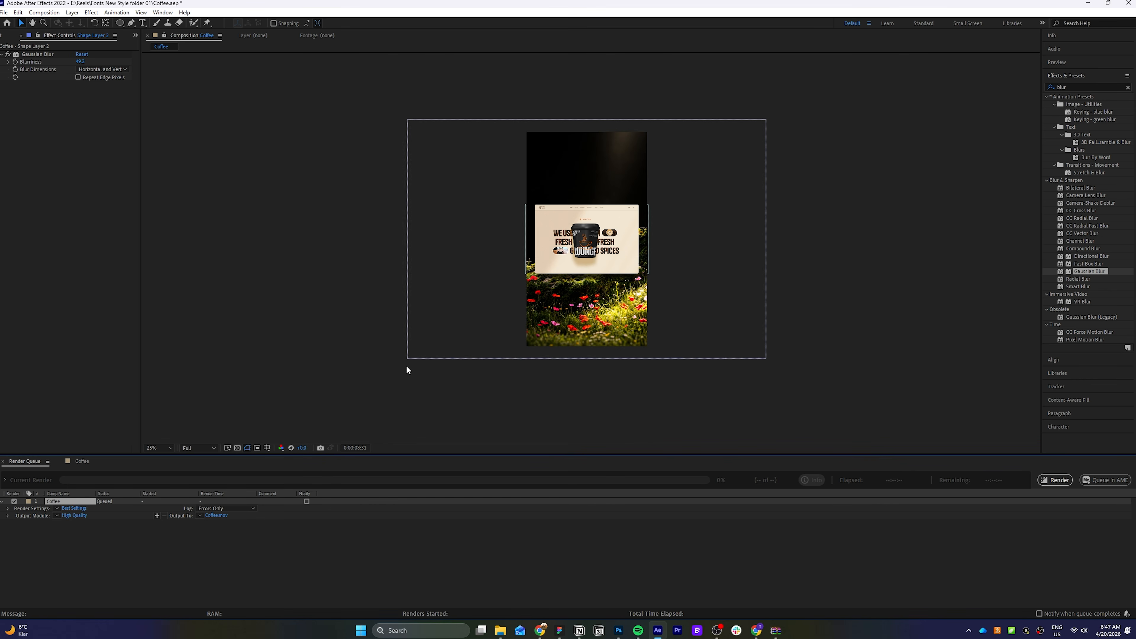
pyautogui.click(1056, 480)
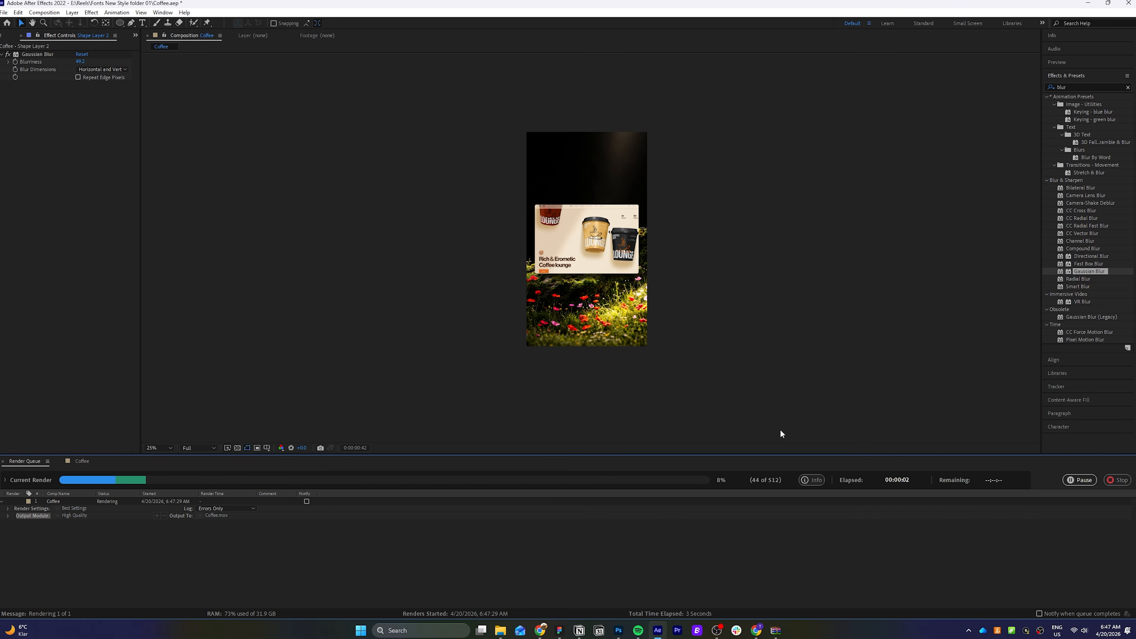